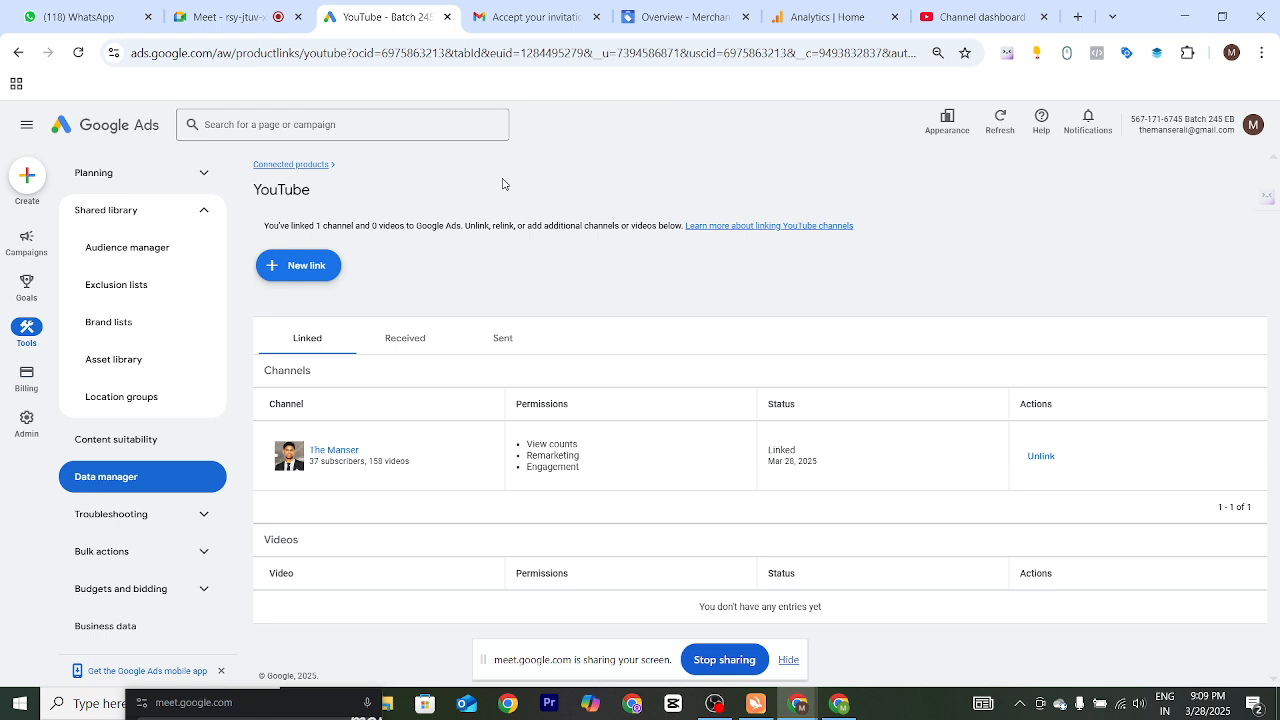
- Start a new campaign and choose Create a campaign without guidance as its objective
{"action": "left_click", "coordinate": [26, 184]}
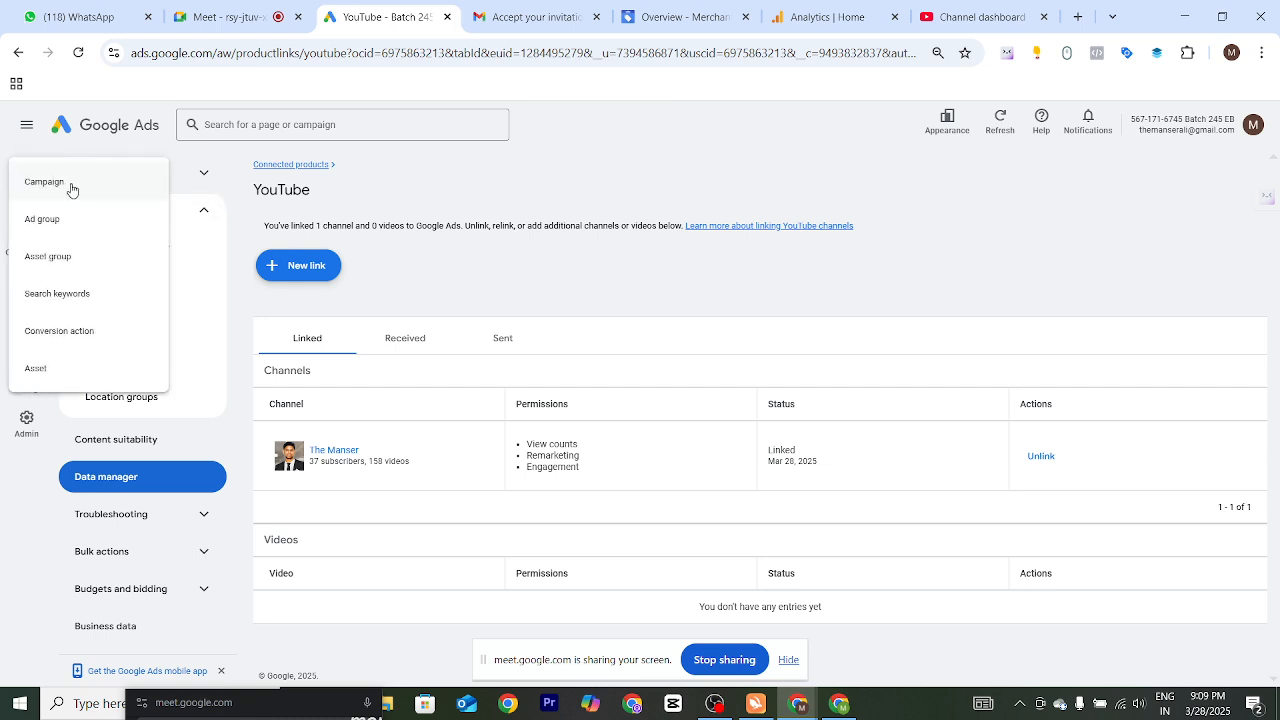
{"action": "left_click", "coordinate": [71, 190]}
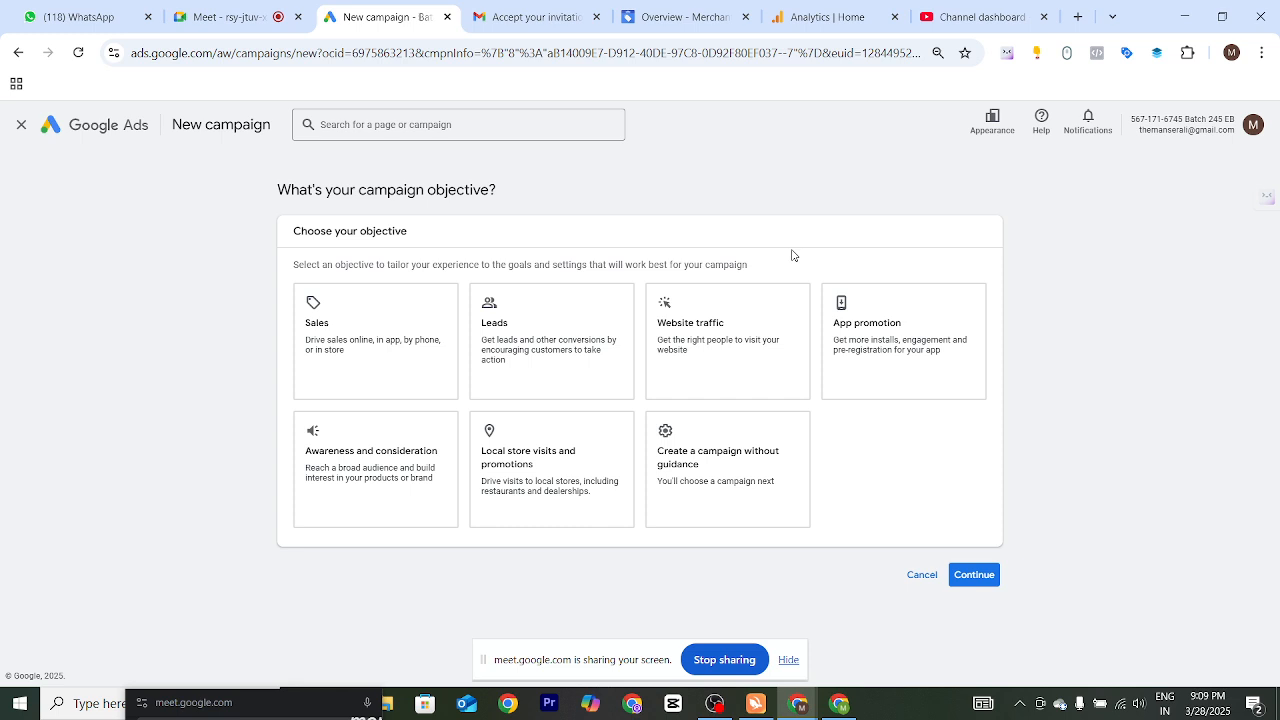
{"action": "left_click", "coordinate": [360, 505]}
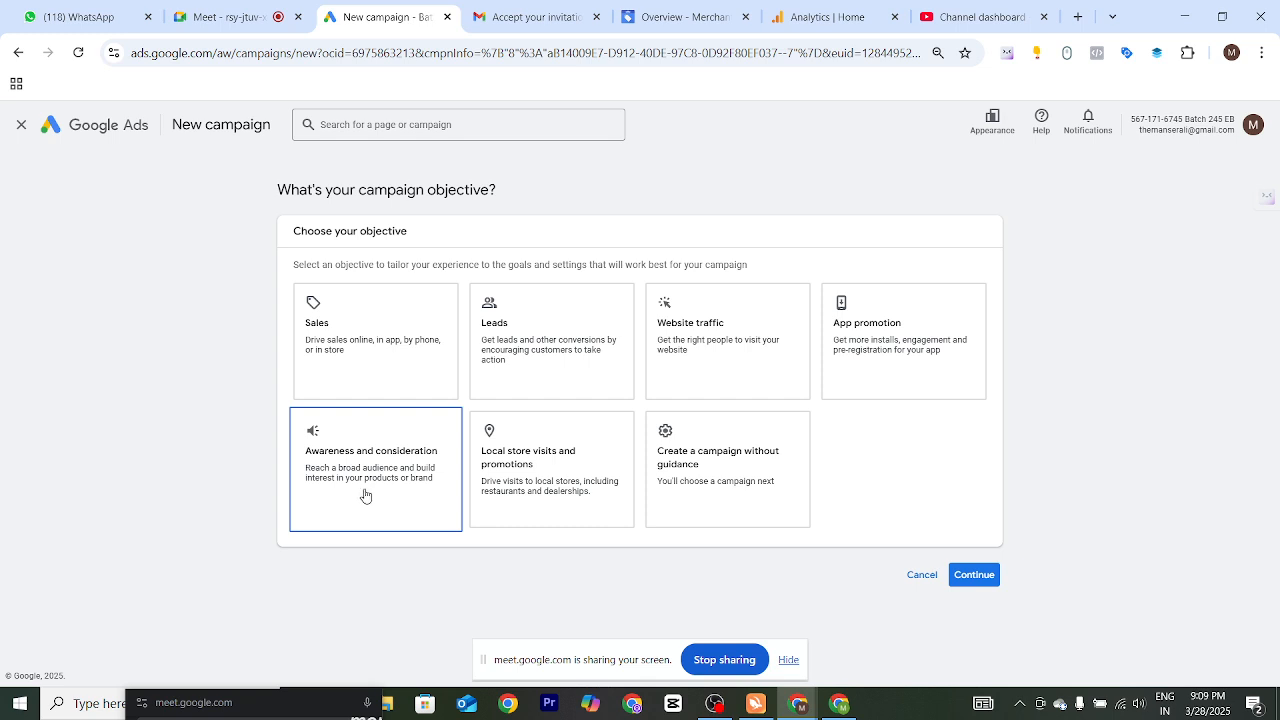
{"action": "left_click", "coordinate": [377, 347]}
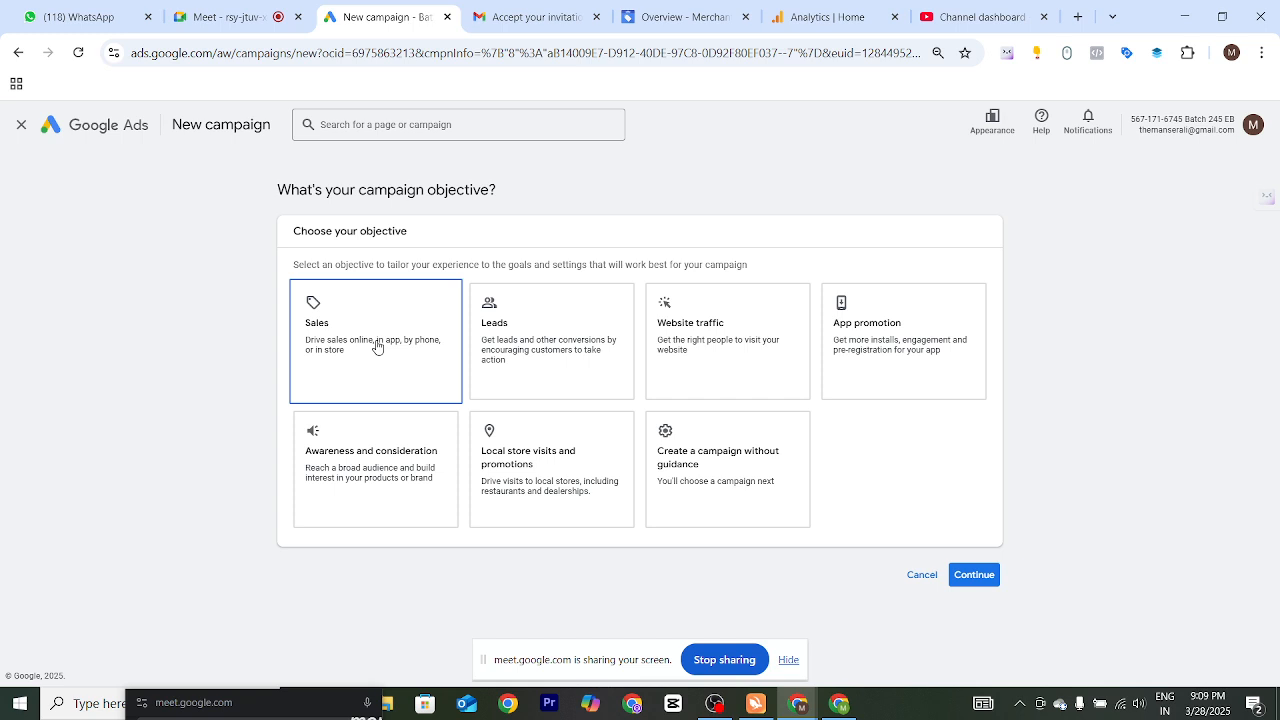
{"action": "left_click", "coordinate": [550, 340]}
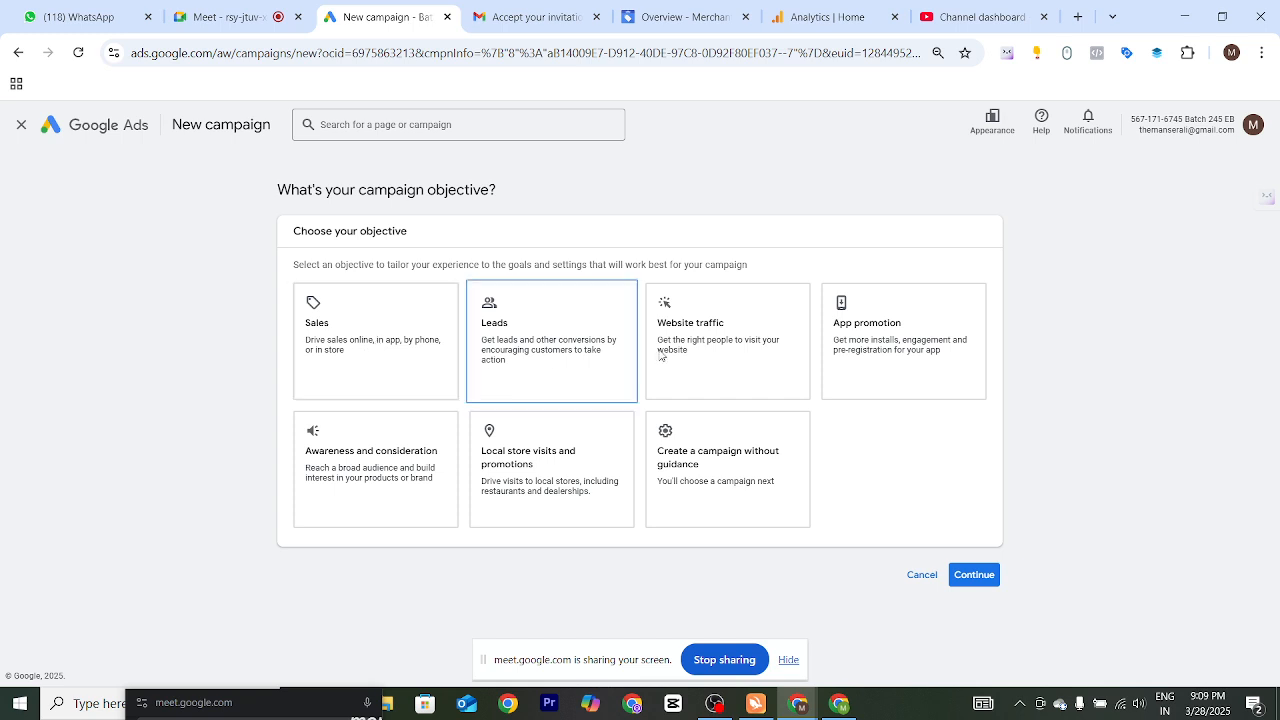
{"action": "left_click", "coordinate": [445, 490]}
{"action": "left_click", "coordinate": [577, 498]}
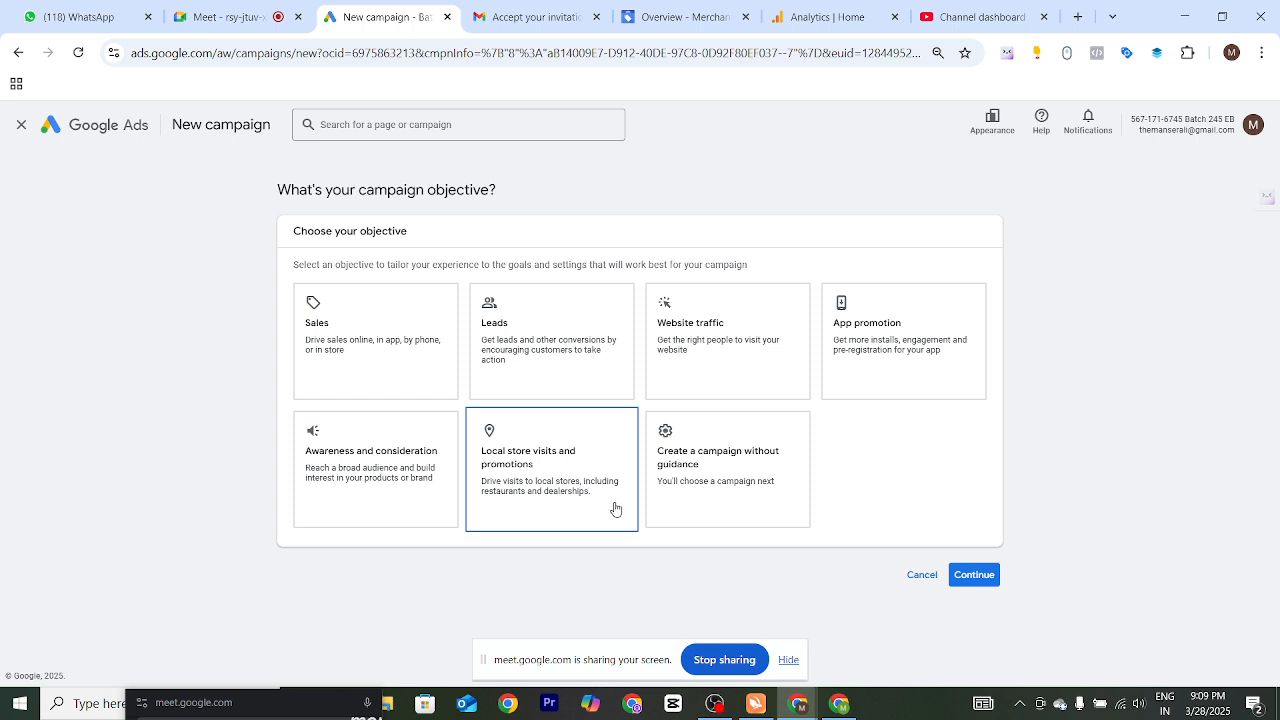
{"action": "left_click", "coordinate": [735, 505]}
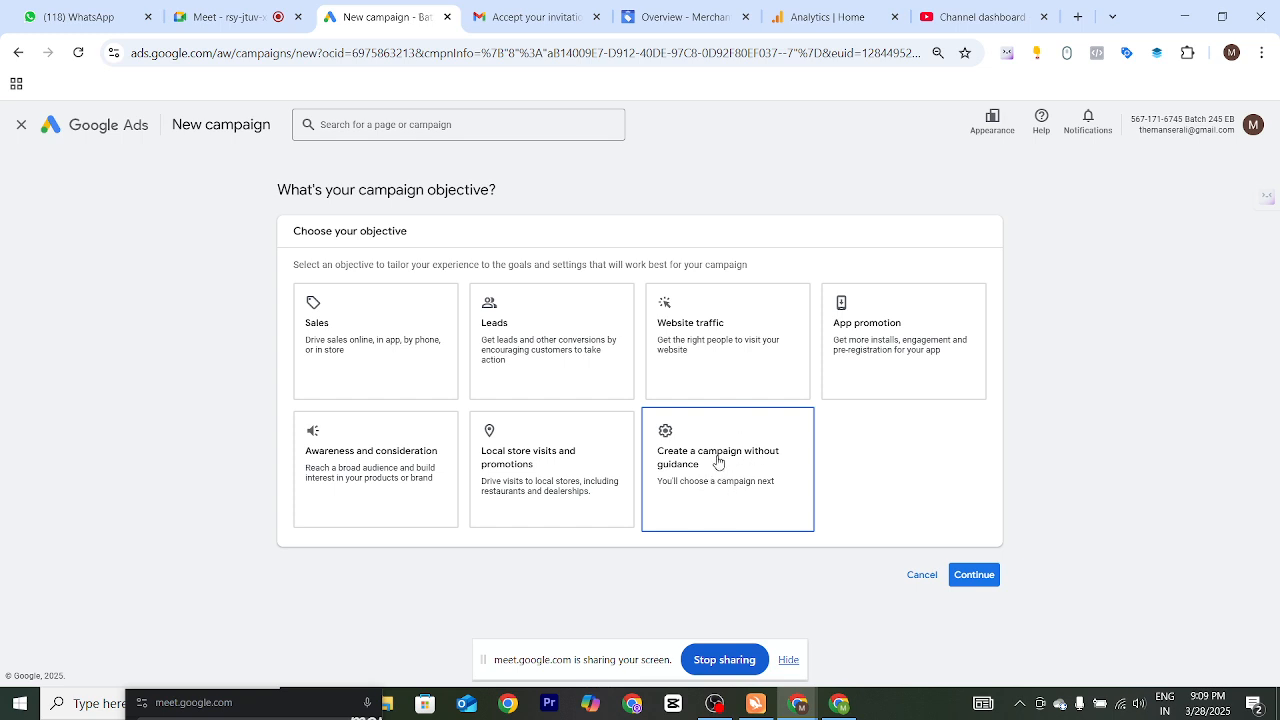
{"action": "left_click", "coordinate": [716, 459]}
- Review the campaign types offered for a campaign created without guidance
{"action": "scroll", "coordinate": [712, 460], "scroll_direction": "down", "scroll_amount": 2}
{"action": "scroll", "coordinate": [620, 440], "scroll_direction": "up", "scroll_amount": 1}
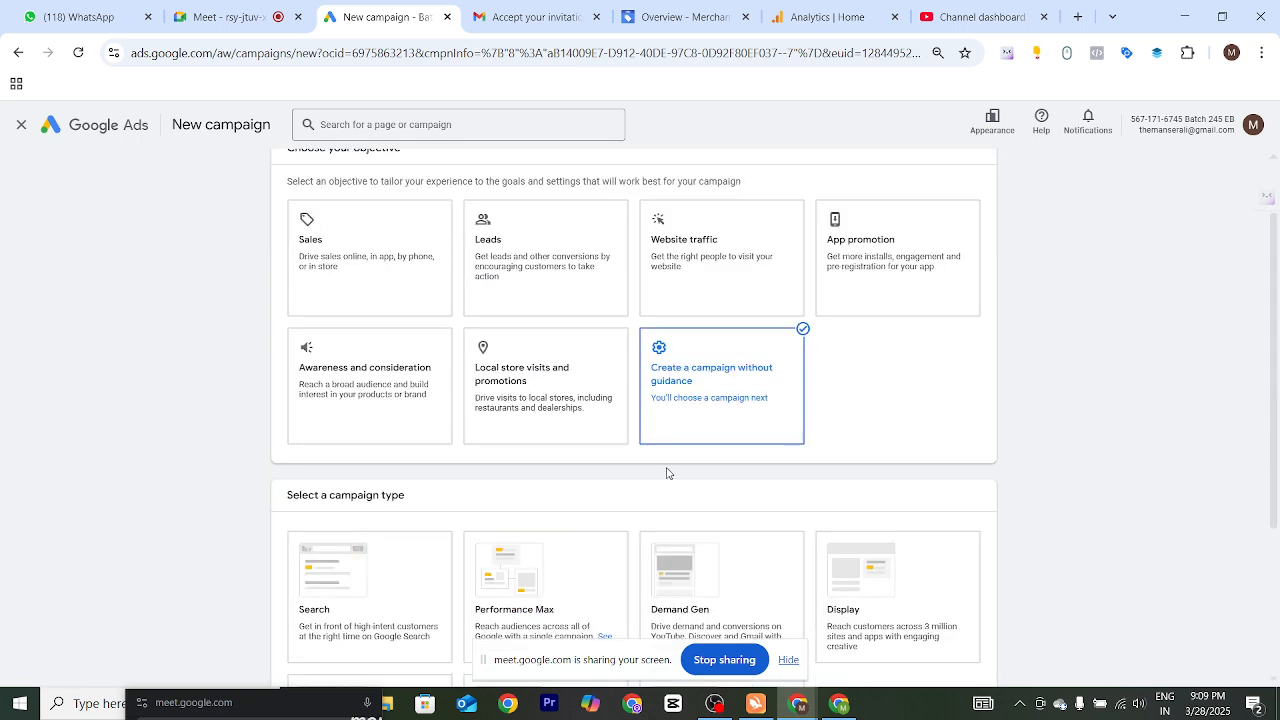
{"action": "scroll", "coordinate": [550, 460], "scroll_direction": "down", "scroll_amount": 2}
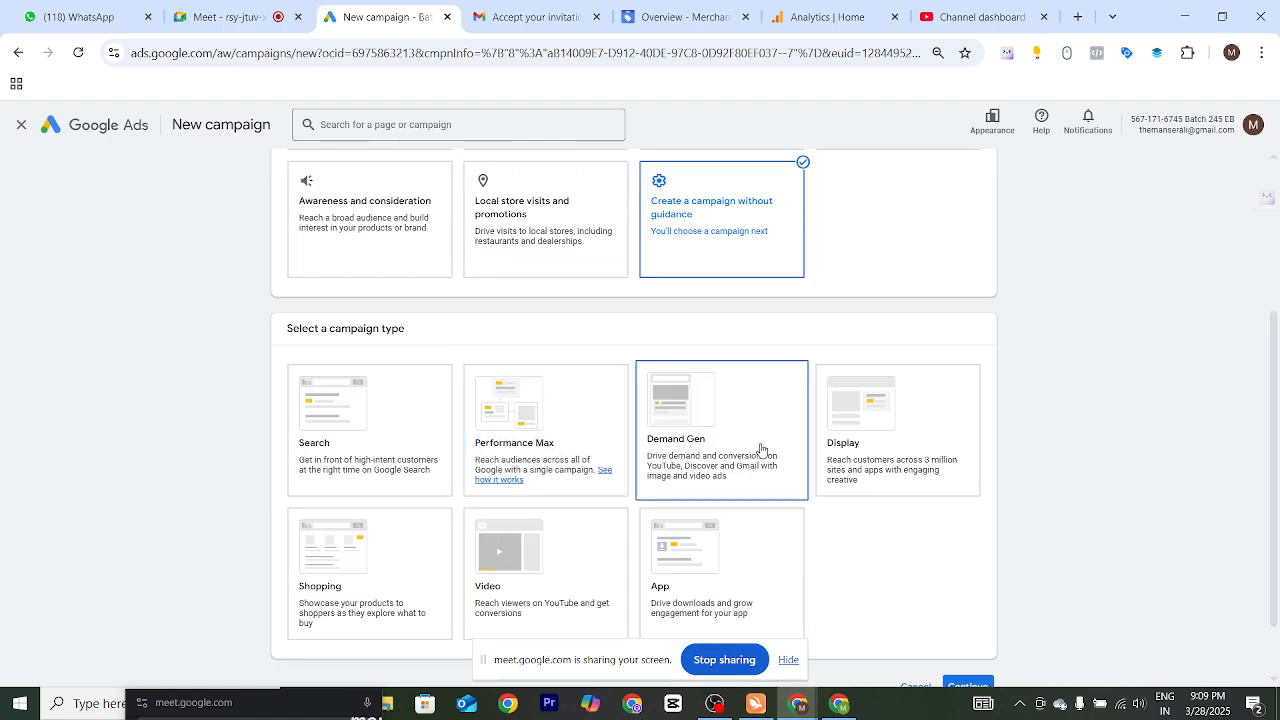
{"action": "scroll", "coordinate": [769, 500], "scroll_direction": "down", "scroll_amount": 1}
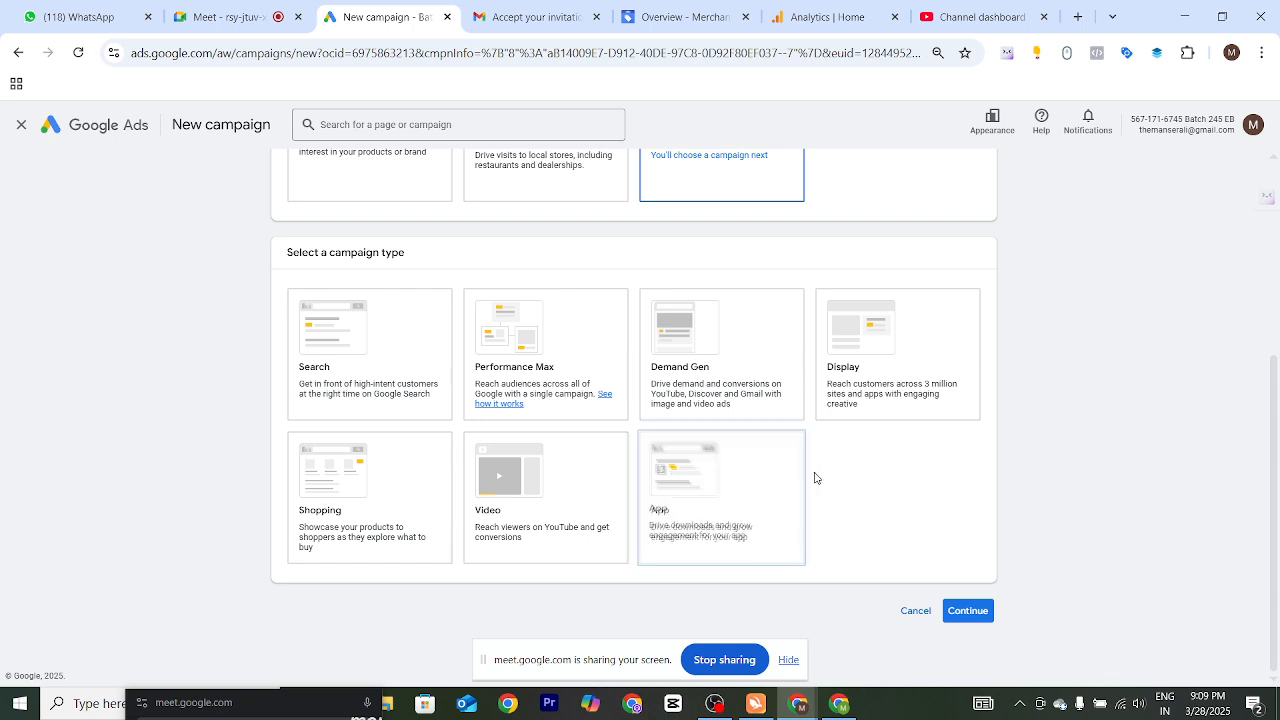
{"action": "scroll", "coordinate": [815, 477], "scroll_direction": "up", "scroll_amount": 2}
{"action": "scroll", "coordinate": [817, 476], "scroll_direction": "up", "scroll_amount": 1}
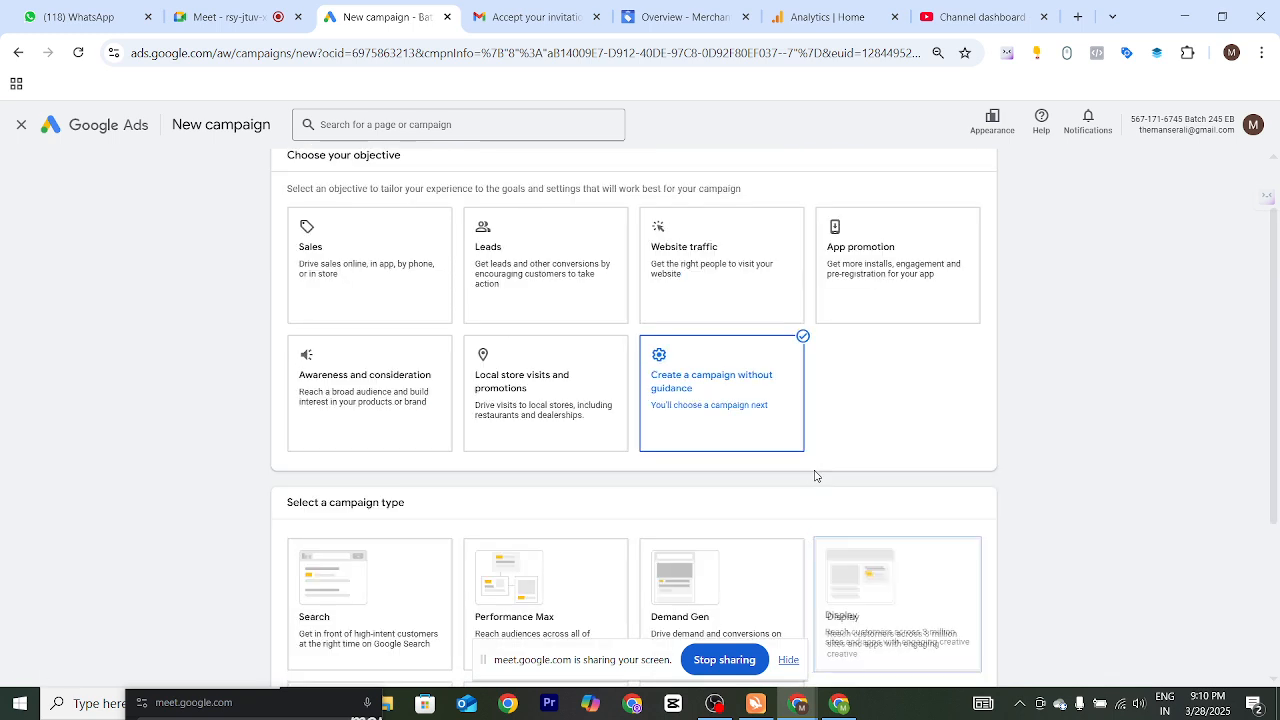
{"action": "scroll", "coordinate": [823, 411], "scroll_direction": "down", "scroll_amount": 3}
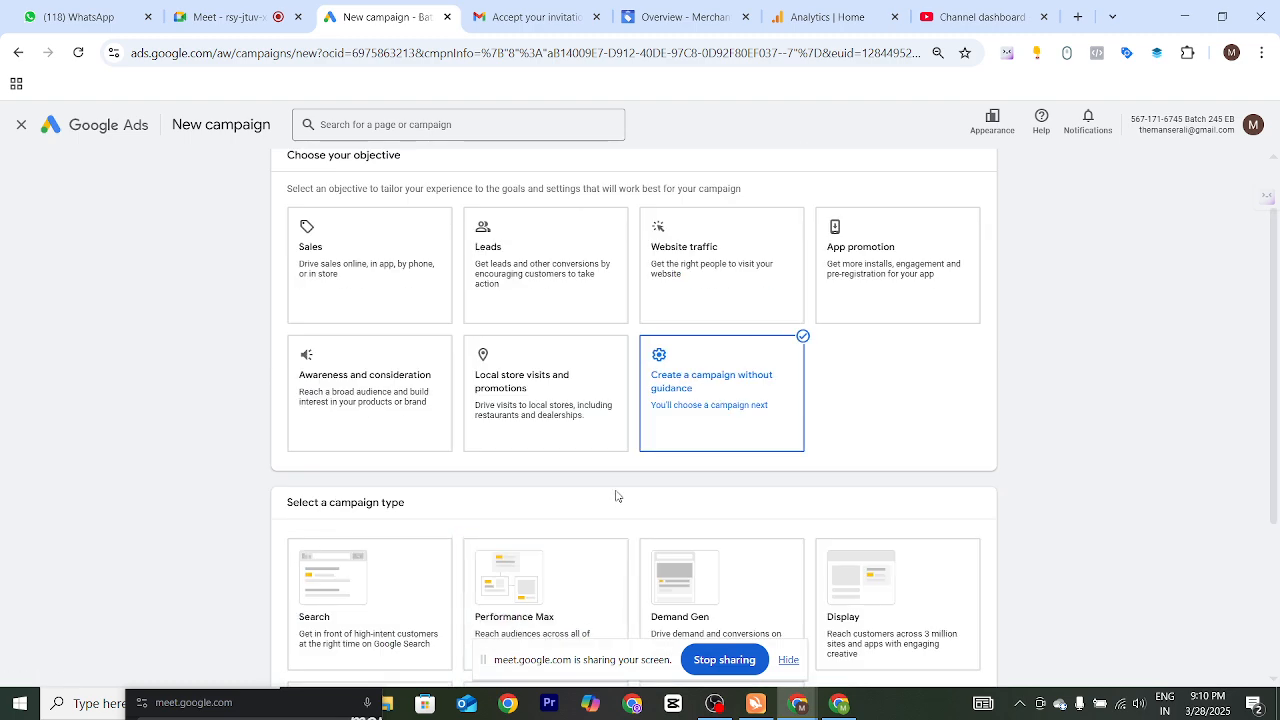
{"action": "scroll", "coordinate": [614, 500], "scroll_direction": "up", "scroll_amount": 3}
- Try the Local store visits and promotions objective and the Awareness and consideration objective to compare their options
{"action": "left_click", "coordinate": [532, 397]}
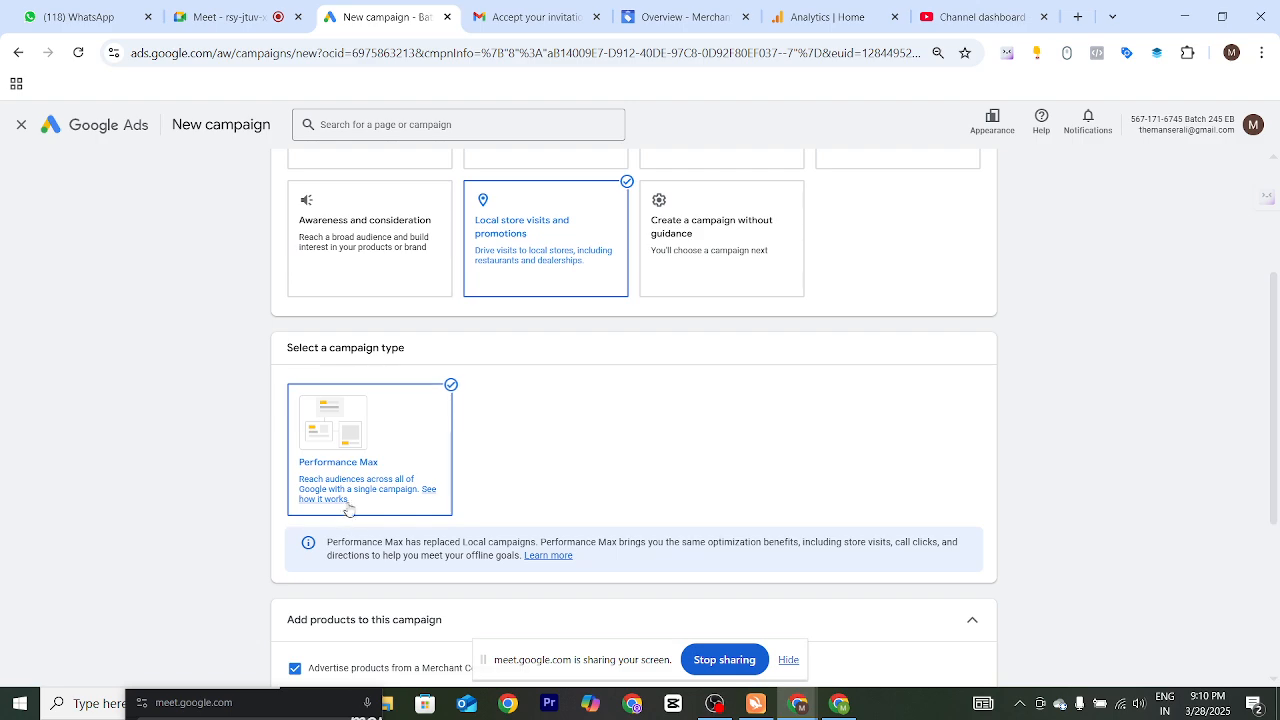
{"action": "scroll", "coordinate": [408, 323], "scroll_direction": "down", "scroll_amount": 1}
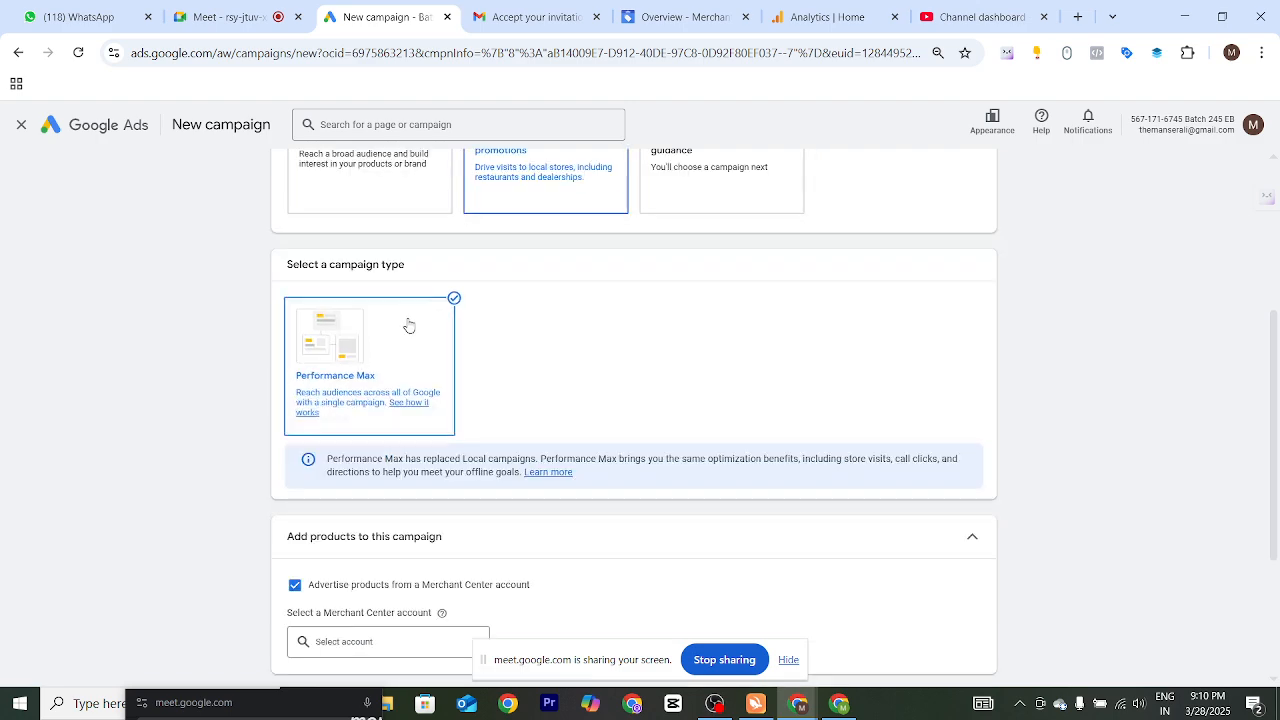
{"action": "scroll", "coordinate": [363, 220], "scroll_direction": "up", "scroll_amount": 3}
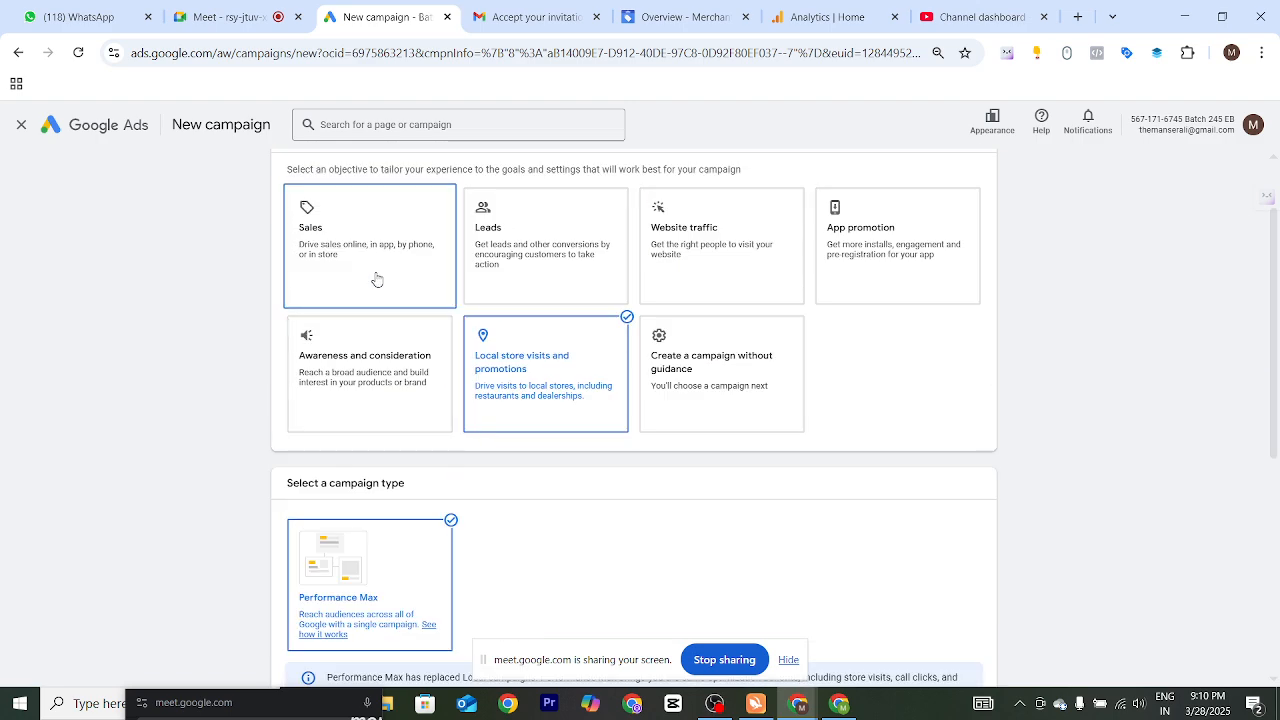
{"action": "left_click", "coordinate": [352, 348]}
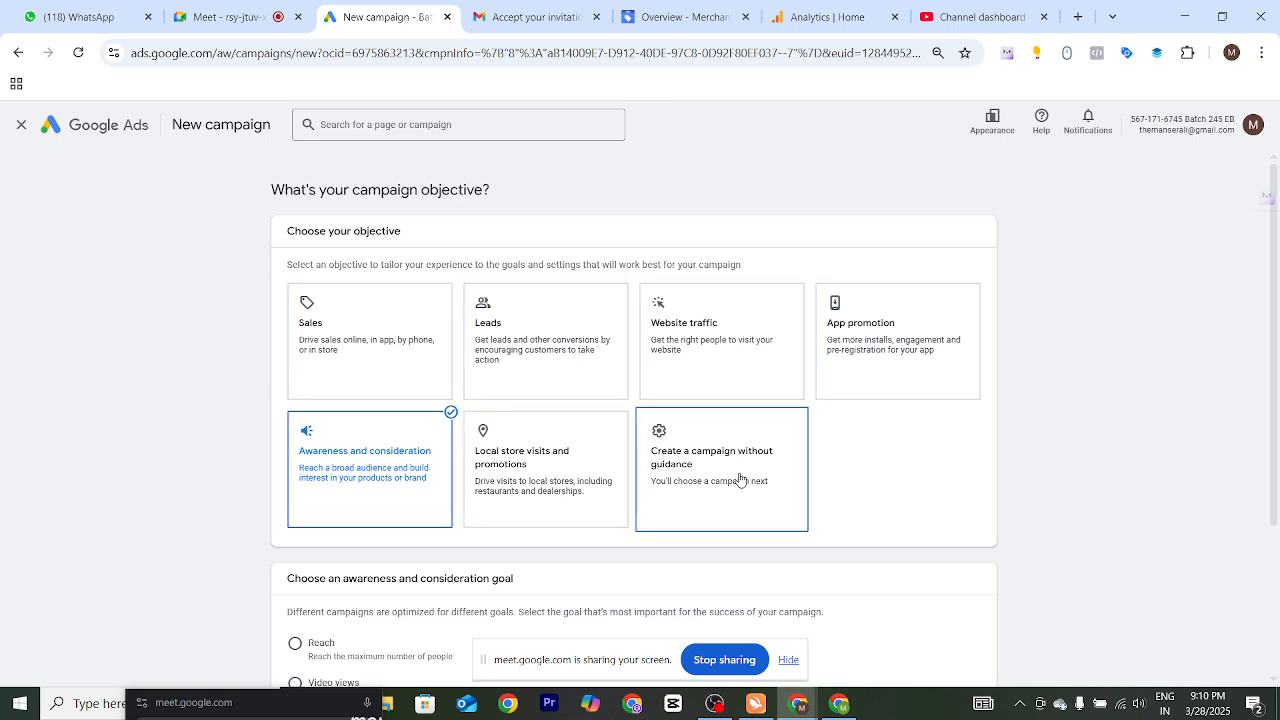
{"action": "scroll", "coordinate": [707, 470], "scroll_direction": "down", "scroll_amount": 2}
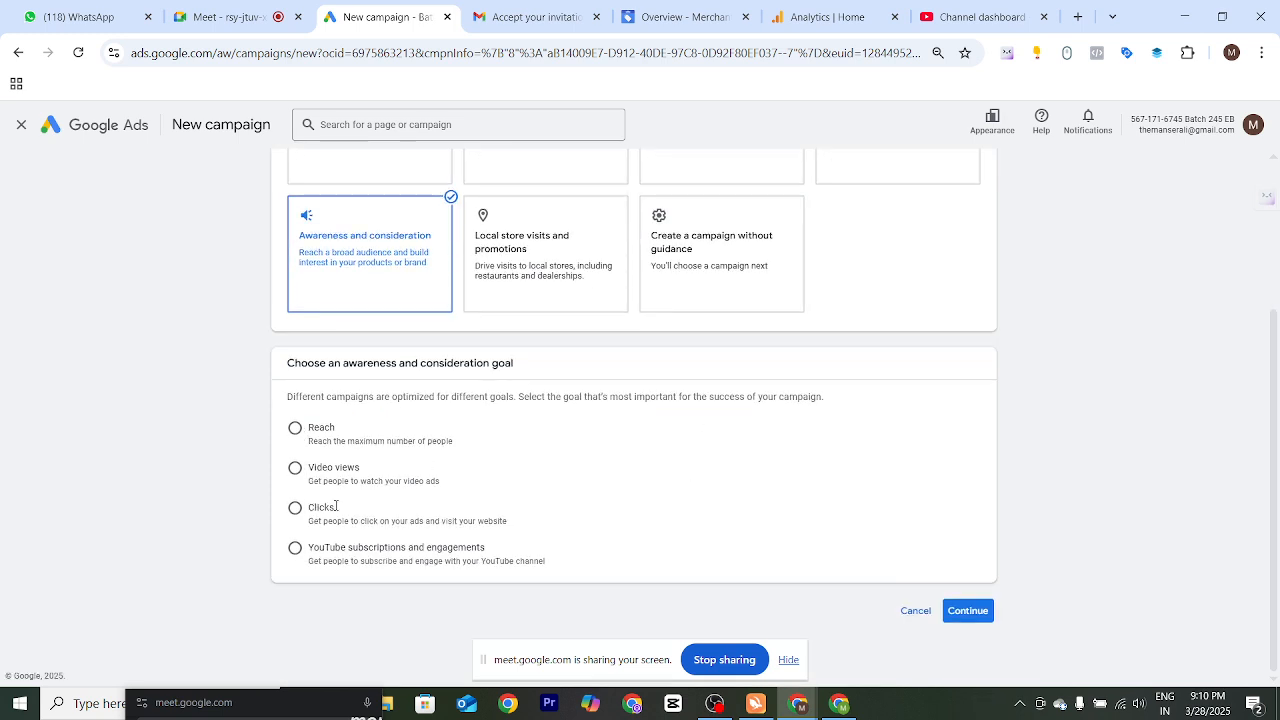
- Set the objective to Create a campaign without guidance and choose Video as the campaign type
{"action": "left_click", "coordinate": [698, 302]}
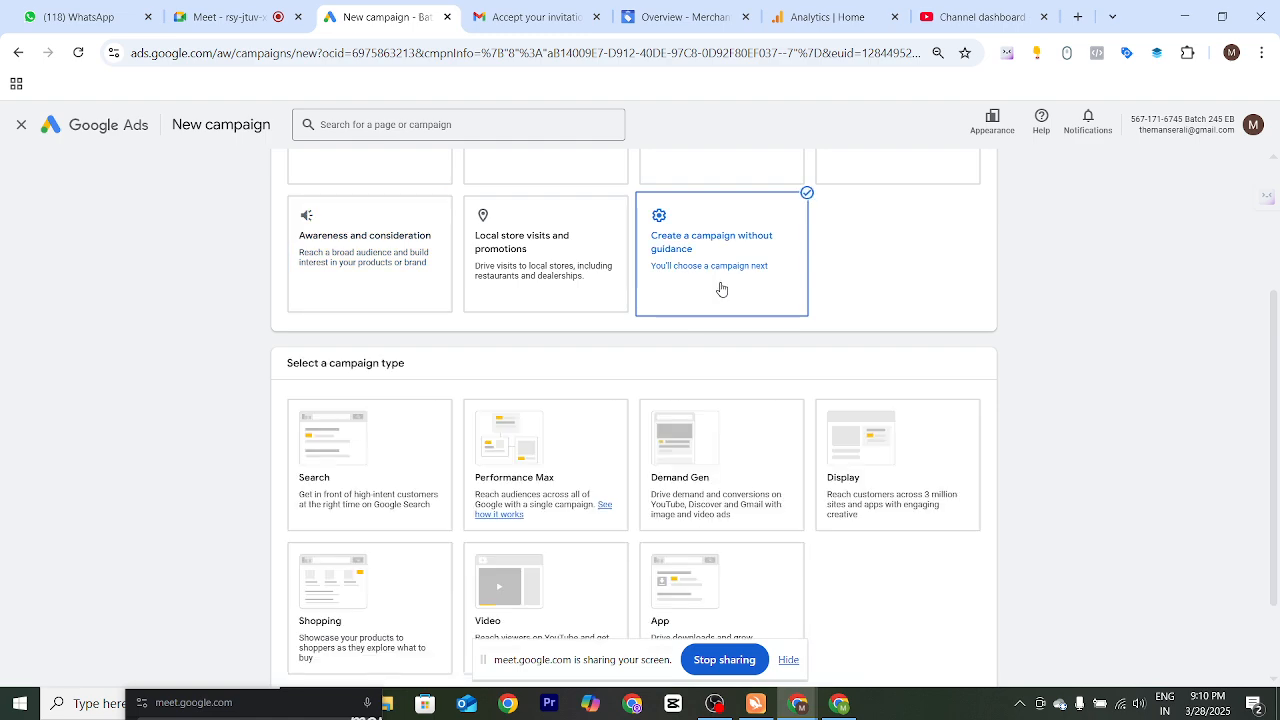
{"action": "scroll", "coordinate": [597, 411], "scroll_direction": "up", "scroll_amount": 1}
{"action": "scroll", "coordinate": [490, 400], "scroll_direction": "down", "scroll_amount": 2}
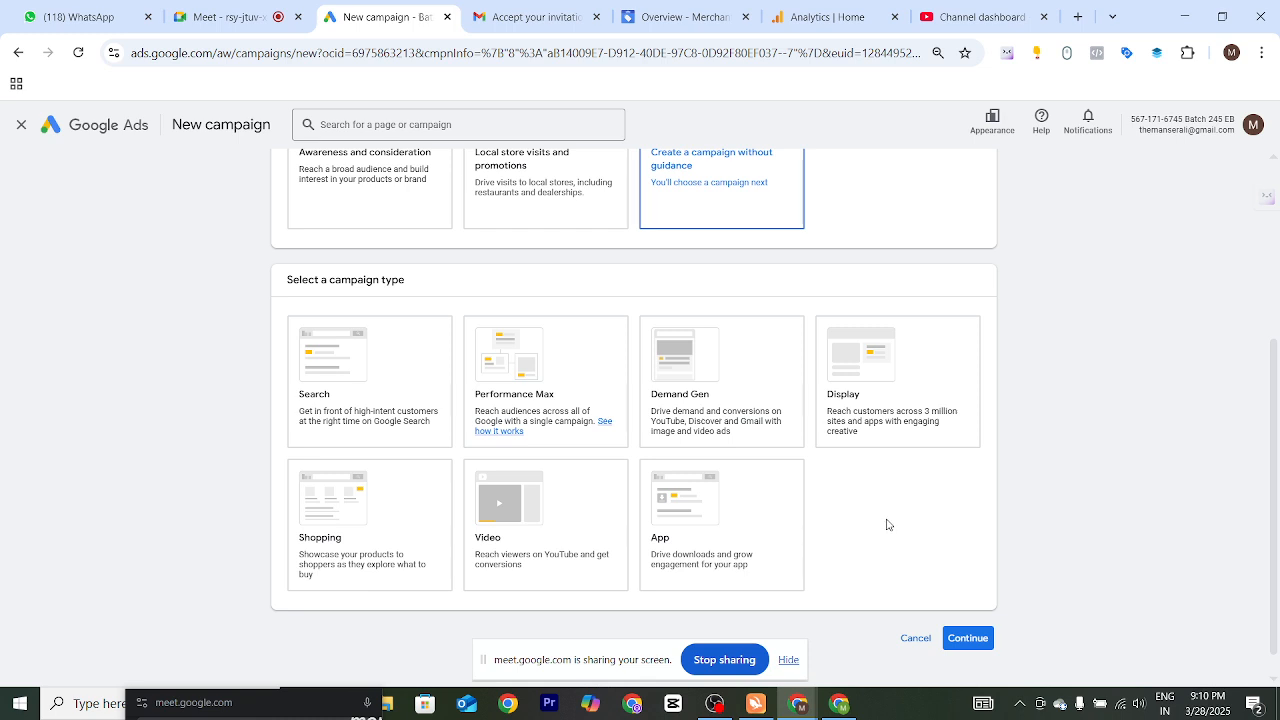
{"action": "left_click", "coordinate": [561, 533]}
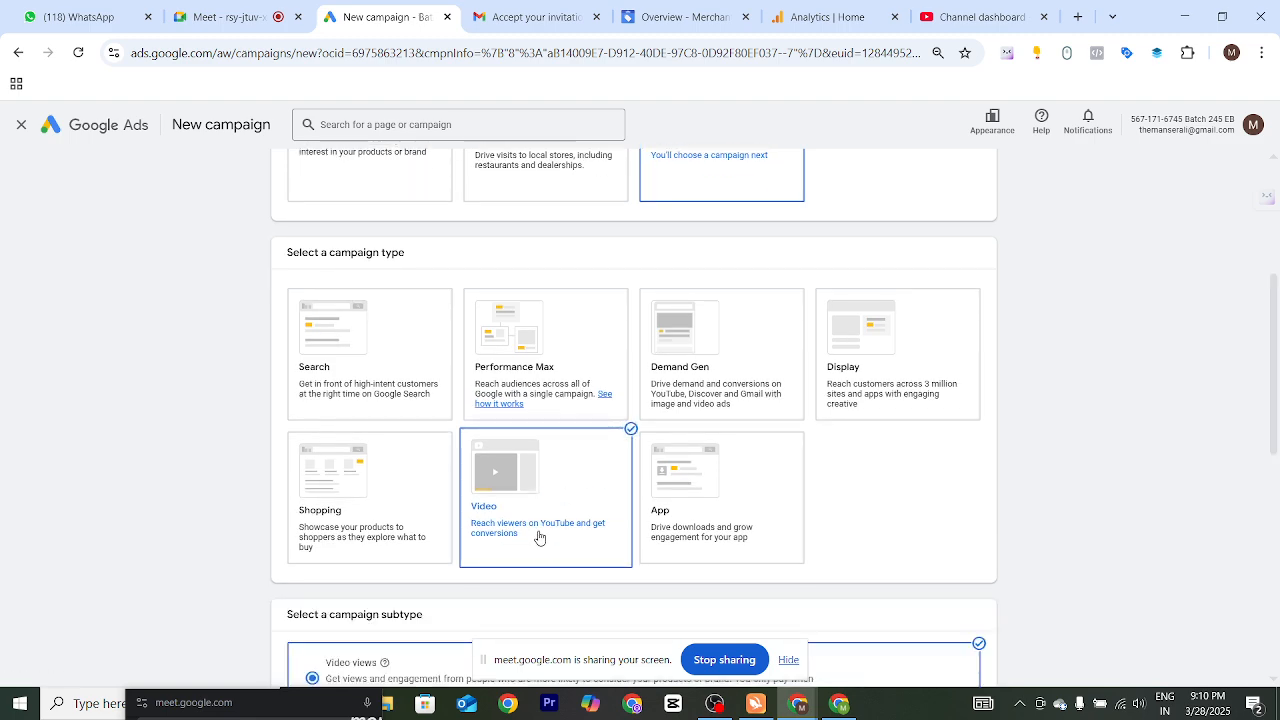
- Examine the campaign subtype section of the Video campaign, focusing on the Video views description
{"action": "scroll", "coordinate": [540, 535], "scroll_direction": "down", "scroll_amount": 2}
{"action": "scroll", "coordinate": [518, 515], "scroll_direction": "down", "scroll_amount": 2}
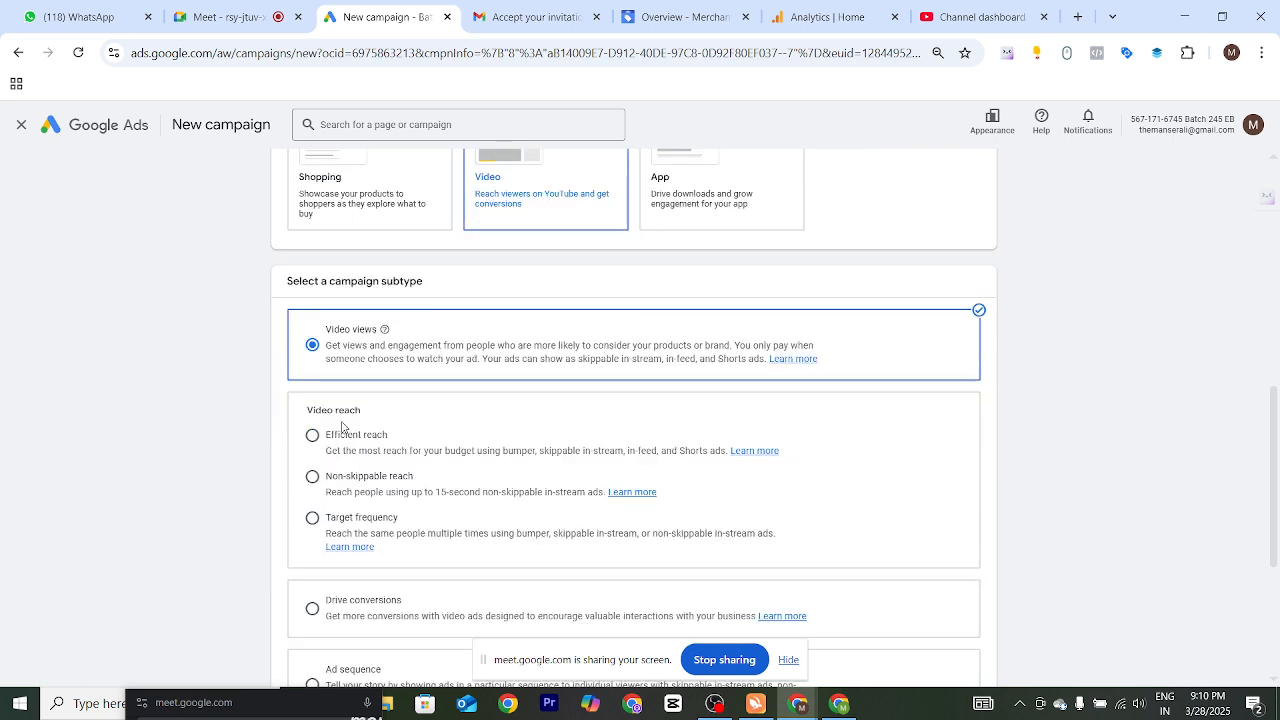
{"action": "left_click_drag", "start_coordinate": [290, 299], "coordinate": [450, 290]}
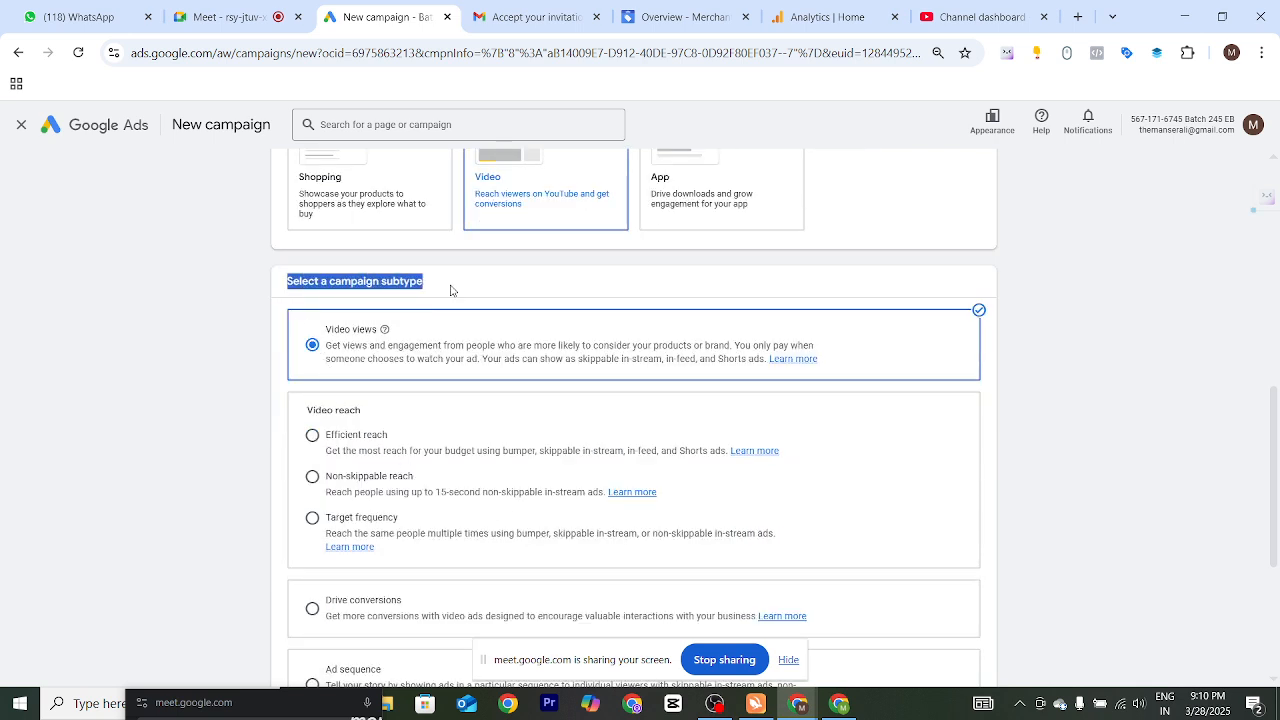
{"action": "scroll", "coordinate": [354, 309], "scroll_direction": "up", "scroll_amount": 3}
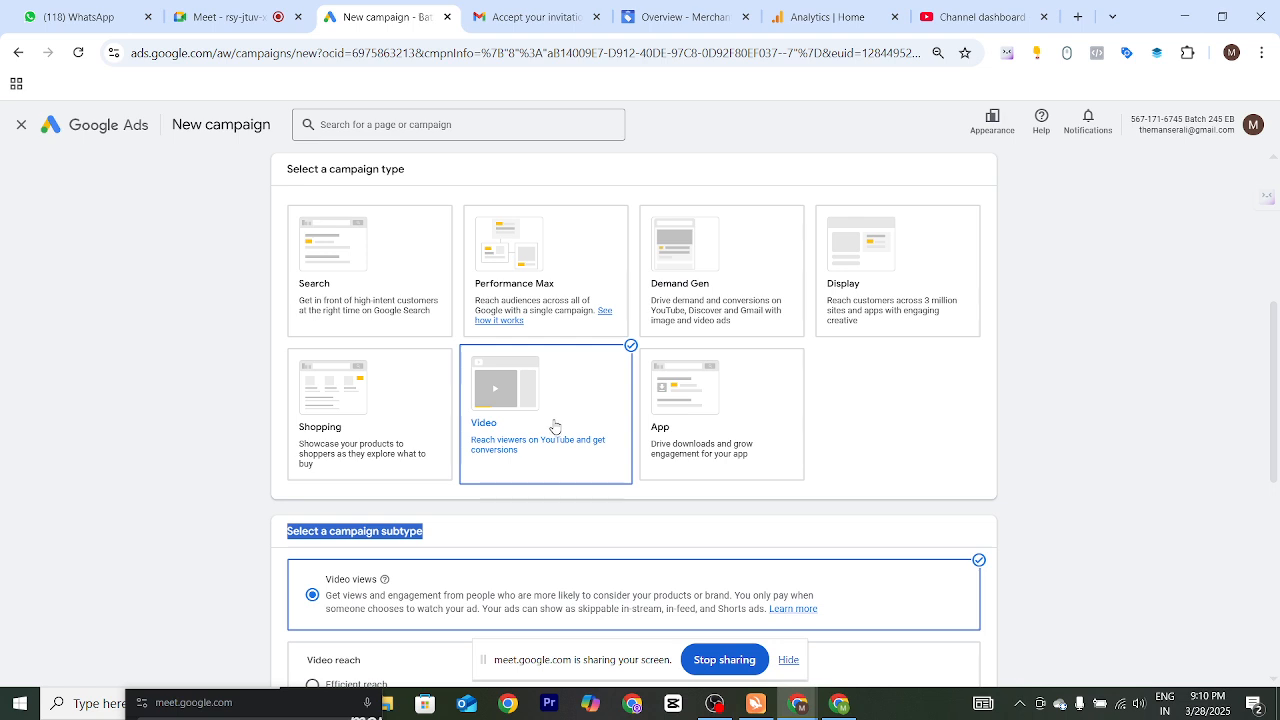
{"action": "scroll", "coordinate": [344, 463], "scroll_direction": "down", "scroll_amount": 1}
{"action": "left_click", "coordinate": [268, 456]}
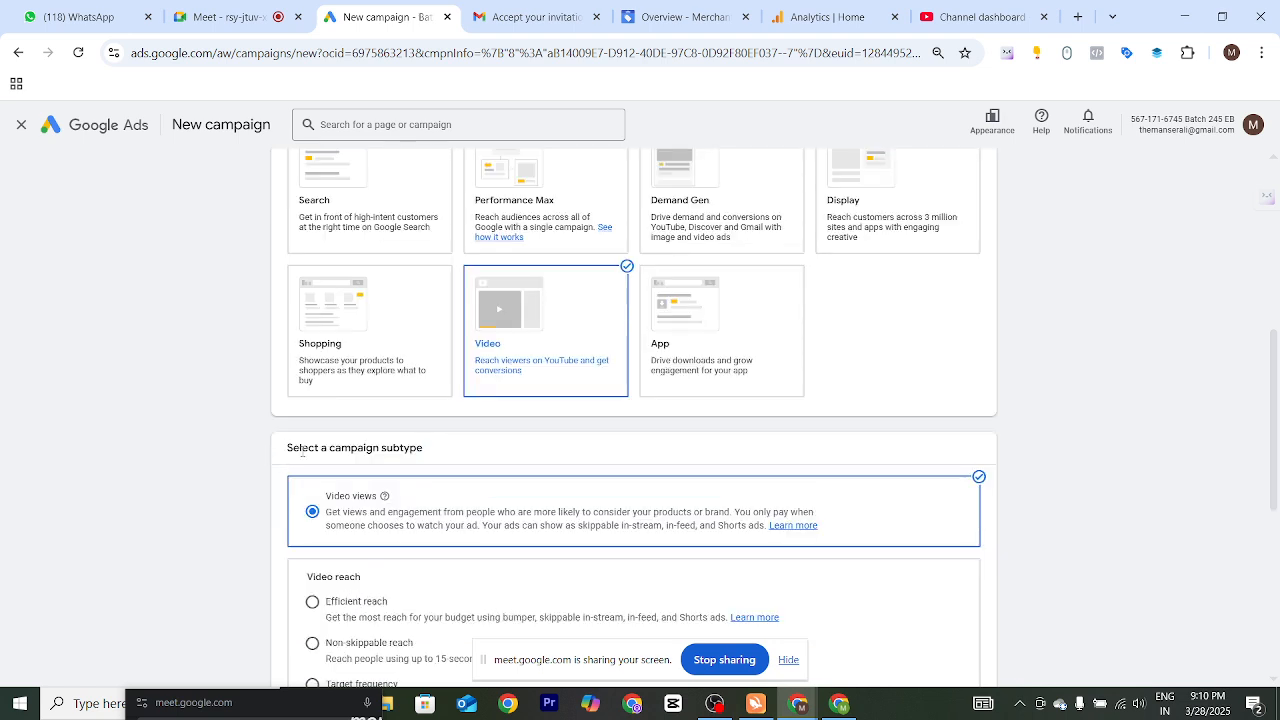
{"action": "triple_click", "coordinate": [290, 455]}
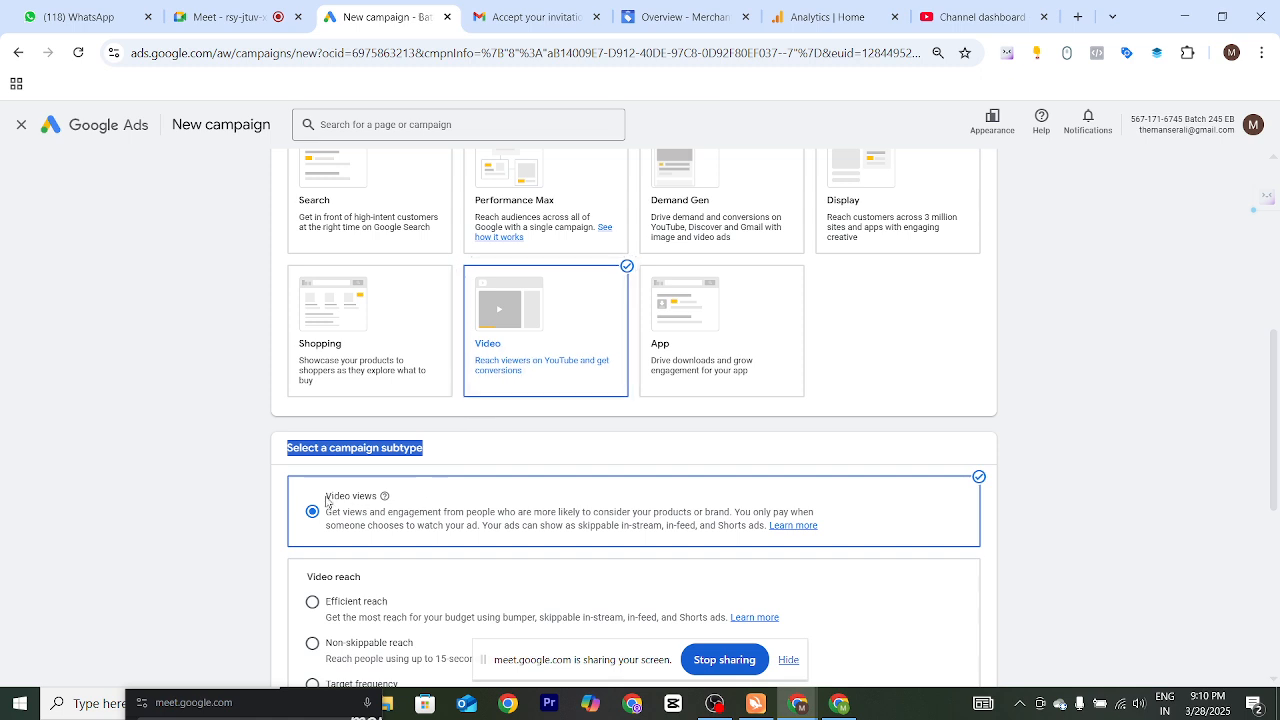
{"action": "left_click_drag", "start_coordinate": [326, 497], "coordinate": [379, 498]}
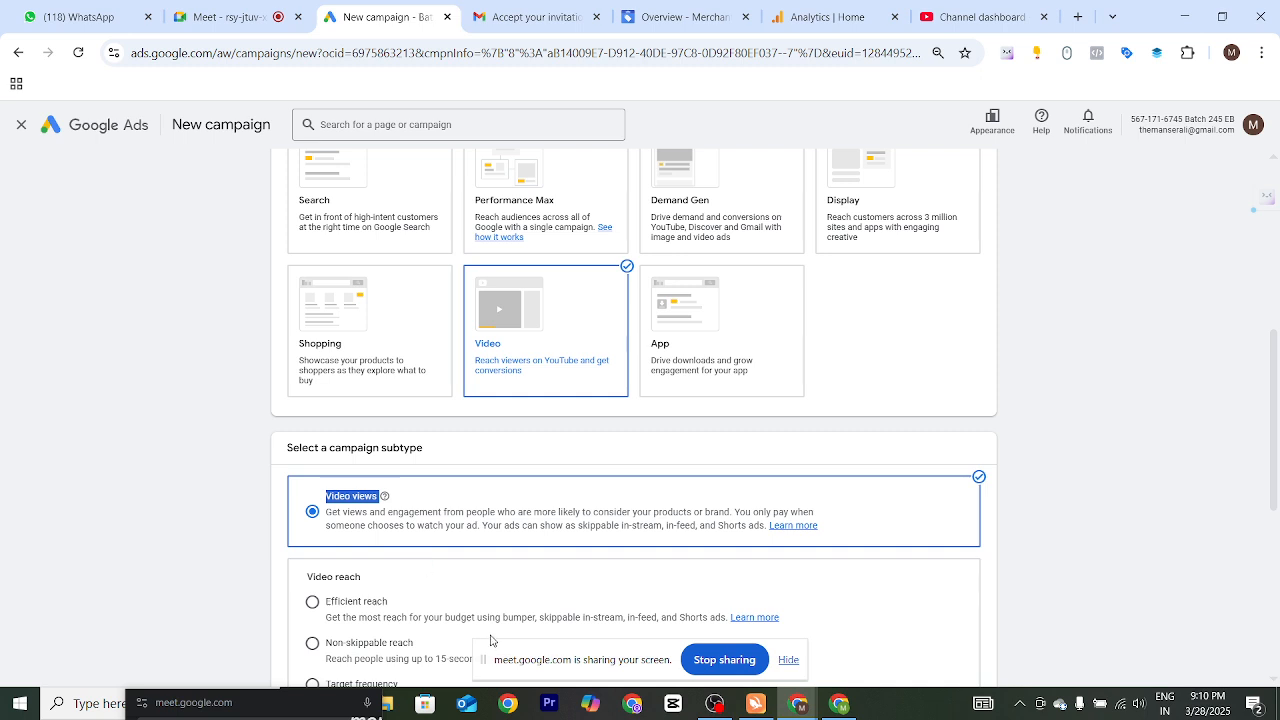
{"action": "left_click", "coordinate": [365, 520]}
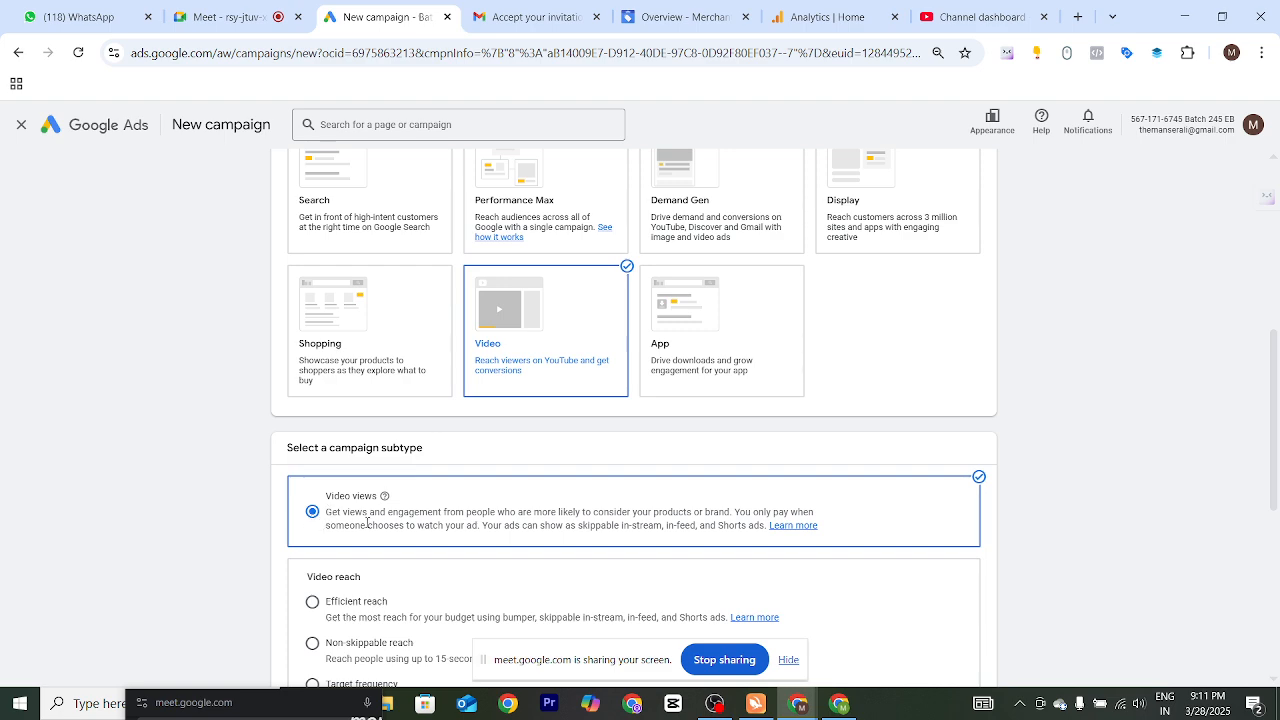
- Examine the Video reach subtypes, focusing on Efficient reach and the ad formats it uses
{"action": "scroll", "coordinate": [520, 558], "scroll_direction": "down", "scroll_amount": 2}
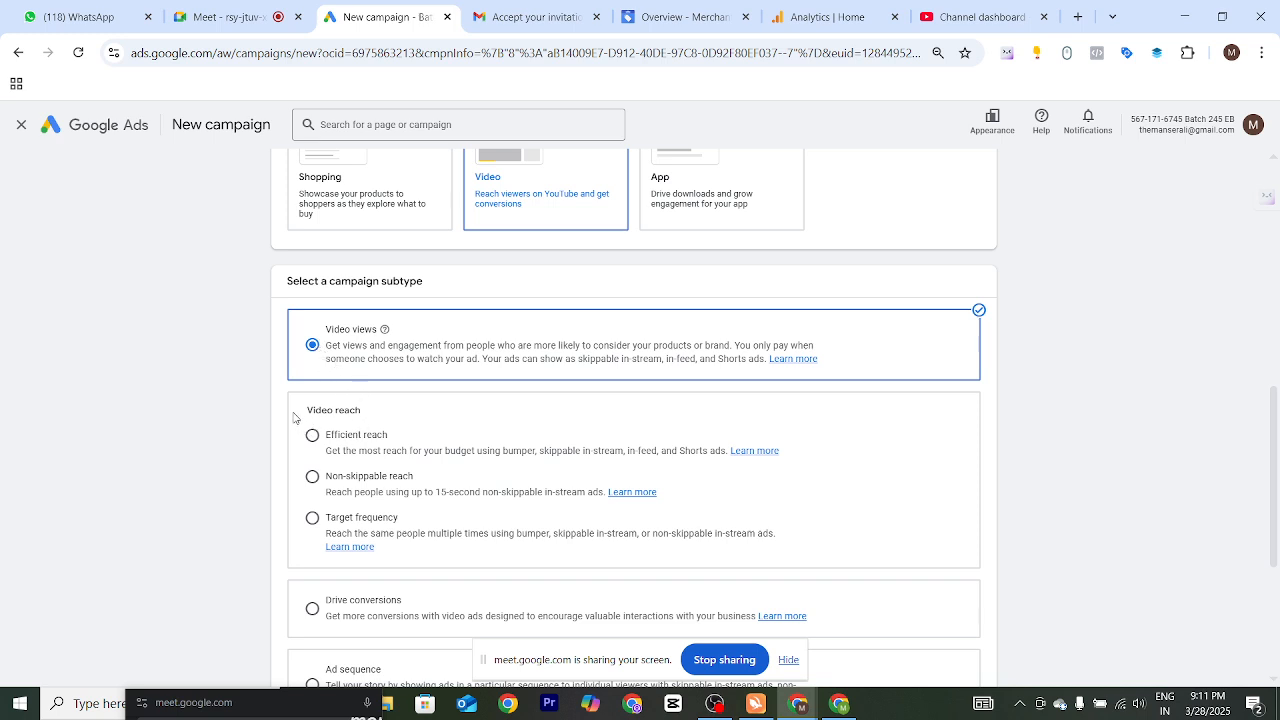
{"action": "left_click_drag", "start_coordinate": [295, 417], "coordinate": [375, 419]}
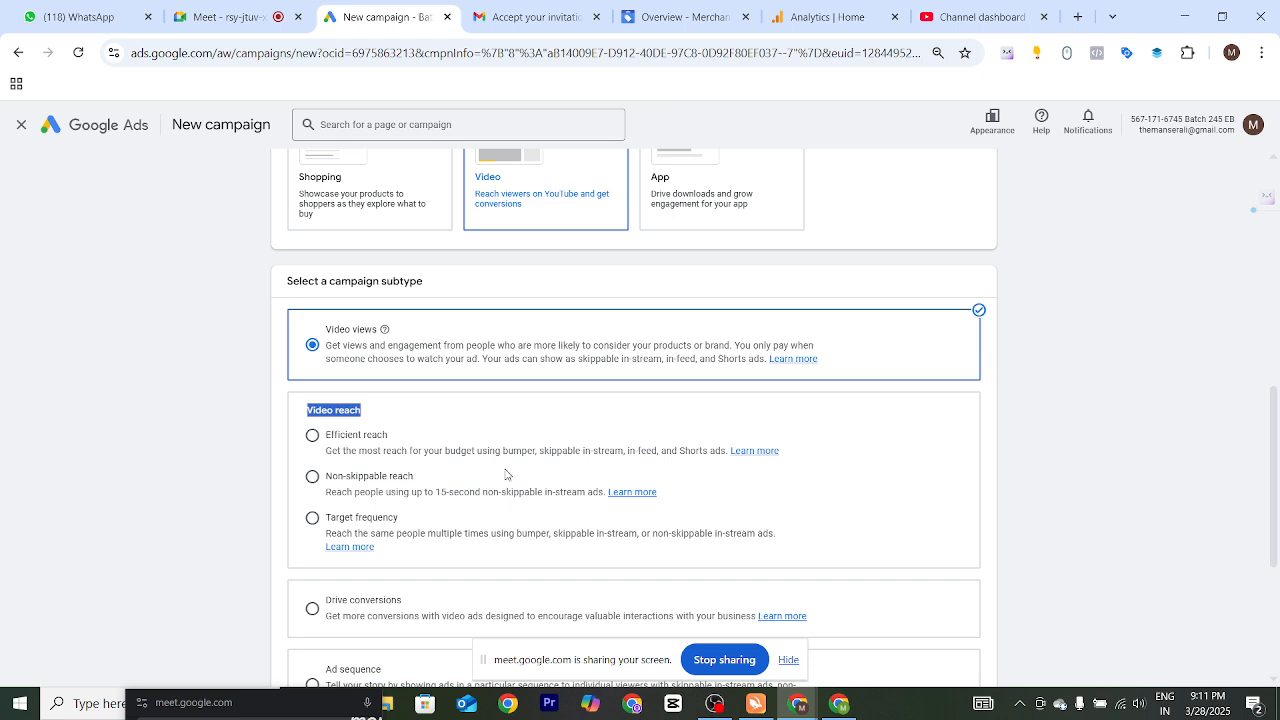
{"action": "scroll", "coordinate": [505, 474], "scroll_direction": "down", "scroll_amount": 1}
{"action": "left_click_drag", "start_coordinate": [305, 357], "coordinate": [858, 438]}
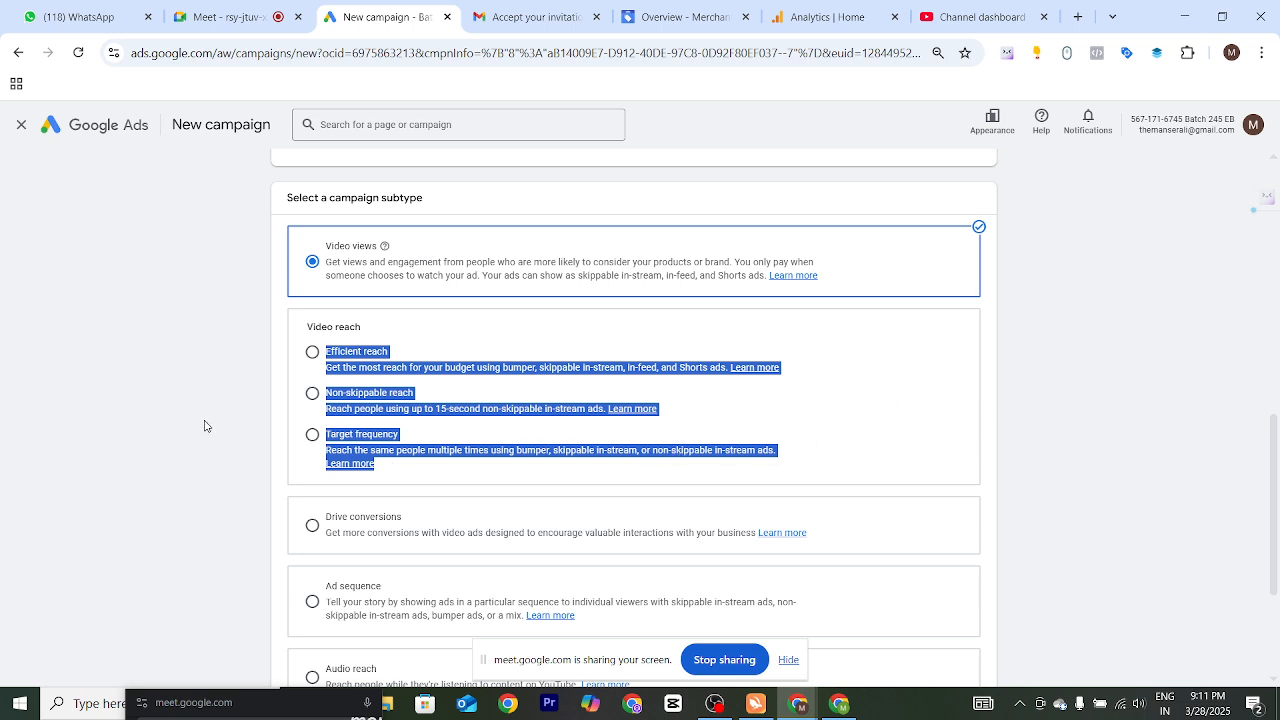
{"action": "left_click", "coordinate": [291, 400]}
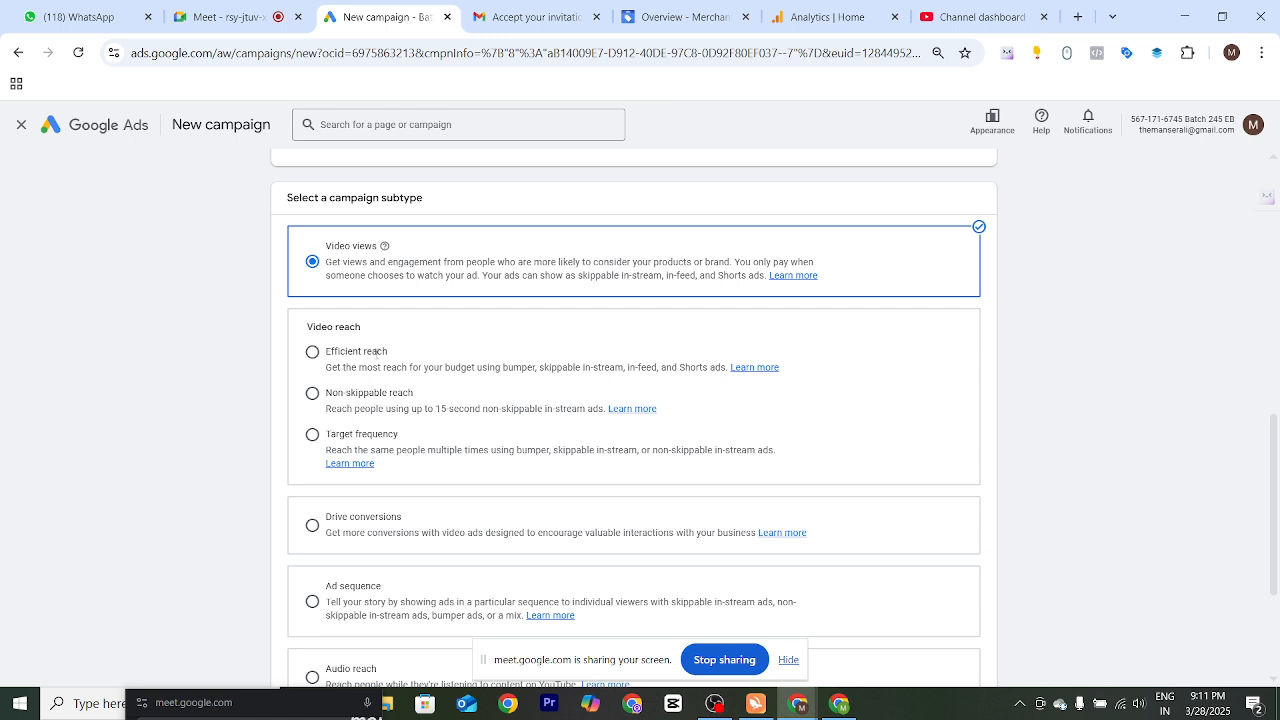
{"action": "left_click_drag", "start_coordinate": [391, 355], "coordinate": [326, 353]}
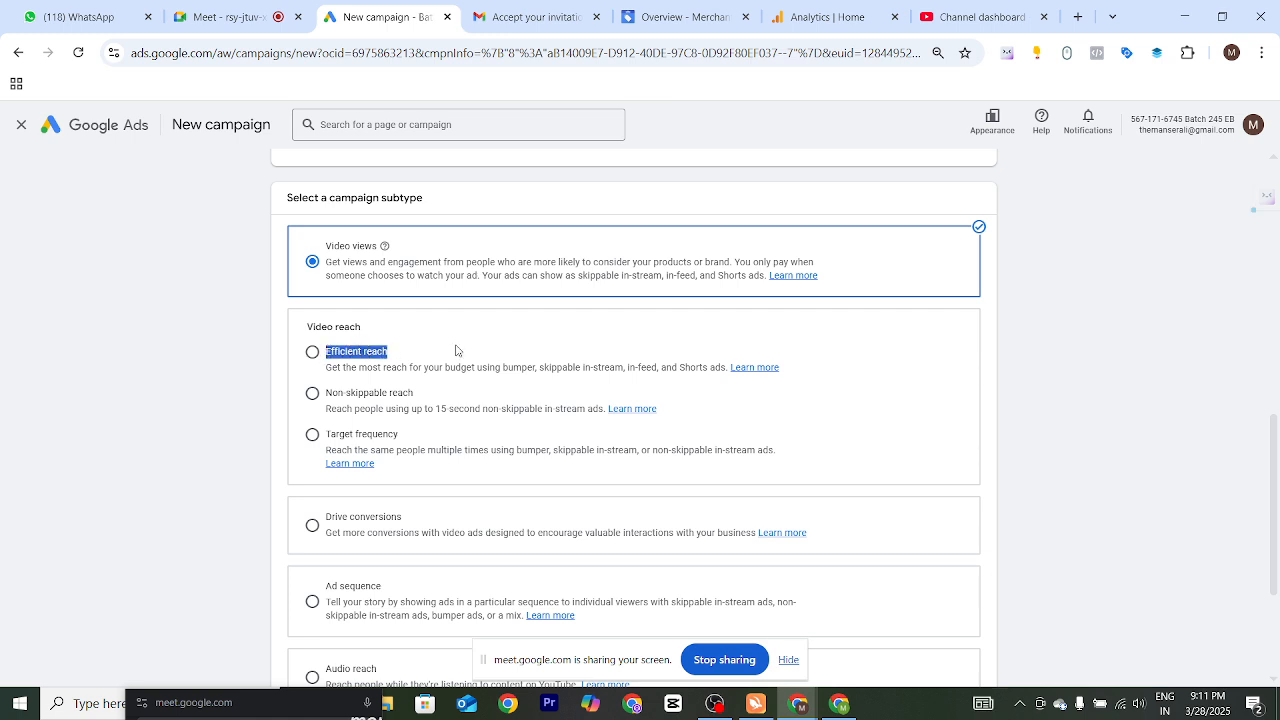
{"action": "left_click", "coordinate": [518, 337]}
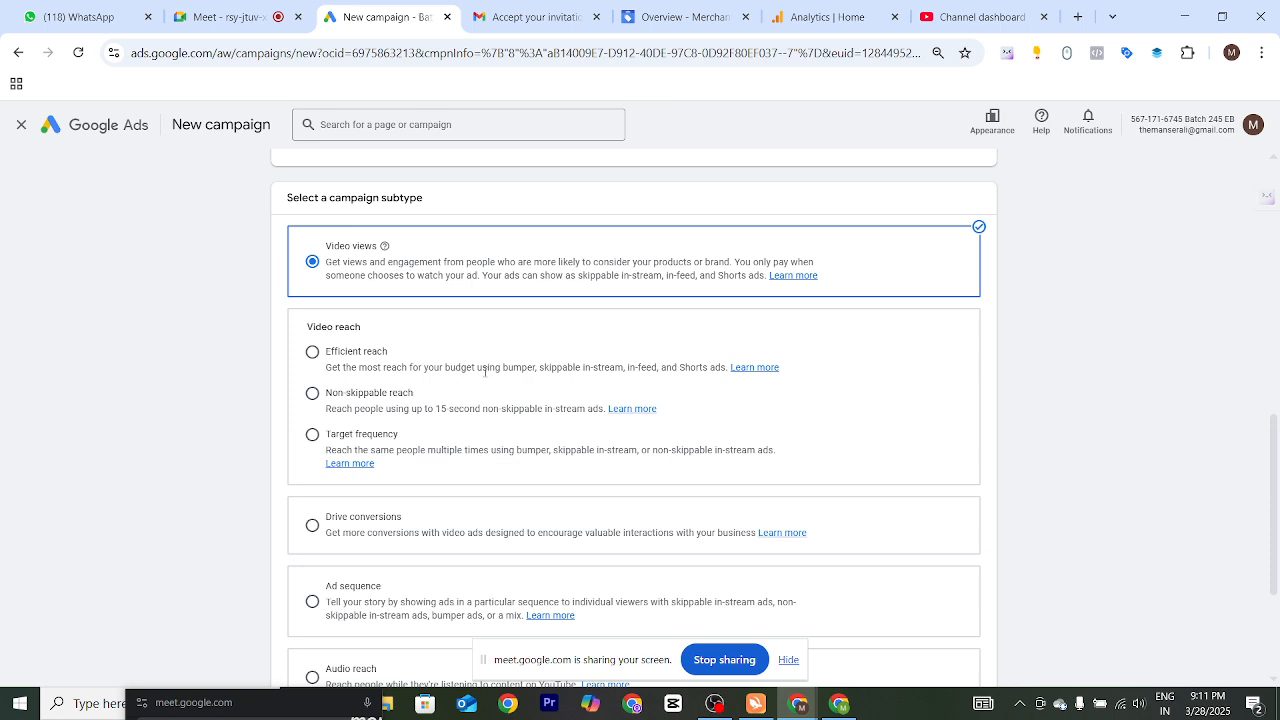
{"action": "left_click_drag", "start_coordinate": [497, 369], "coordinate": [712, 368]}
{"action": "left_click_drag", "start_coordinate": [327, 352], "coordinate": [398, 360]}
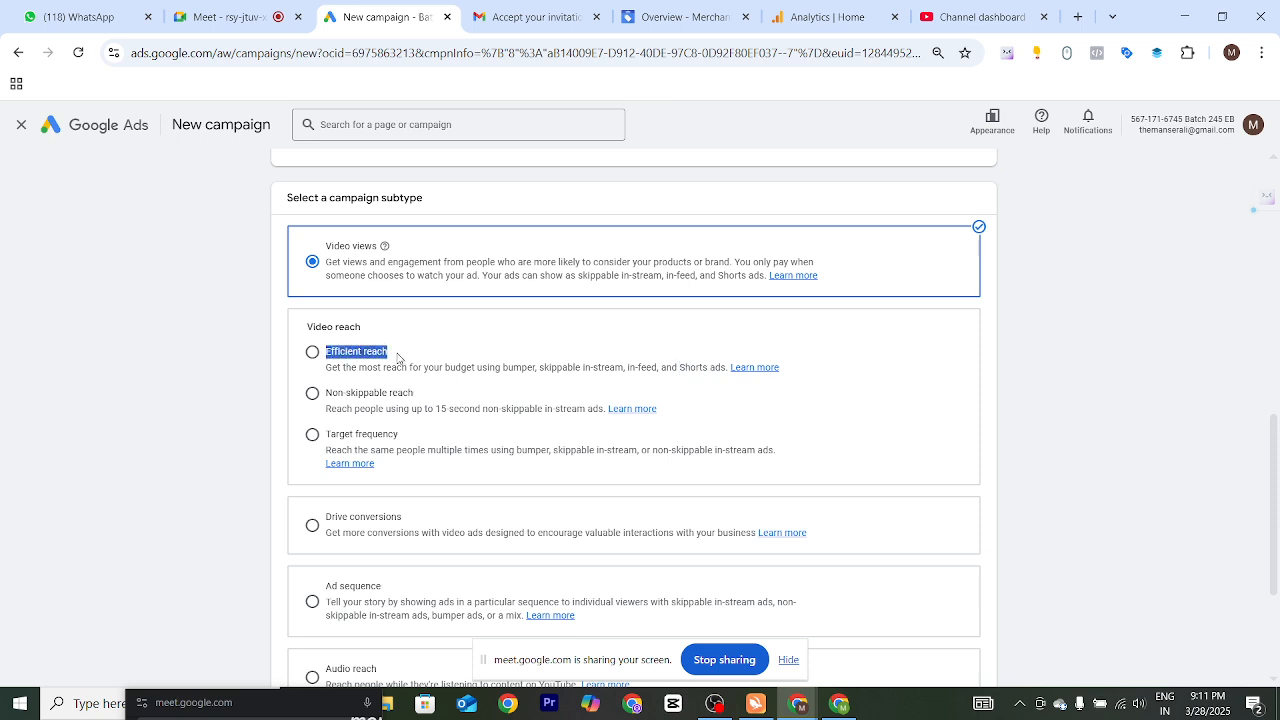
{"action": "left_click", "coordinate": [397, 357]}
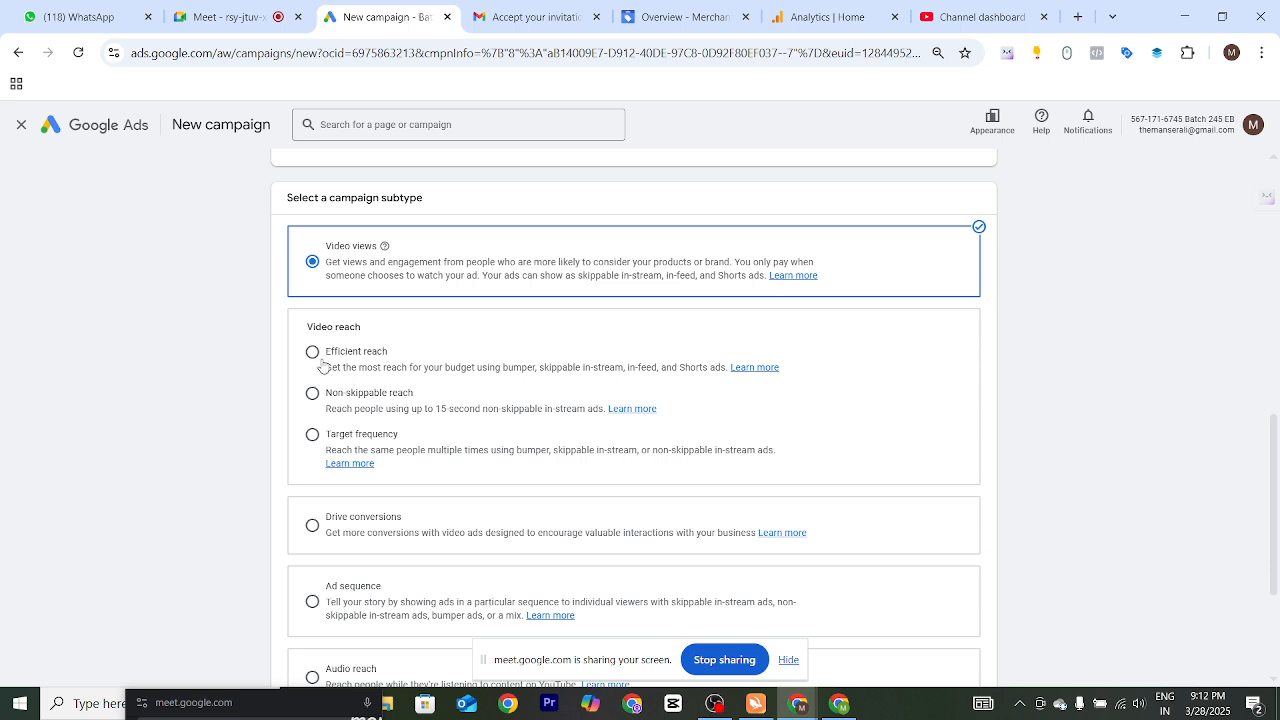
- Read the name and description of the Efficient reach subtype under Video reach
{"action": "left_click_drag", "start_coordinate": [326, 353], "coordinate": [373, 353]}
{"action": "left_click", "coordinate": [405, 357]}
{"action": "left_click_drag", "start_coordinate": [403, 354], "coordinate": [320, 358]}
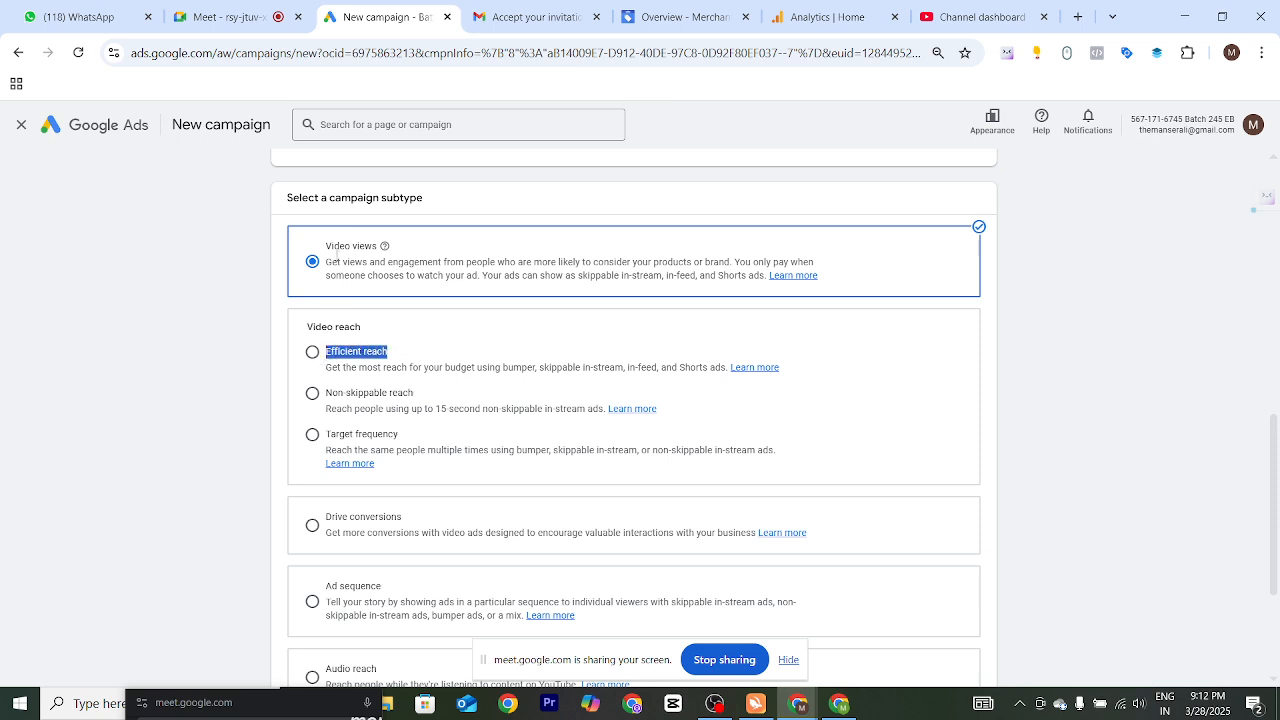
{"action": "left_click", "coordinate": [416, 356]}
{"action": "left_click_drag", "start_coordinate": [336, 370], "coordinate": [676, 370]}
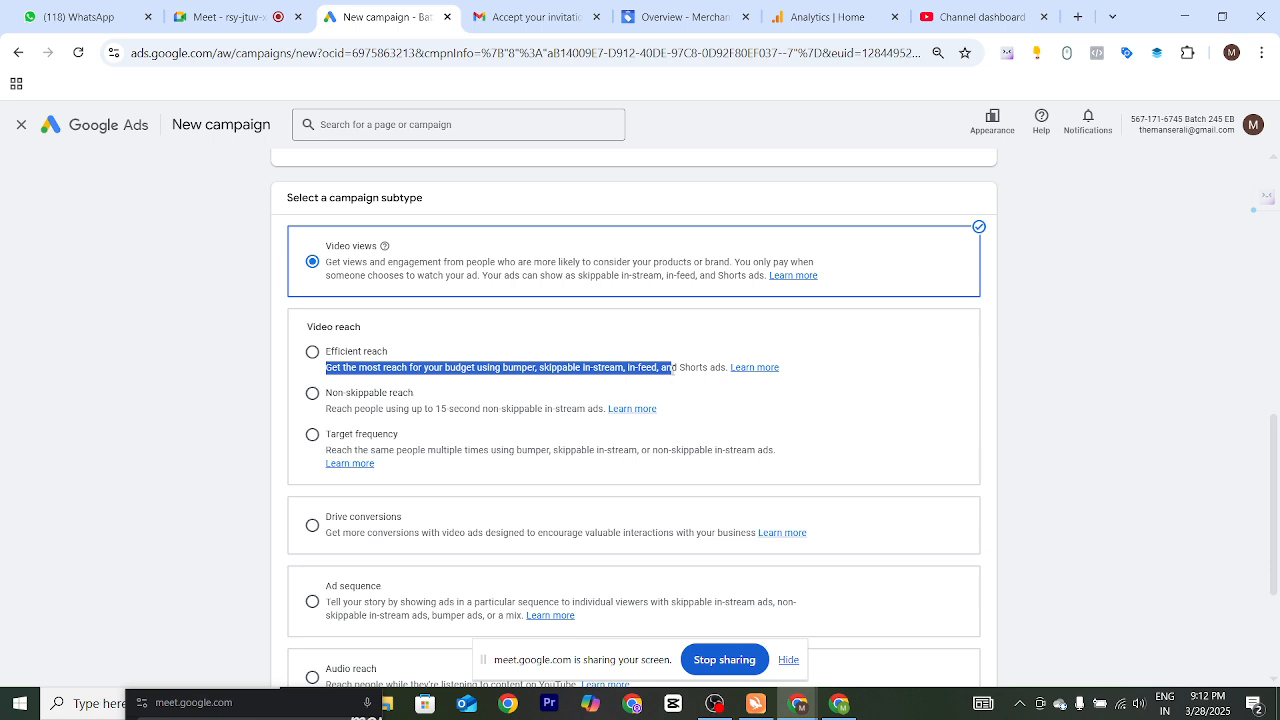
{"action": "left_click", "coordinate": [675, 387]}
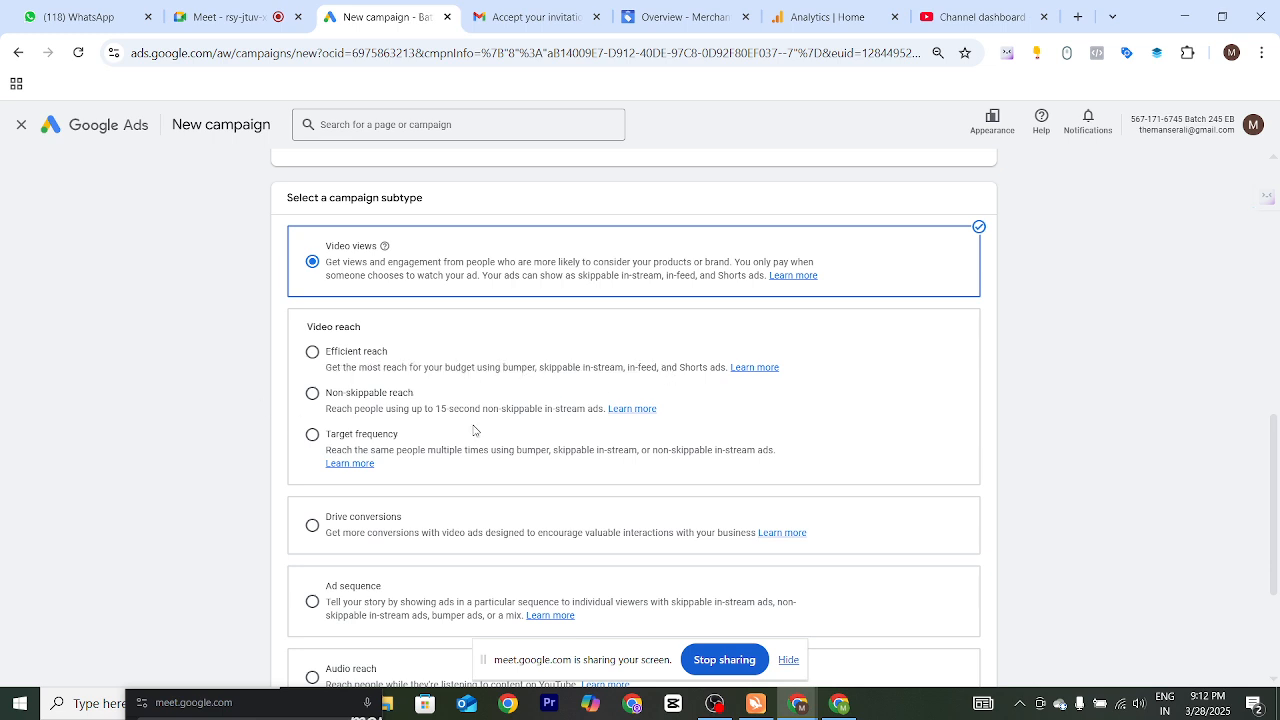
- Examine the individual ad formats listed for Efficient reach: bumper, skippable in-stream, in-feed and Shorts ads
{"action": "left_click_drag", "start_coordinate": [500, 367], "coordinate": [618, 368]}
{"action": "left_click_drag", "start_coordinate": [627, 367], "coordinate": [696, 368]}
{"action": "left_click", "coordinate": [678, 363]}
{"action": "left_click_drag", "start_coordinate": [503, 367], "coordinate": [537, 368]}
{"action": "left_click_drag", "start_coordinate": [540, 370], "coordinate": [624, 369]}
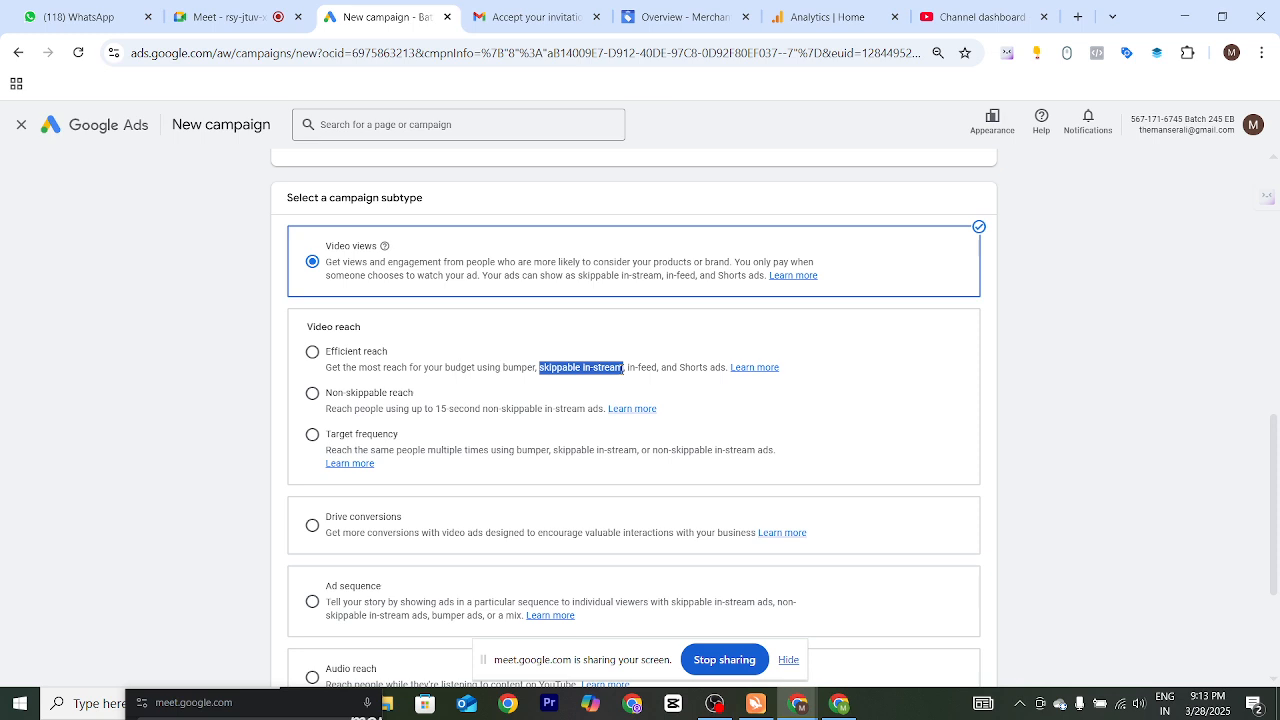
{"action": "left_click", "coordinate": [564, 384]}
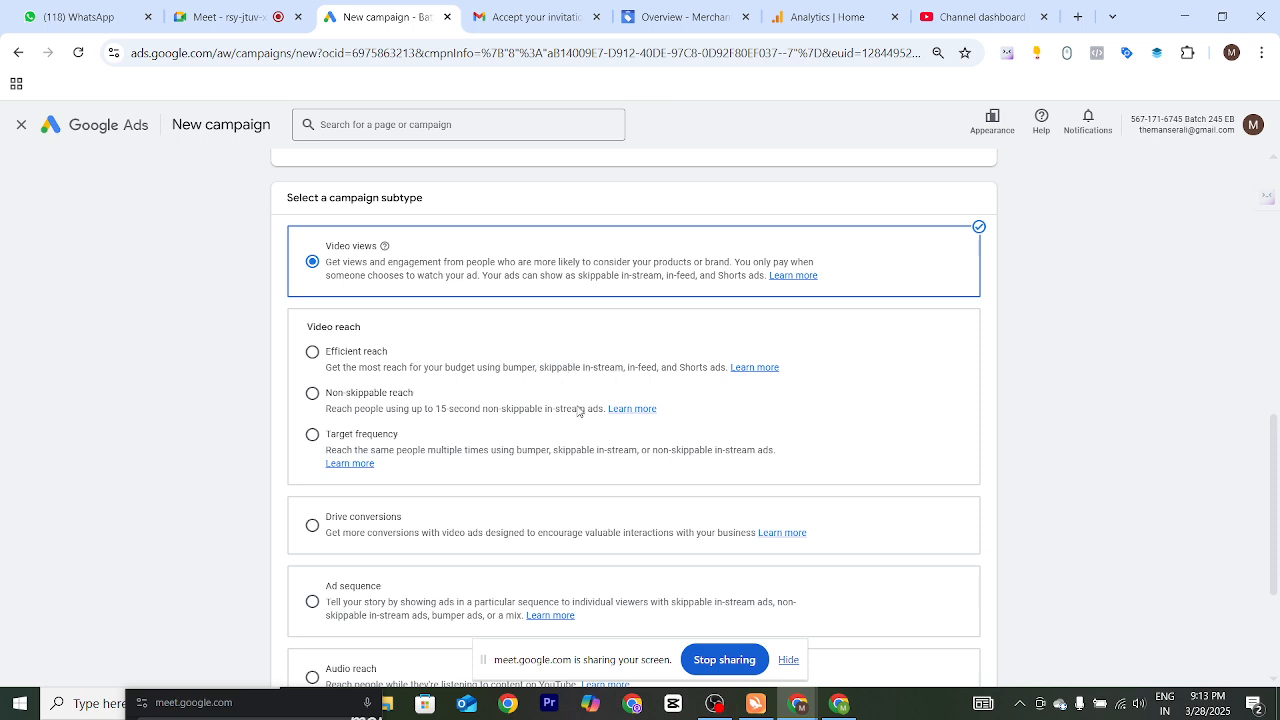
{"action": "left_click_drag", "start_coordinate": [624, 367], "coordinate": [665, 368]}
{"action": "left_click", "coordinate": [641, 390]}
{"action": "left_click_drag", "start_coordinate": [679, 367], "coordinate": [727, 368]}
- Examine the Non-skippable reach subtype, focusing on its ad length and in-stream ad format
{"action": "left_click_drag", "start_coordinate": [329, 397], "coordinate": [404, 398]}
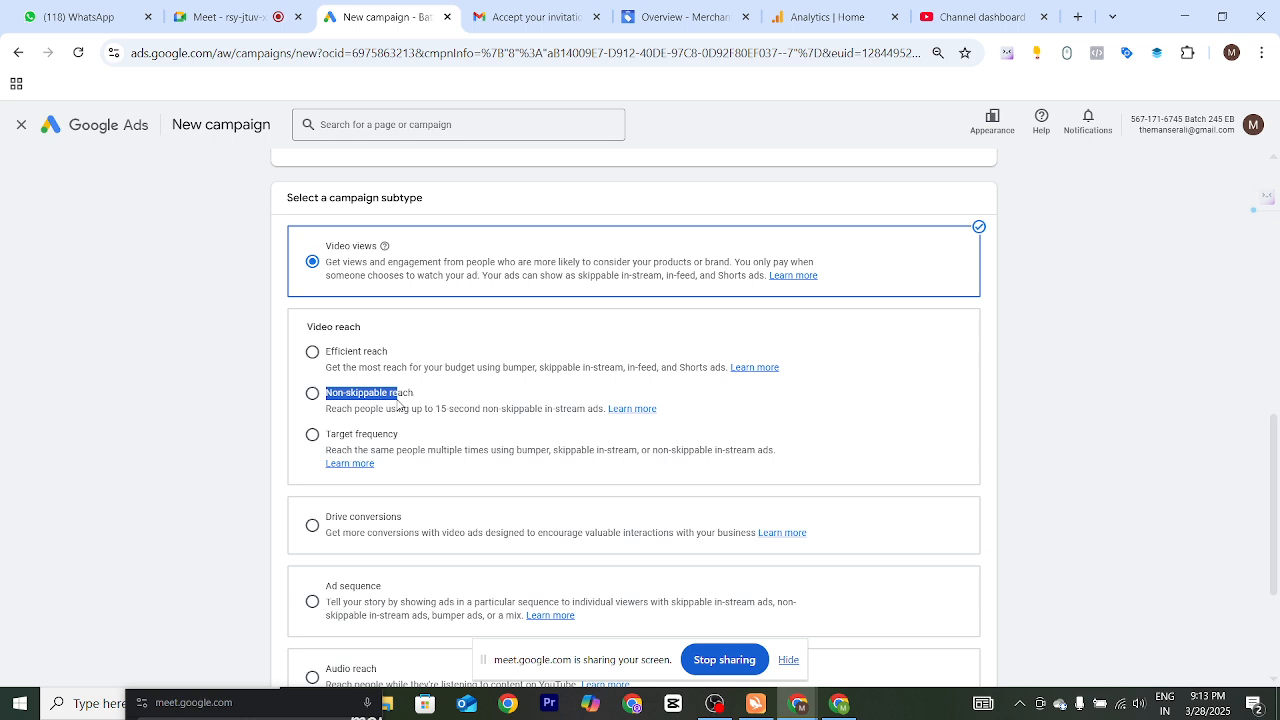
{"action": "left_click", "coordinate": [414, 395]}
{"action": "left_click_drag", "start_coordinate": [327, 394], "coordinate": [361, 394]}
{"action": "left_click", "coordinate": [436, 391]}
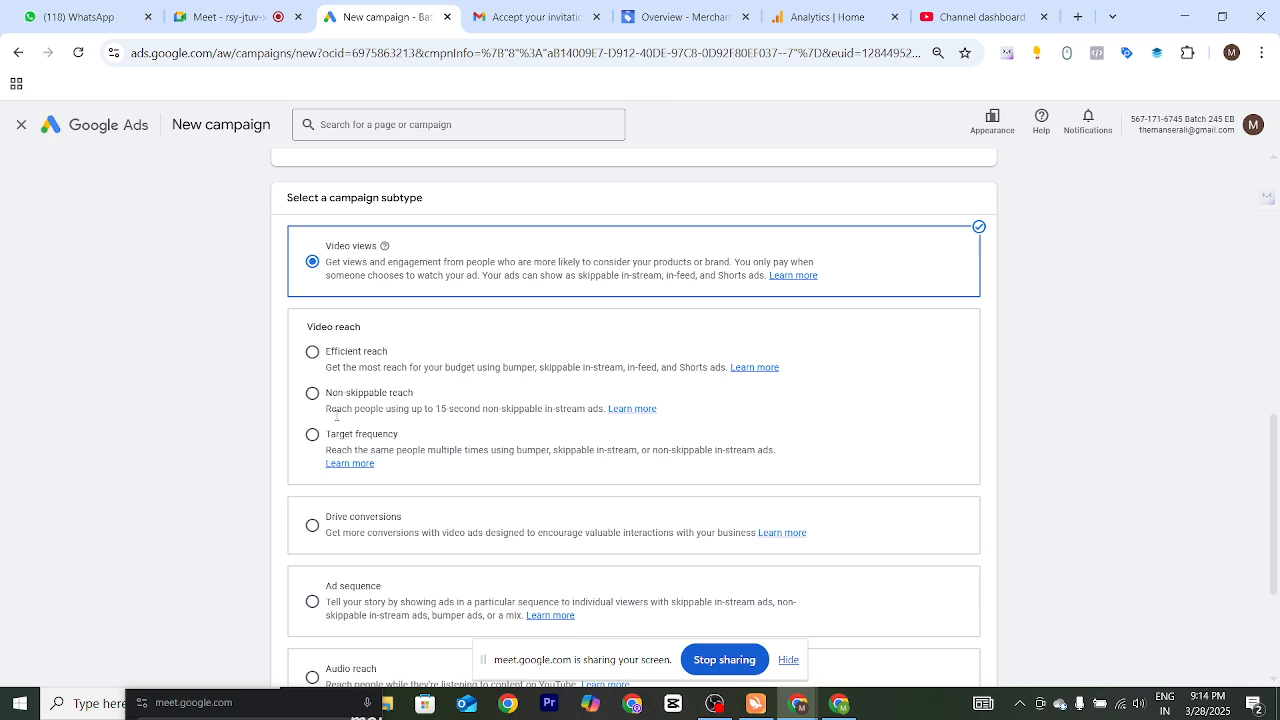
{"action": "left_click_drag", "start_coordinate": [326, 409], "coordinate": [596, 428]}
{"action": "left_click", "coordinate": [586, 430]}
{"action": "double_click", "coordinate": [438, 409]}
{"action": "left_click_drag", "start_coordinate": [438, 409], "coordinate": [331, 429]}
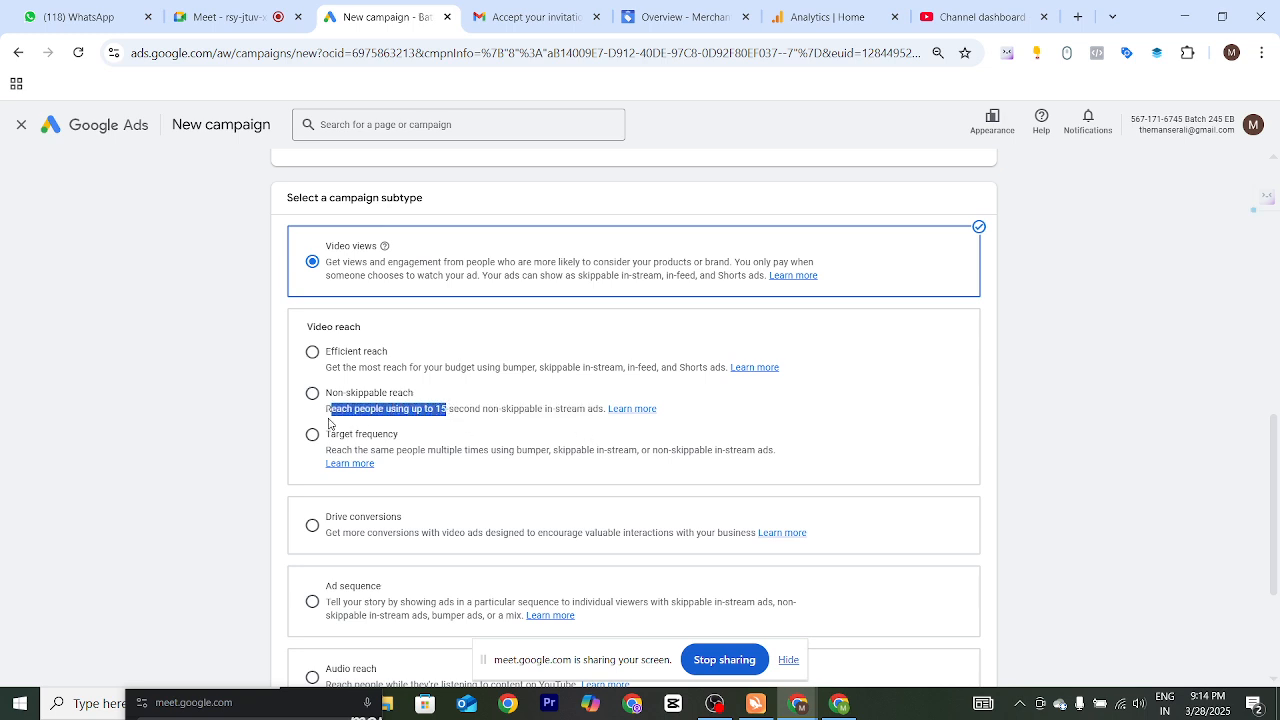
{"action": "left_click", "coordinate": [478, 409]}
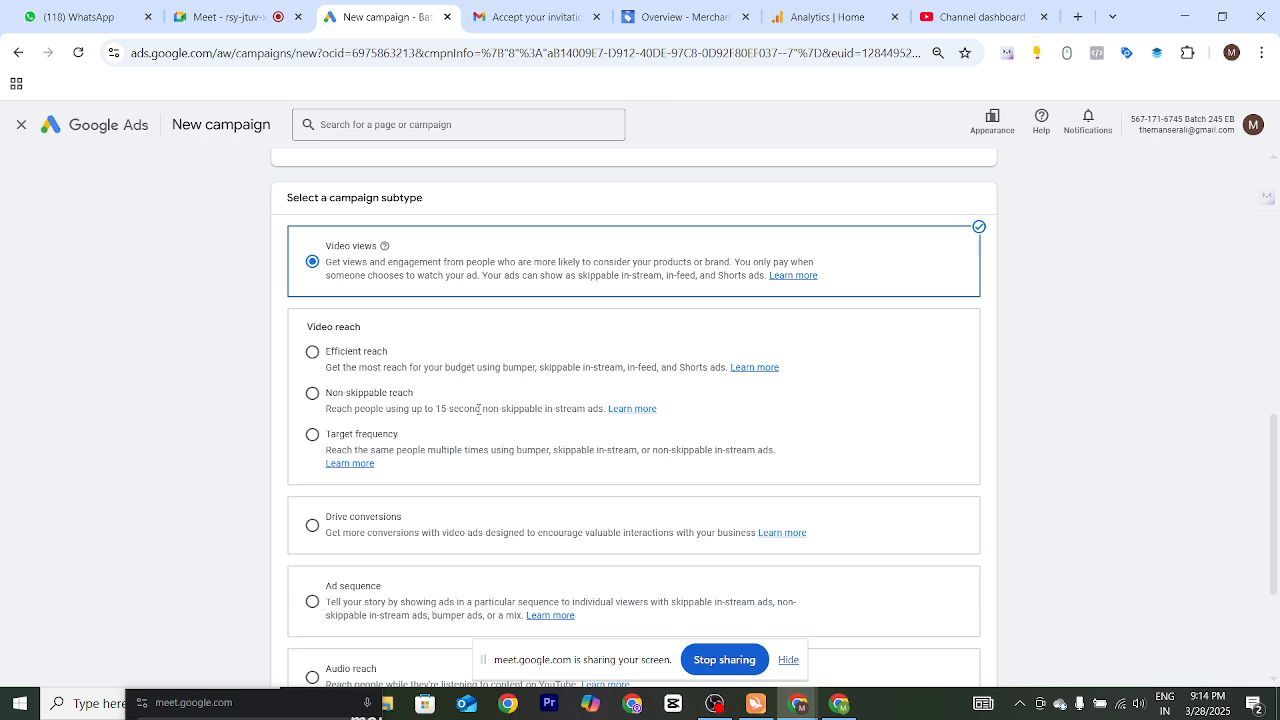
{"action": "left_click_drag", "start_coordinate": [327, 393], "coordinate": [414, 394]}
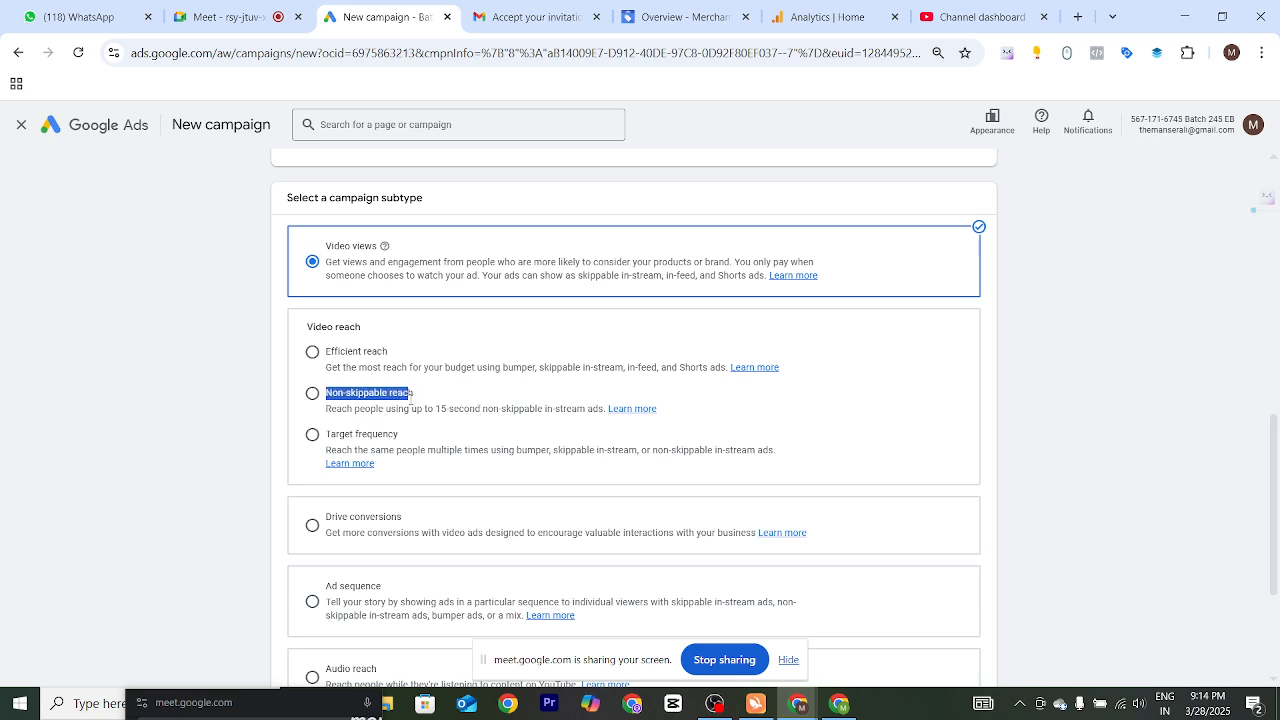
{"action": "left_click", "coordinate": [490, 388]}
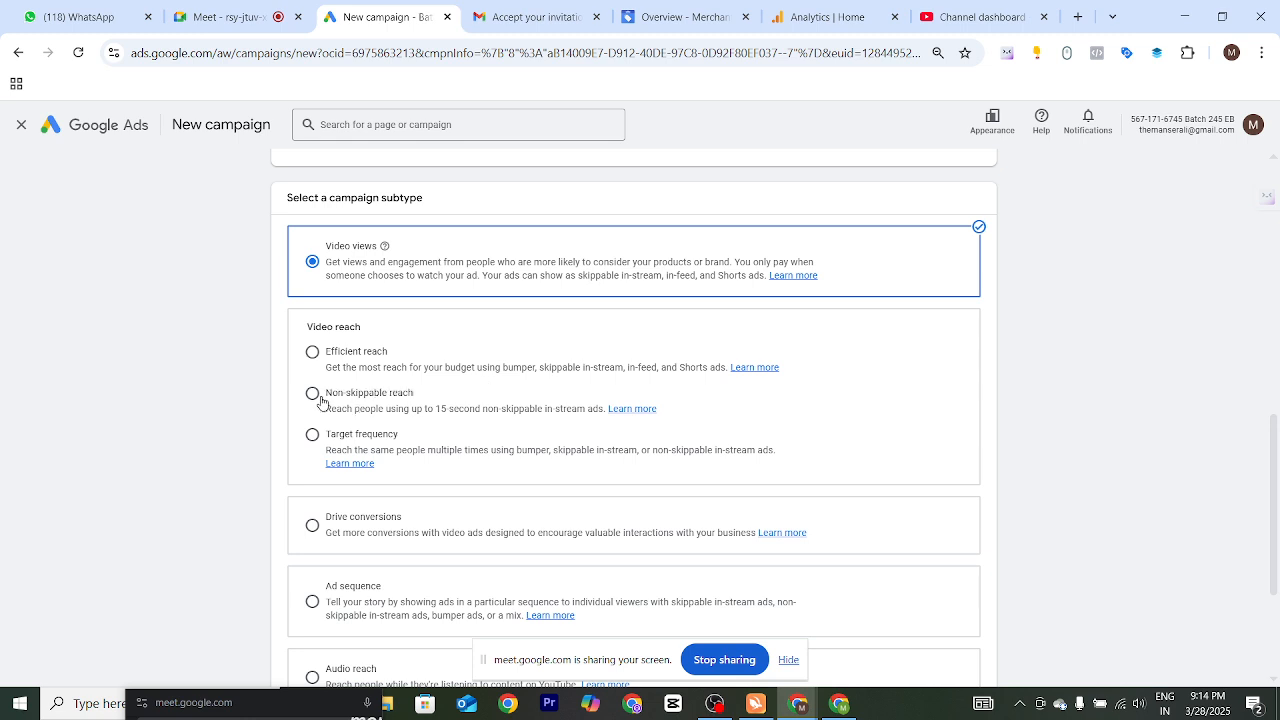
- Review the Target frequency and Drive conversions subtypes and their descriptions
{"action": "left_click_drag", "start_coordinate": [320, 435], "coordinate": [447, 438]}
{"action": "left_click", "coordinate": [447, 438]}
{"action": "left_click_drag", "start_coordinate": [326, 450], "coordinate": [456, 435]}
{"action": "left_click", "coordinate": [455, 433]}
{"action": "scroll", "coordinate": [416, 428], "scroll_direction": "down", "scroll_amount": 1}
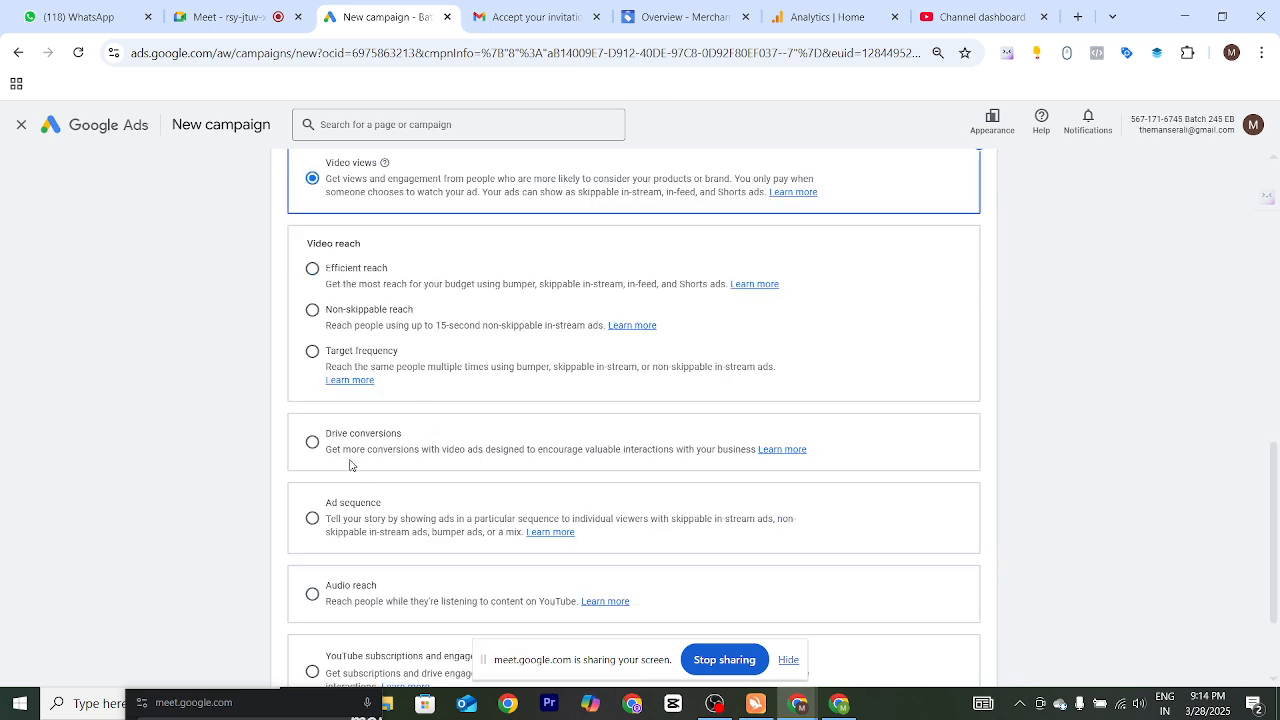
{"action": "left_click_drag", "start_coordinate": [323, 434], "coordinate": [434, 434]}
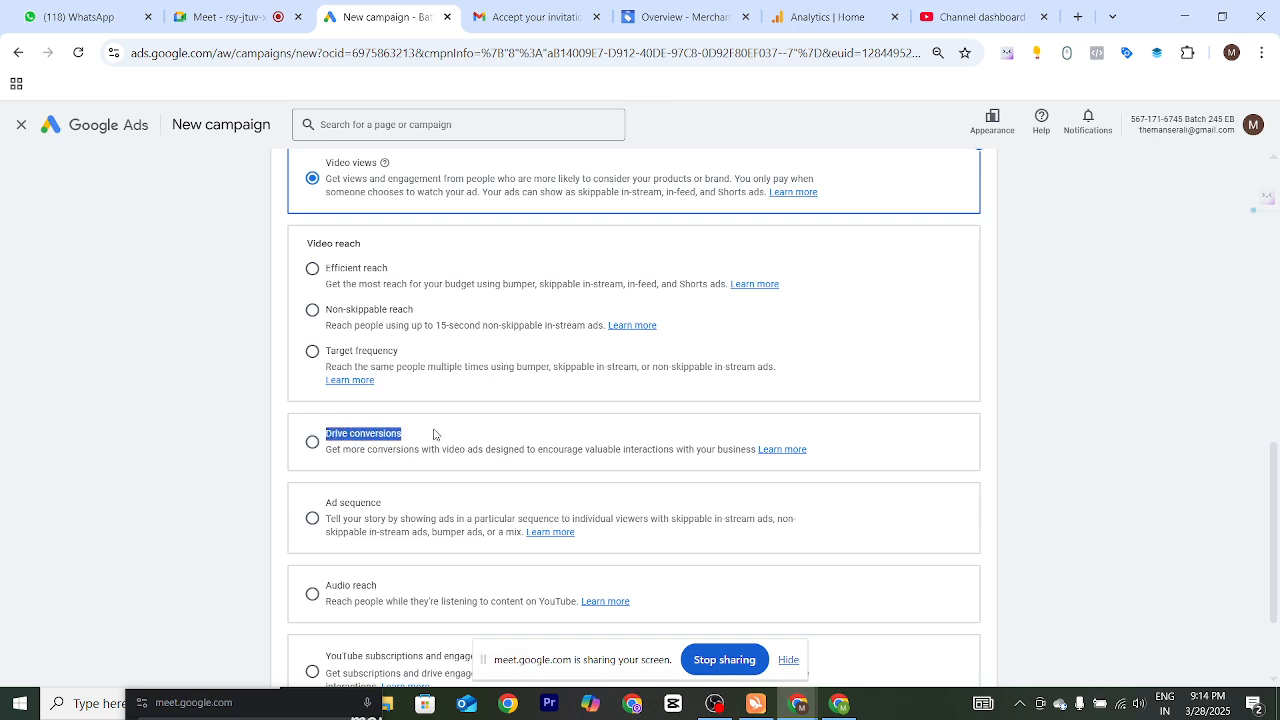
{"action": "left_click", "coordinate": [444, 433]}
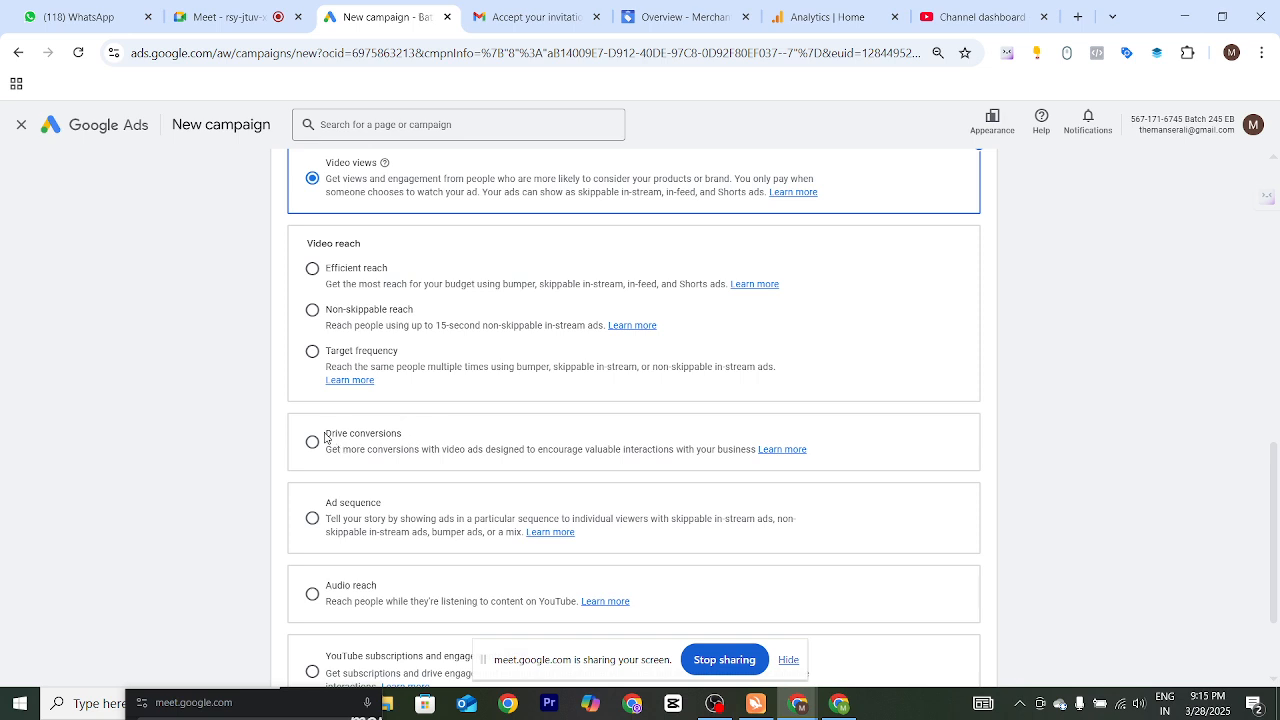
{"action": "left_click_drag", "start_coordinate": [325, 433], "coordinate": [410, 433]}
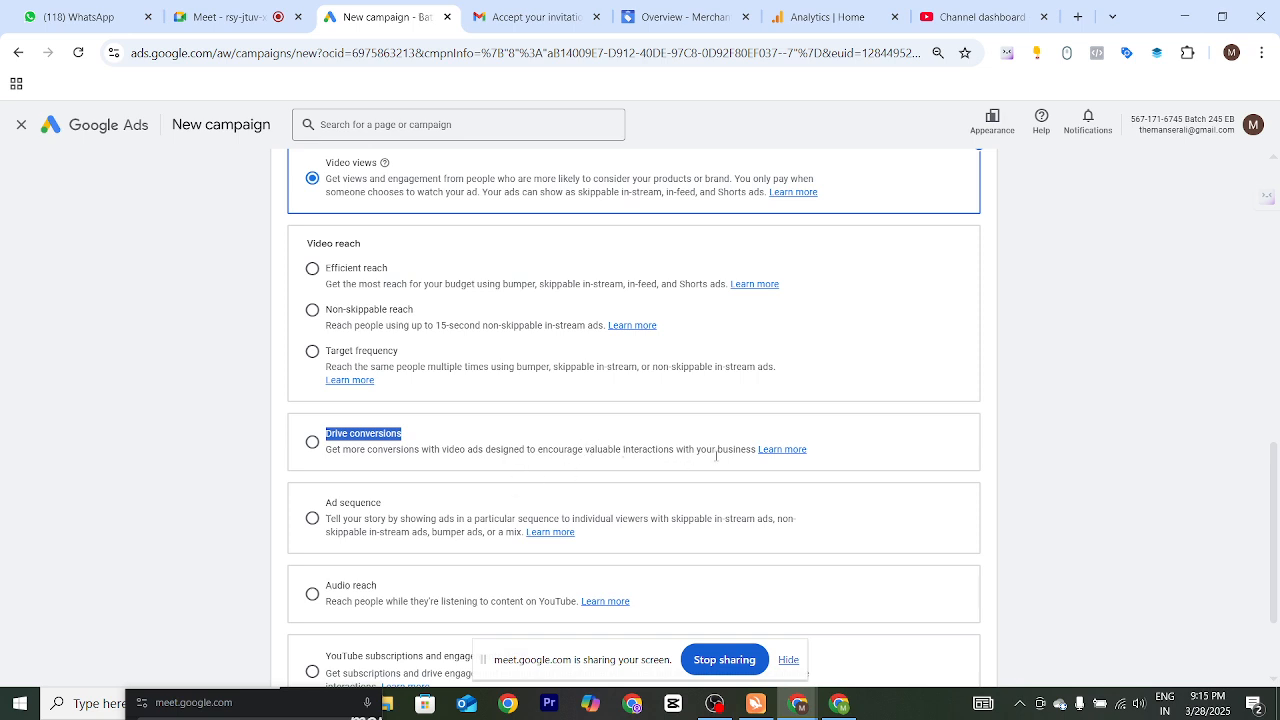
{"action": "scroll", "coordinate": [520, 480], "scroll_direction": "down", "scroll_amount": 1}
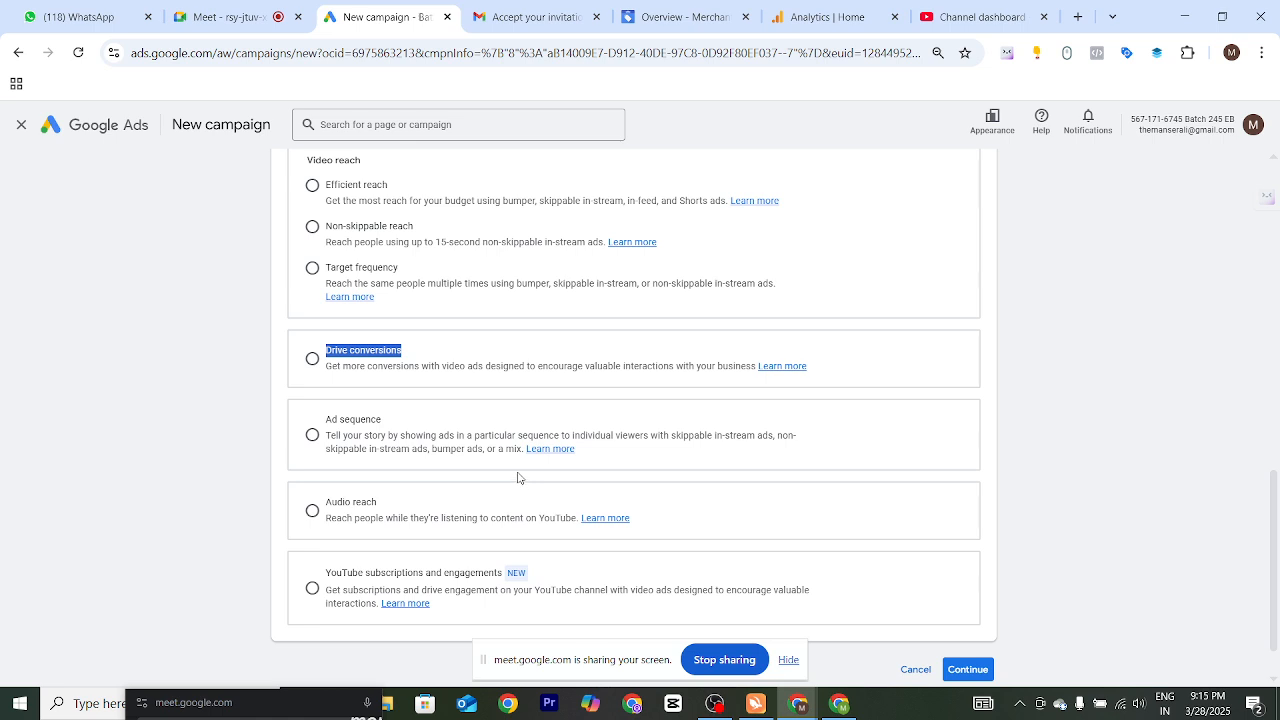
- Examine the Ad sequence and Audio reach subtypes, including the Audio reach description
{"action": "left_click", "coordinate": [417, 393]}
{"action": "left_click_drag", "start_coordinate": [325, 420], "coordinate": [383, 420]}
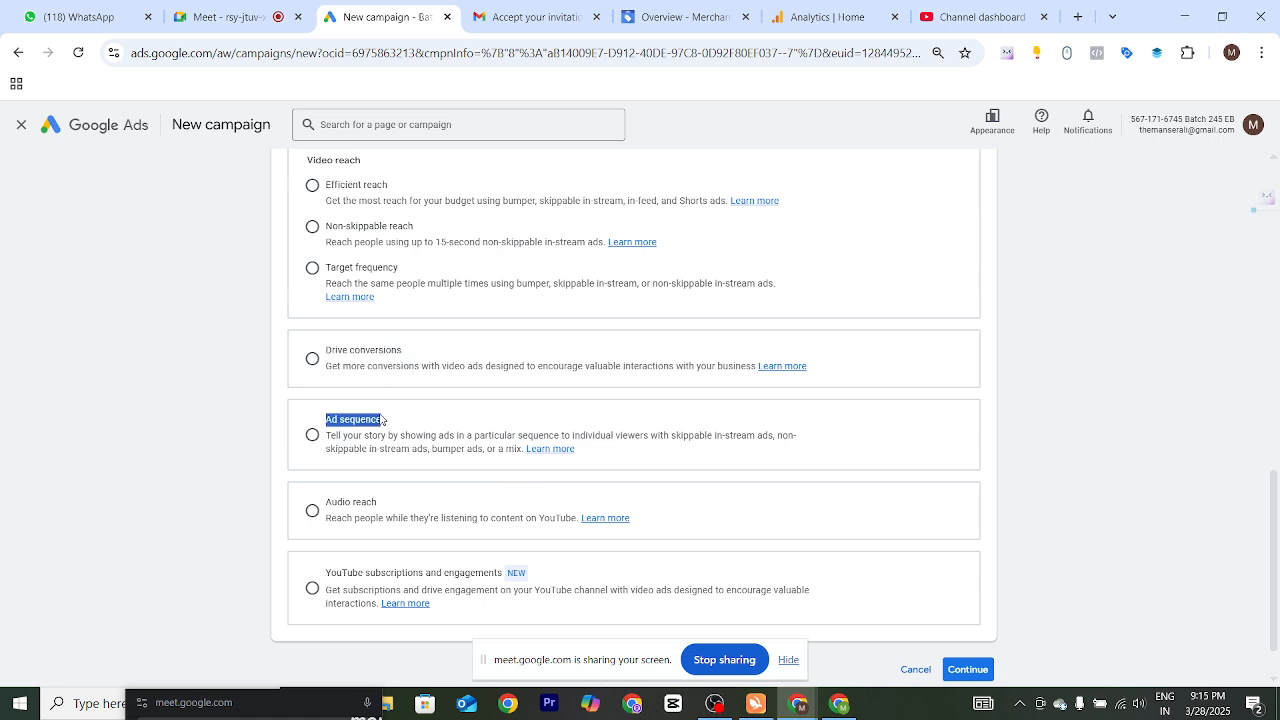
{"action": "left_click", "coordinate": [474, 414]}
{"action": "left_click_drag", "start_coordinate": [326, 420], "coordinate": [390, 425]}
{"action": "left_click", "coordinate": [392, 426]}
{"action": "left_click_drag", "start_coordinate": [328, 500], "coordinate": [432, 497]}
{"action": "left_click", "coordinate": [434, 496]}
{"action": "left_click_drag", "start_coordinate": [327, 518], "coordinate": [575, 523]}
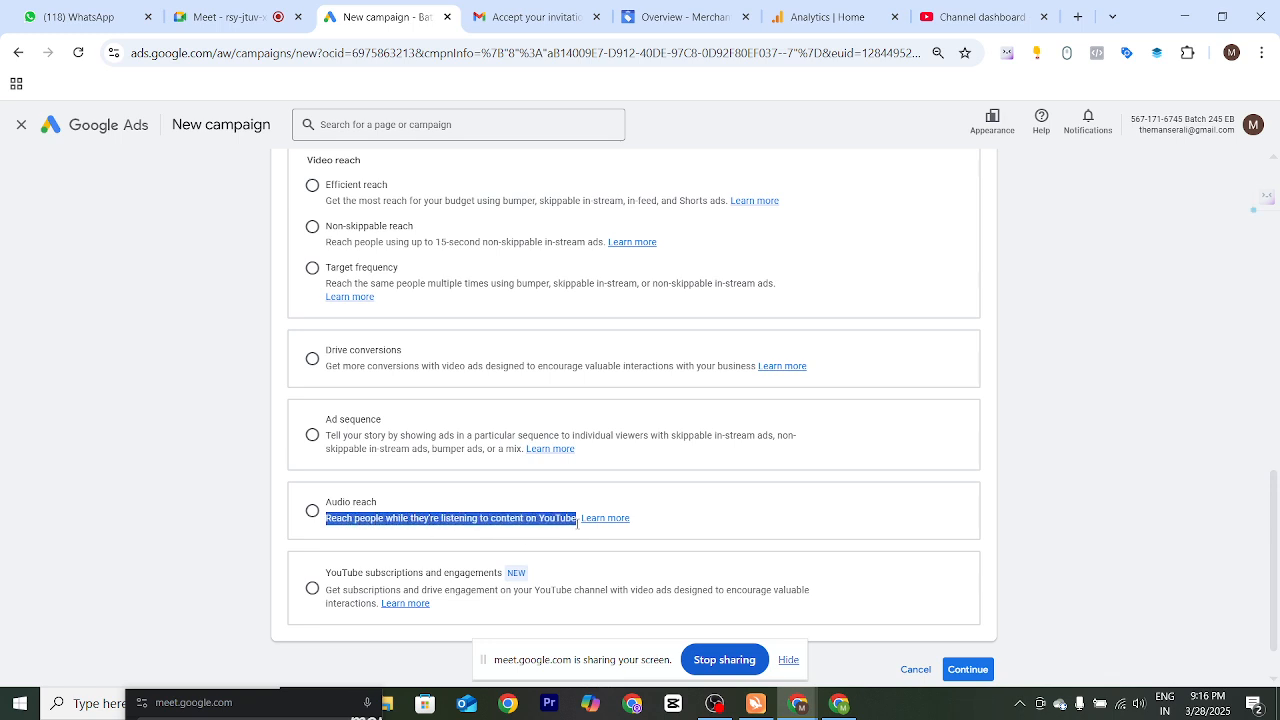
{"action": "left_click", "coordinate": [774, 503]}
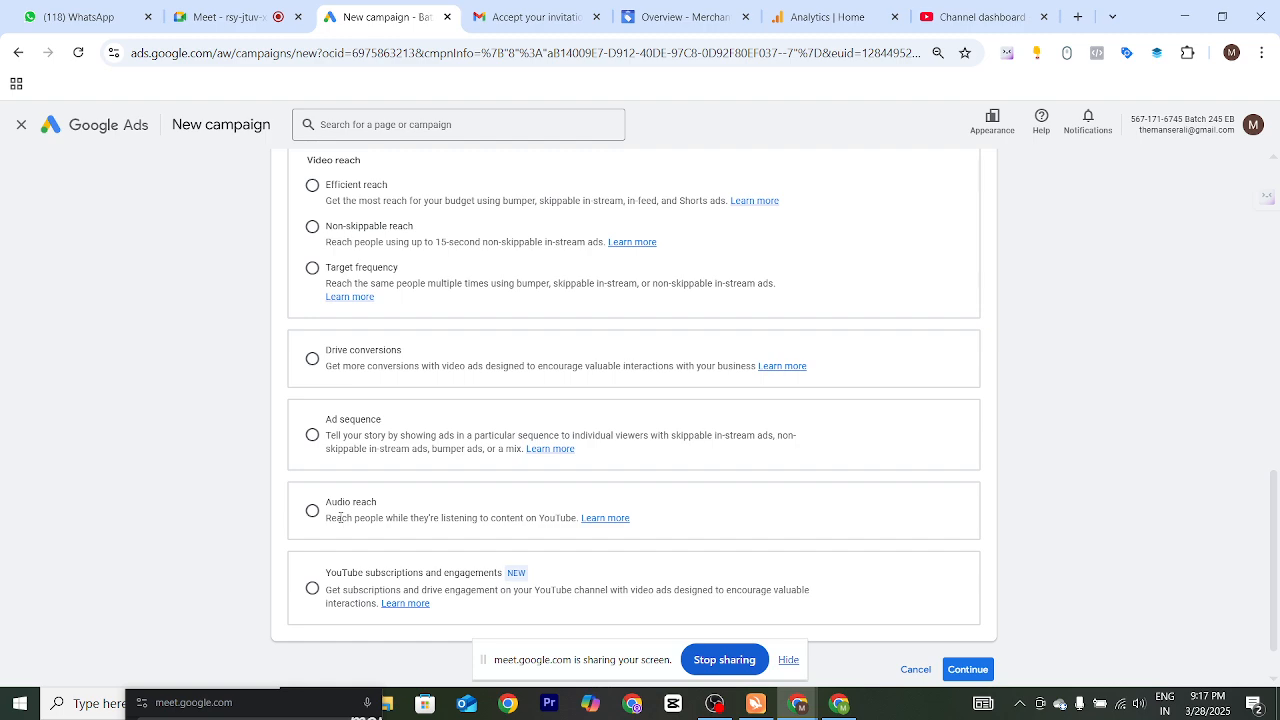
{"action": "scroll", "coordinate": [340, 517], "scroll_direction": "up", "scroll_amount": 1}
- Examine the YouTube subscriptions and engagements subtype, its description and its NEW label
{"action": "scroll", "coordinate": [340, 520], "scroll_direction": "down", "scroll_amount": 2}
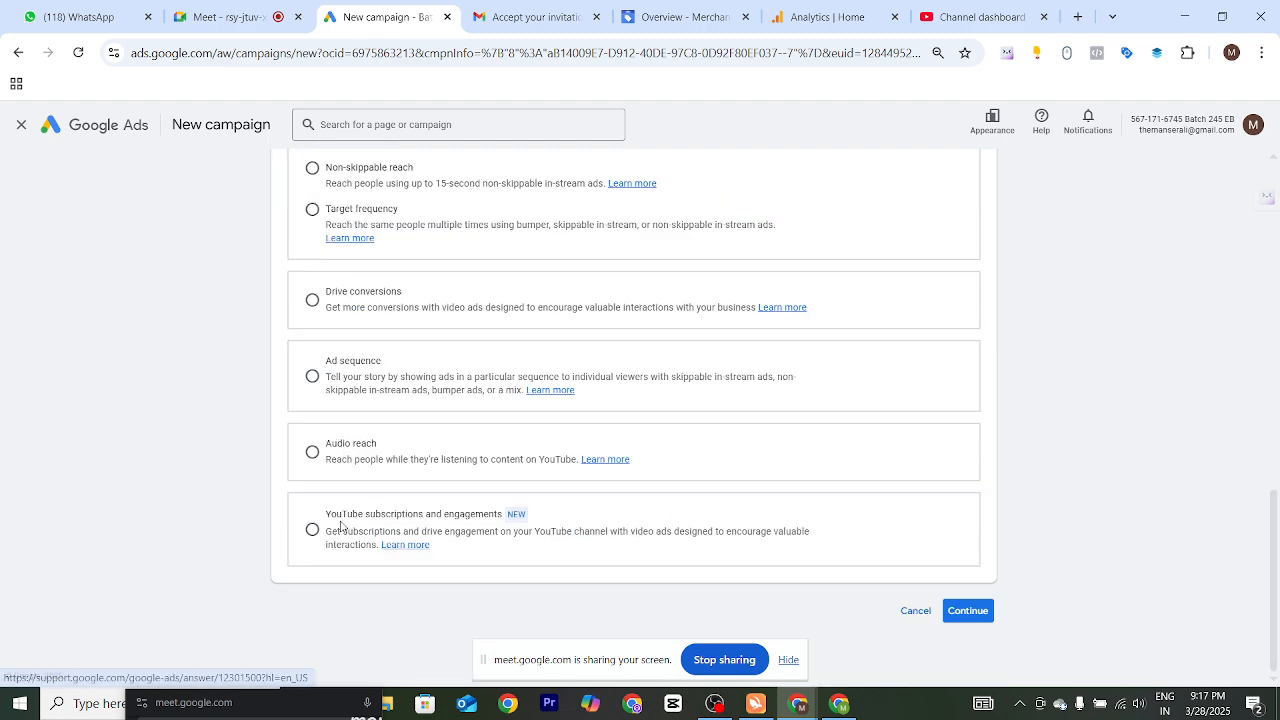
{"action": "left_click_drag", "start_coordinate": [326, 514], "coordinate": [505, 514]}
{"action": "left_click", "coordinate": [628, 508]}
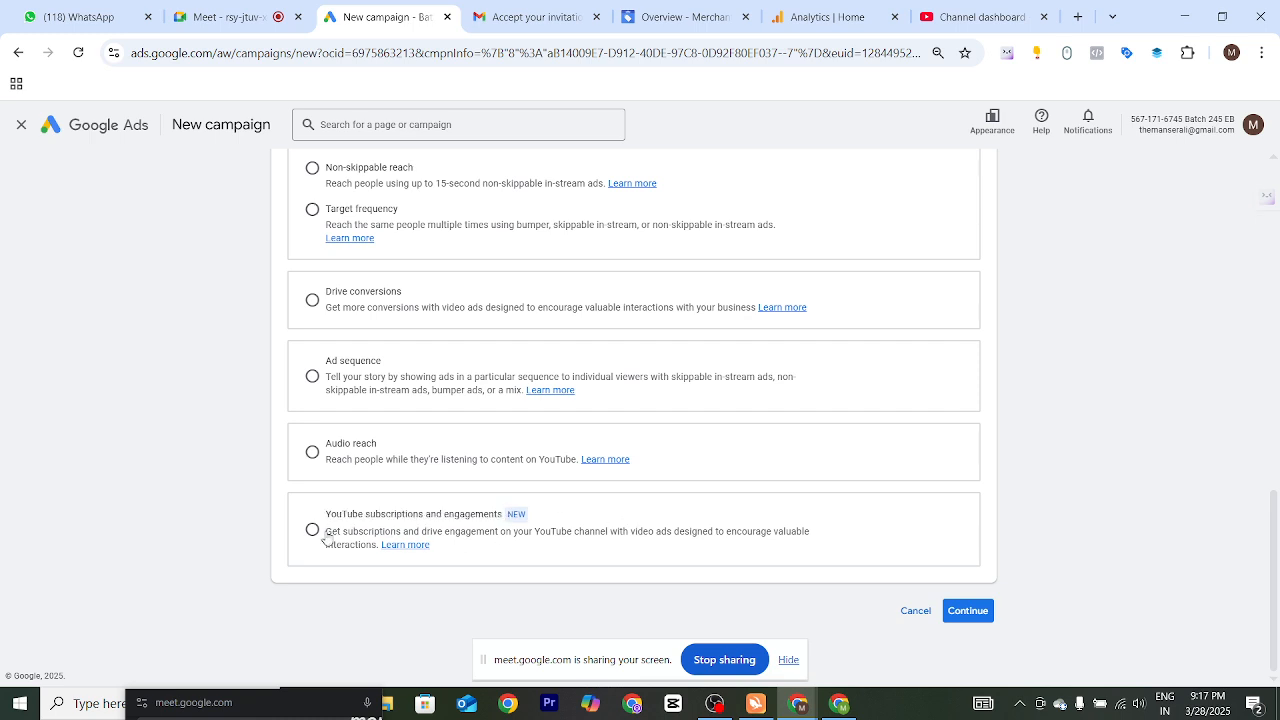
{"action": "left_click_drag", "start_coordinate": [322, 516], "coordinate": [818, 545]}
{"action": "left_click", "coordinate": [829, 534]}
{"action": "left_click_drag", "start_coordinate": [328, 517], "coordinate": [502, 514]}
{"action": "left_click", "coordinate": [578, 512]}
{"action": "left_click_drag", "start_coordinate": [325, 515], "coordinate": [500, 515]}
{"action": "left_click", "coordinate": [592, 515]}
{"action": "double_click", "coordinate": [515, 514]}
{"action": "left_click", "coordinate": [570, 516]}
{"action": "left_click_drag", "start_coordinate": [324, 514], "coordinate": [504, 514]}
{"action": "left_click", "coordinate": [627, 531]}
- Choose Target frequency as the Video reach subtype and continue to the campaign settings
{"action": "scroll", "coordinate": [447, 493], "scroll_direction": "up", "scroll_amount": 3}
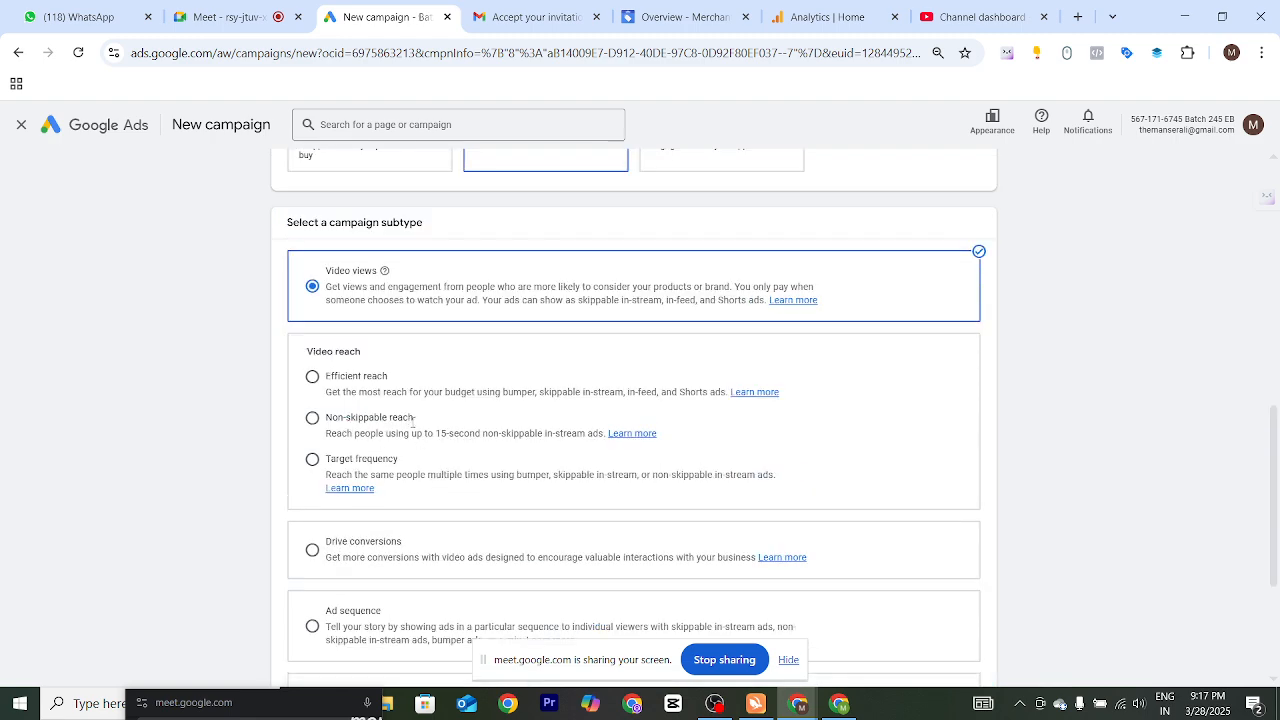
{"action": "scroll", "coordinate": [363, 431], "scroll_direction": "down", "scroll_amount": 3}
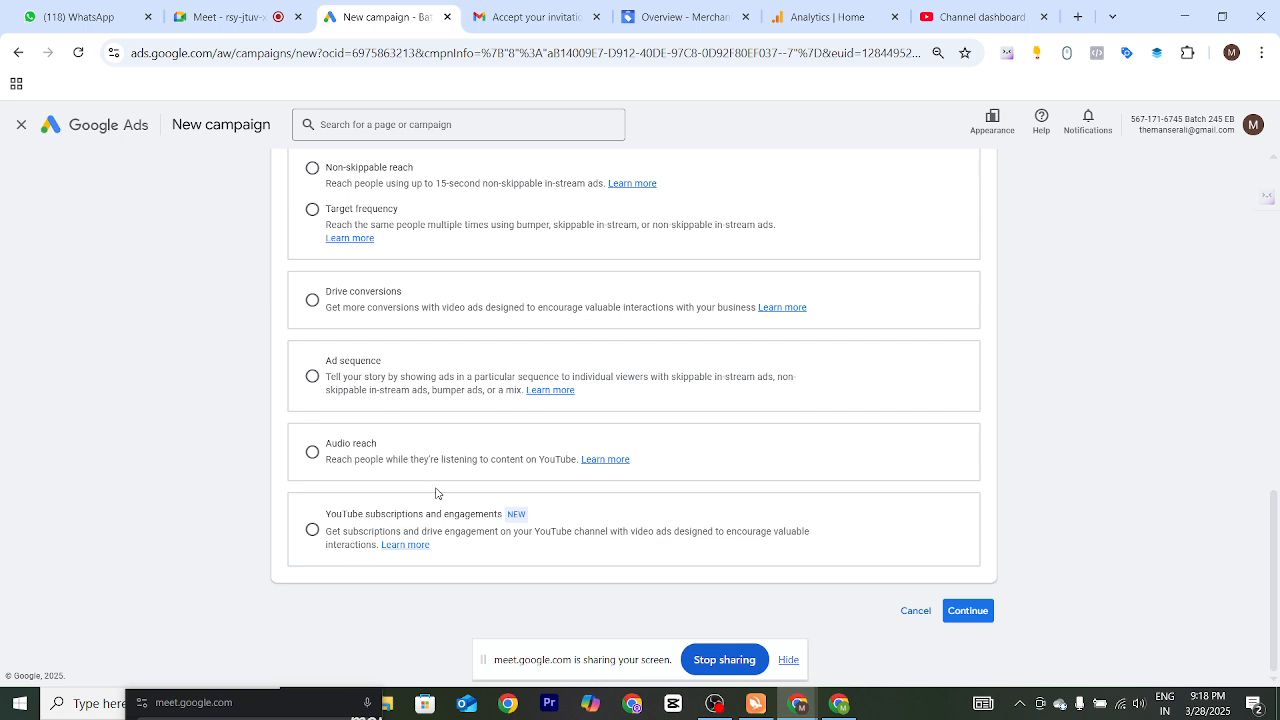
{"action": "scroll", "coordinate": [436, 493], "scroll_direction": "up", "scroll_amount": 1}
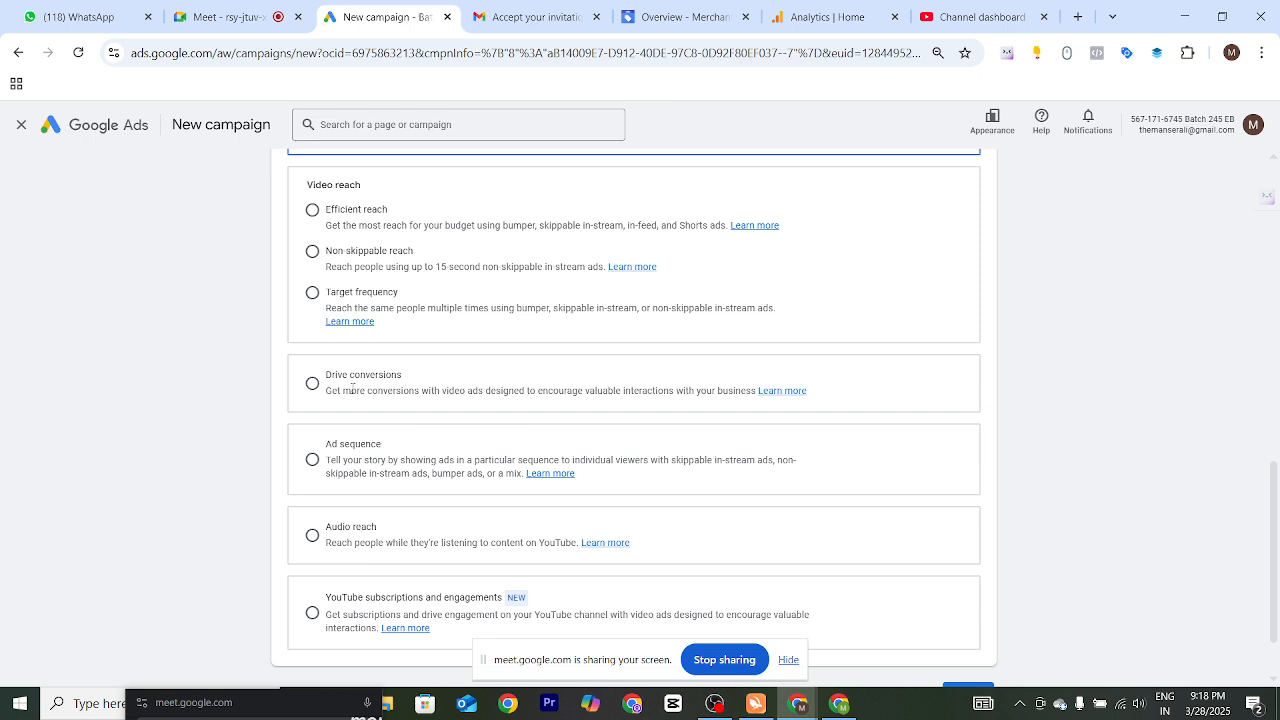
{"action": "left_click_drag", "start_coordinate": [316, 292], "coordinate": [423, 289]}
{"action": "left_click", "coordinate": [434, 305]}
{"action": "left_click", "coordinate": [313, 292]}
{"action": "scroll", "coordinate": [417, 330], "scroll_direction": "down", "scroll_amount": 1}
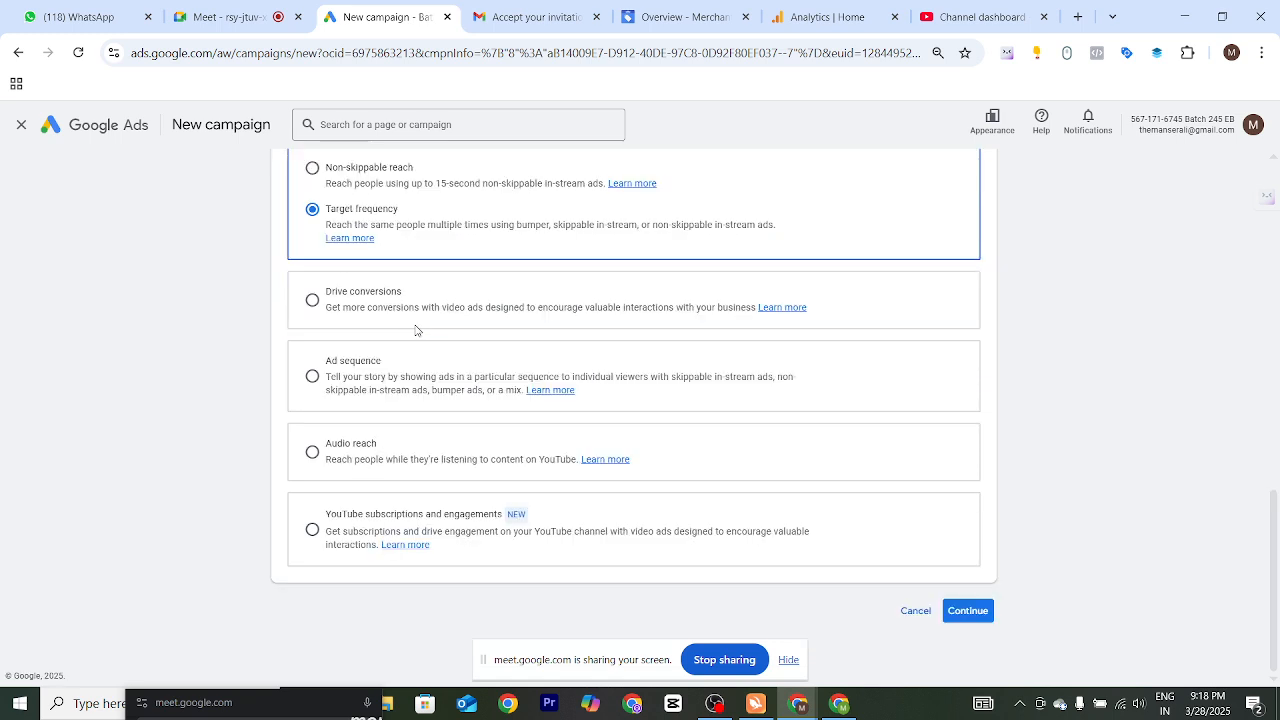
{"action": "left_click", "coordinate": [965, 612]}
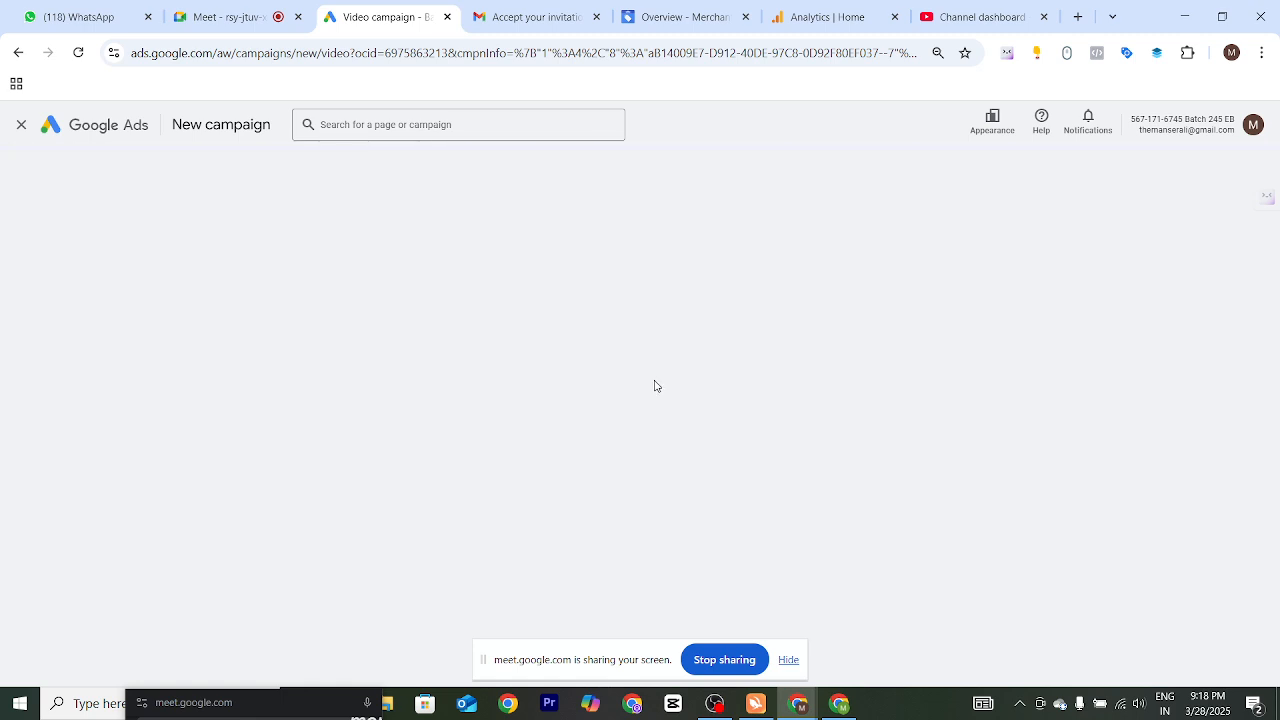
- Hide the screen-sharing notice and review the campaign name and the Target frequency section with its explanation
{"action": "left_click", "coordinate": [788, 659]}
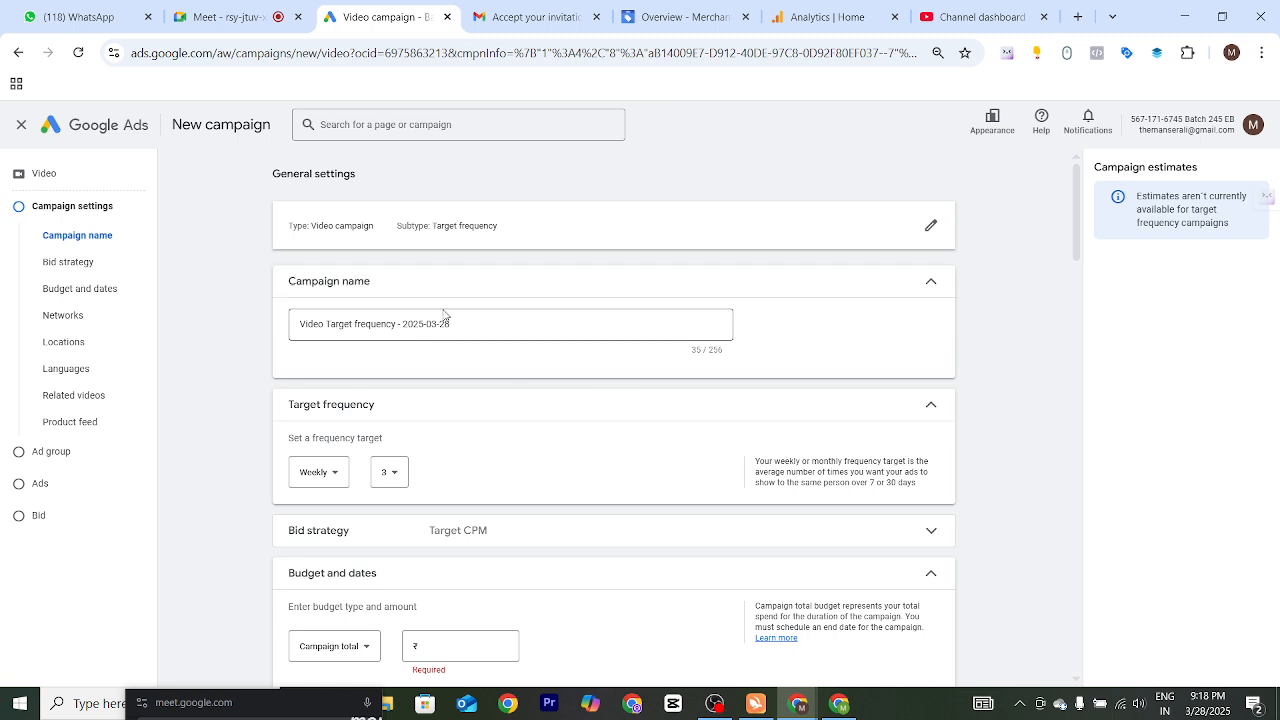
{"action": "left_click_drag", "start_coordinate": [476, 326], "coordinate": [251, 349]}
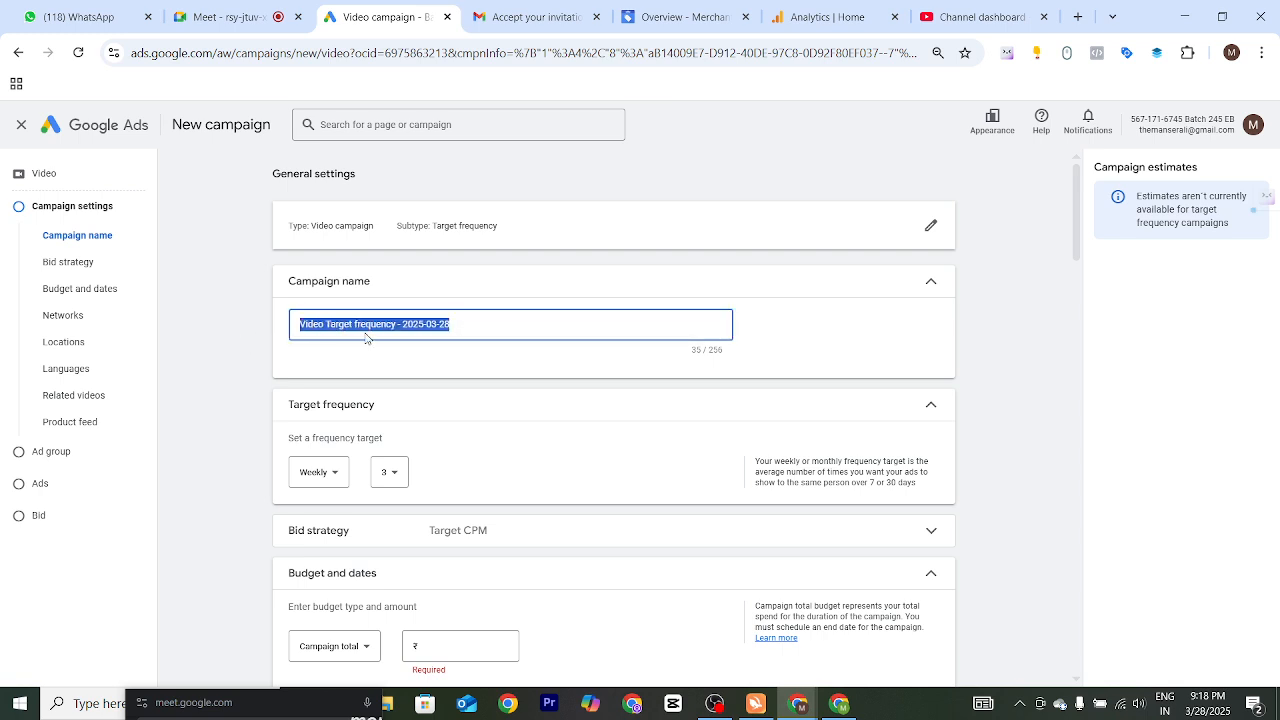
{"action": "scroll", "coordinate": [443, 367], "scroll_direction": "down", "scroll_amount": 1}
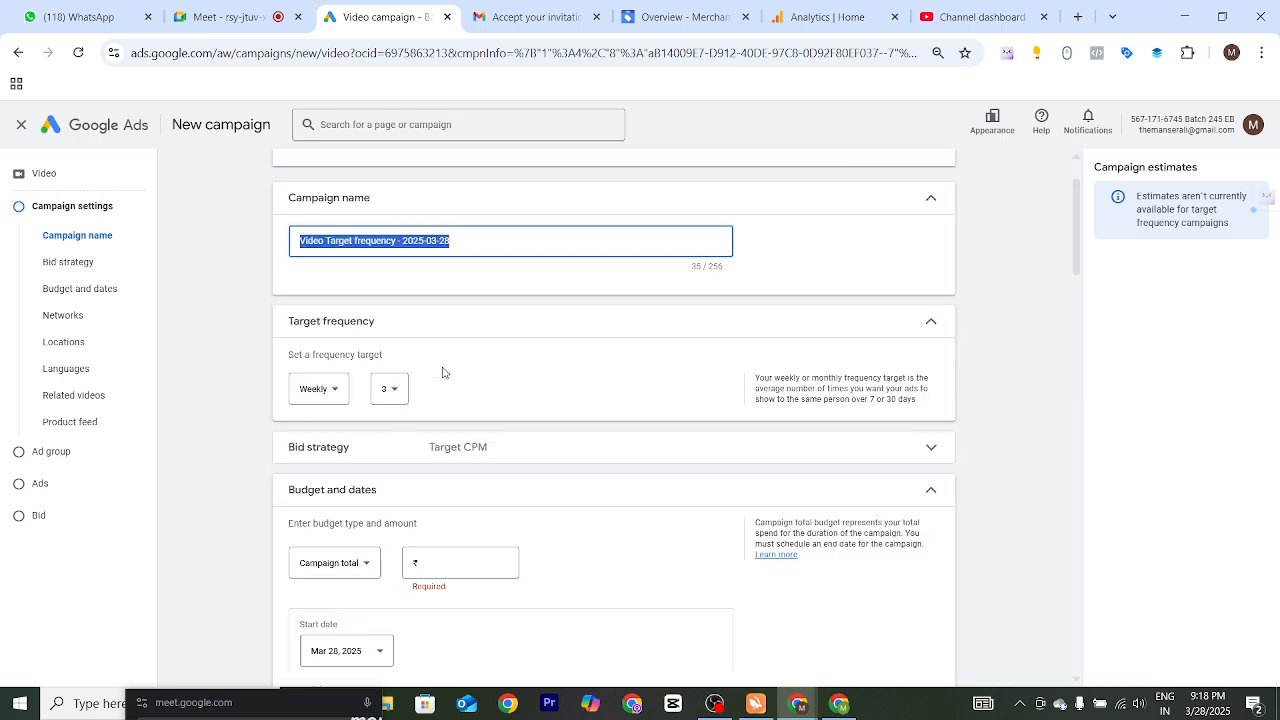
{"action": "left_click_drag", "start_coordinate": [274, 331], "coordinate": [376, 322]}
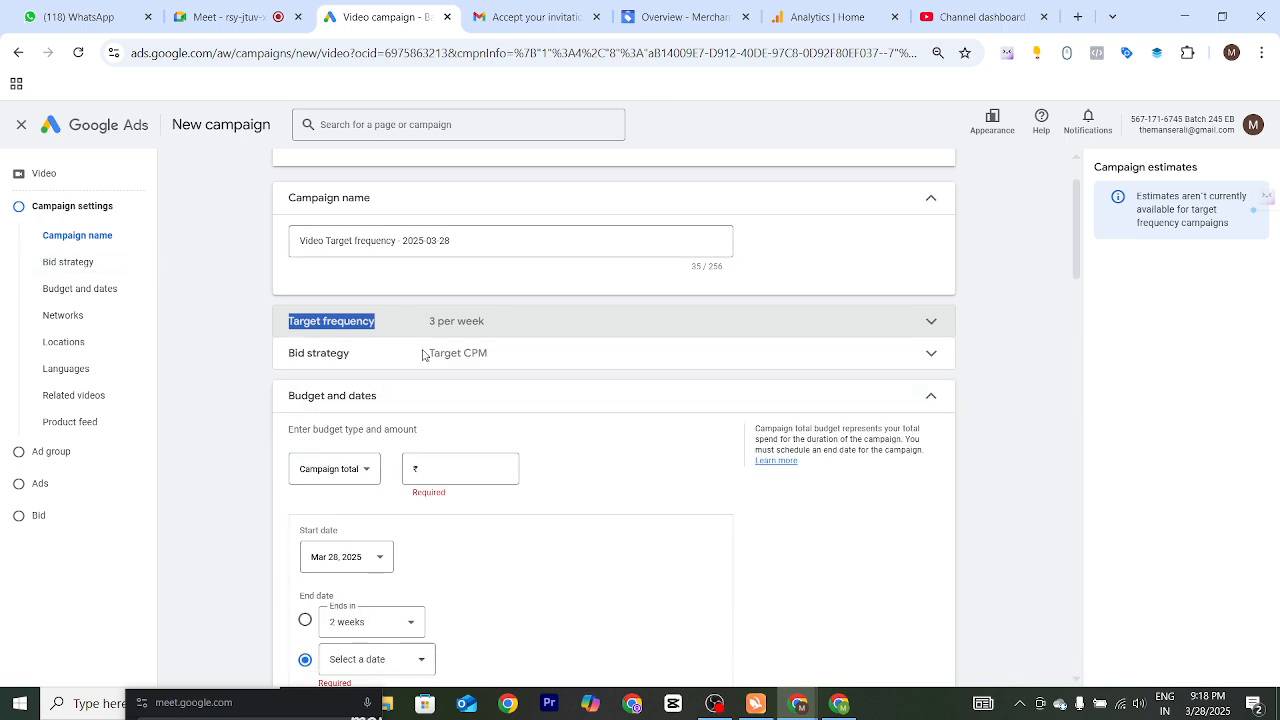
{"action": "left_click", "coordinate": [623, 326]}
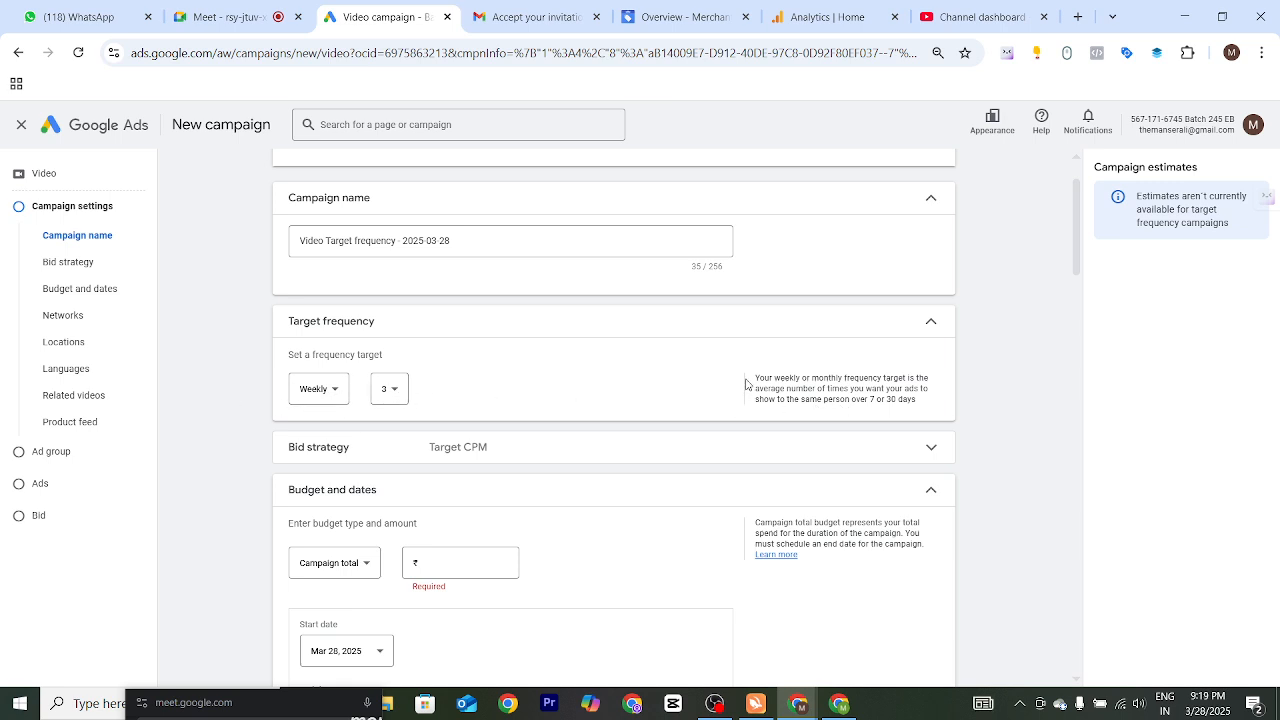
{"action": "left_click_drag", "start_coordinate": [754, 379], "coordinate": [929, 420]}
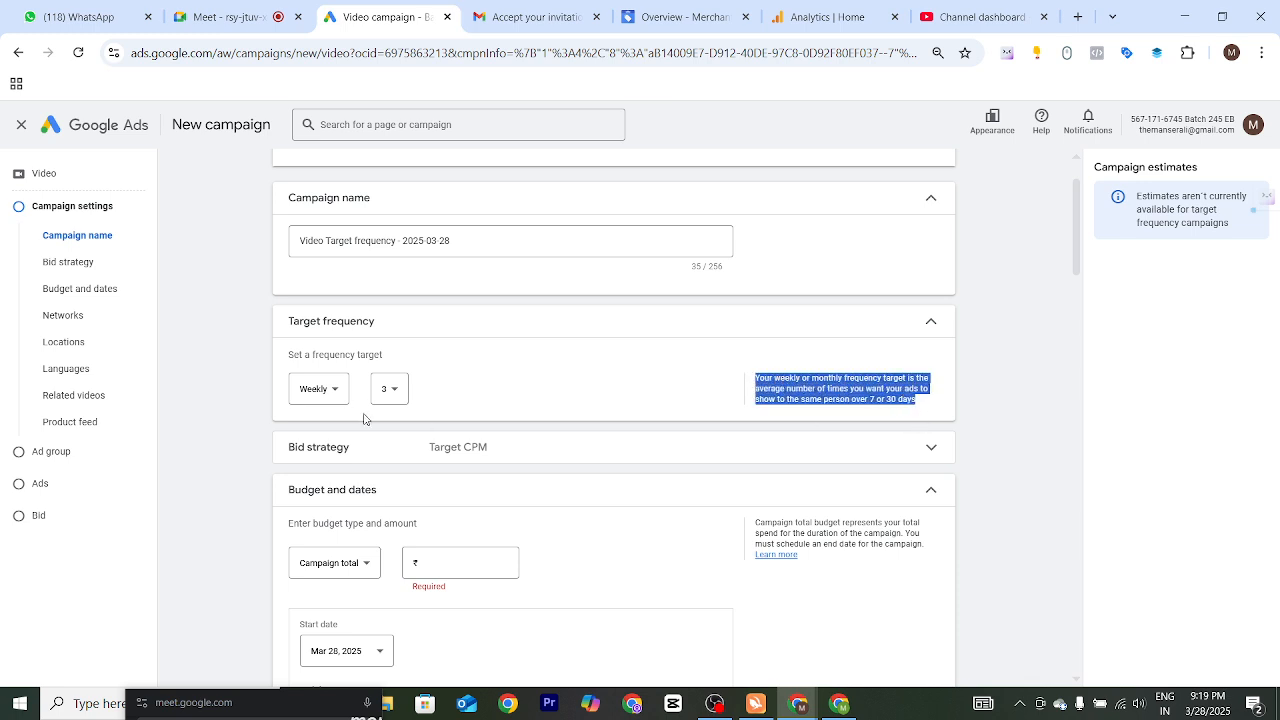
- Set the period of the campaign's frequency target to Monthly
{"action": "left_click", "coordinate": [328, 391]}
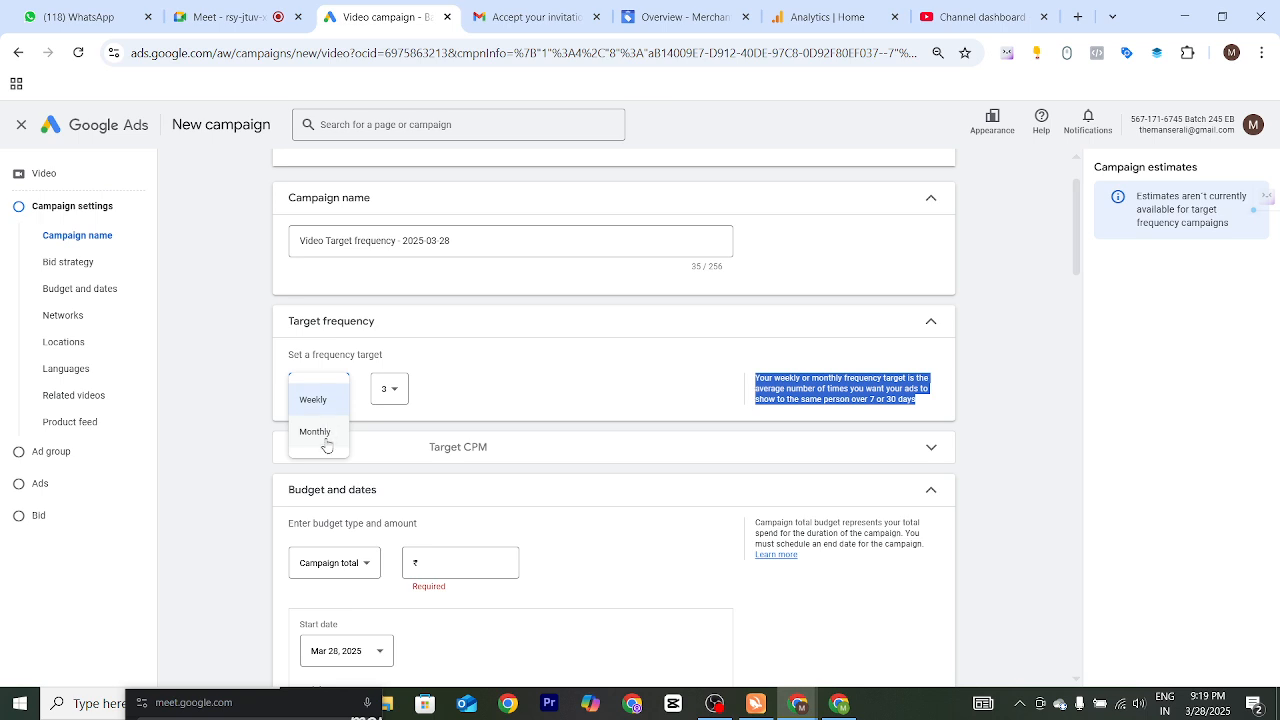
{"action": "left_click", "coordinate": [361, 414]}
{"action": "left_click", "coordinate": [338, 395]}
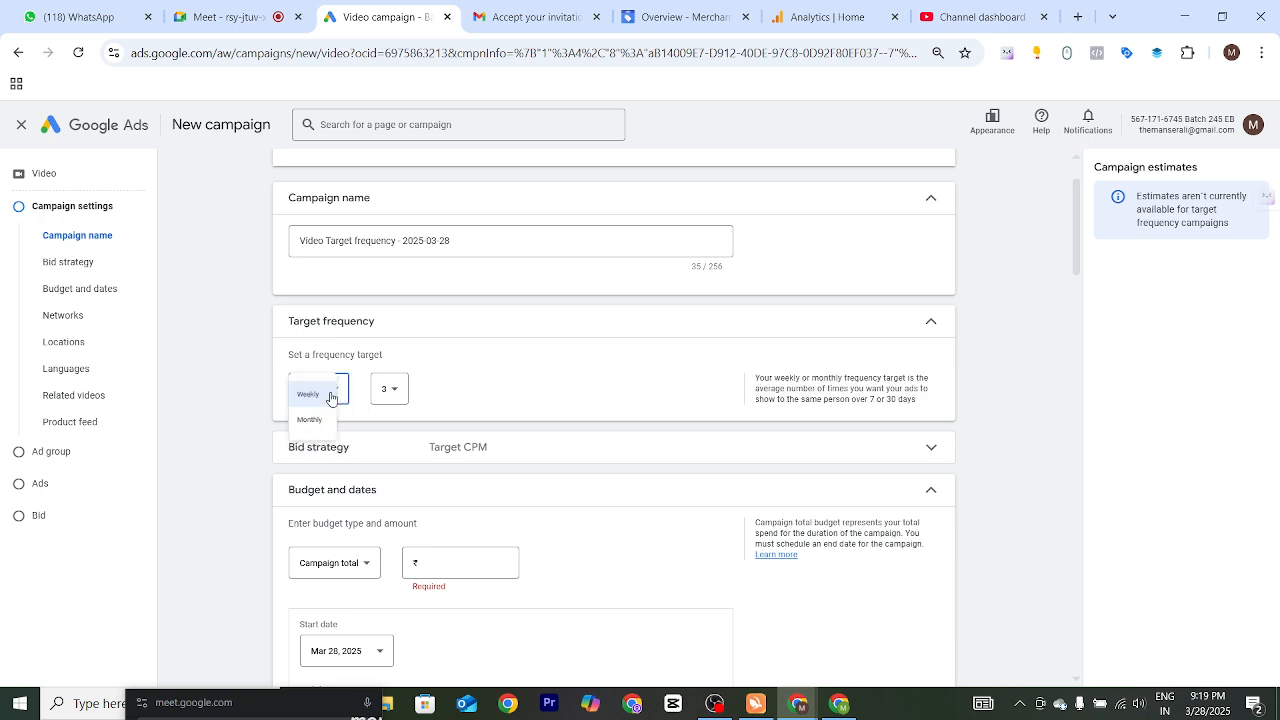
{"action": "left_click", "coordinate": [316, 430]}
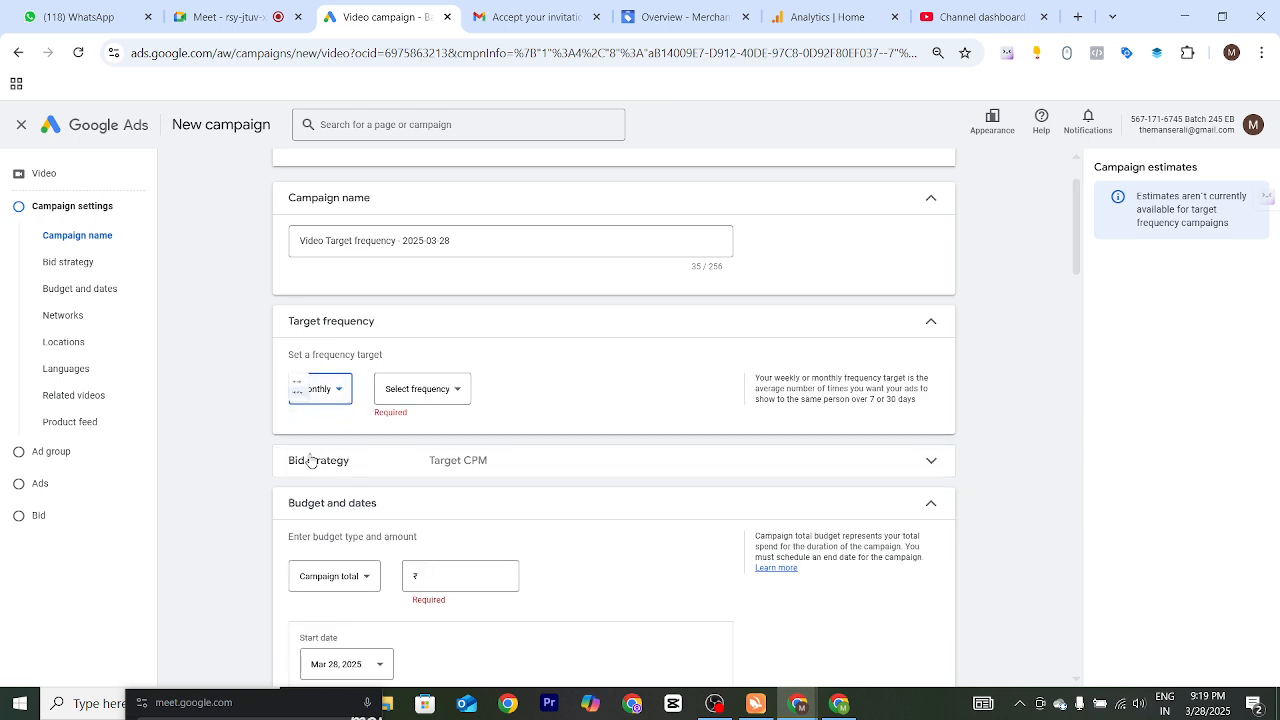
- Set the monthly frequency target to 8
{"action": "left_click", "coordinate": [451, 391]}
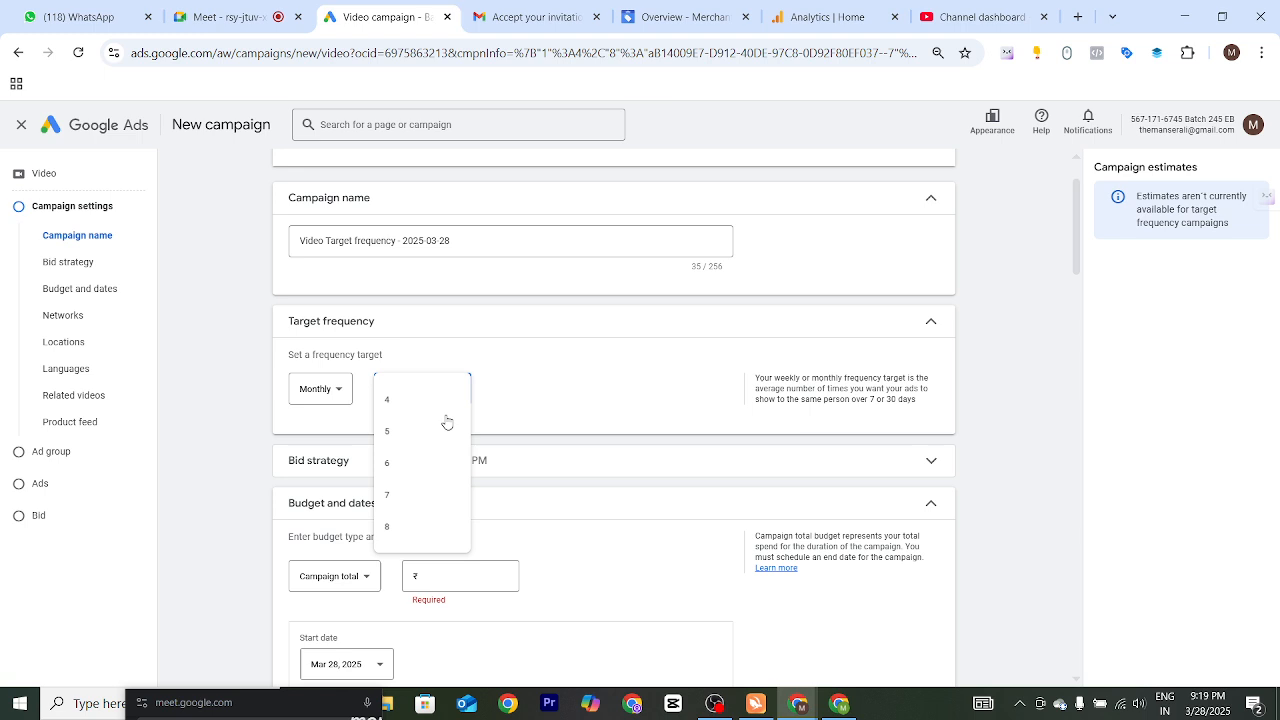
{"action": "left_click", "coordinate": [404, 530]}
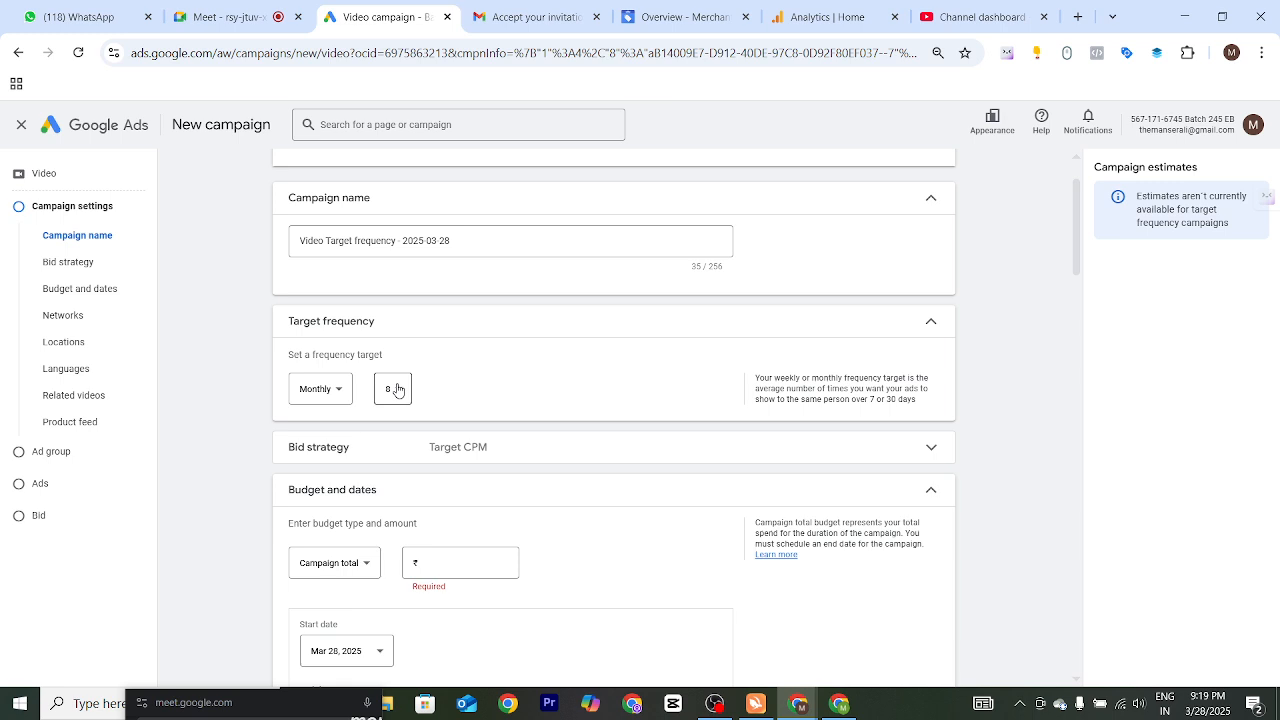
- Change the campaign's frequency target to a Weekly period with a frequency of 4
{"action": "left_click", "coordinate": [322, 392]}
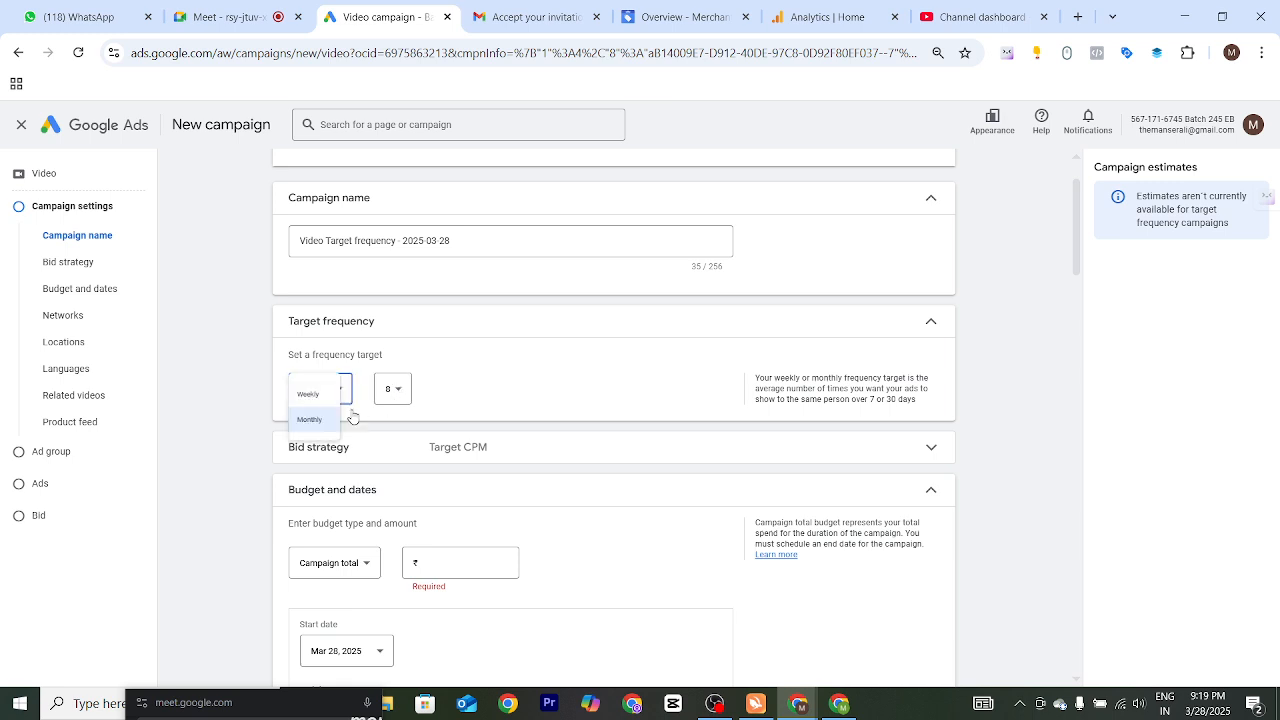
{"action": "left_click", "coordinate": [329, 402]}
{"action": "left_click", "coordinate": [434, 397]}
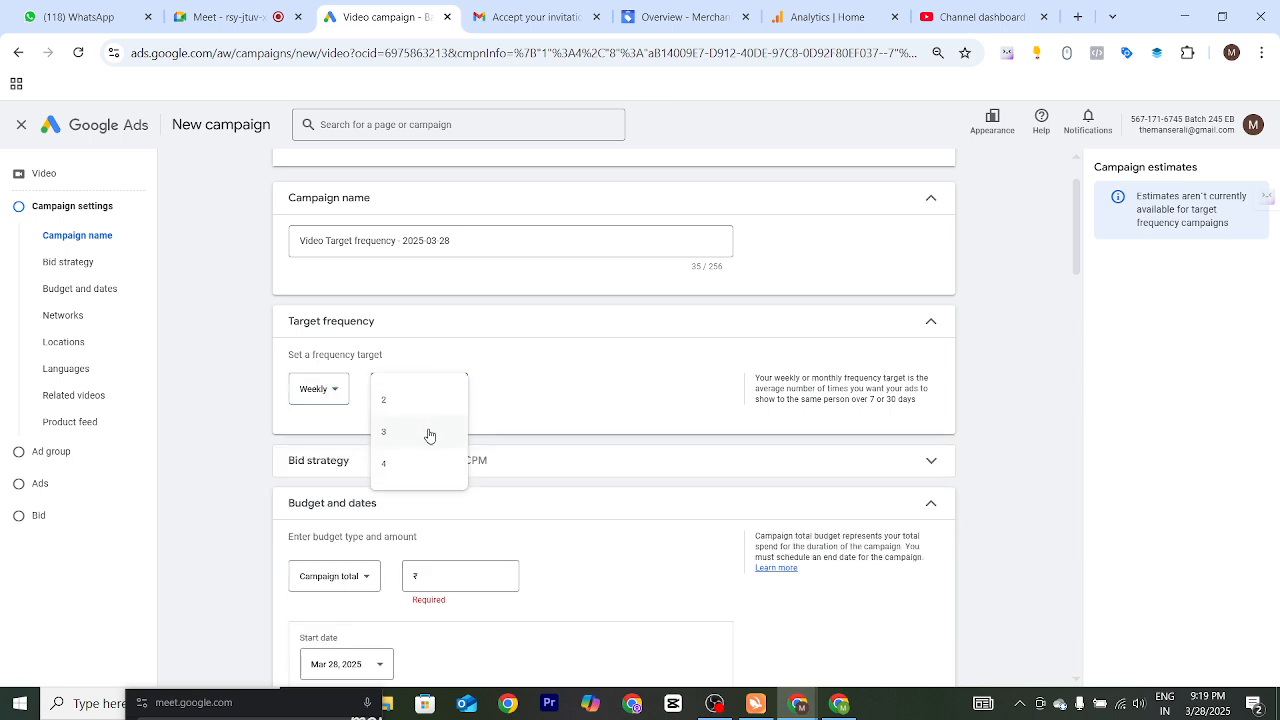
{"action": "left_click", "coordinate": [397, 464]}
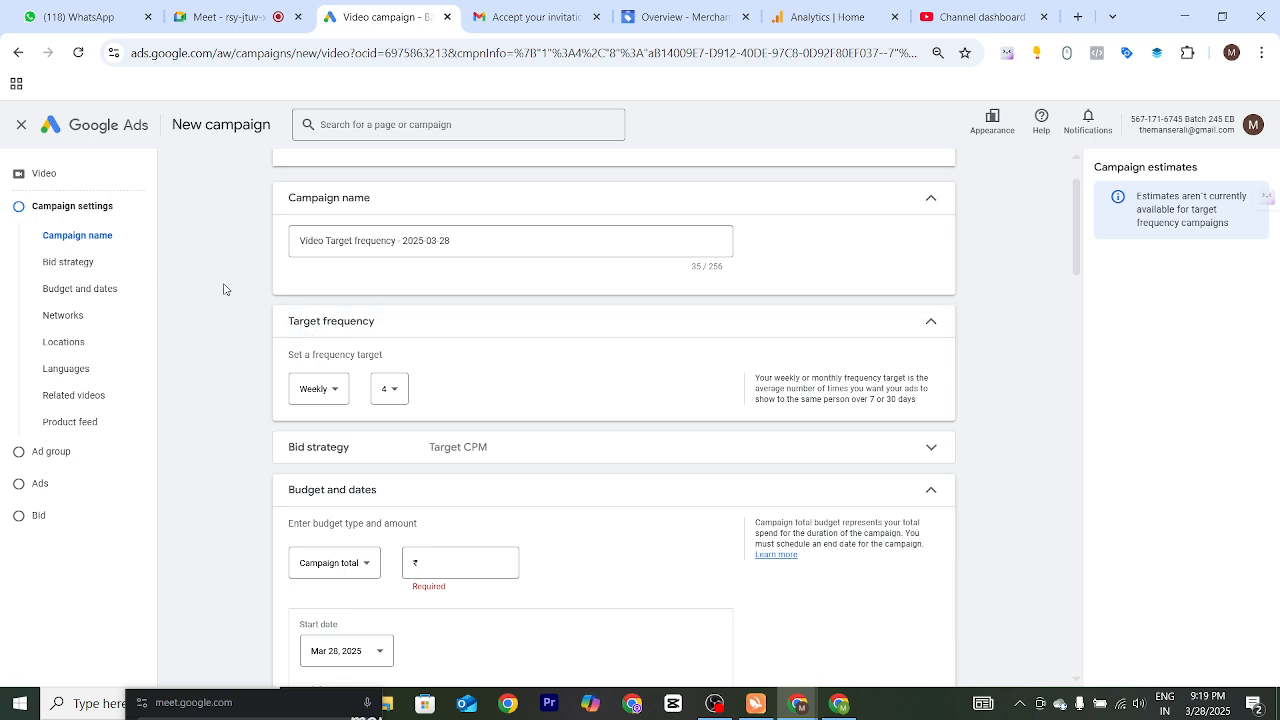
- Expand the campaign's Bid strategy section and read the help explanation of the available bidding options
{"action": "scroll", "coordinate": [360, 285], "scroll_direction": "up", "scroll_amount": 1}
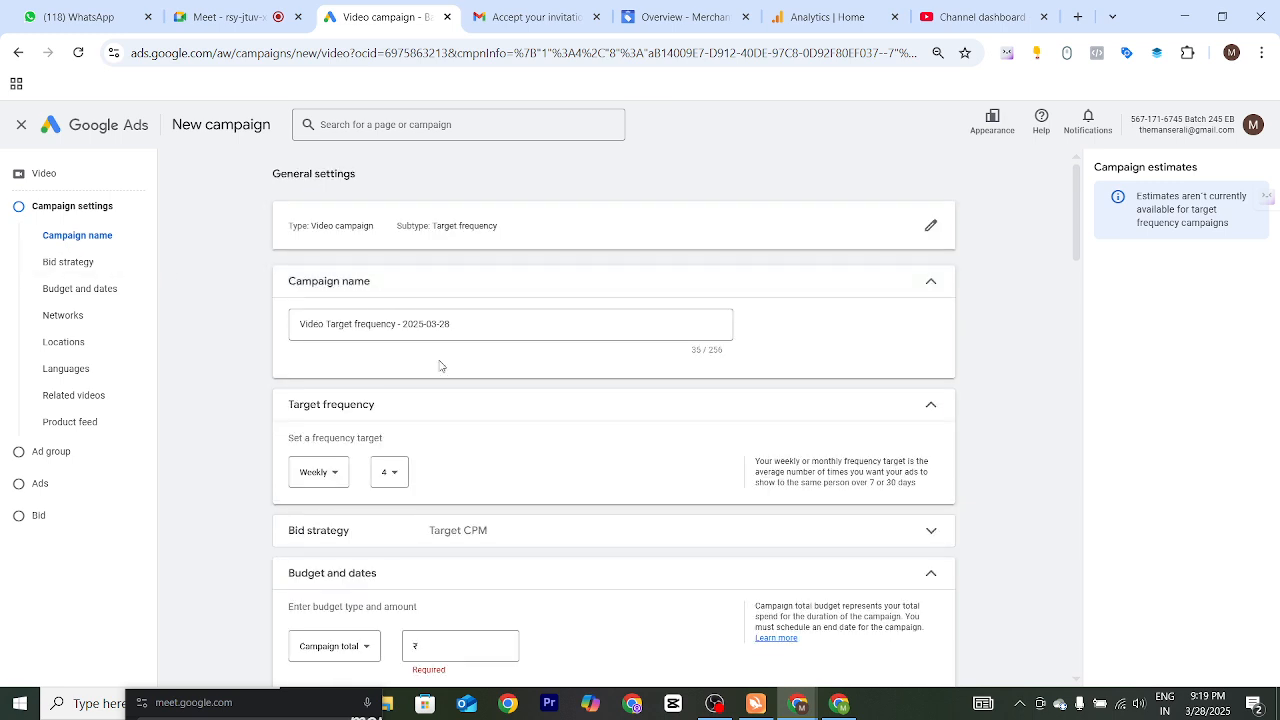
{"action": "scroll", "coordinate": [400, 370], "scroll_direction": "down", "scroll_amount": 1}
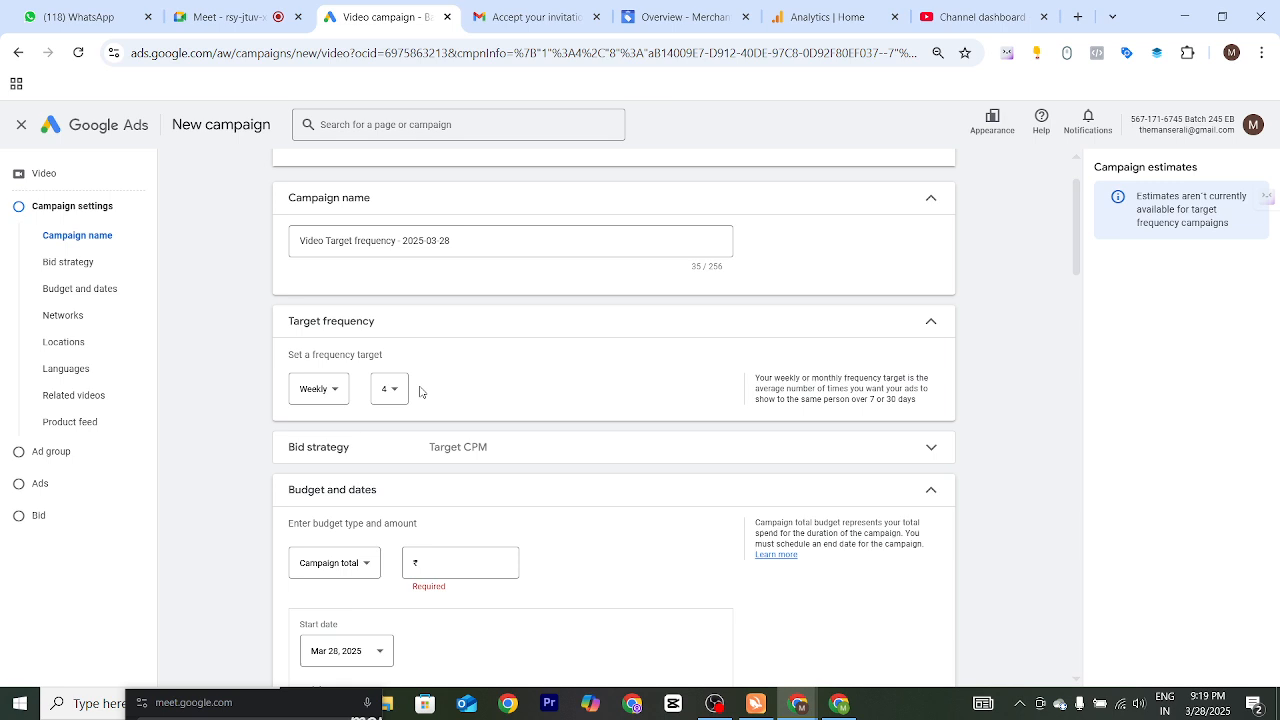
{"action": "left_click_drag", "start_coordinate": [276, 449], "coordinate": [347, 452]}
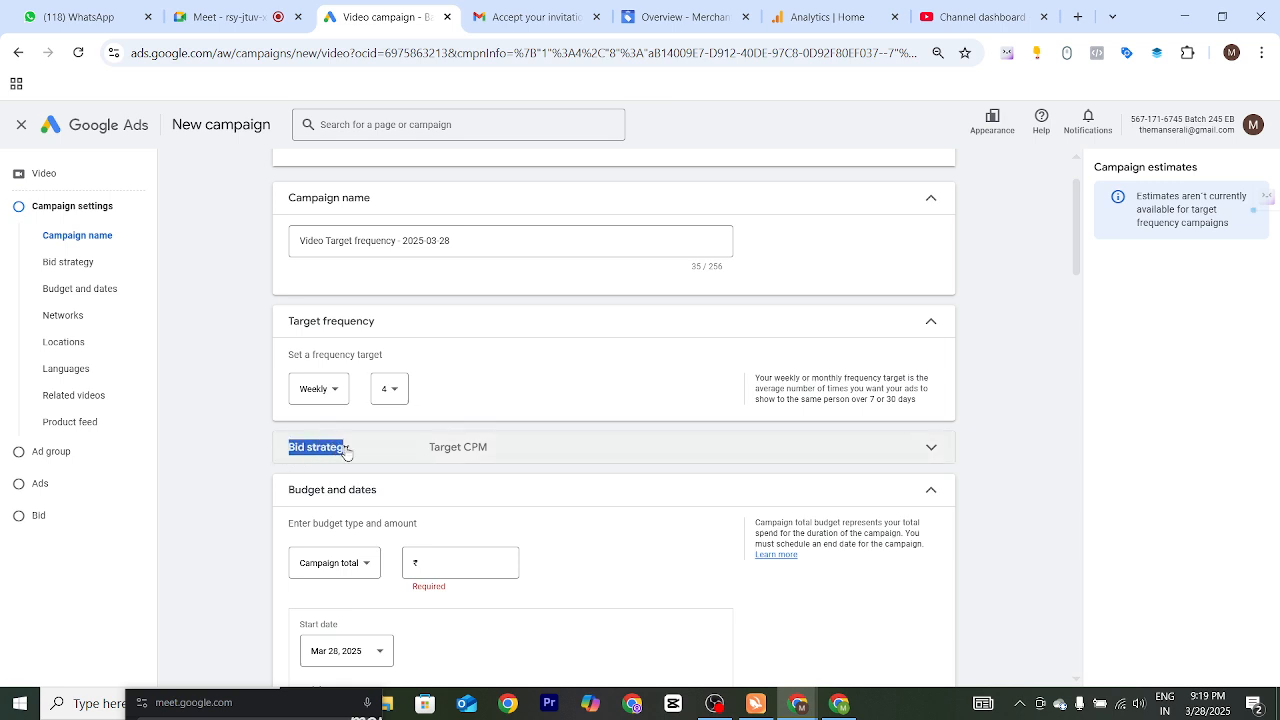
{"action": "left_click", "coordinate": [231, 446]}
{"action": "left_click", "coordinate": [625, 452]}
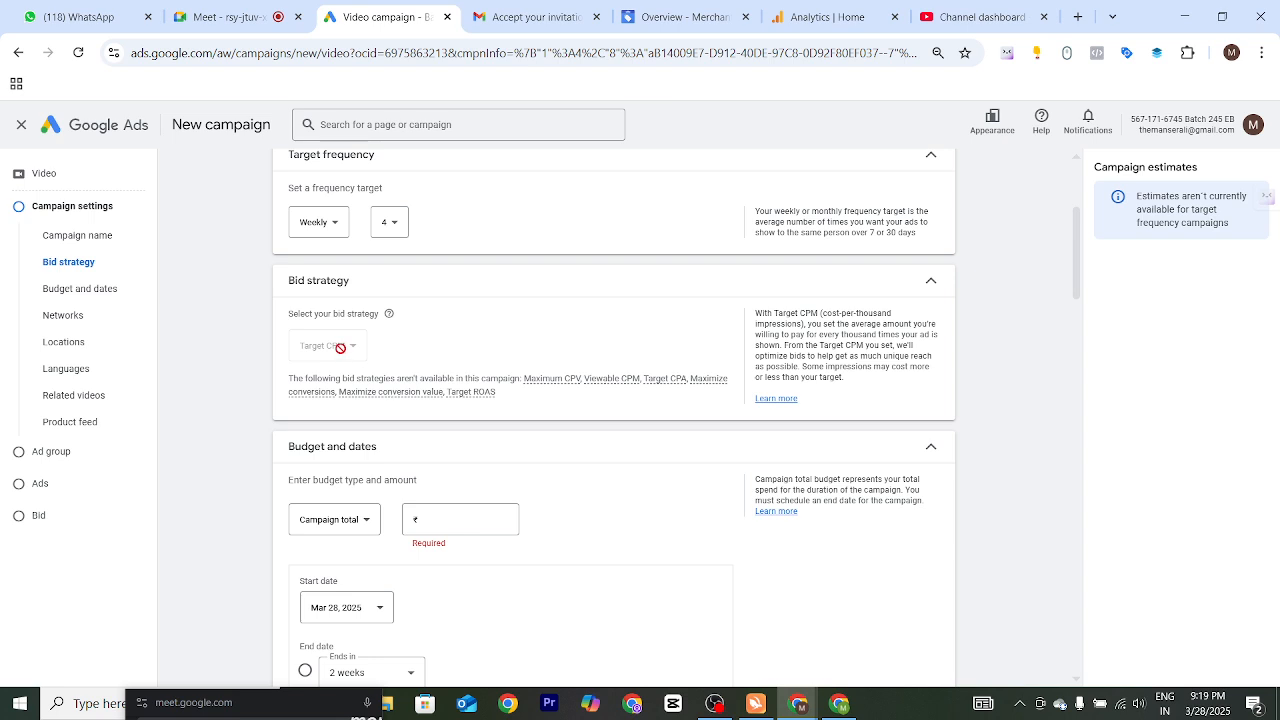
{"action": "left_click_drag", "start_coordinate": [287, 314], "coordinate": [345, 314]}
{"action": "mouse_move", "coordinate": [390, 318]}
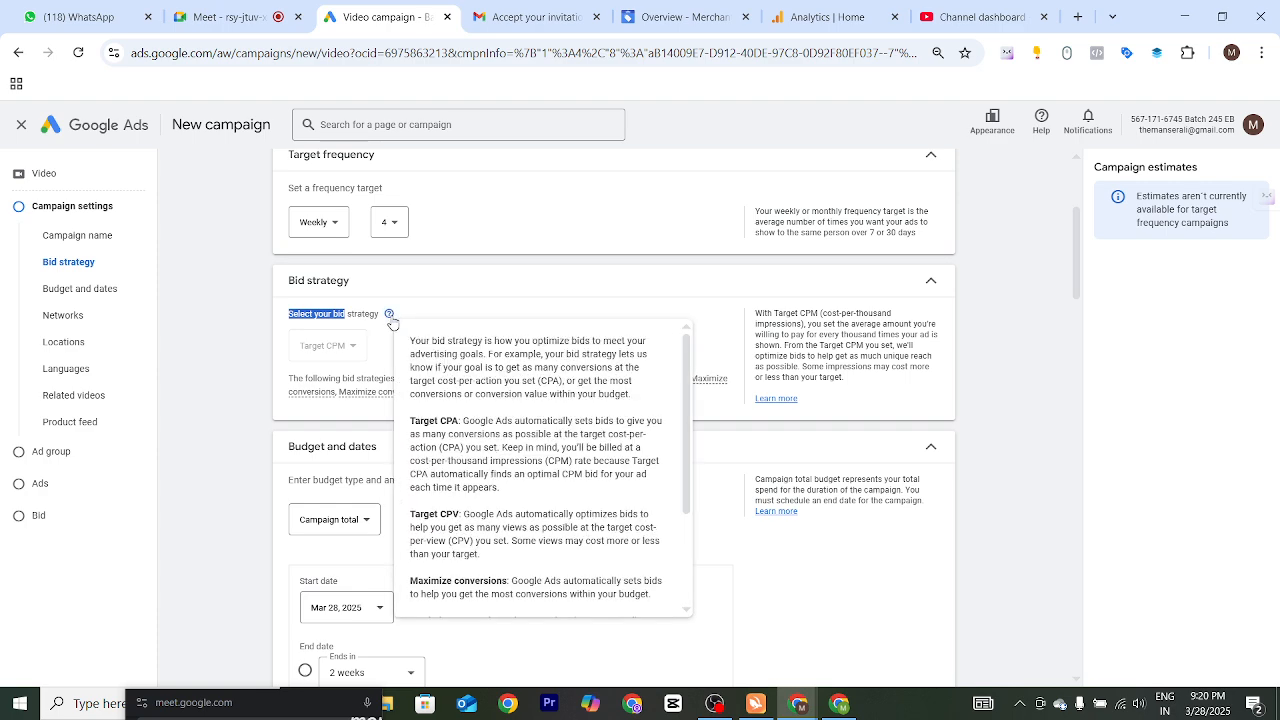
{"action": "left_click", "coordinate": [412, 319]}
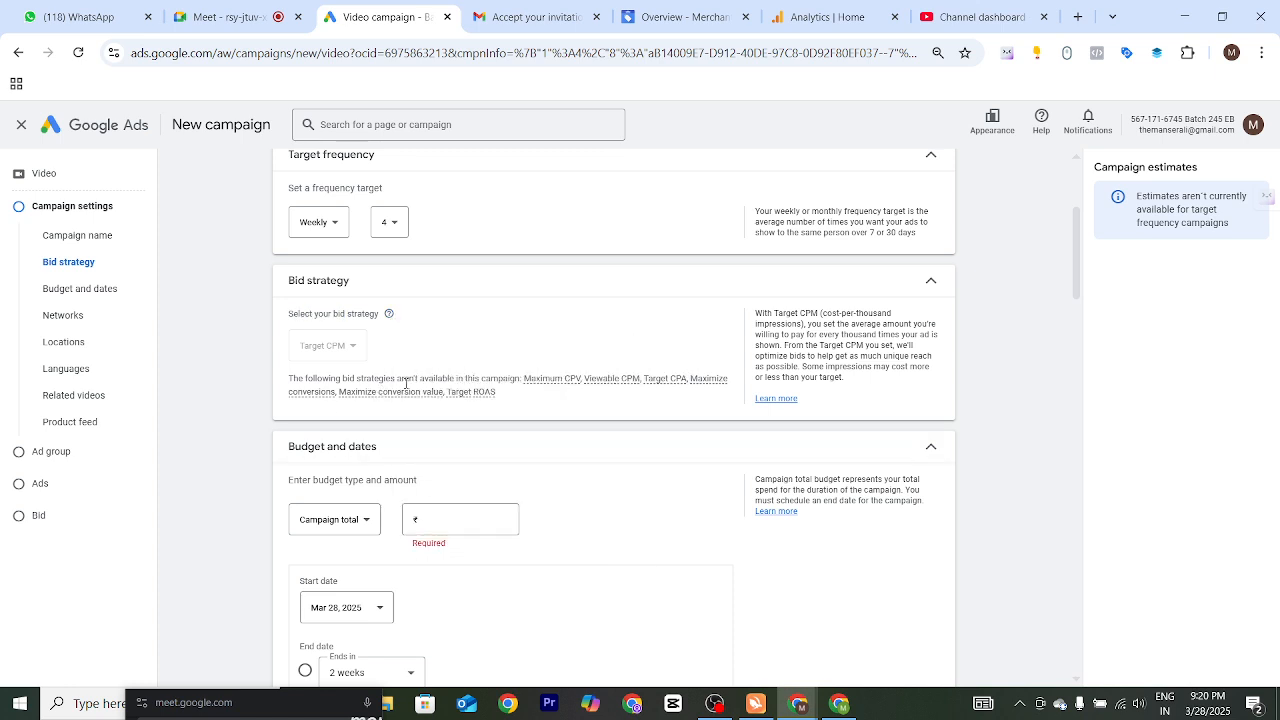
- Review the bid strategies listed as unavailable for this campaign, including Maximum CPV, and collapse the Bid strategy section
{"action": "mouse_move", "coordinate": [495, 391]}
{"action": "left_click", "coordinate": [643, 289]}
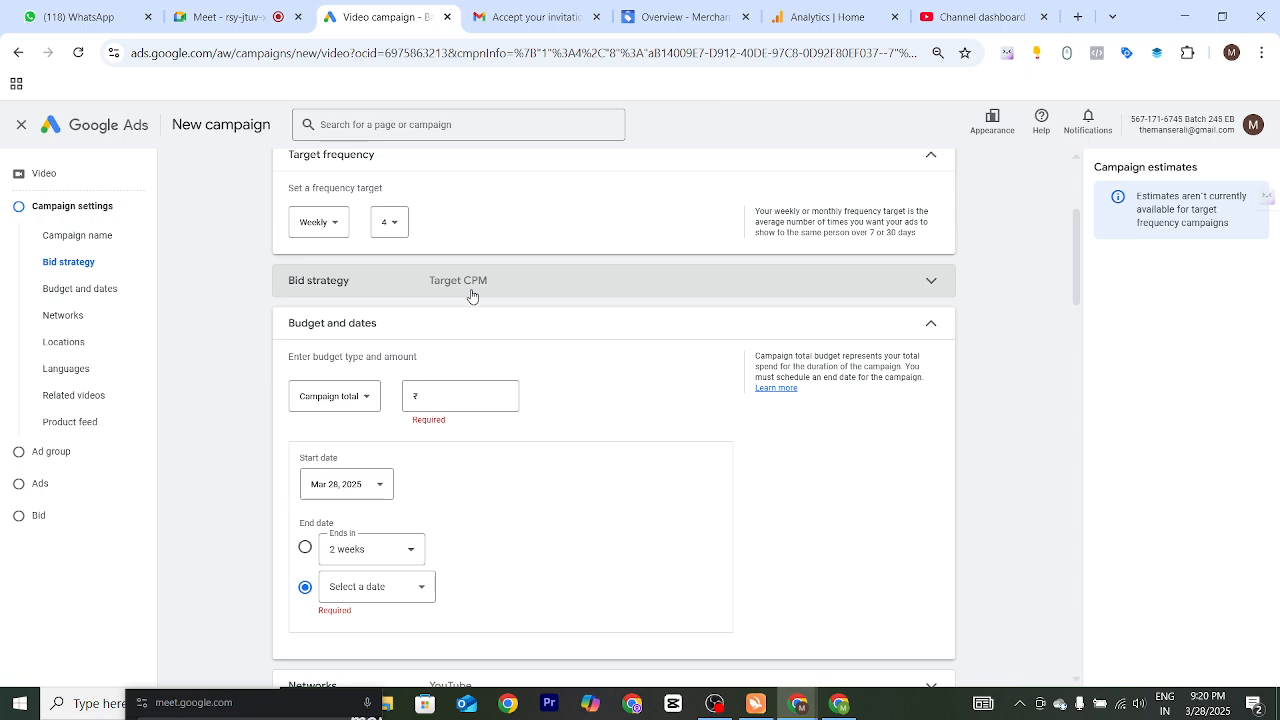
{"action": "left_click", "coordinate": [472, 290]}
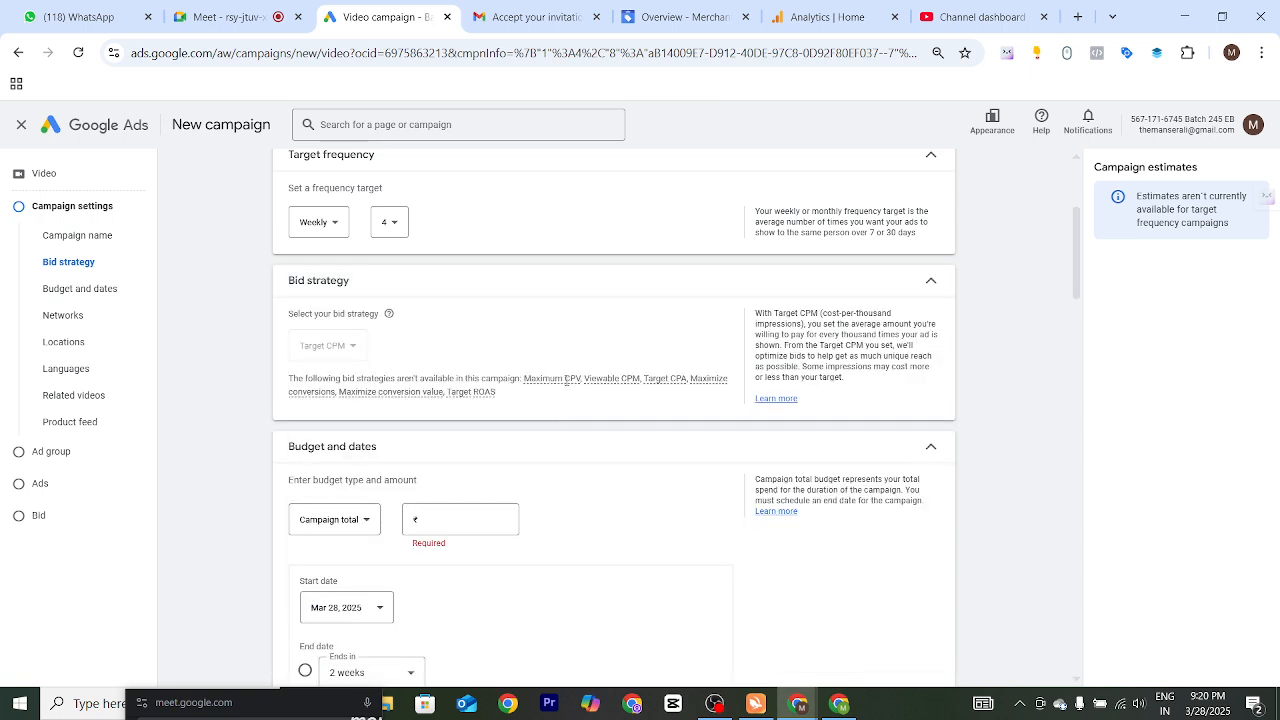
{"action": "double_click", "coordinate": [570, 378]}
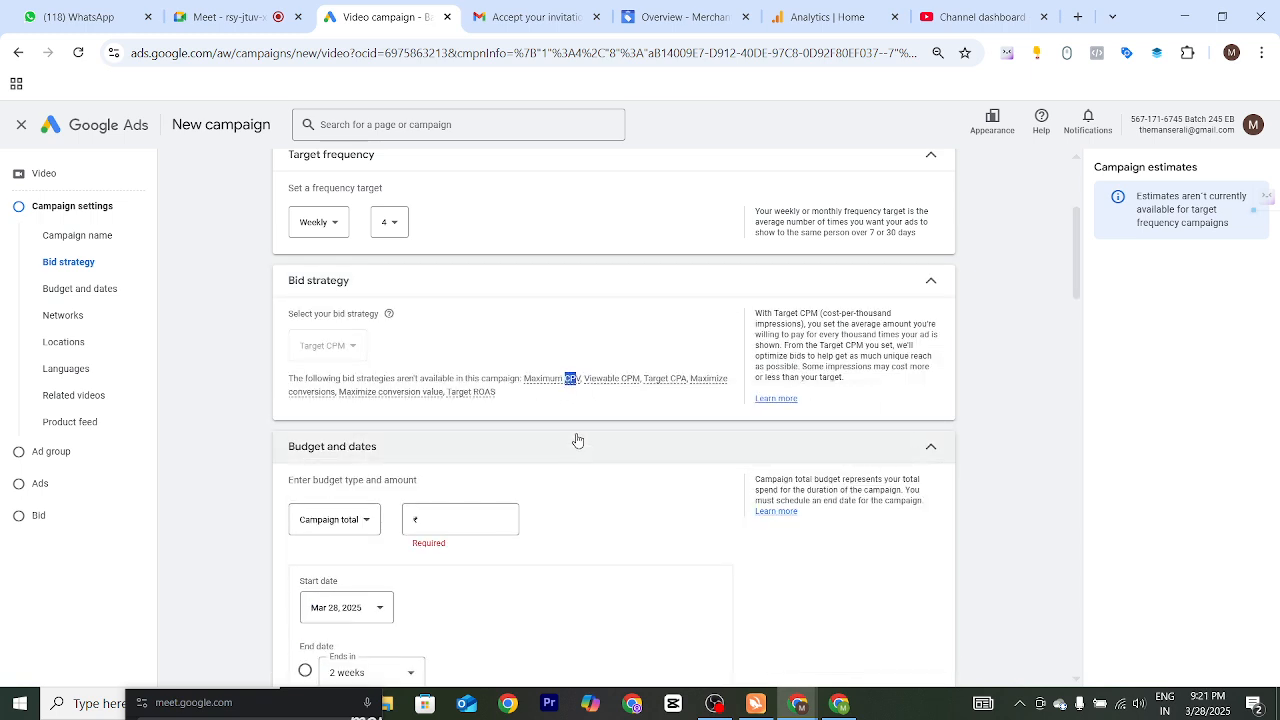
{"action": "left_click", "coordinate": [926, 285]}
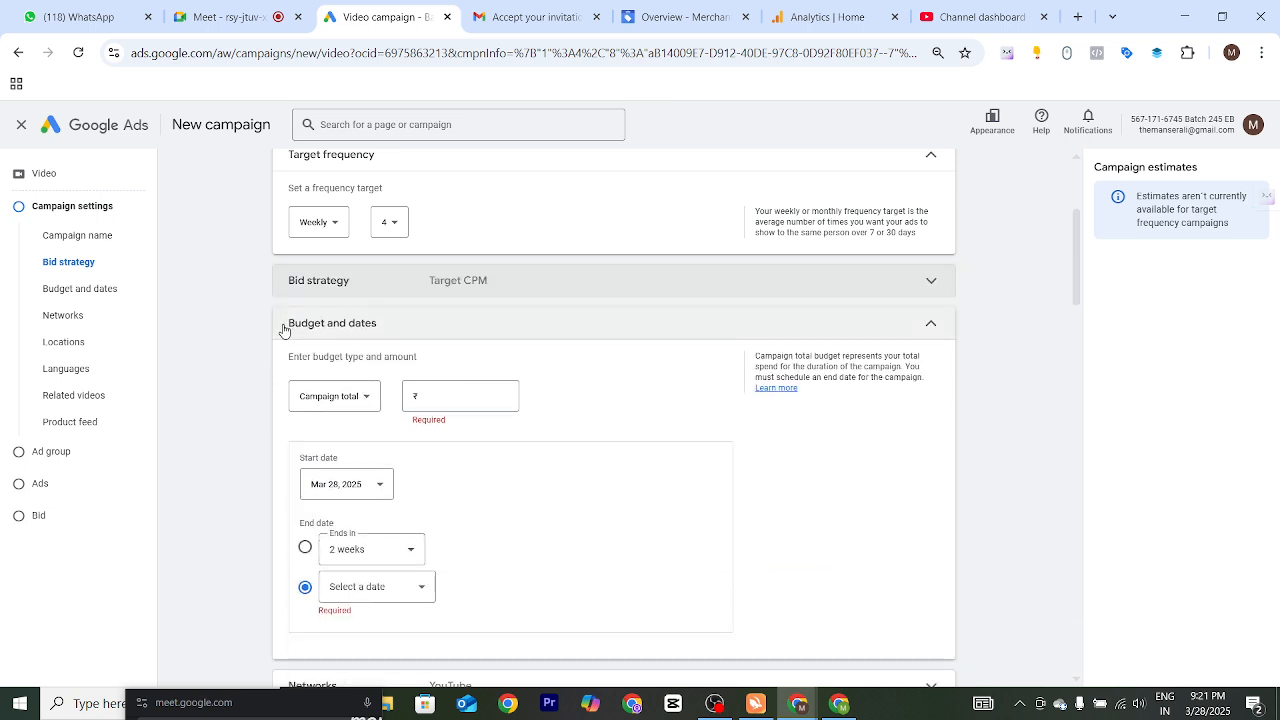
- Set the campaign budget type to Daily with an amount of ₹200.00
{"action": "left_click_drag", "start_coordinate": [284, 331], "coordinate": [380, 330]}
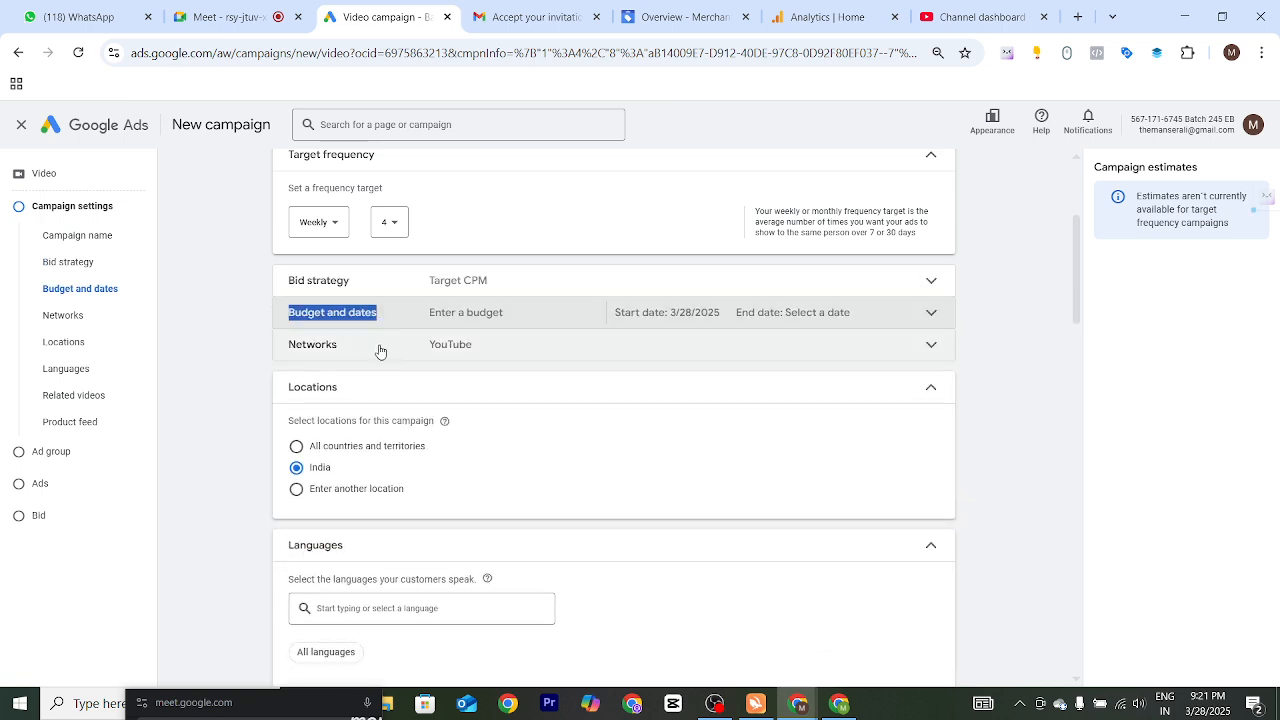
{"action": "left_click", "coordinate": [371, 322]}
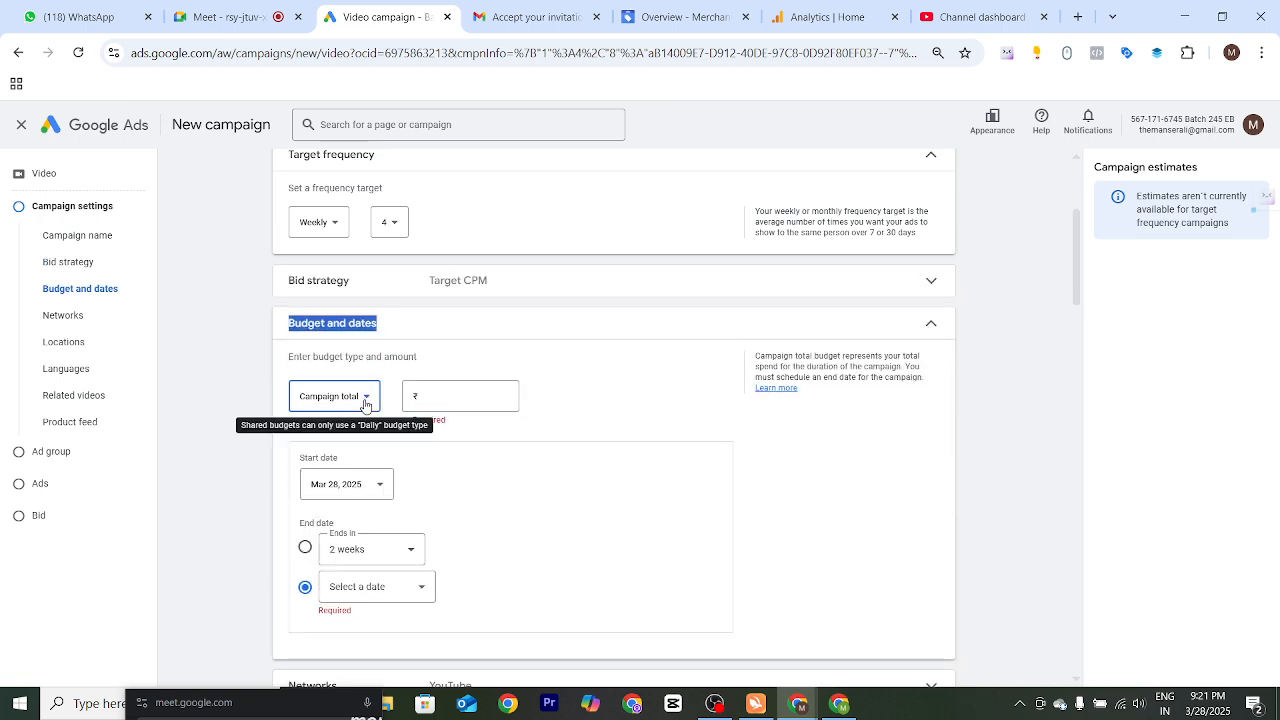
{"action": "left_click", "coordinate": [366, 400]}
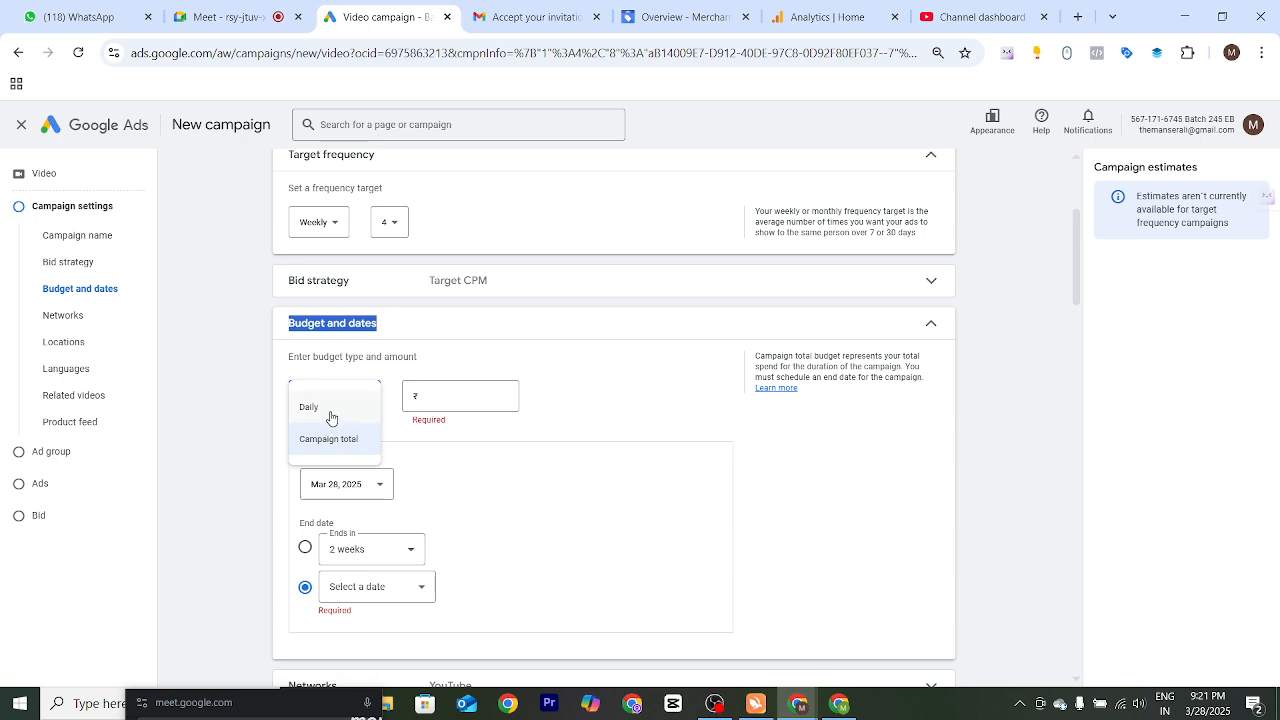
{"action": "left_click", "coordinate": [331, 418]}
{"action": "left_click", "coordinate": [425, 393]}
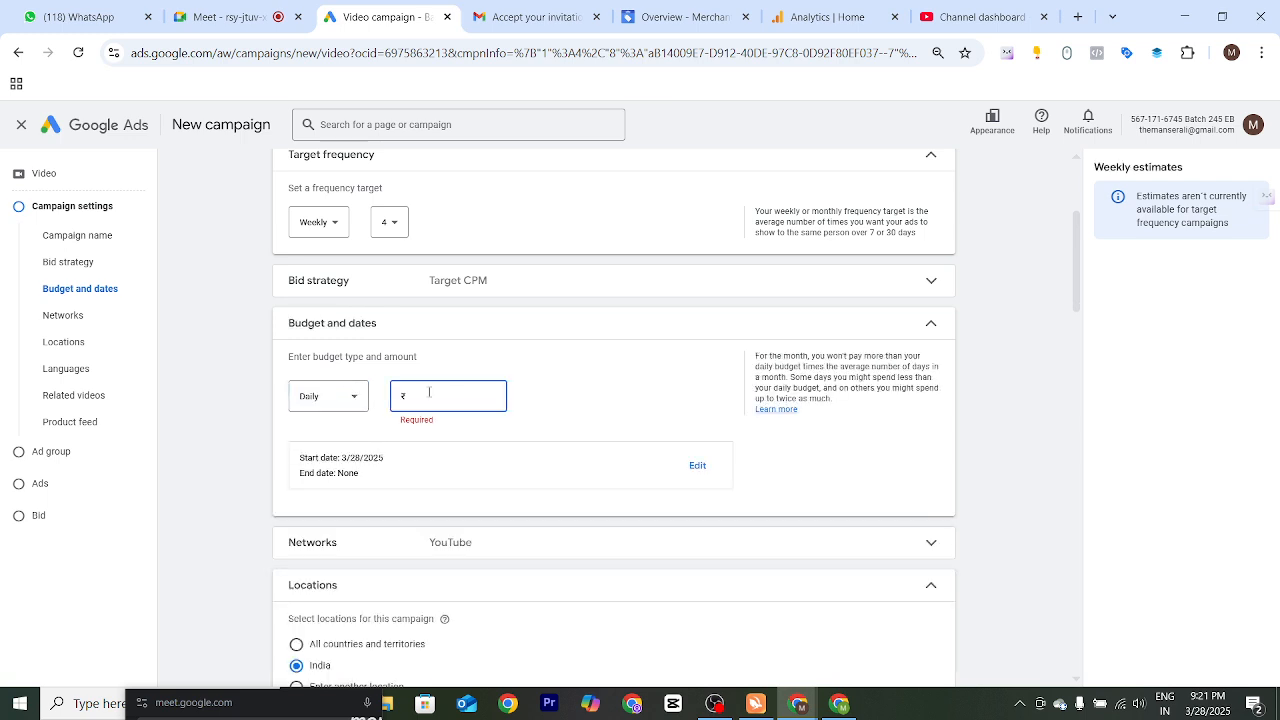
{"action": "type", "text": "5.00"}
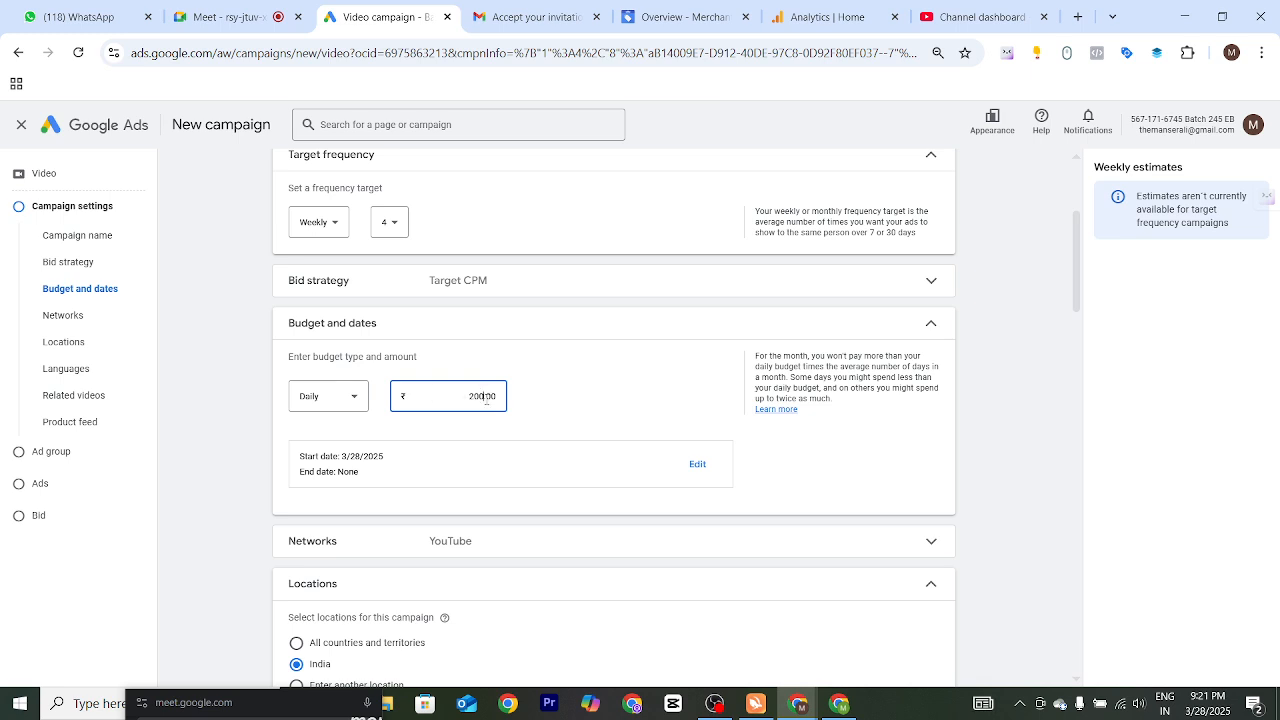
{"action": "left_click", "coordinate": [579, 405]}
- Edit the campaign dates and set the end date to Mar 31, 2025
{"action": "scroll", "coordinate": [483, 463], "scroll_direction": "down", "scroll_amount": 2}
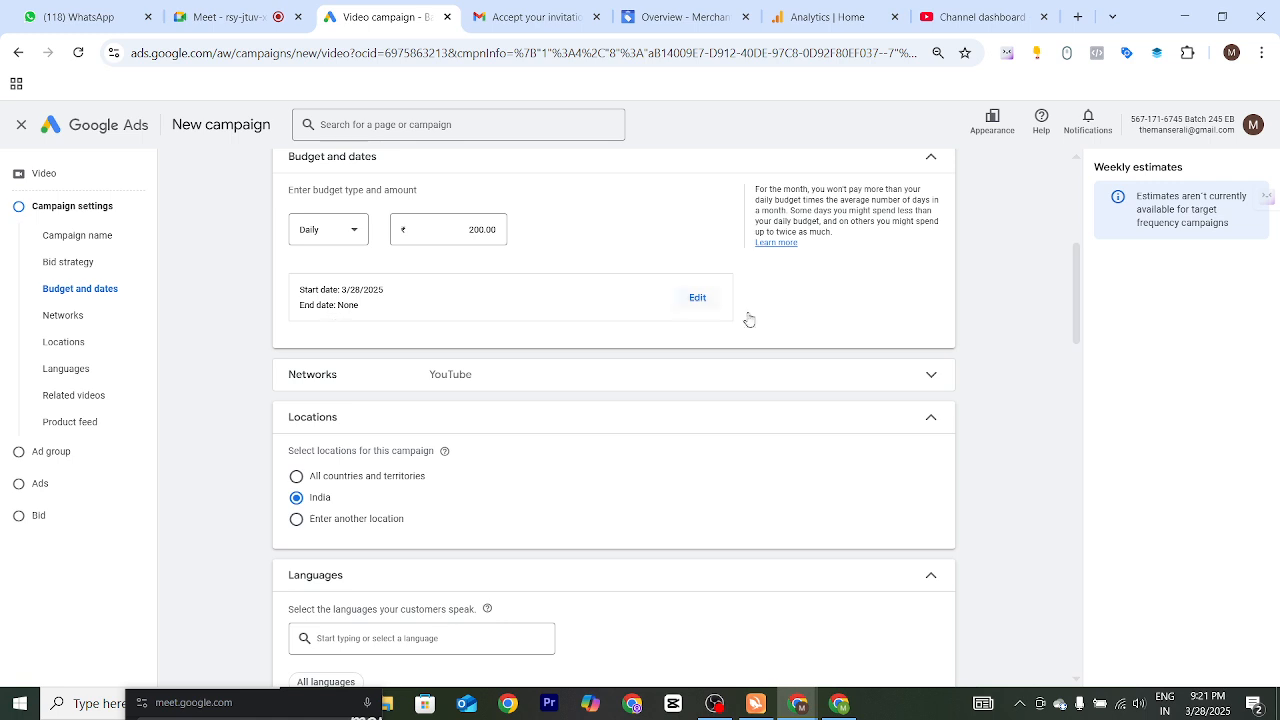
{"action": "left_click", "coordinate": [698, 297]}
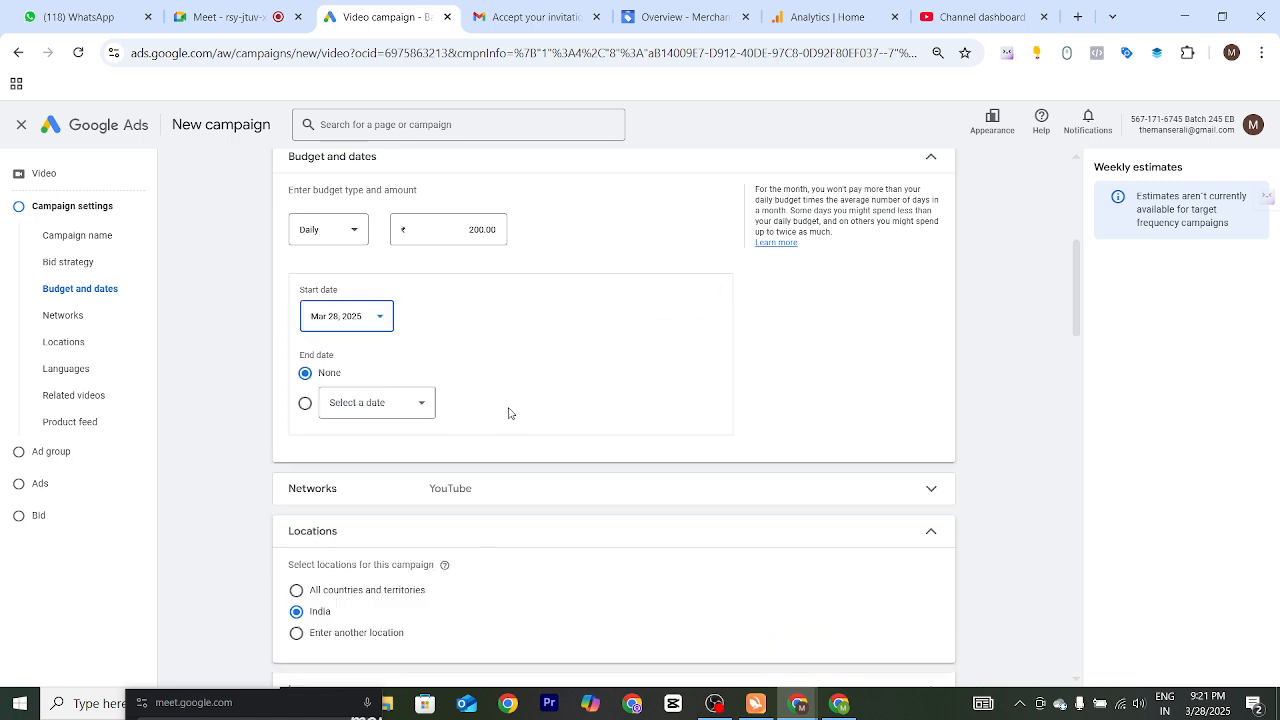
{"action": "left_click", "coordinate": [388, 404]}
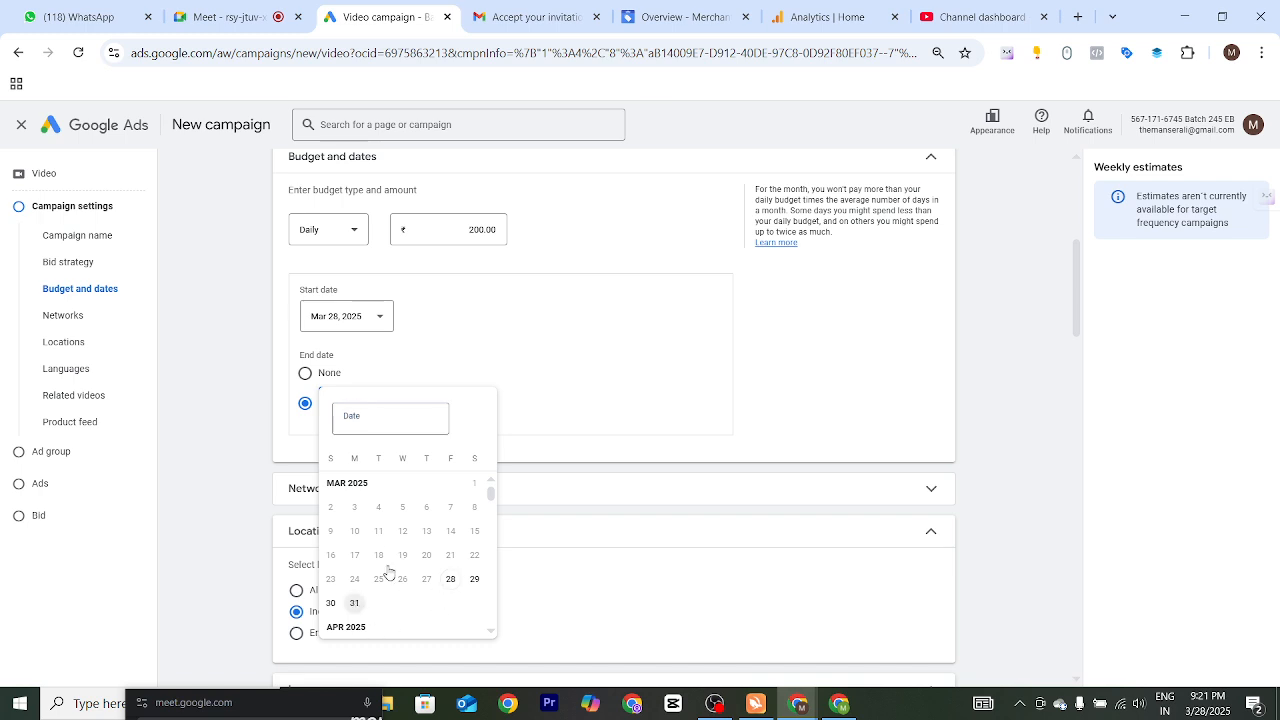
{"action": "left_click", "coordinate": [354, 603]}
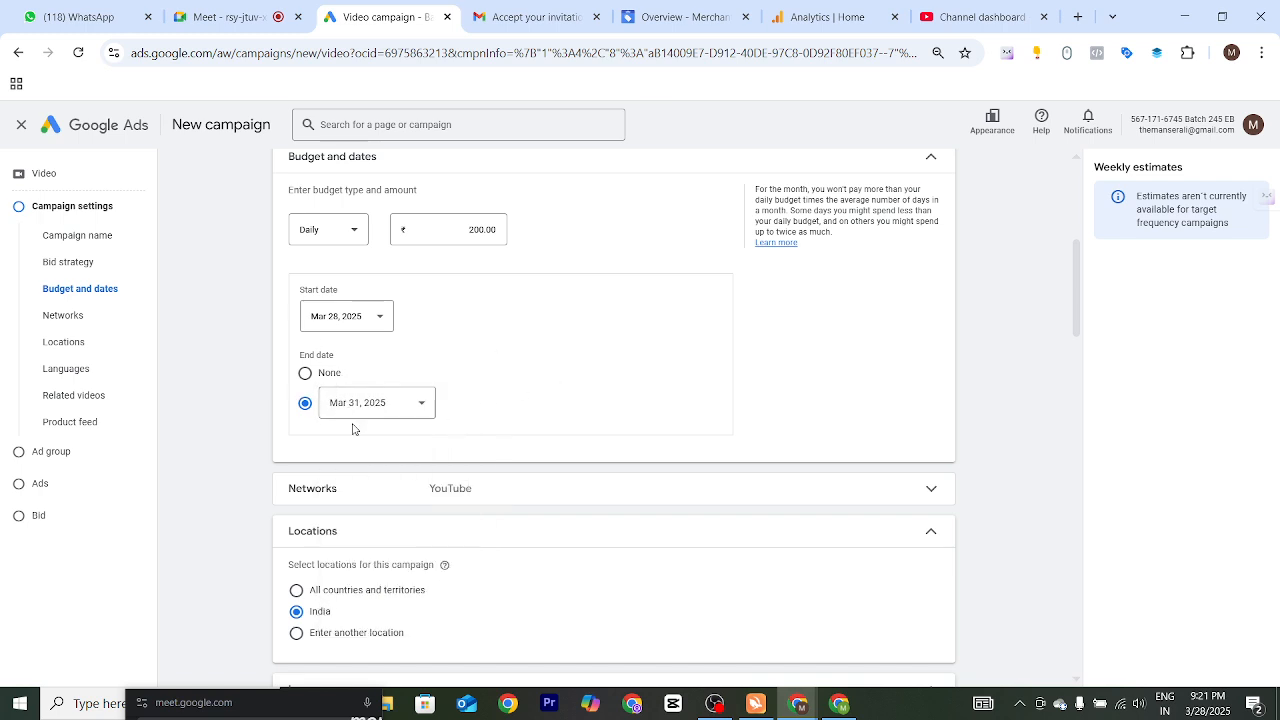
- Review the Networks options for YouTube, Google TV and video partners on the Google Display Network, and collapse the section
{"action": "scroll", "coordinate": [354, 423], "scroll_direction": "down", "scroll_amount": 1}
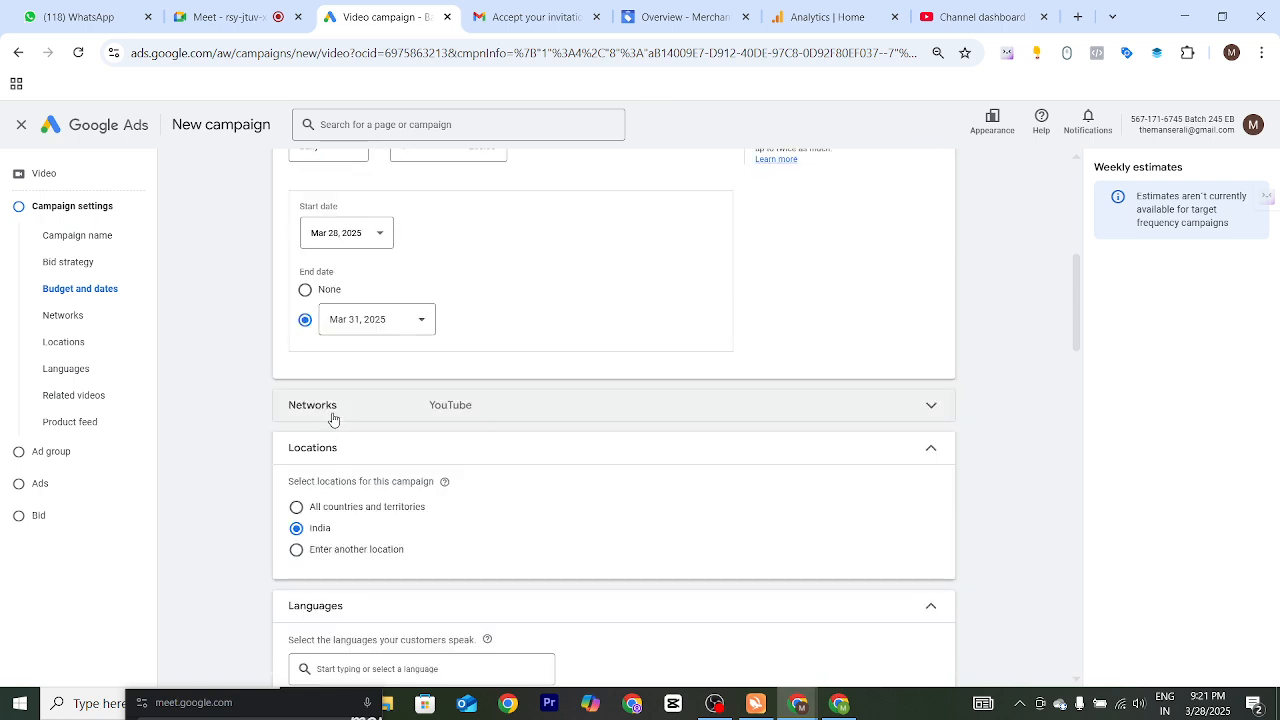
{"action": "left_click", "coordinate": [494, 405]}
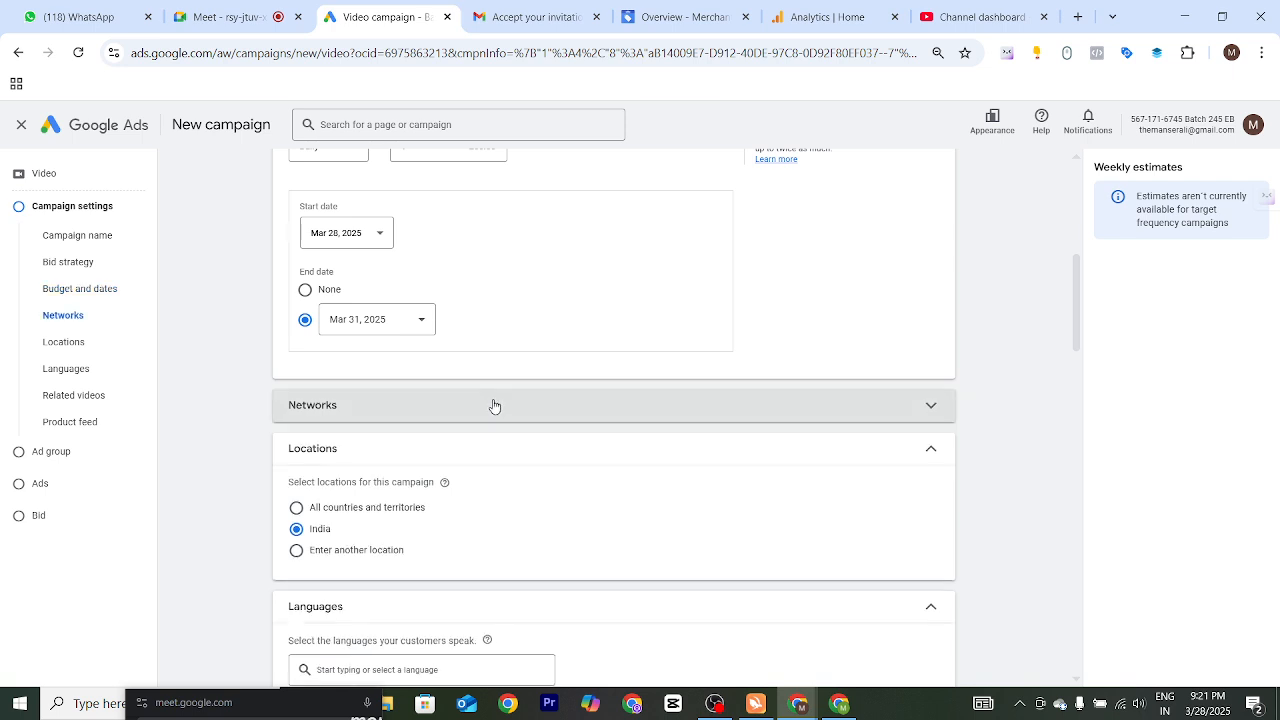
{"action": "scroll", "coordinate": [392, 490], "scroll_direction": "down", "scroll_amount": 1}
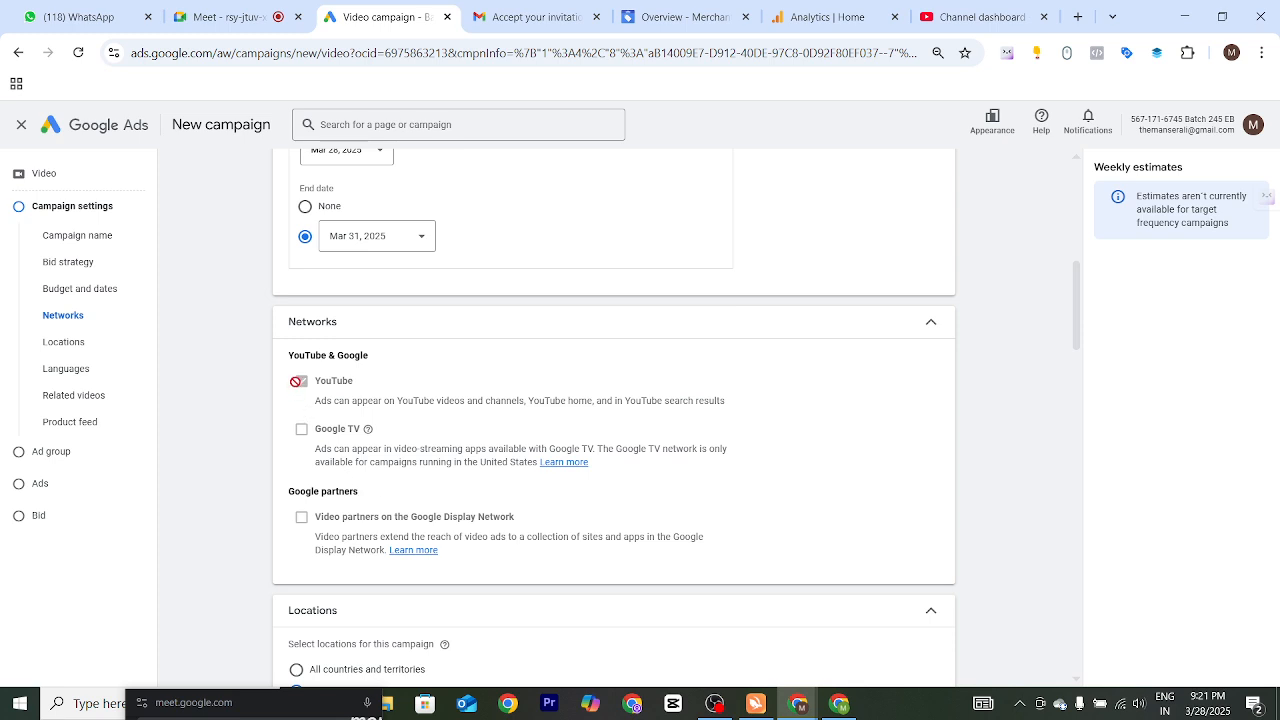
{"action": "mouse_move", "coordinate": [342, 432]}
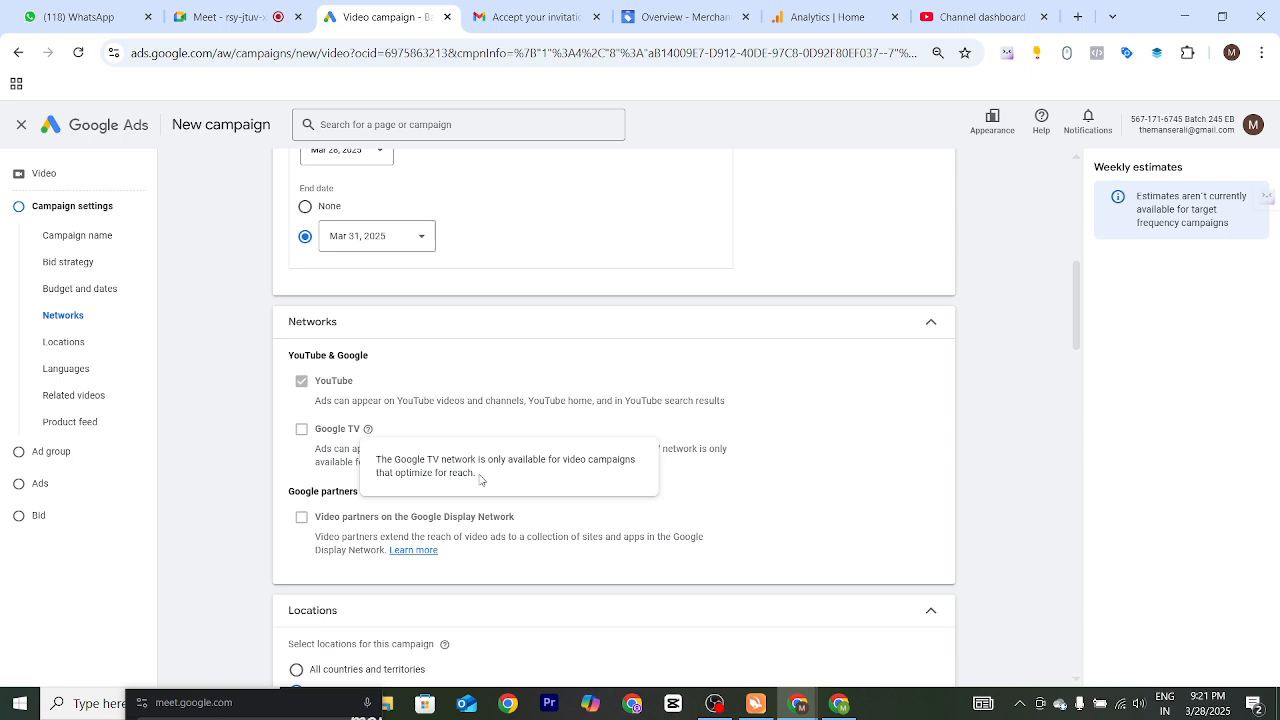
{"action": "left_click_drag", "start_coordinate": [480, 480], "coordinate": [395, 428]}
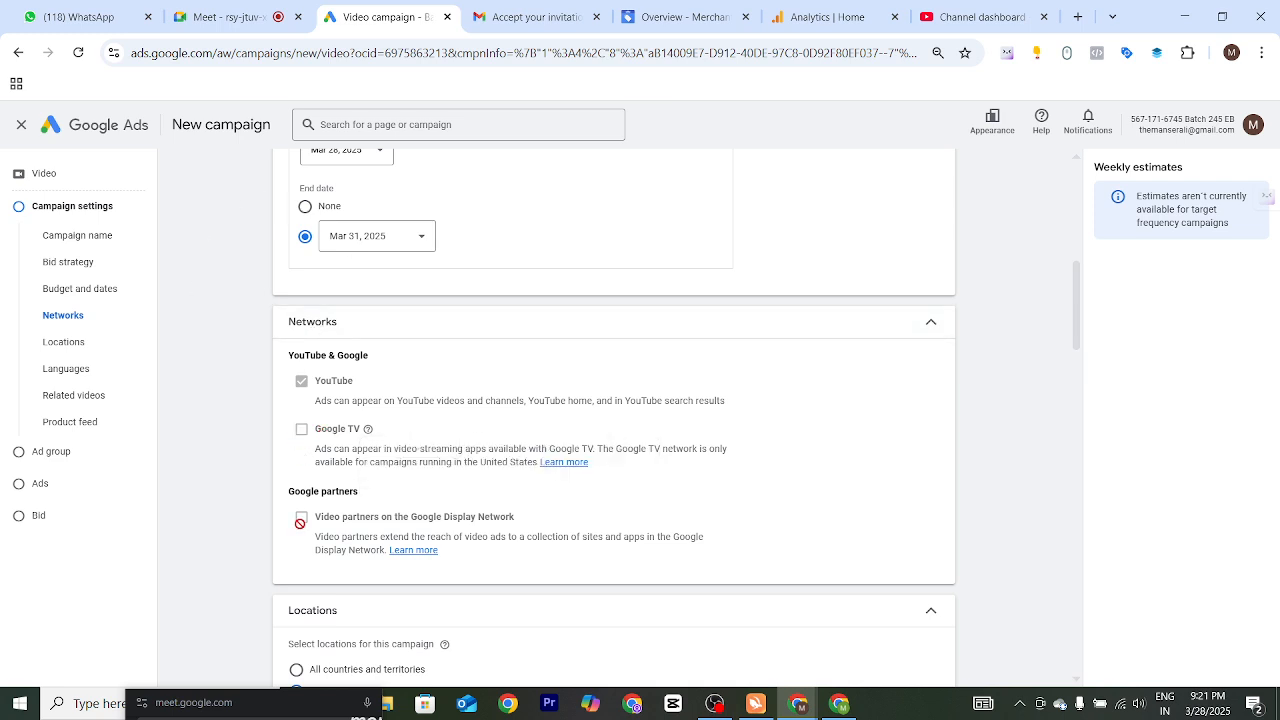
{"action": "mouse_move", "coordinate": [307, 523]}
{"action": "left_click", "coordinate": [760, 329]}
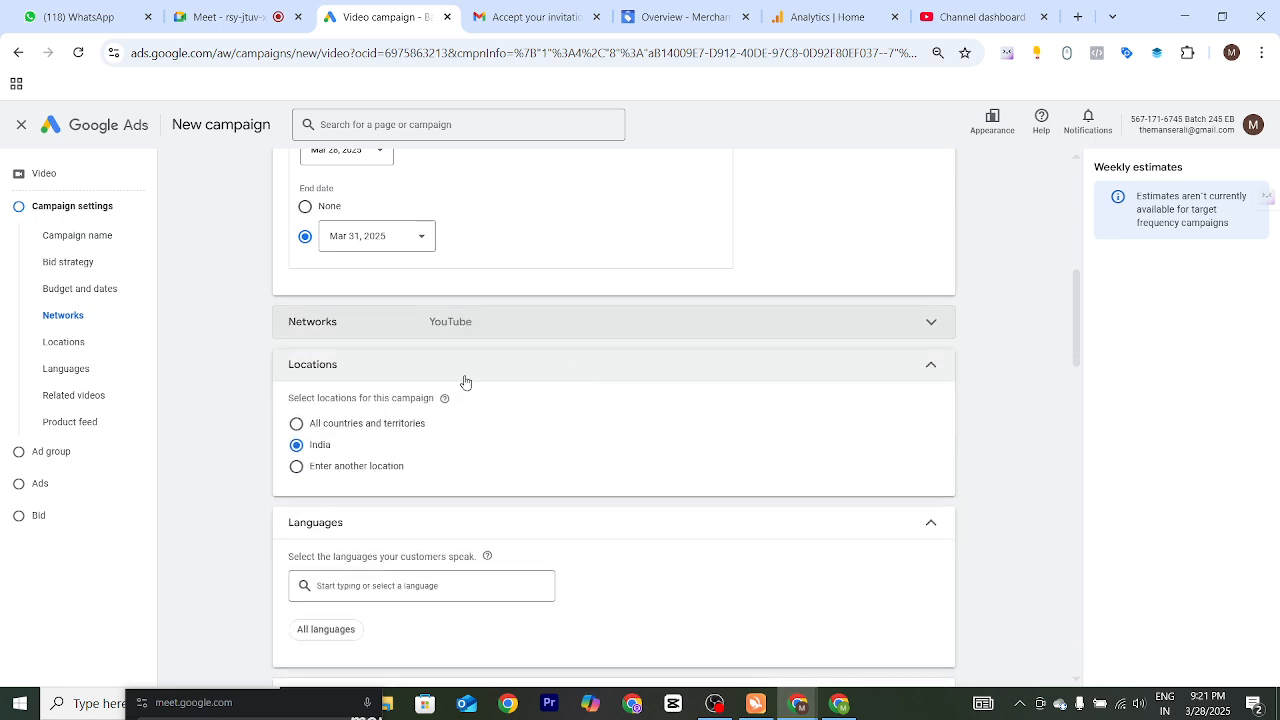
- Expand the Related videos section and start adding related videos to the campaign
{"action": "scroll", "coordinate": [430, 470], "scroll_direction": "down", "scroll_amount": 1}
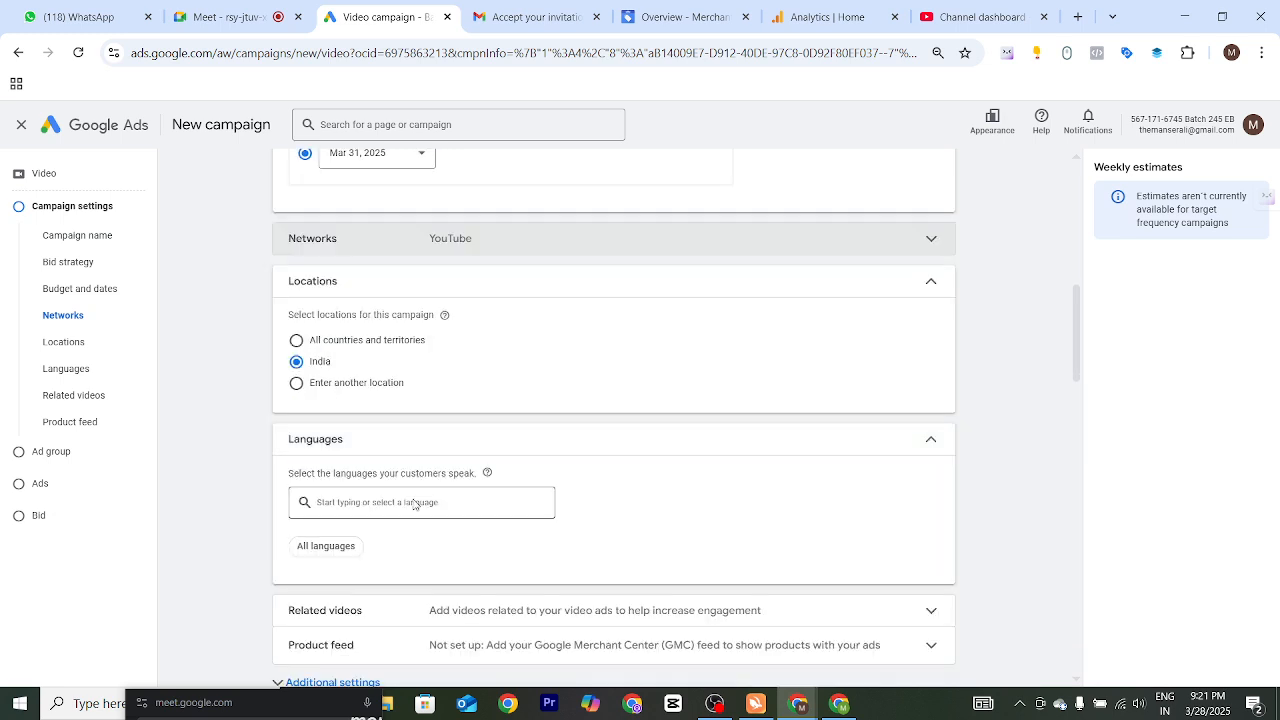
{"action": "scroll", "coordinate": [480, 540], "scroll_direction": "down", "scroll_amount": 2}
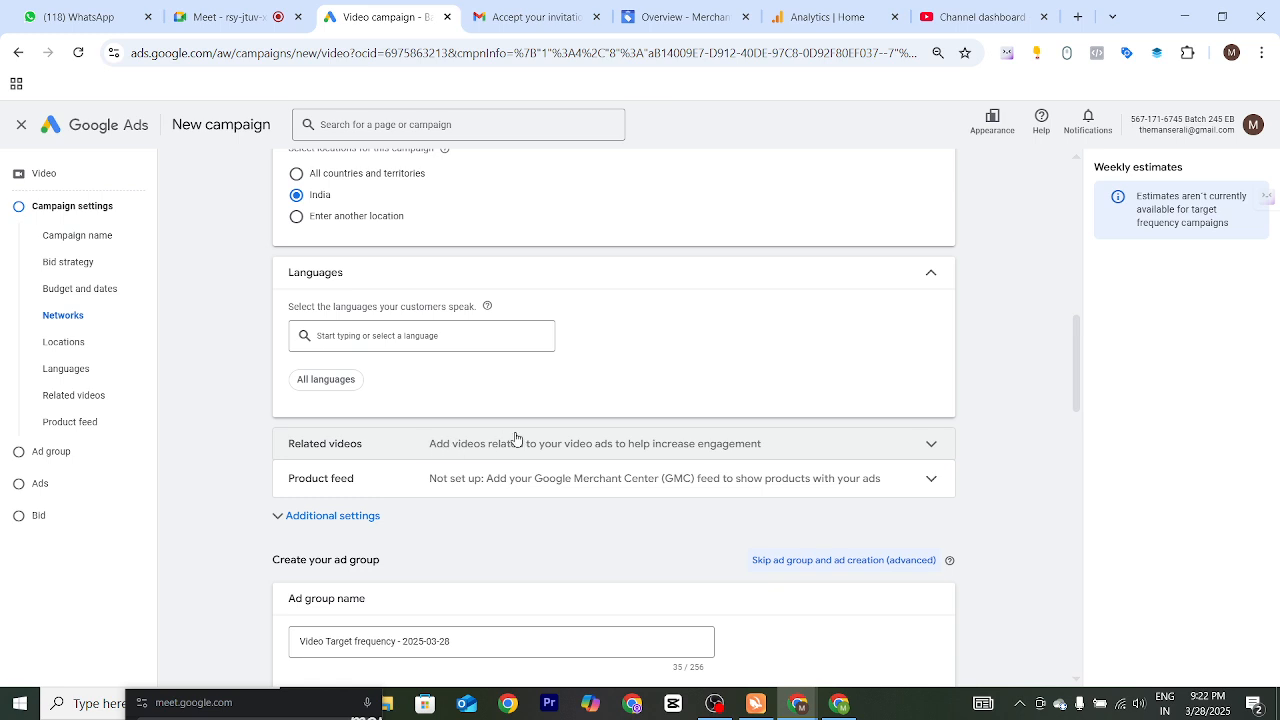
{"action": "left_click", "coordinate": [730, 444]}
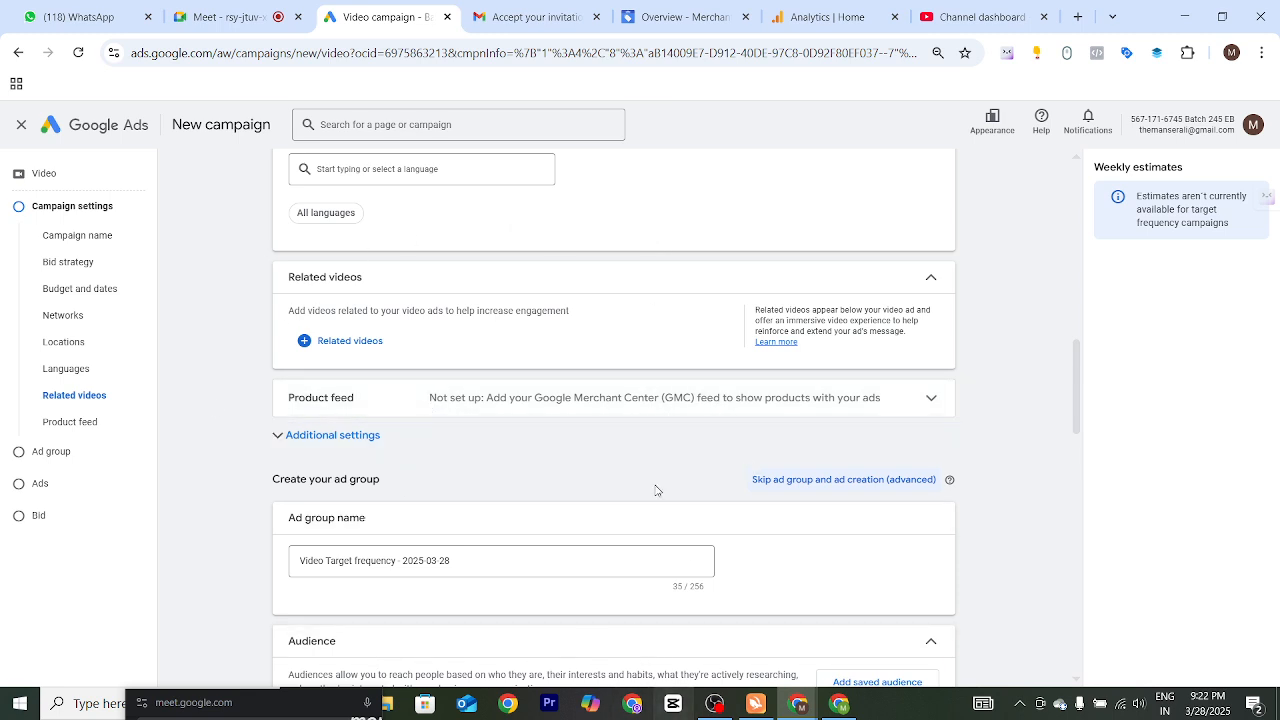
{"action": "mouse_move", "coordinate": [948, 481]}
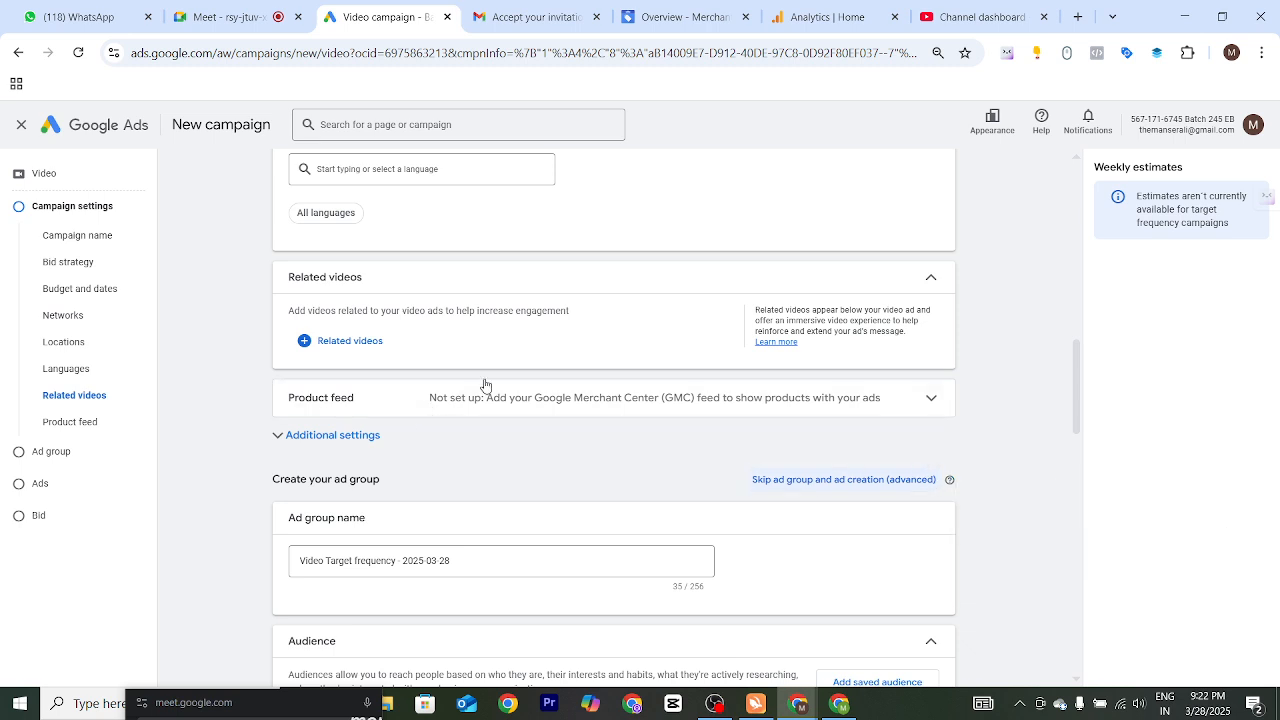
{"action": "left_click", "coordinate": [339, 345]}
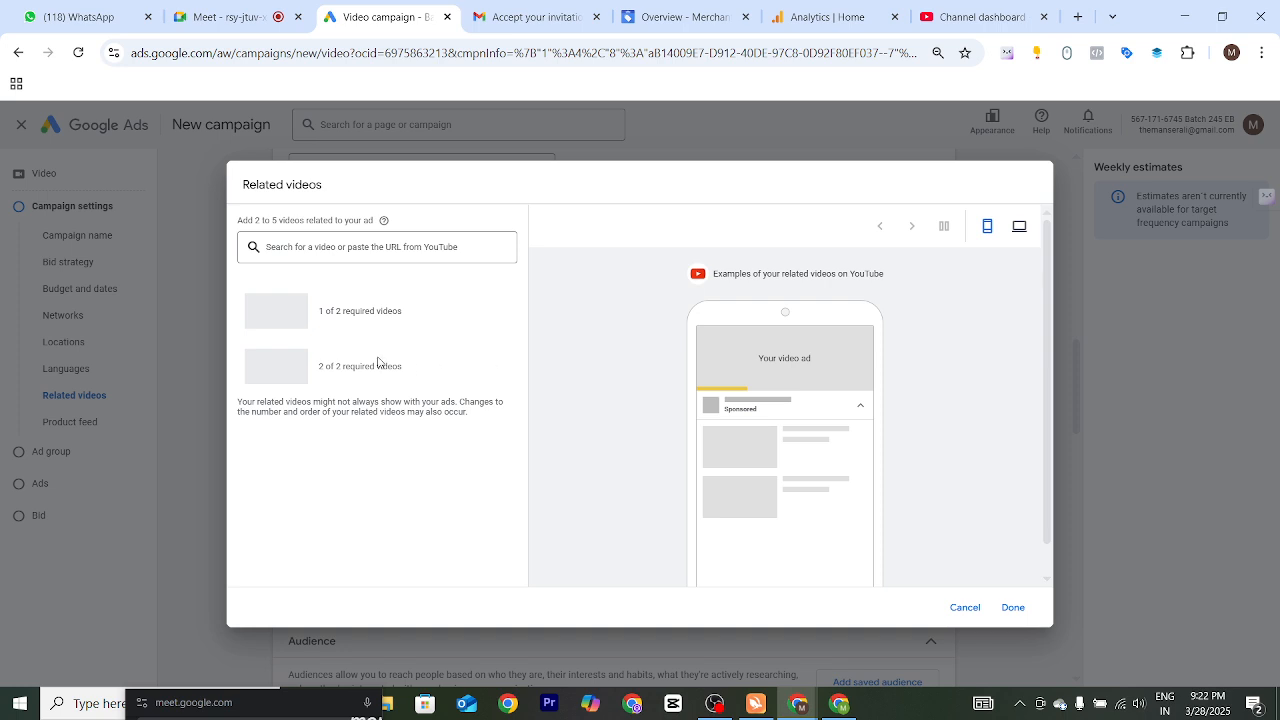
{"action": "left_click", "coordinate": [306, 252]}
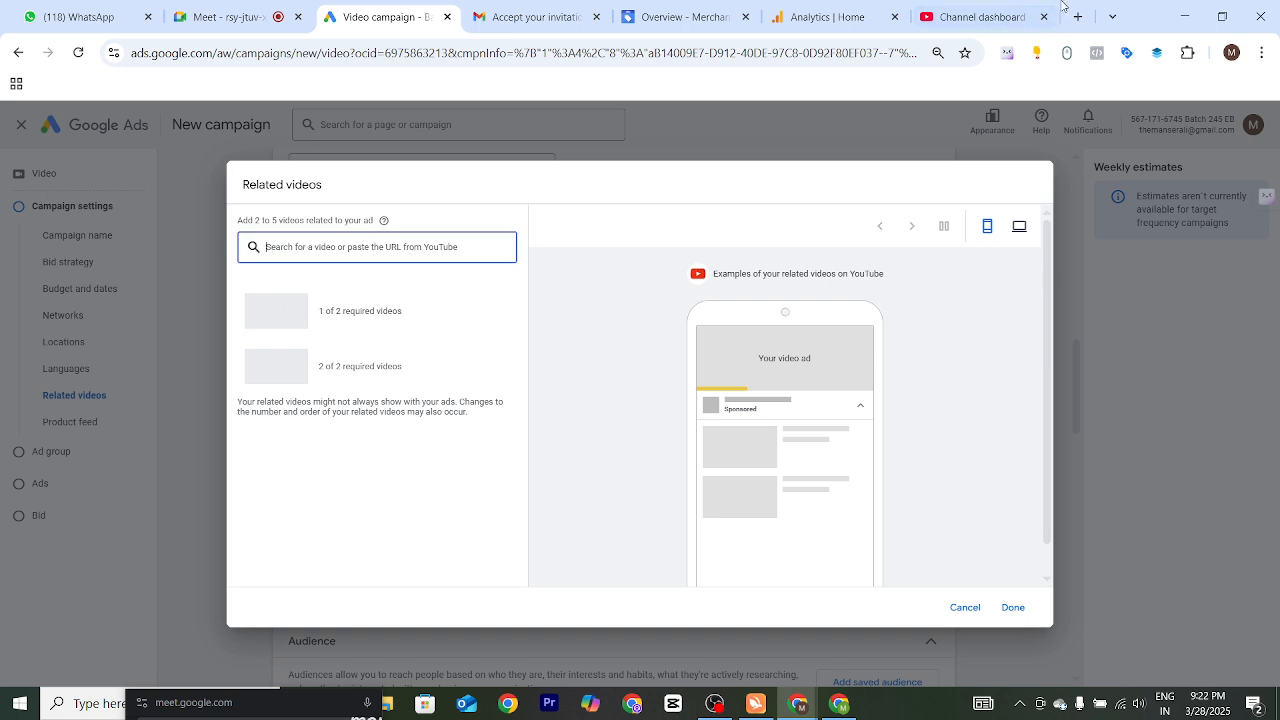
- Switch to YouTube Studio and copy the shareable link of the video "How to Collect Data From Google Analytics to Google Ads"
{"action": "left_click", "coordinate": [995, 17]}
{"action": "scroll", "coordinate": [486, 404], "scroll_direction": "down", "scroll_amount": 2}
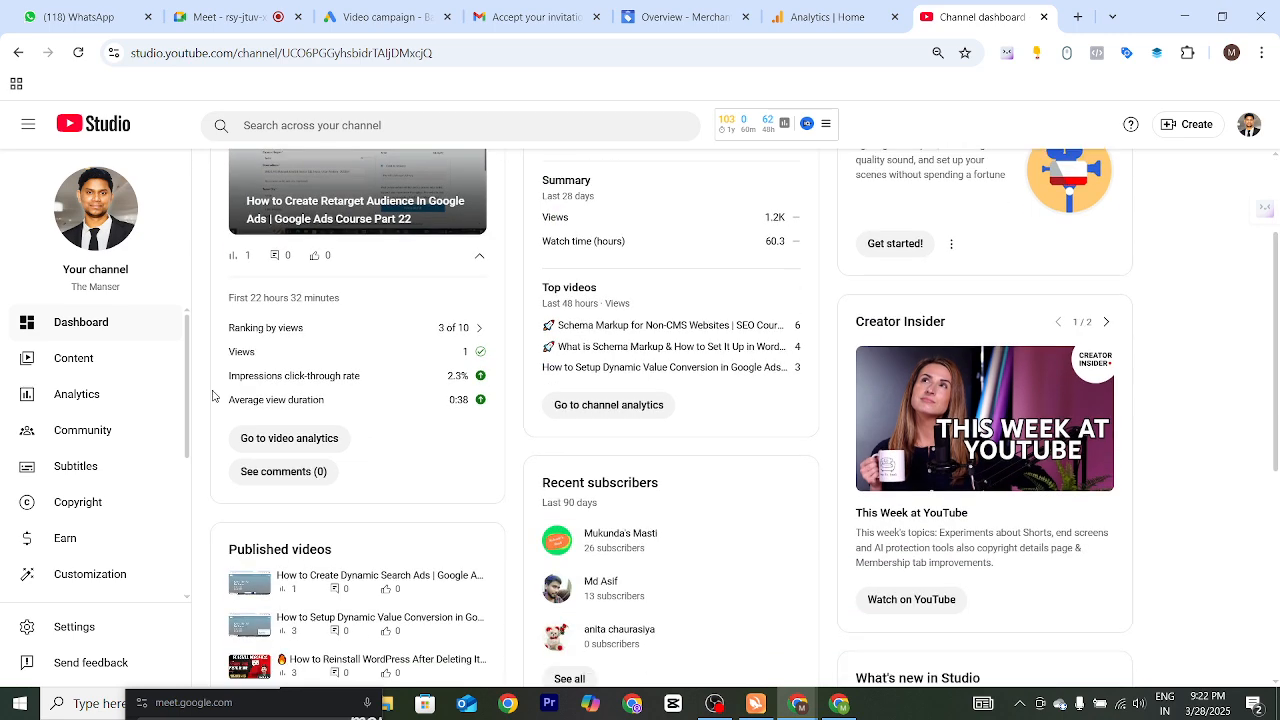
{"action": "left_click", "coordinate": [80, 364]}
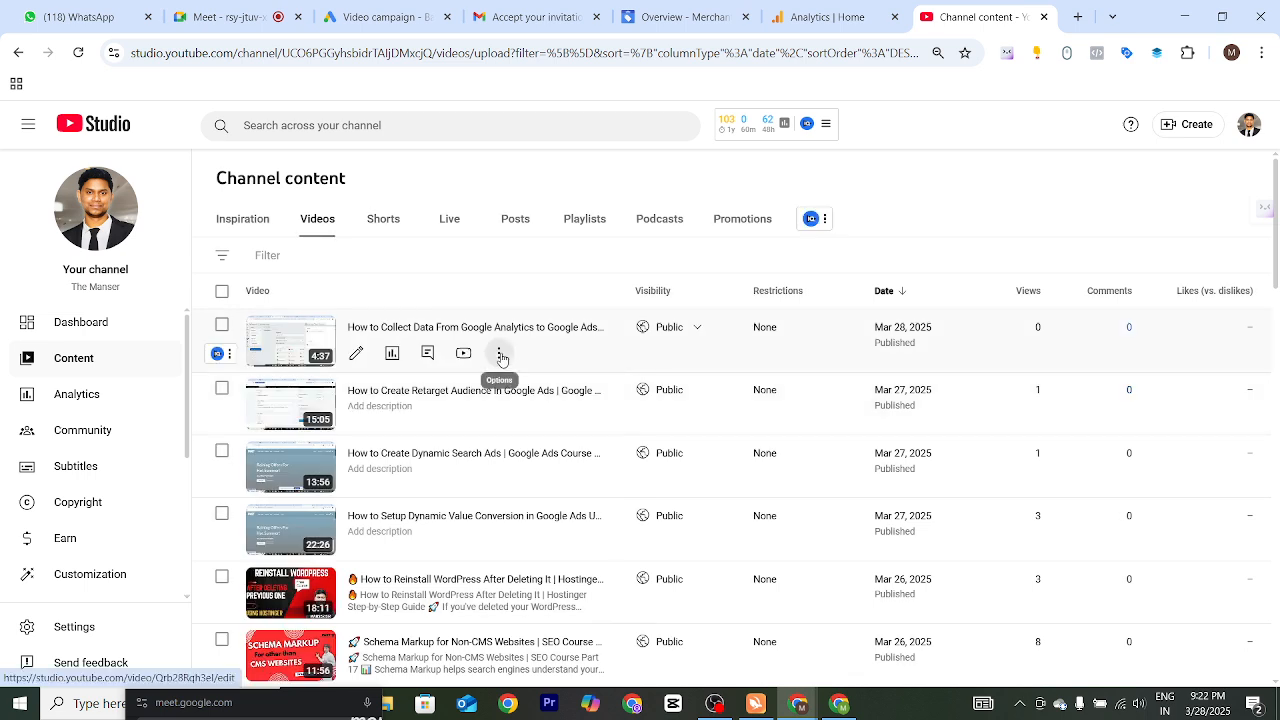
{"action": "left_click", "coordinate": [501, 356]}
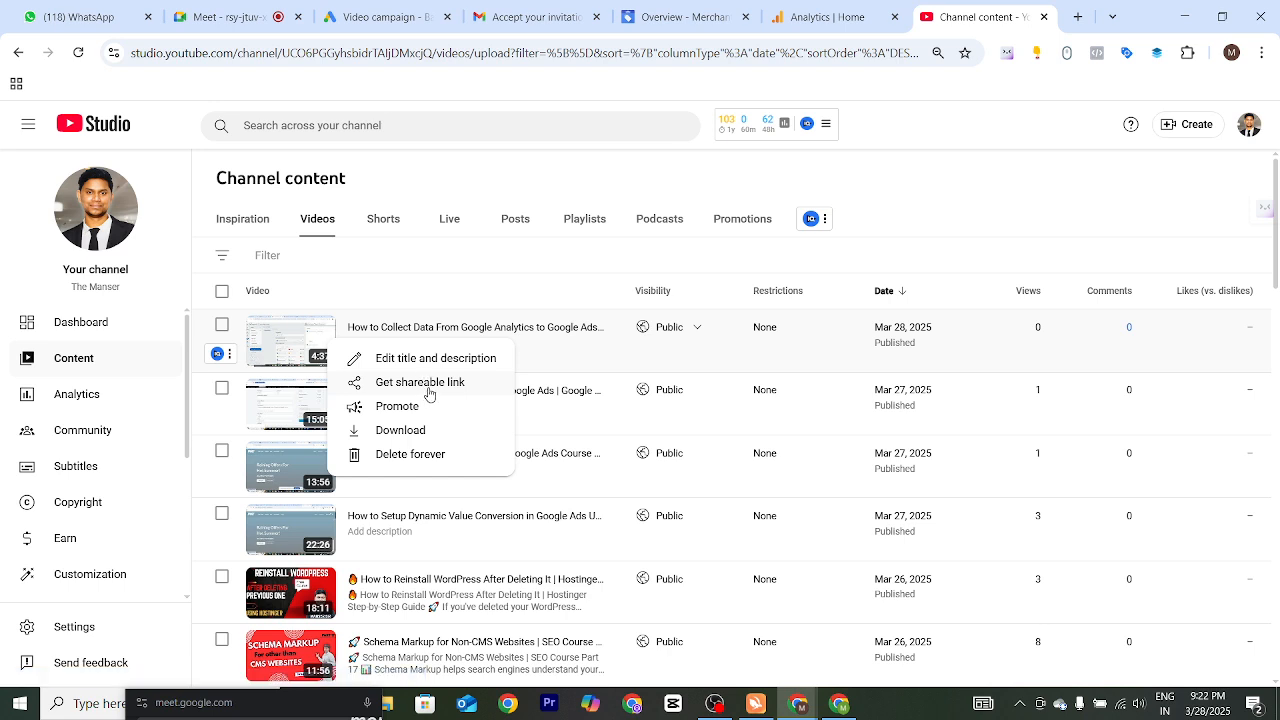
{"action": "left_click", "coordinate": [427, 384]}
- Back in Google Ads, add the video from the copied link as the first related video and briefly preview it on YouTube
{"action": "left_click", "coordinate": [360, 17]}
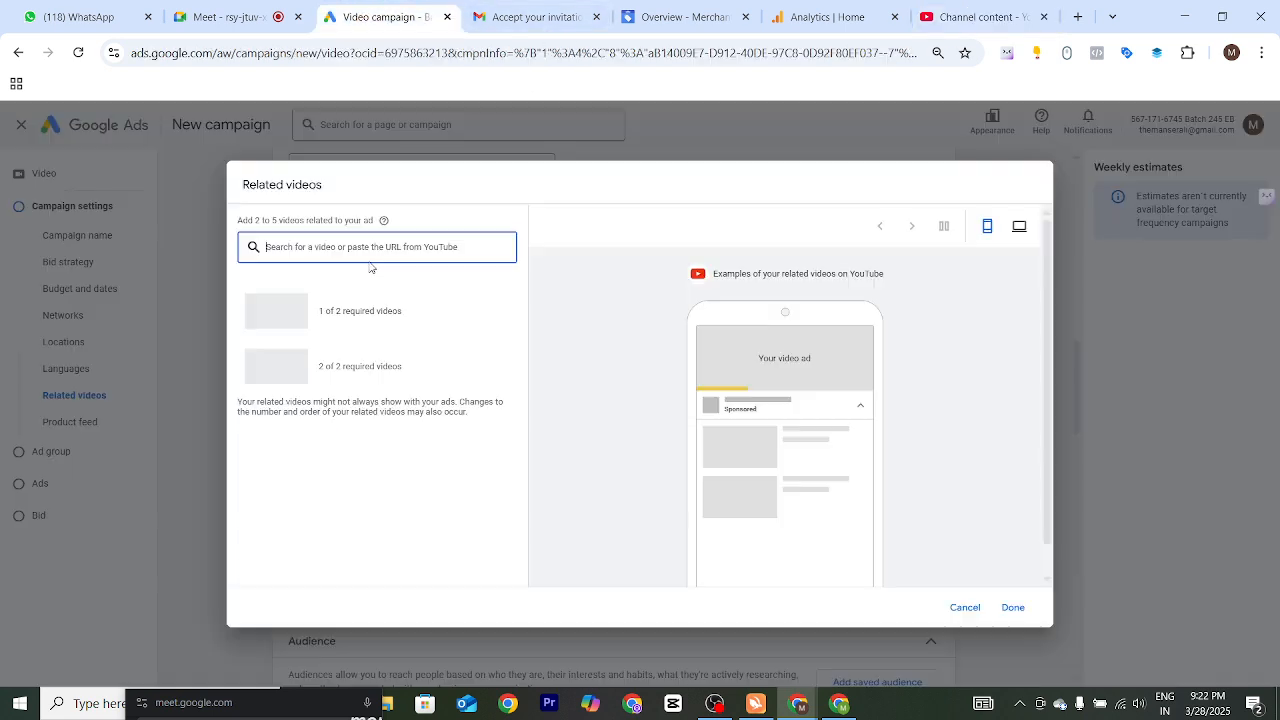
{"action": "right_click", "coordinate": [344, 257]}
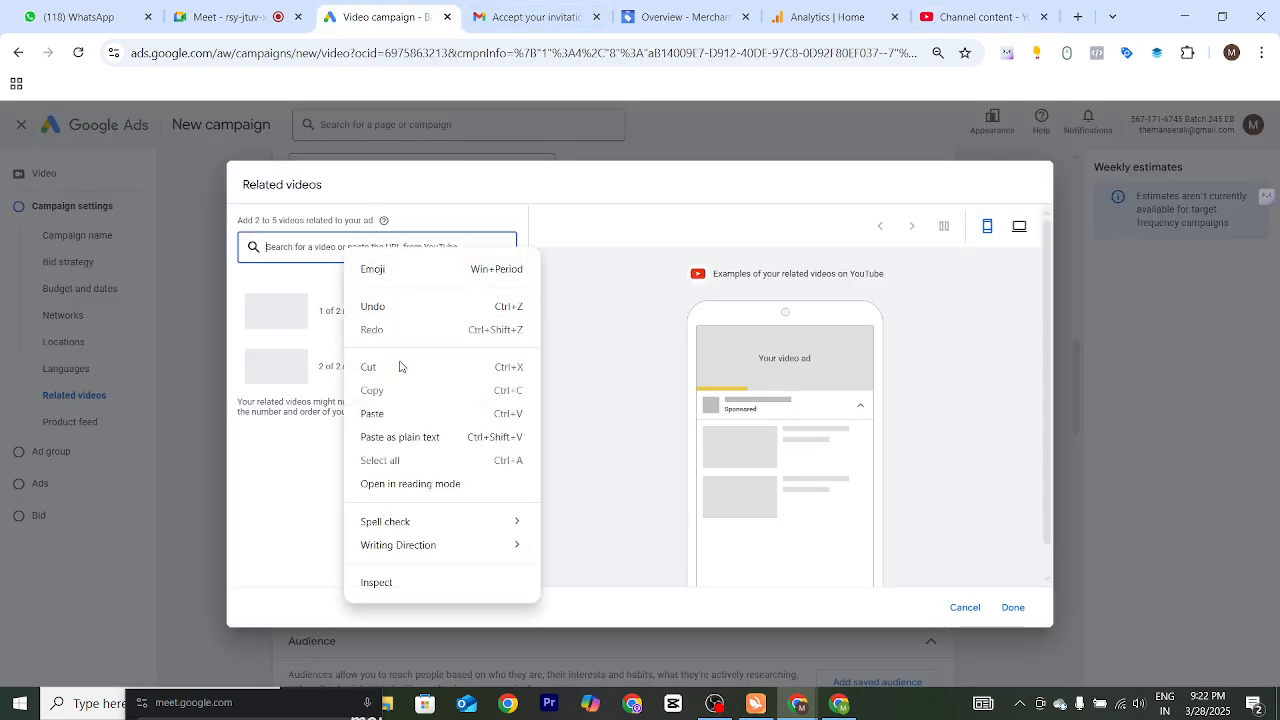
{"action": "left_click", "coordinate": [394, 413]}
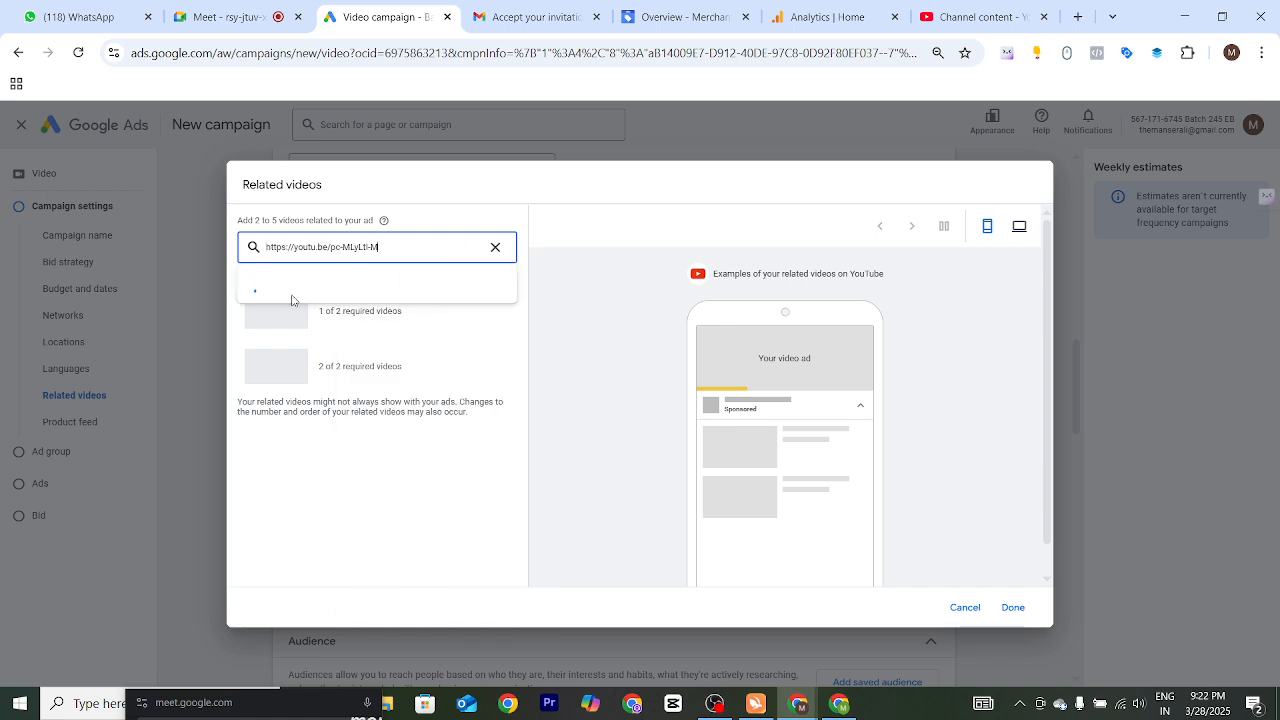
{"action": "left_click", "coordinate": [294, 300]}
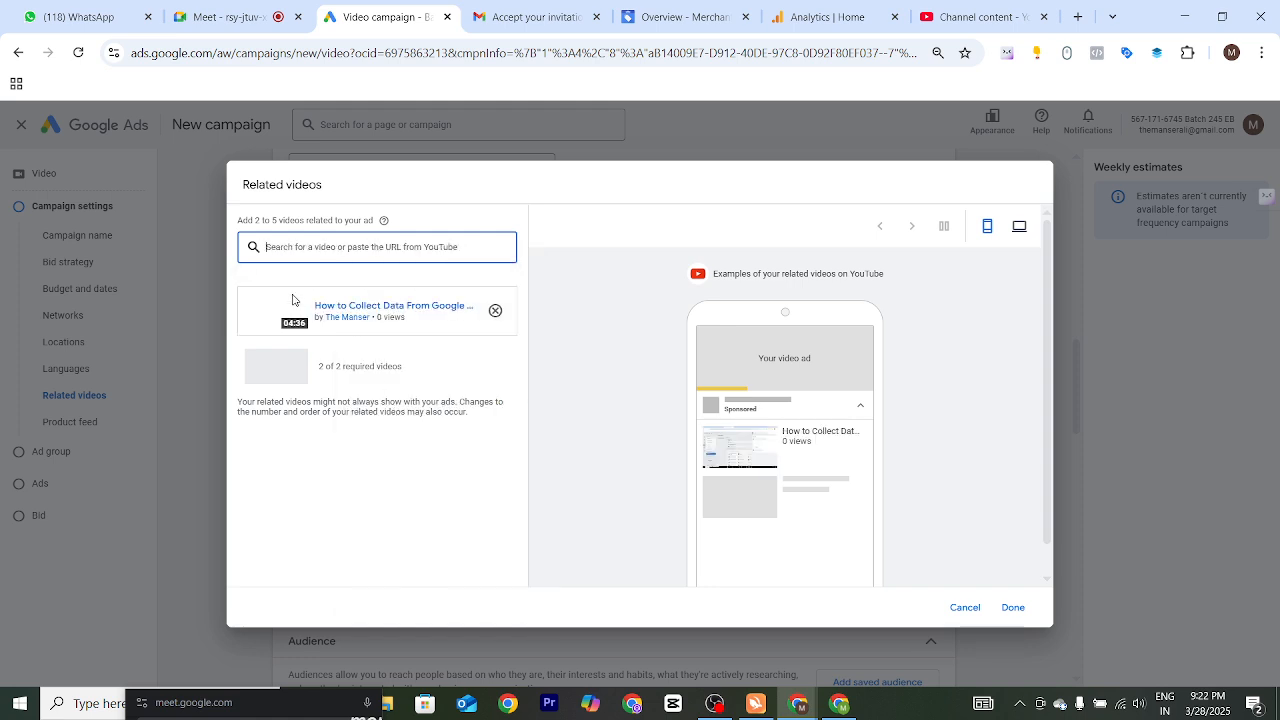
{"action": "left_click", "coordinate": [349, 310]}
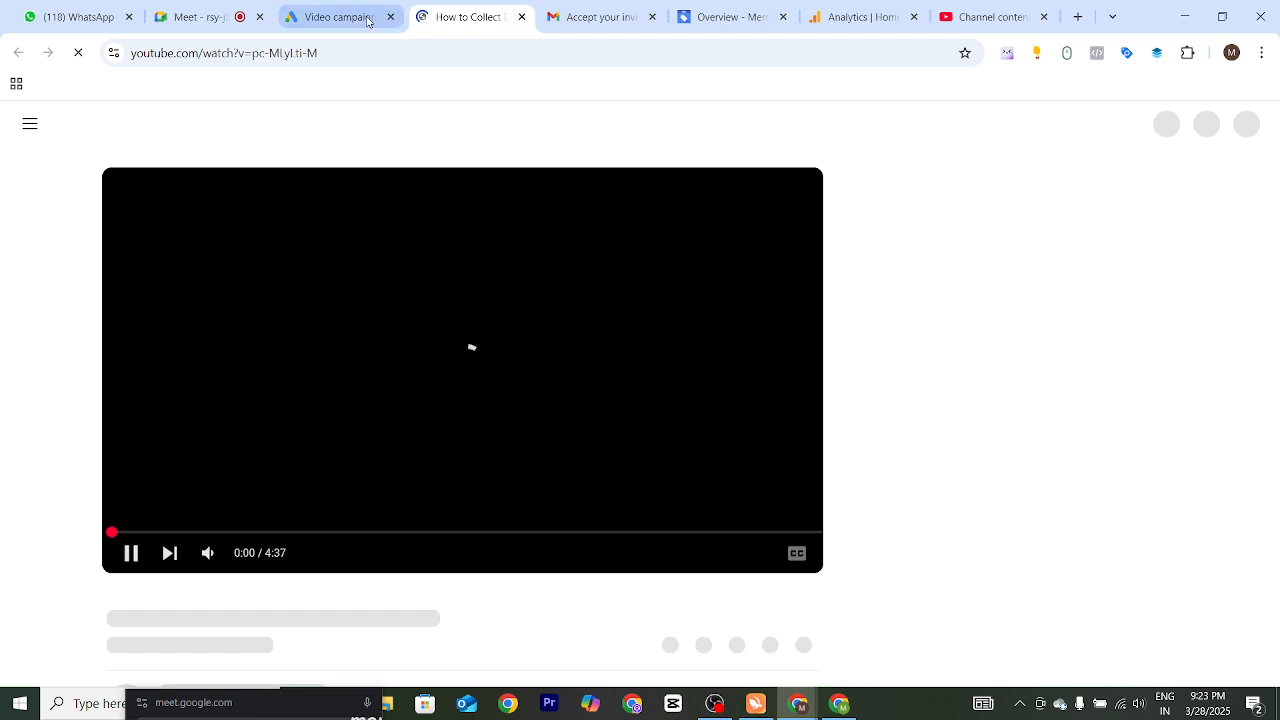
{"action": "key", "text": "ctrl+w"}
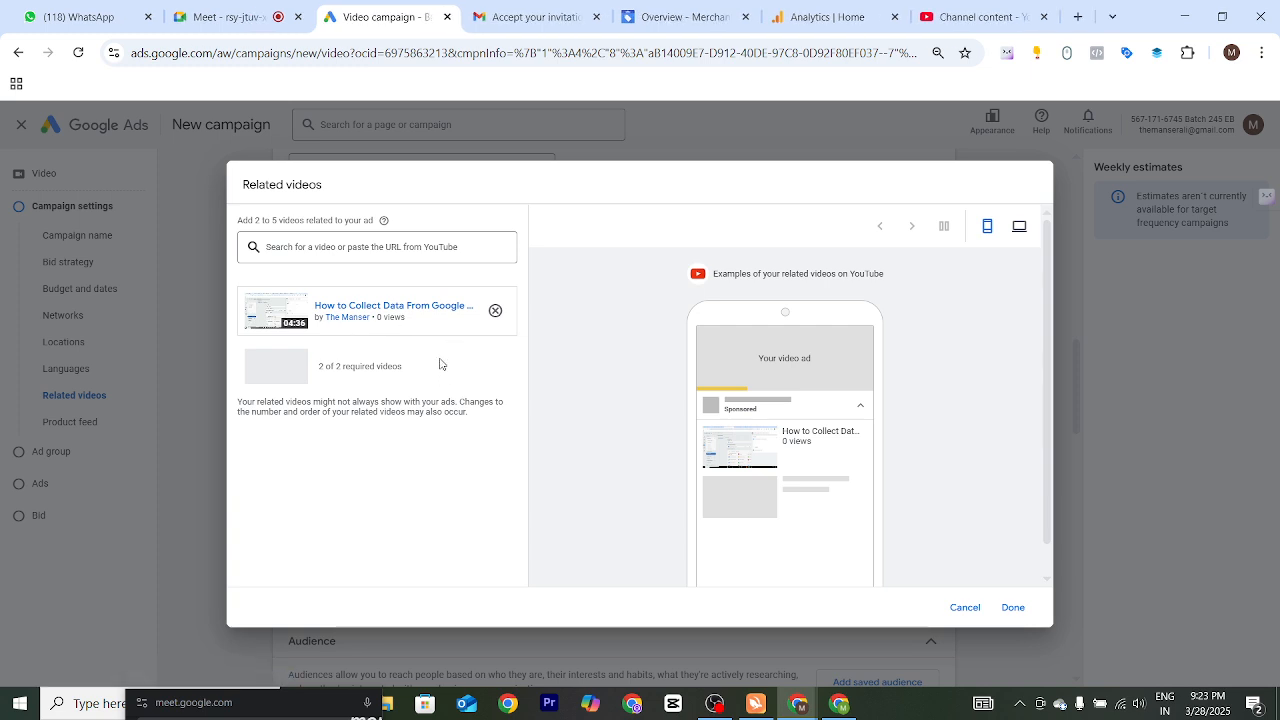
- In YouTube Studio, copy the shareable link of the video "How to Create Retarget Audience In Google Ads"
{"action": "left_click", "coordinate": [975, 16]}
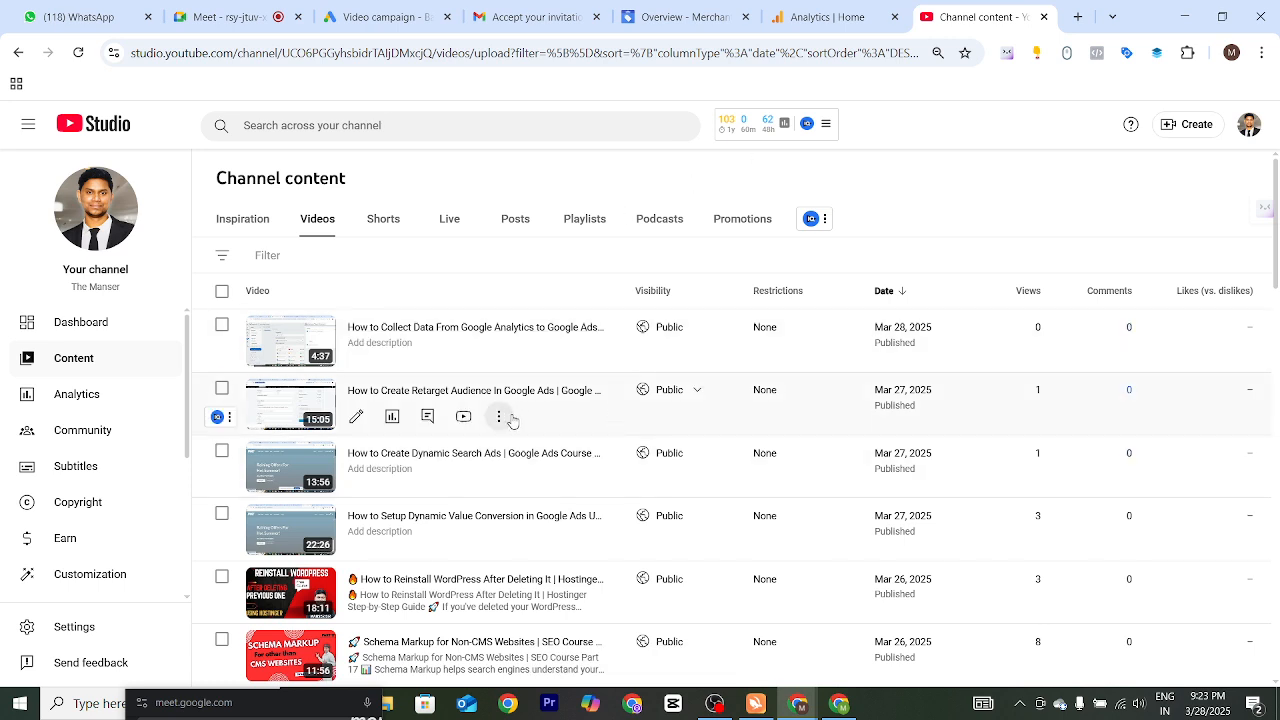
{"action": "left_click", "coordinate": [497, 418]}
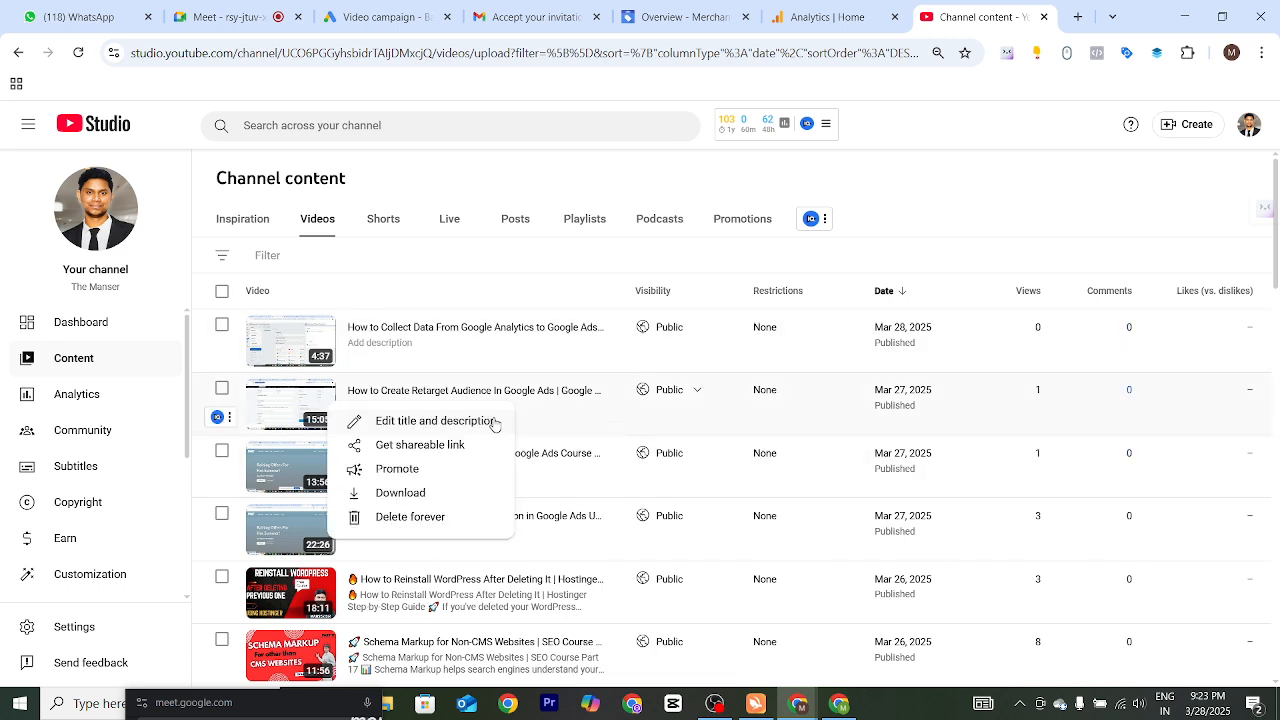
{"action": "left_click", "coordinate": [427, 445]}
- Return to Google Ads, add the retarget audience video as the second related video, save the selection, and recheck it in the editor
{"action": "left_click", "coordinate": [380, 16]}
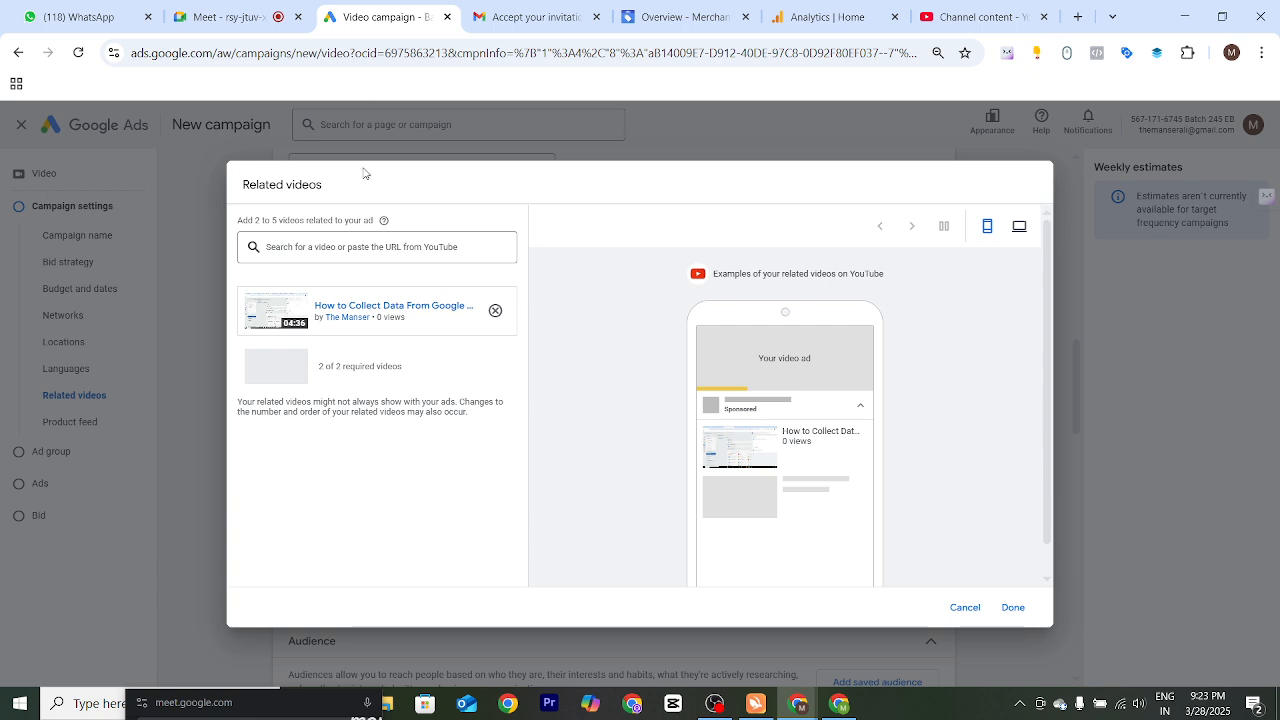
{"action": "right_click", "coordinate": [343, 247]}
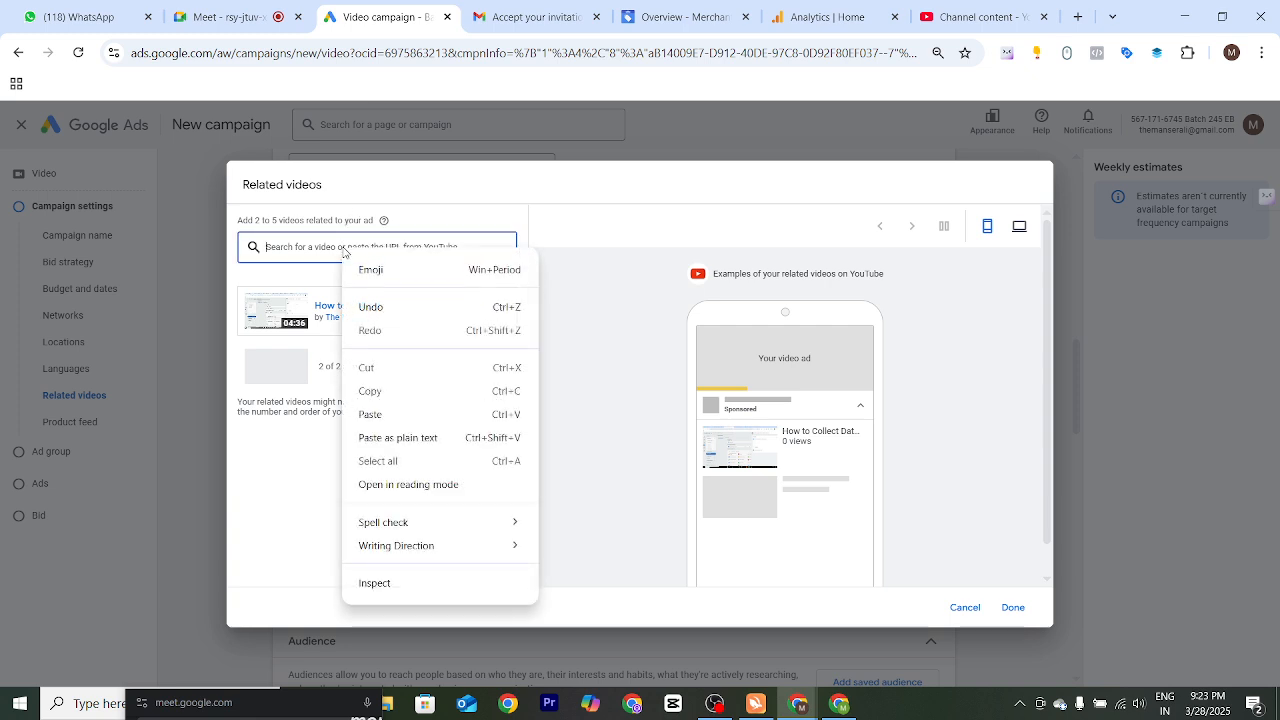
{"action": "left_click", "coordinate": [390, 414]}
{"action": "left_click", "coordinate": [341, 291]}
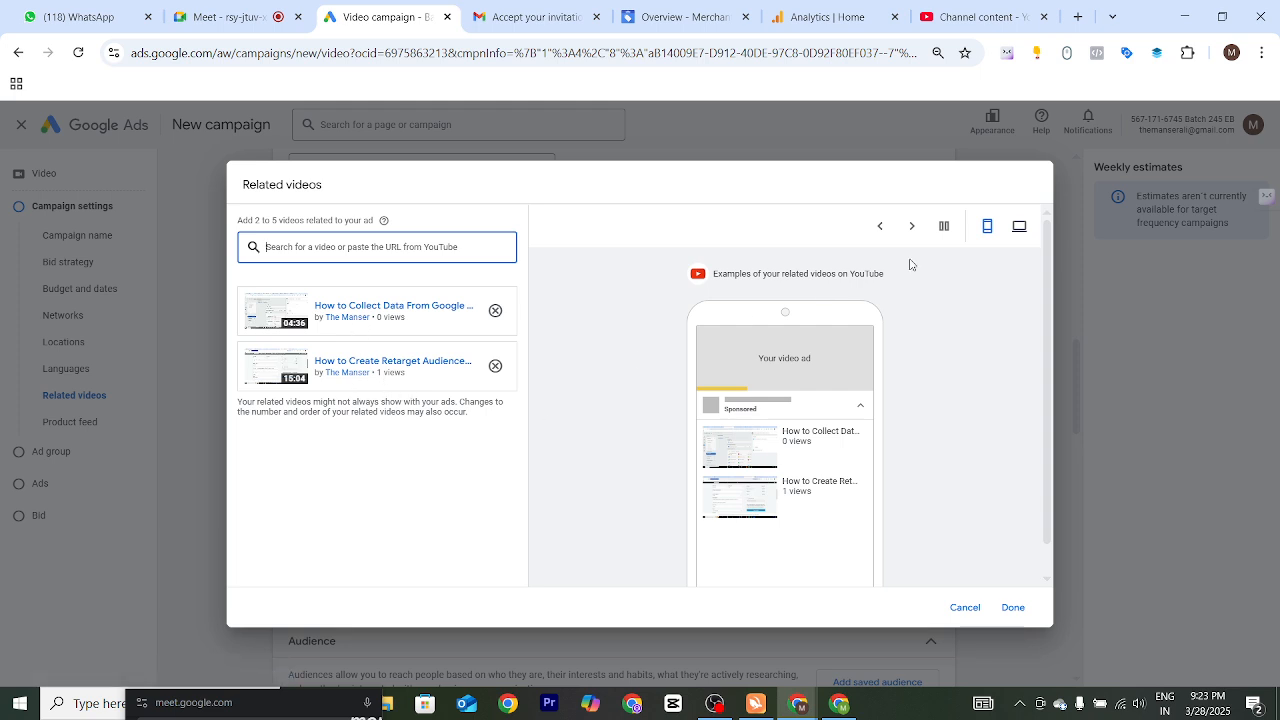
{"action": "left_click", "coordinate": [1011, 610]}
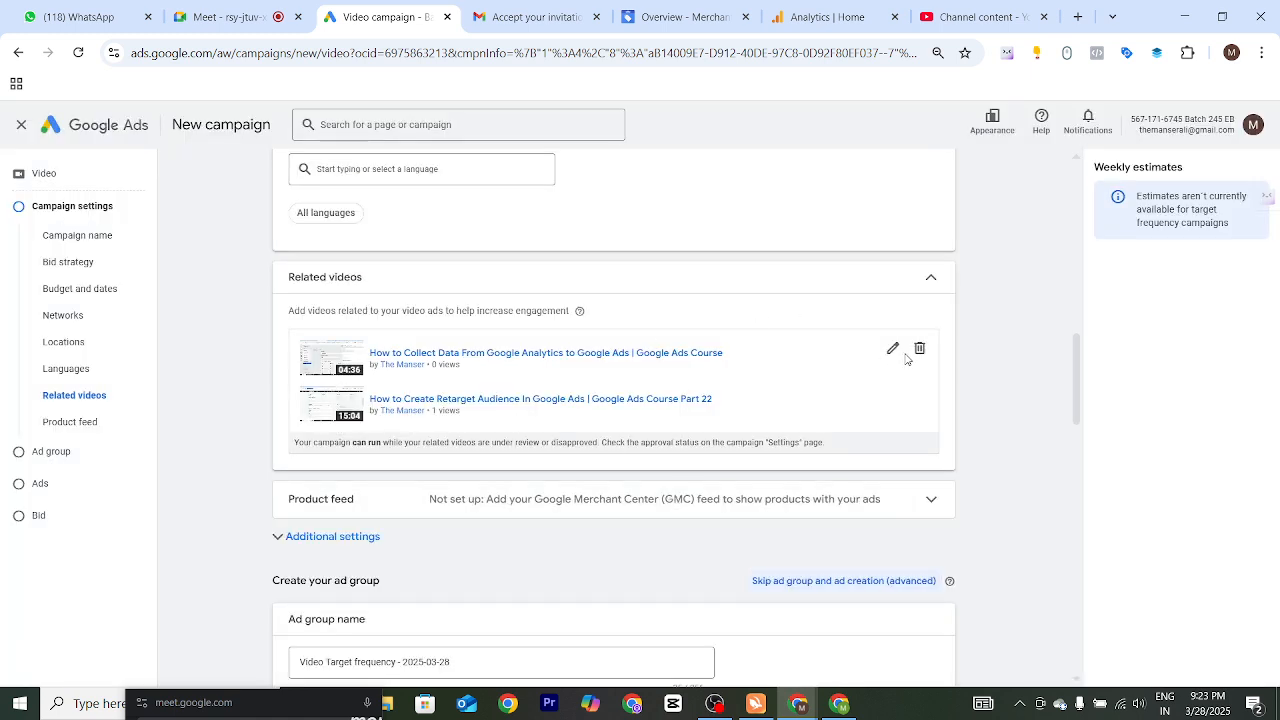
{"action": "left_click", "coordinate": [894, 352]}
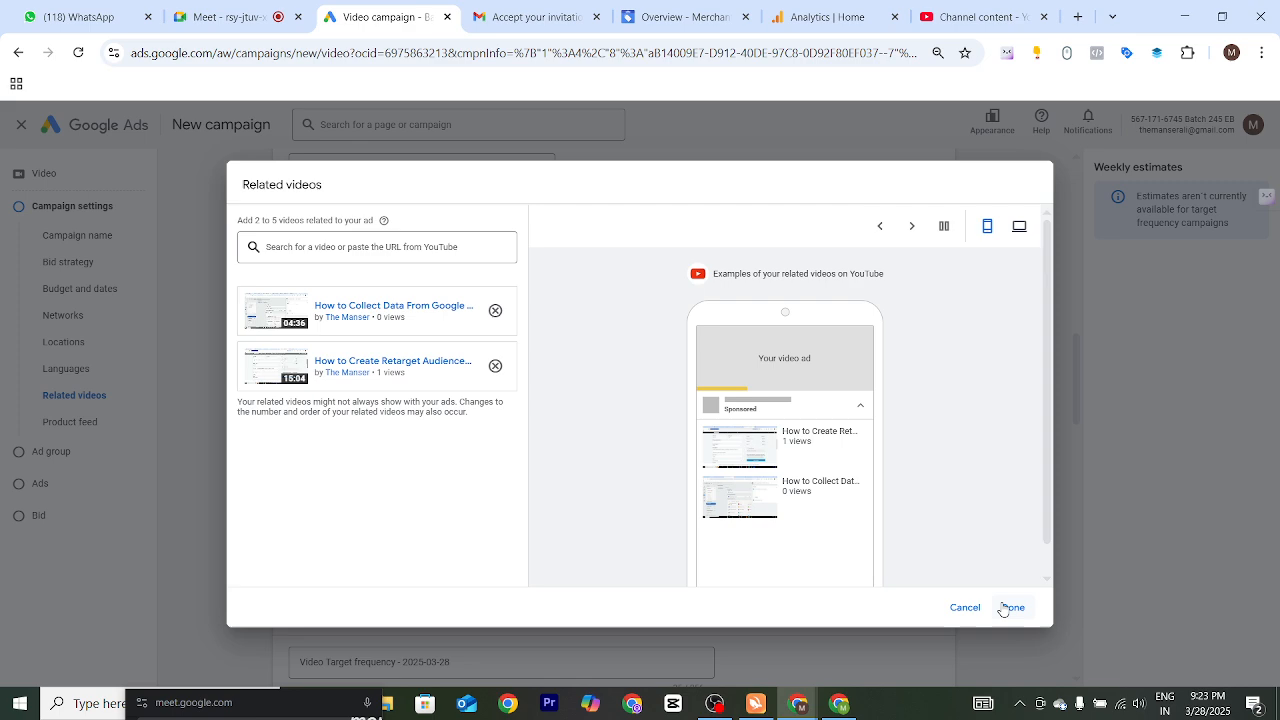
{"action": "left_click", "coordinate": [1010, 607]}
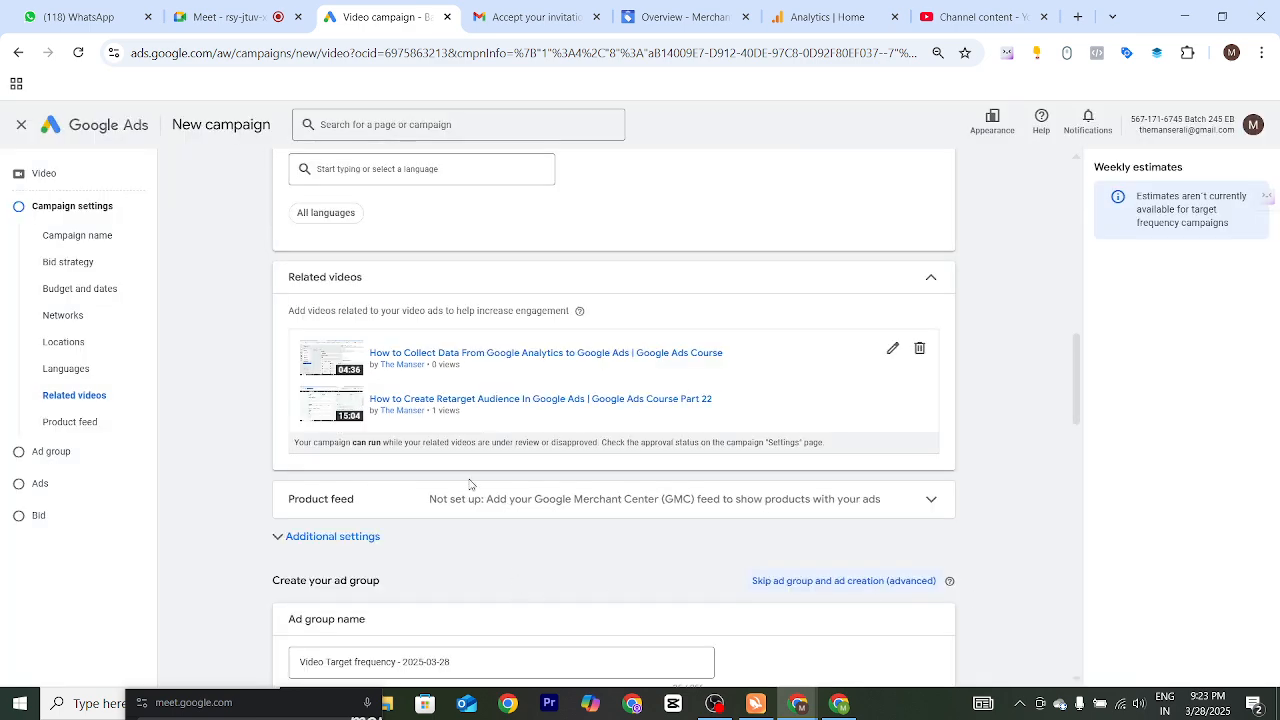
- Enable the Google Merchant Center feed to show products with the ads, and collapse the Product feed section
{"action": "scroll", "coordinate": [411, 383], "scroll_direction": "down", "scroll_amount": 1}
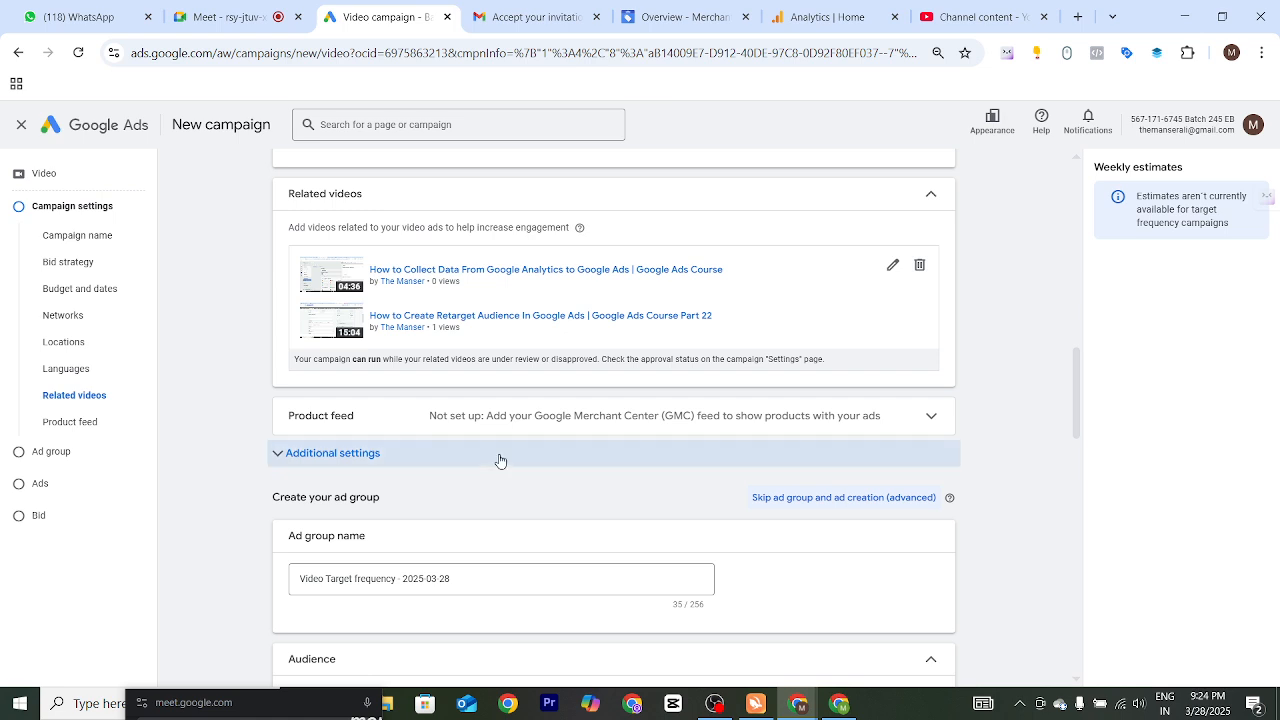
{"action": "left_click", "coordinate": [665, 418]}
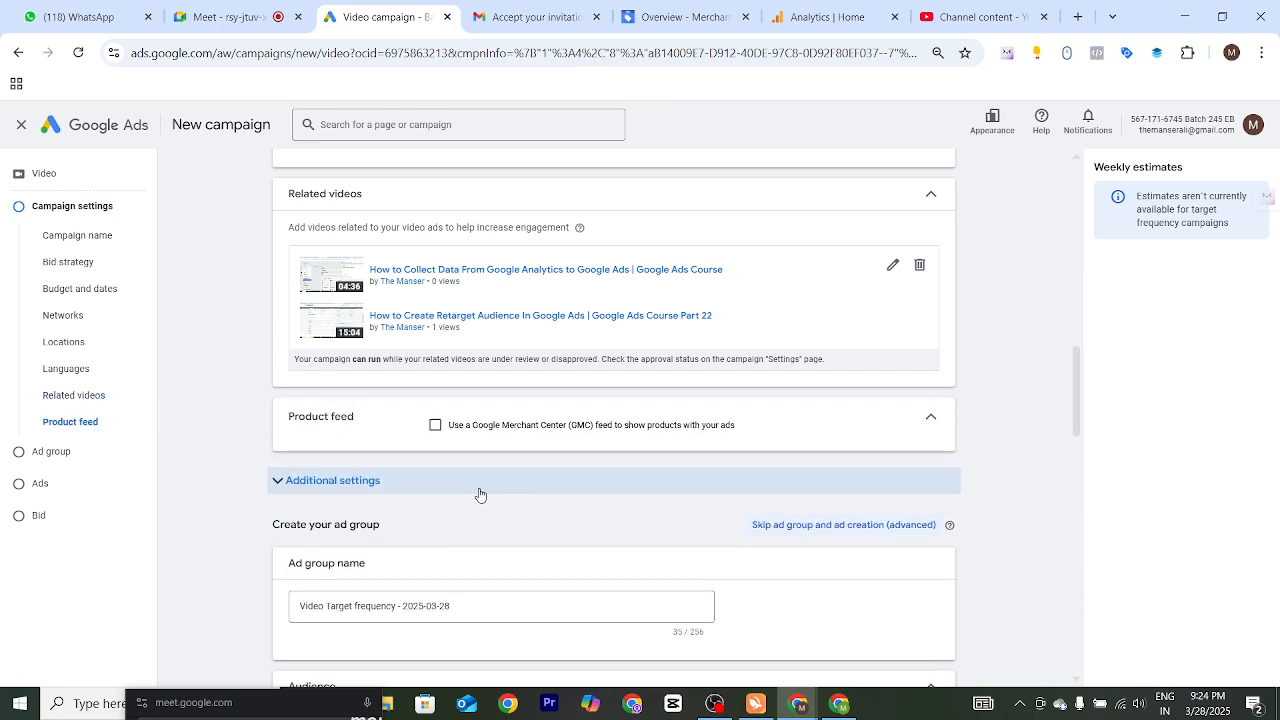
{"action": "left_click", "coordinate": [419, 436]}
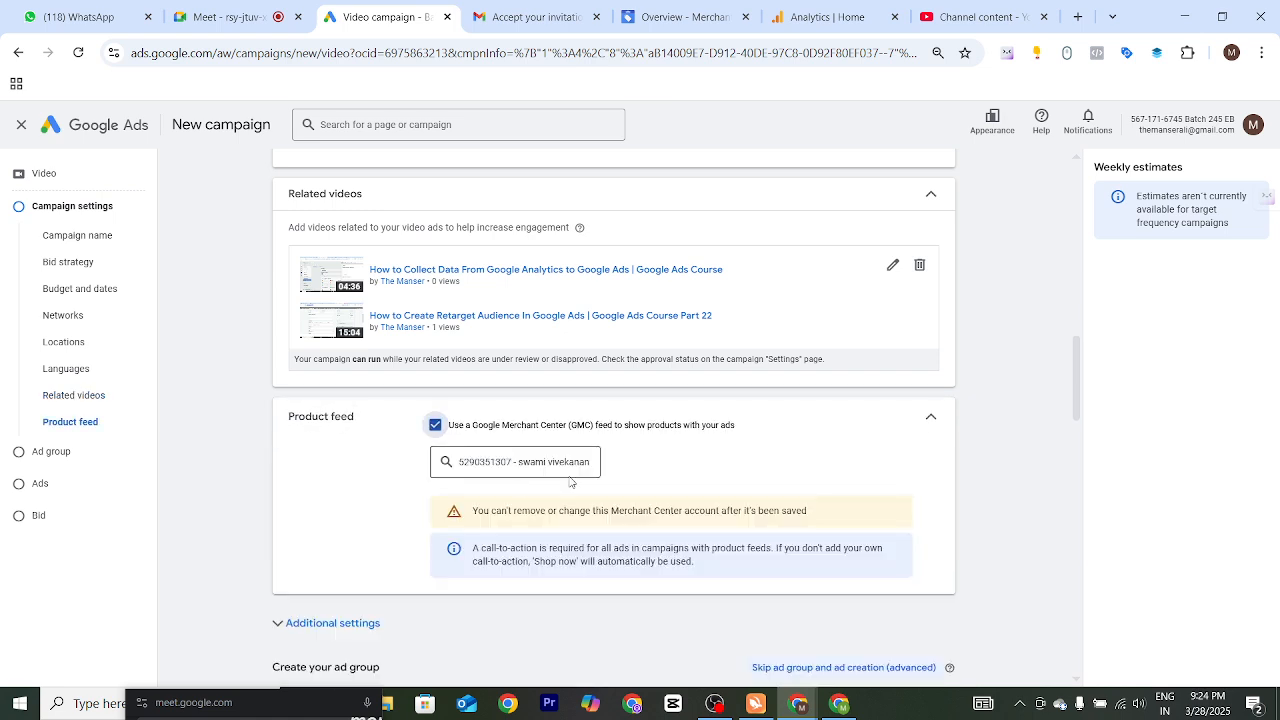
{"action": "scroll", "coordinate": [566, 482], "scroll_direction": "down", "scroll_amount": 2}
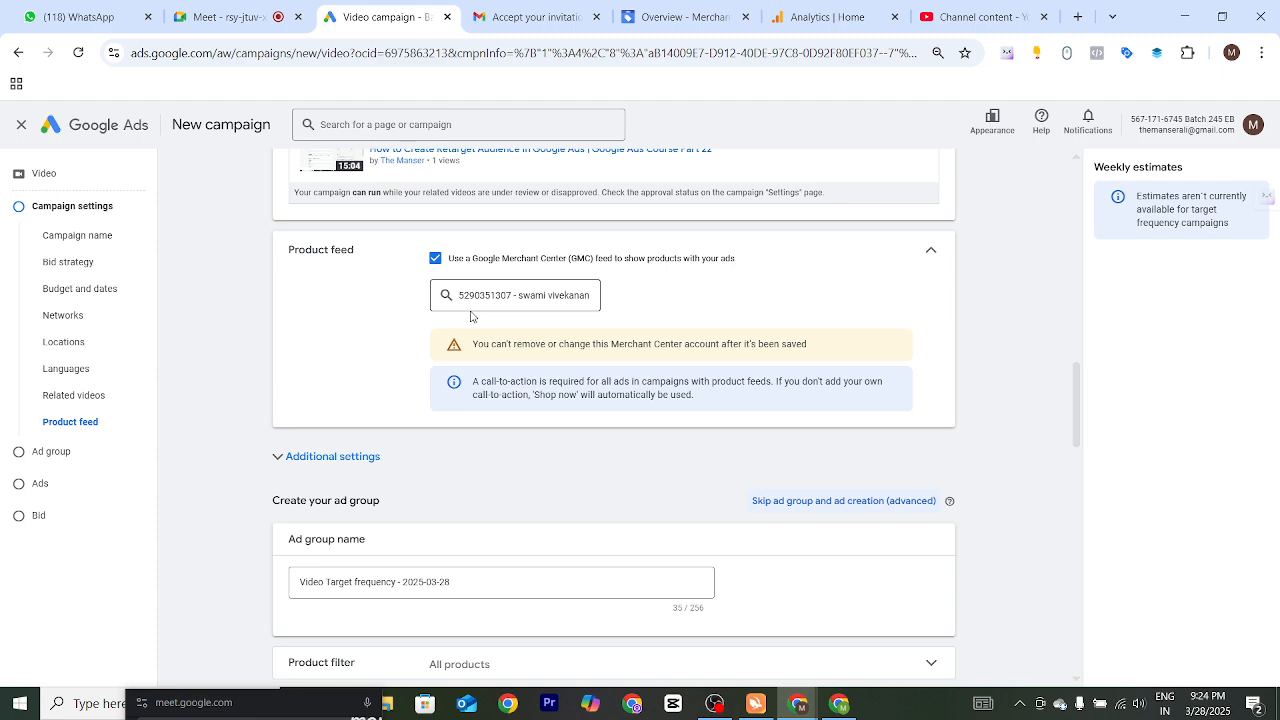
{"action": "left_click", "coordinate": [928, 255]}
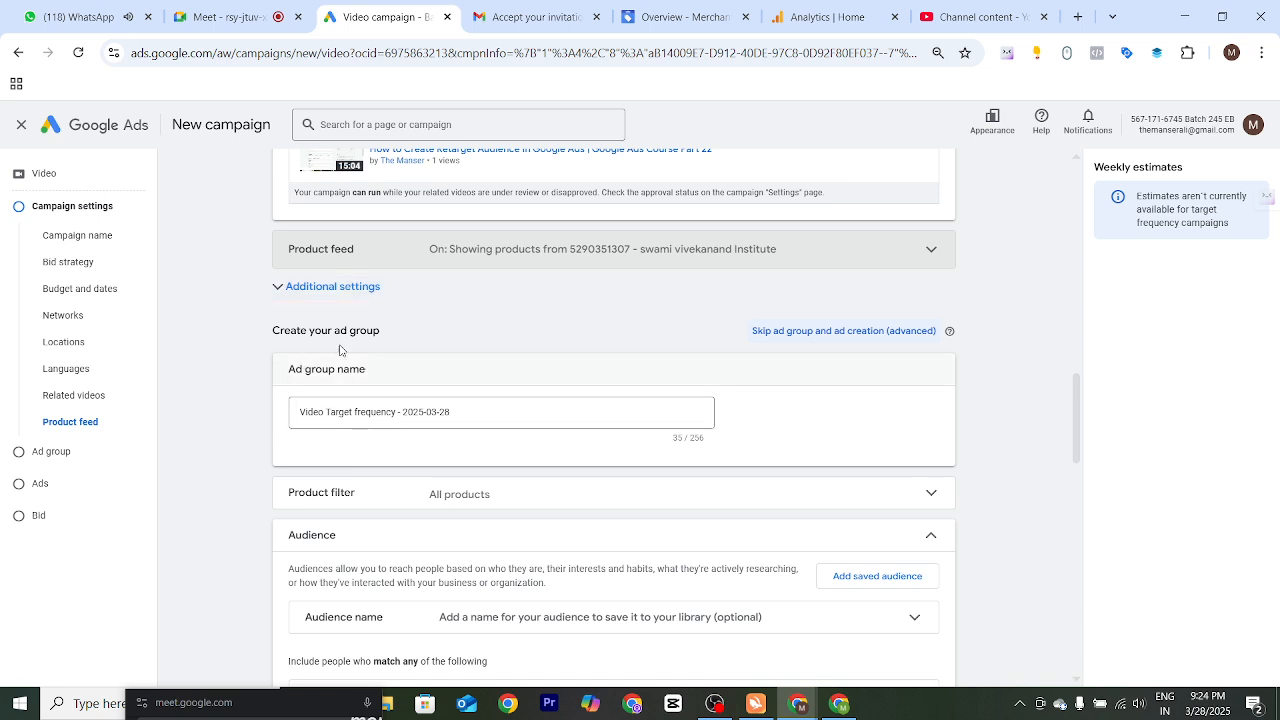
- Review the ad group name and set the ad group's product filter to Specific products
{"action": "left_click_drag", "start_coordinate": [263, 334], "coordinate": [386, 337]}
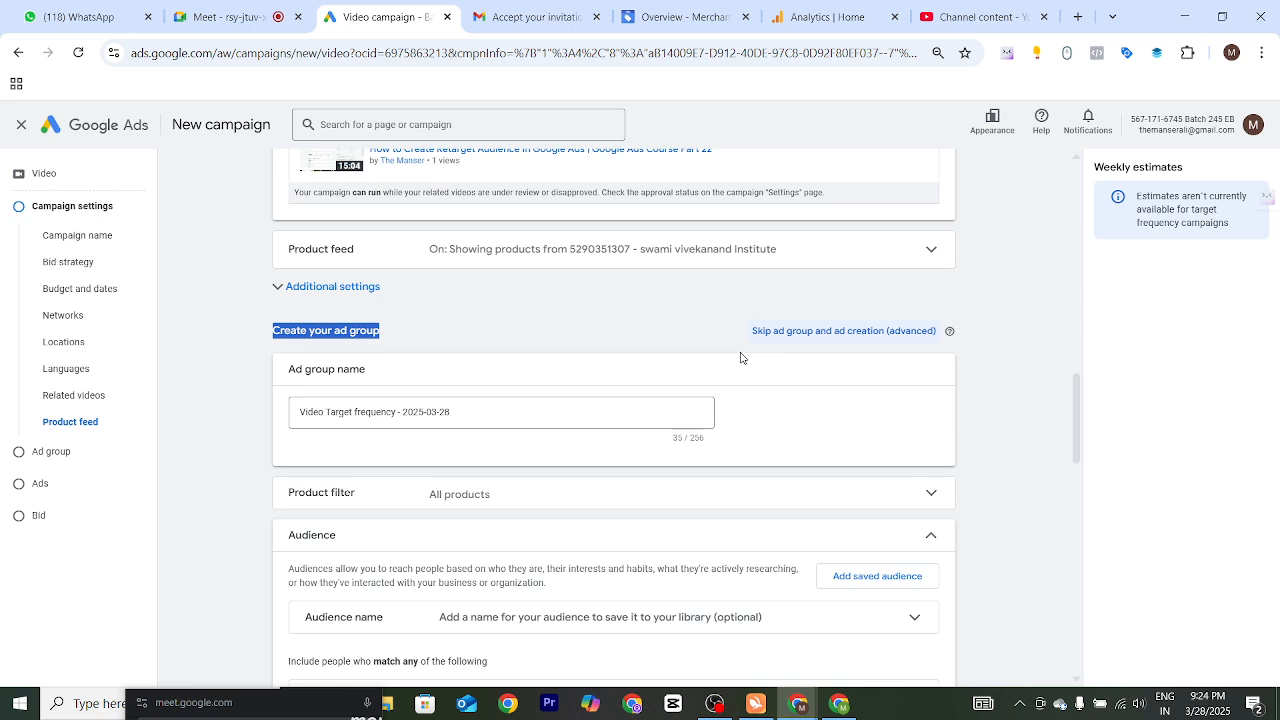
{"action": "scroll", "coordinate": [595, 363], "scroll_direction": "down", "scroll_amount": 1}
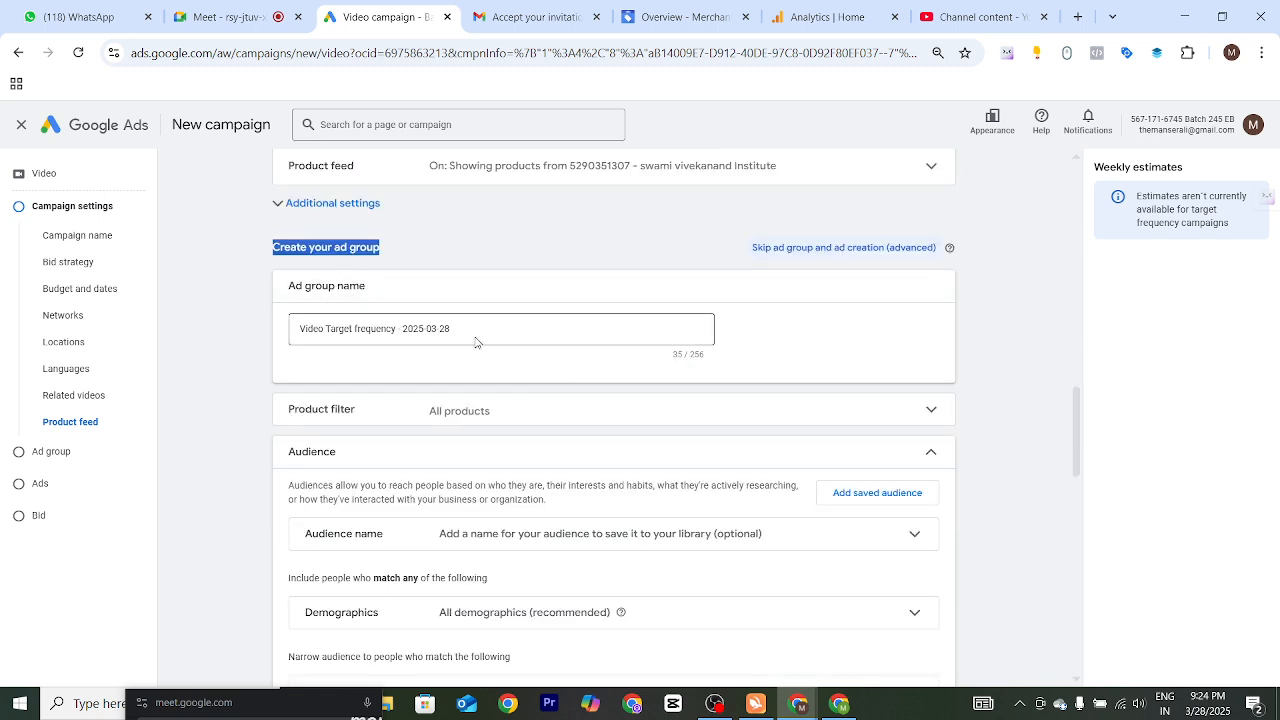
{"action": "left_click_drag", "start_coordinate": [470, 328], "coordinate": [305, 328]}
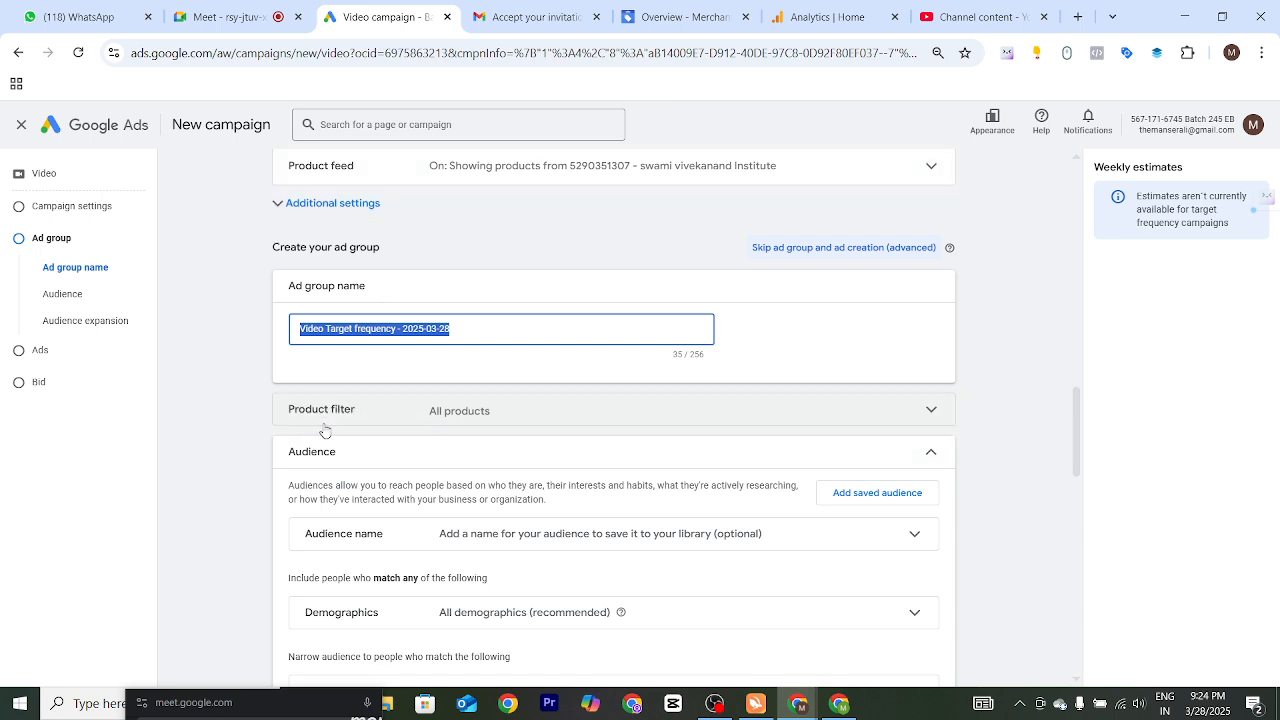
{"action": "left_click", "coordinate": [712, 418]}
{"action": "scroll", "coordinate": [651, 400], "scroll_direction": "down", "scroll_amount": 1}
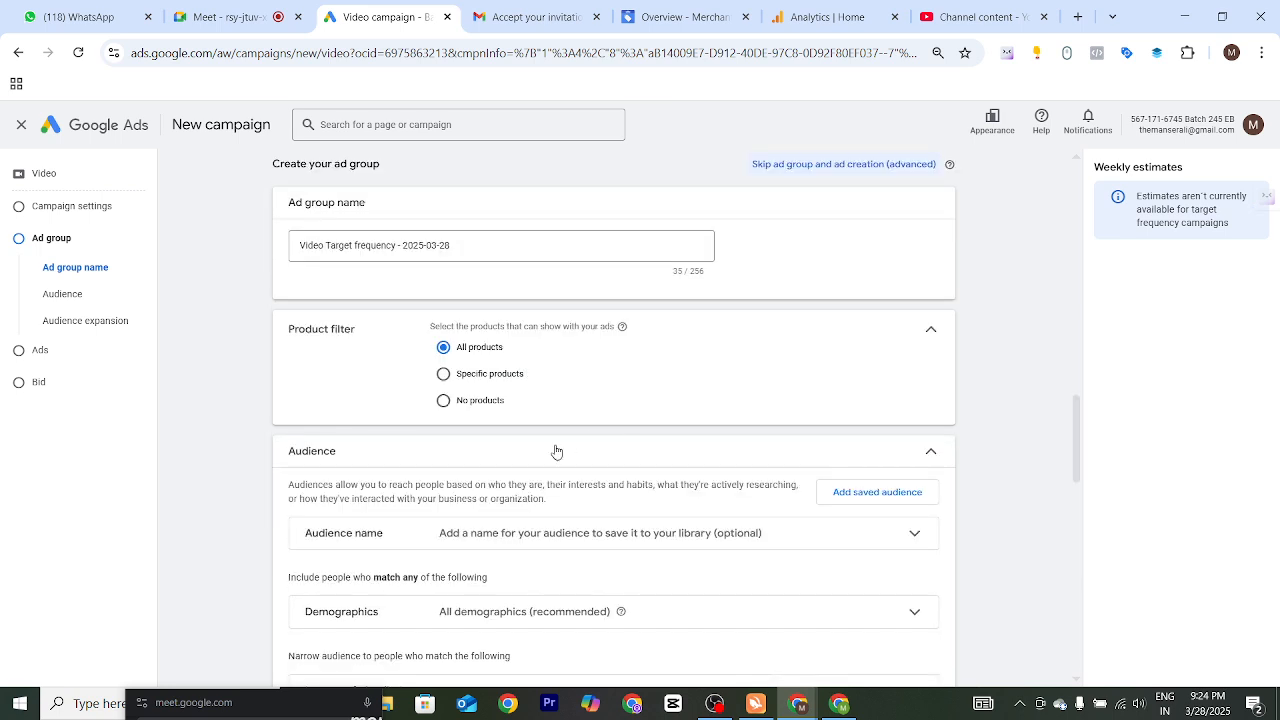
{"action": "left_click", "coordinate": [443, 376]}
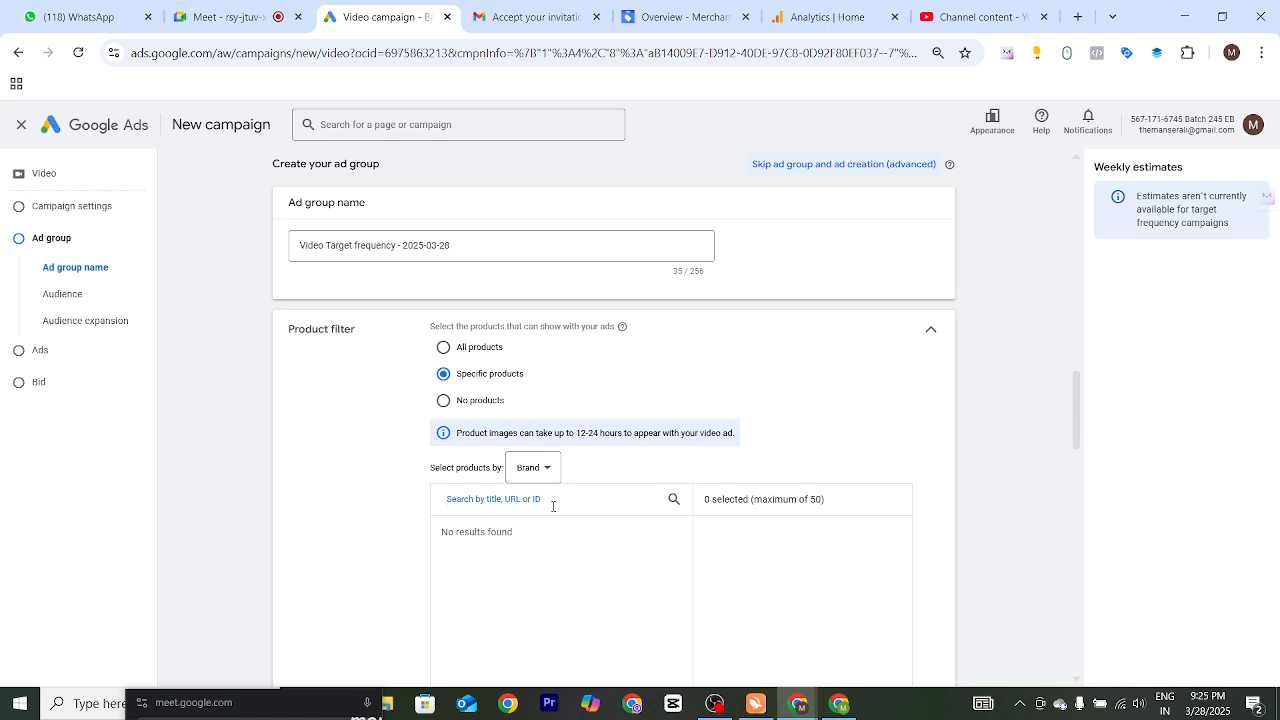
- Try searching the products by brand for "ugc net" and clear the search
{"action": "type", "text": "ugc net"}
{"action": "key", "text": "BackSpace"}
{"action": "key", "text": "BackSpace"}
{"action": "key", "text": "BackSpace"}
{"action": "key", "text": "BackSpace"}
{"action": "key", "text": "BackSpace"}
{"action": "key", "text": "BackSpace"}
{"action": "key", "text": "BackSpace"}
- Change the product selection criterion to Item ID
{"action": "left_click", "coordinate": [538, 470]}
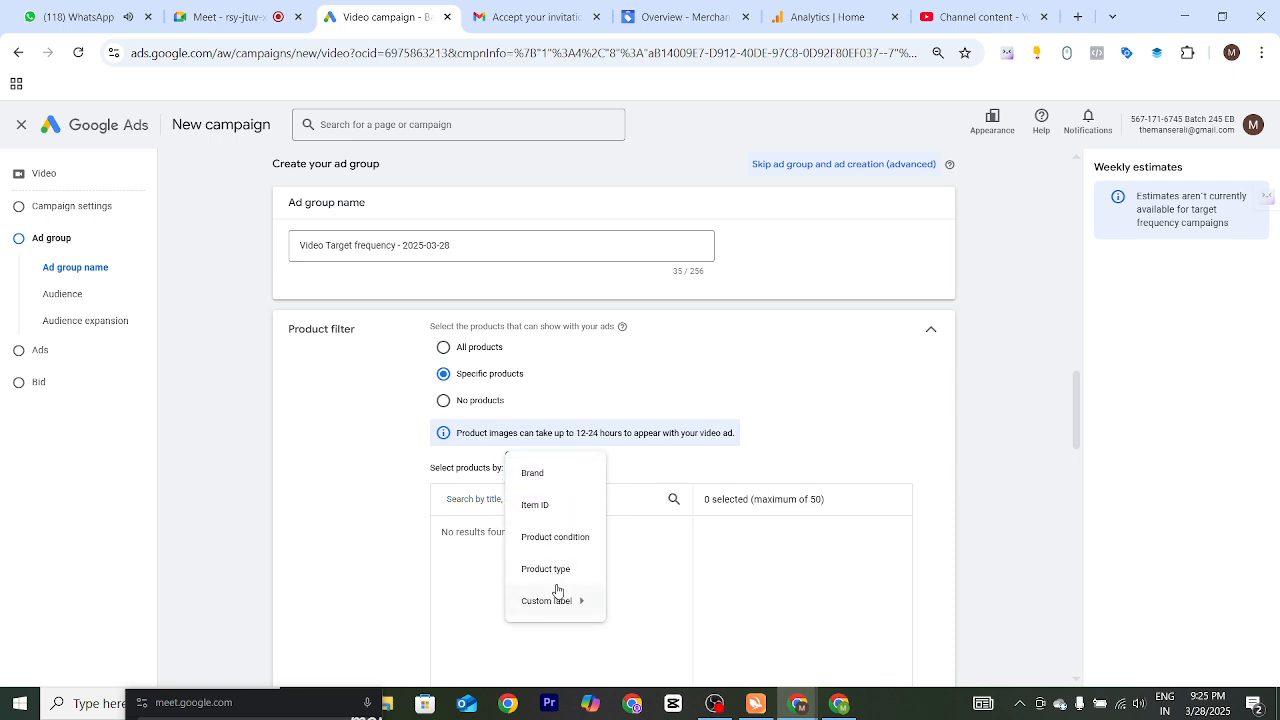
{"action": "left_click", "coordinate": [546, 508]}
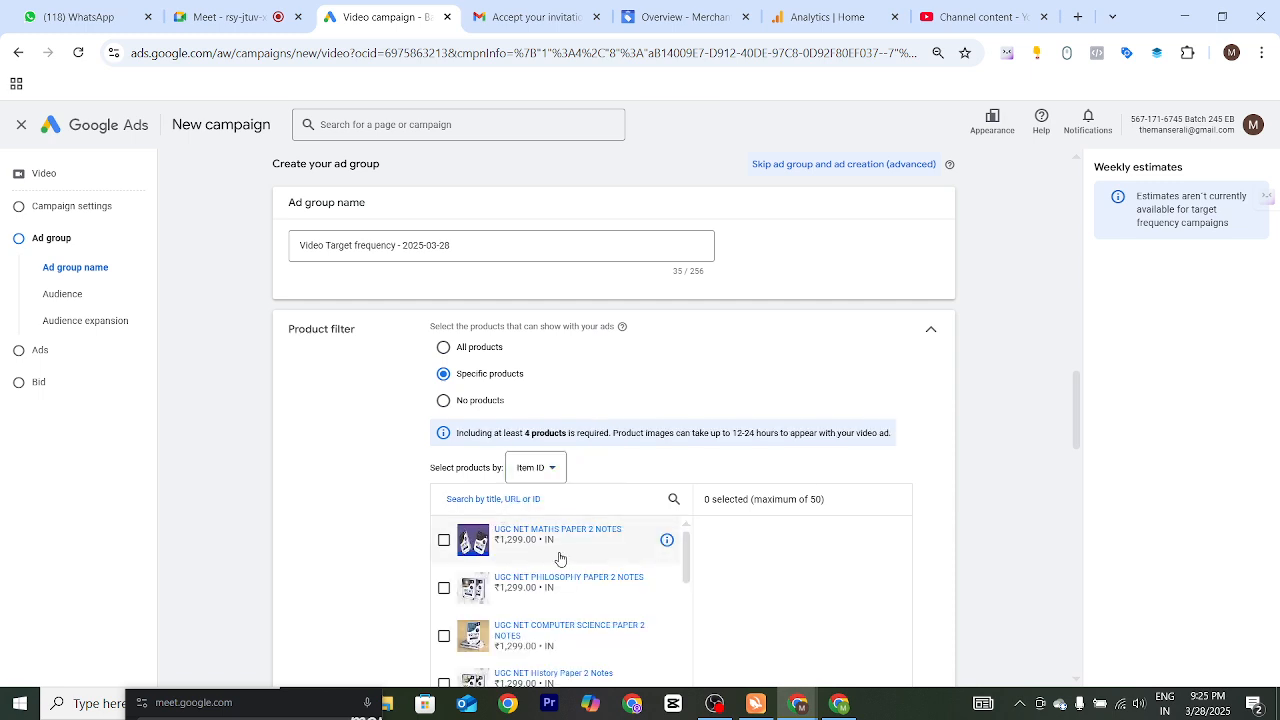
- Add the UGC NET Maths, Philosophy, Computer Science and History Paper 2 notes to the product filter, and collapse the section
{"action": "left_click", "coordinate": [444, 540]}
{"action": "left_click", "coordinate": [444, 588]}
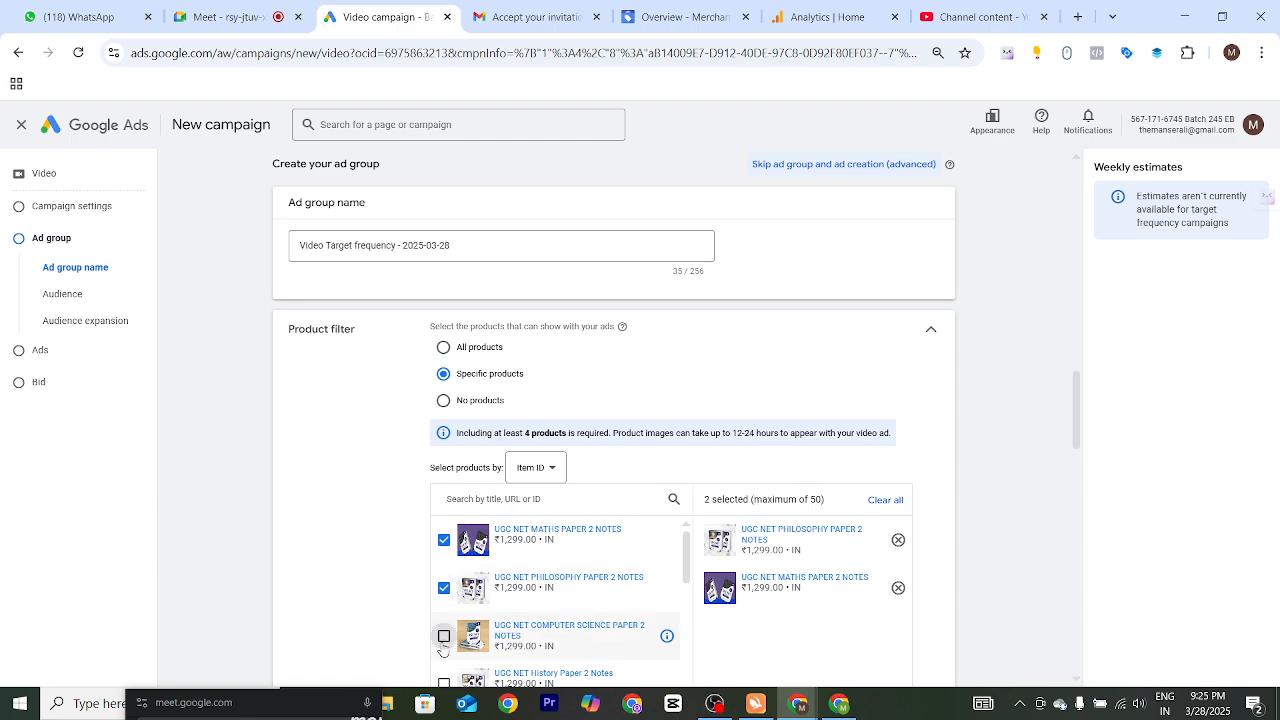
{"action": "left_click", "coordinate": [444, 636]}
{"action": "left_click", "coordinate": [444, 683]}
{"action": "scroll", "coordinate": [505, 617], "scroll_direction": "down", "scroll_amount": 3}
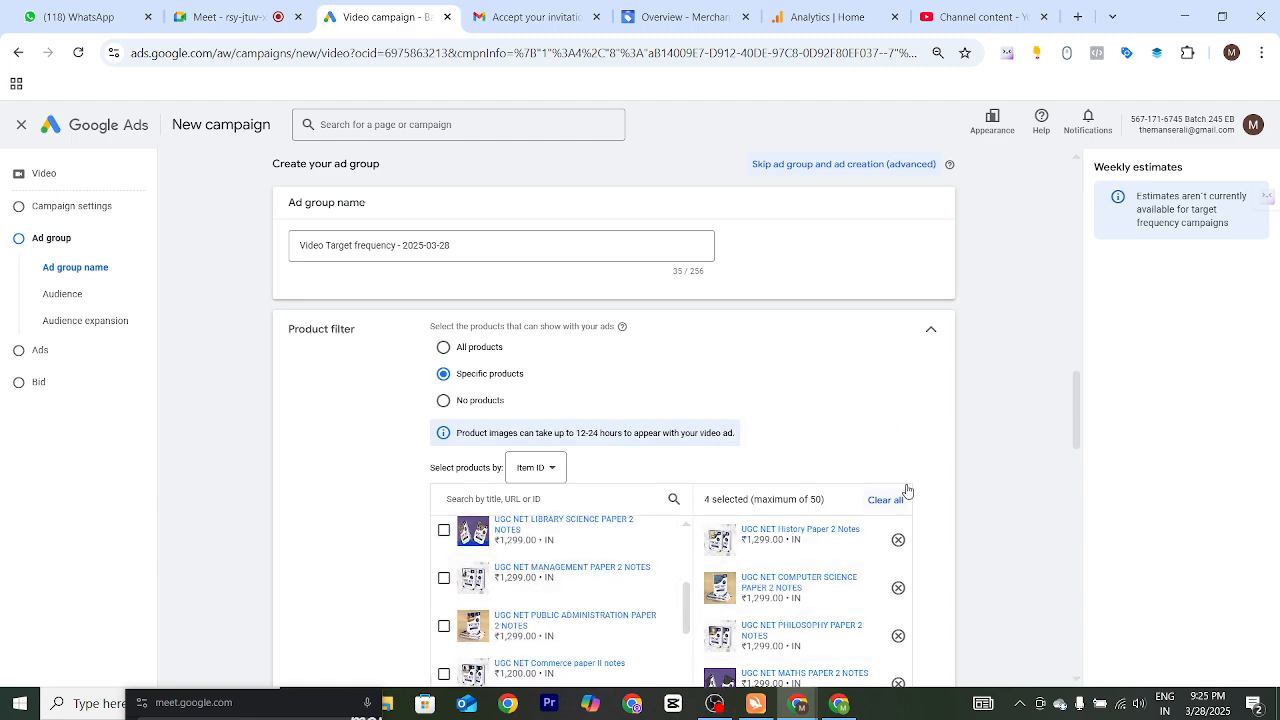
{"action": "scroll", "coordinate": [900, 495], "scroll_direction": "down", "scroll_amount": 3}
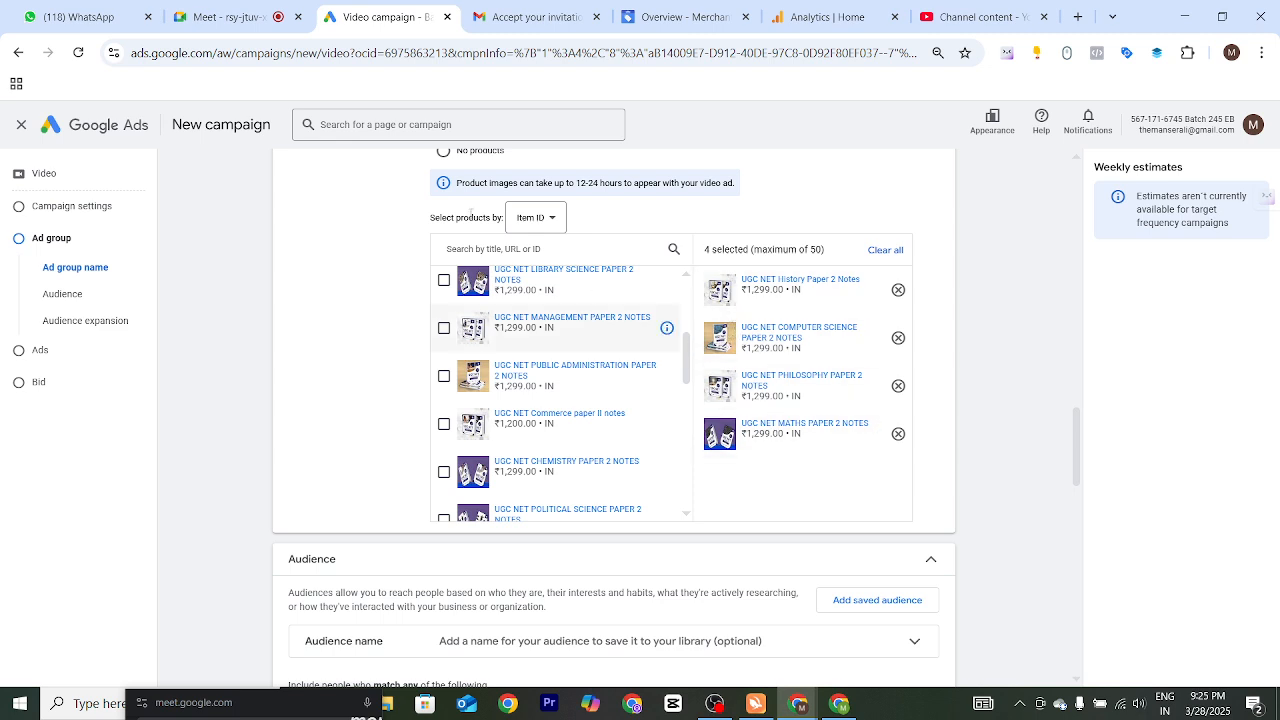
{"action": "scroll", "coordinate": [896, 298], "scroll_direction": "up", "scroll_amount": 2}
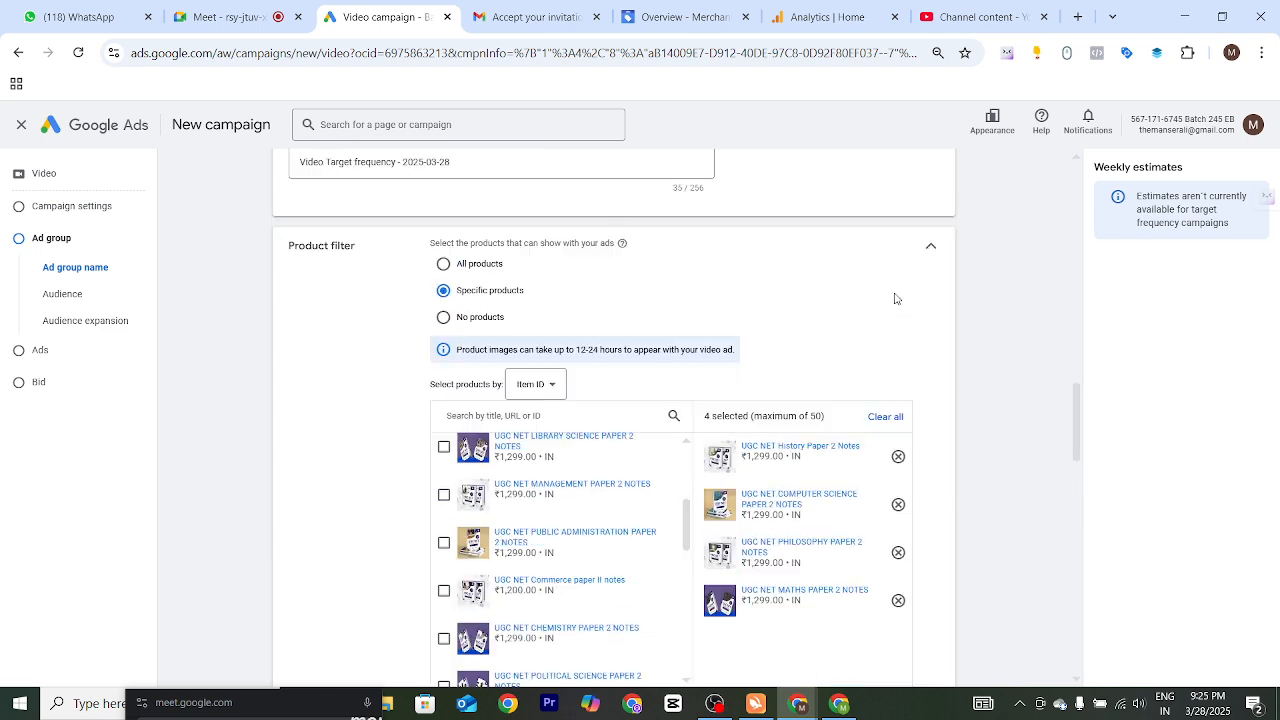
{"action": "left_click", "coordinate": [929, 248]}
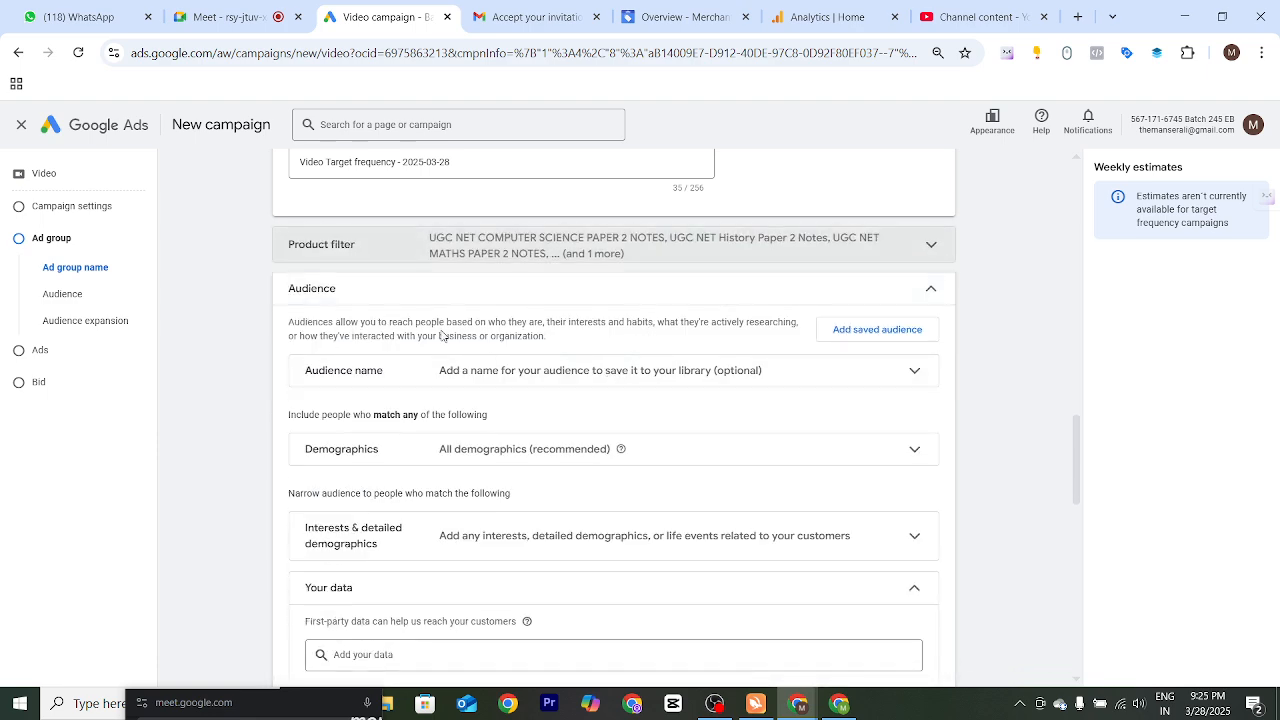
- Restrict the audience demographics to Female by excluding Male and Unknown genders, and collapse the Demographics section
{"action": "scroll", "coordinate": [519, 500], "scroll_direction": "down", "scroll_amount": 1}
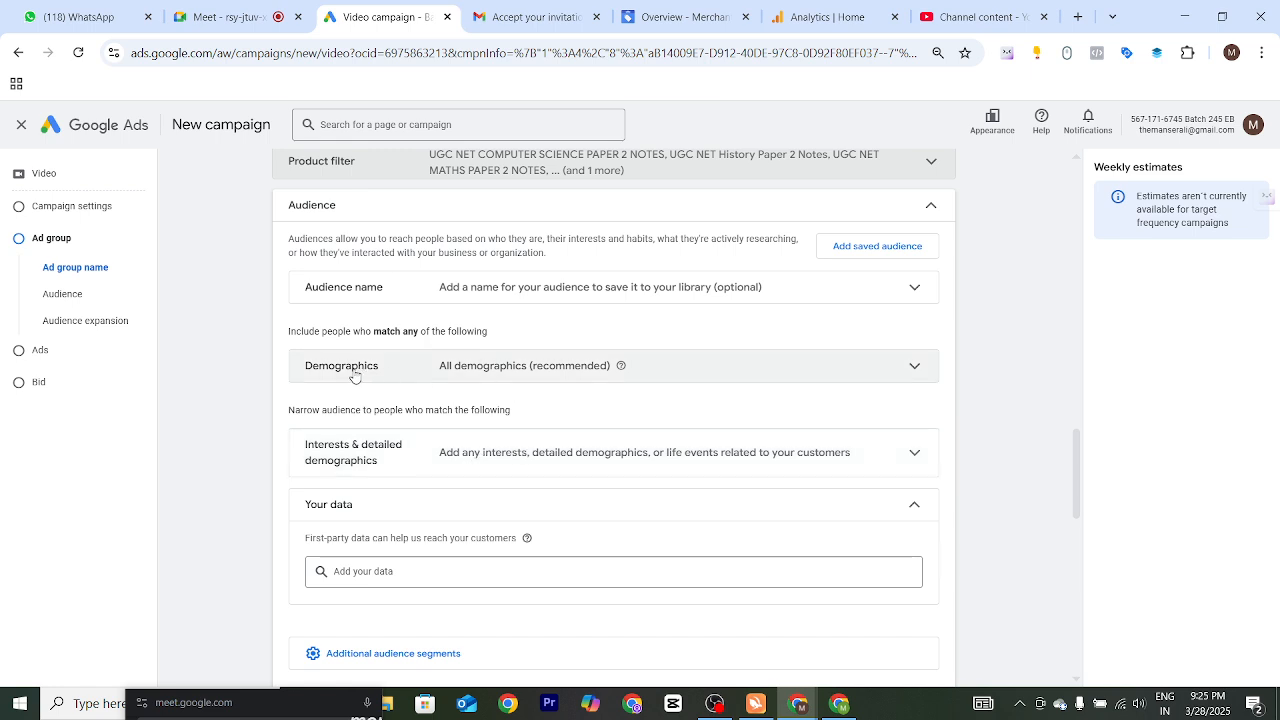
{"action": "left_click", "coordinate": [531, 367]}
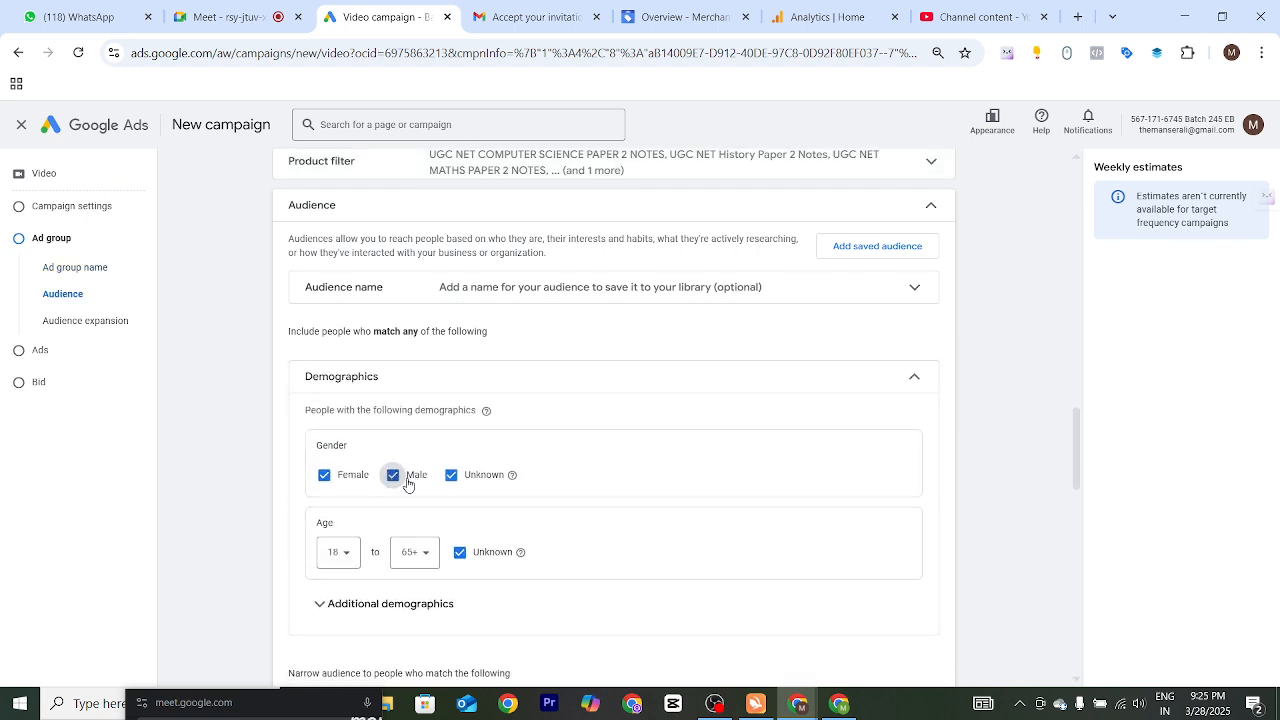
{"action": "left_click", "coordinate": [393, 476]}
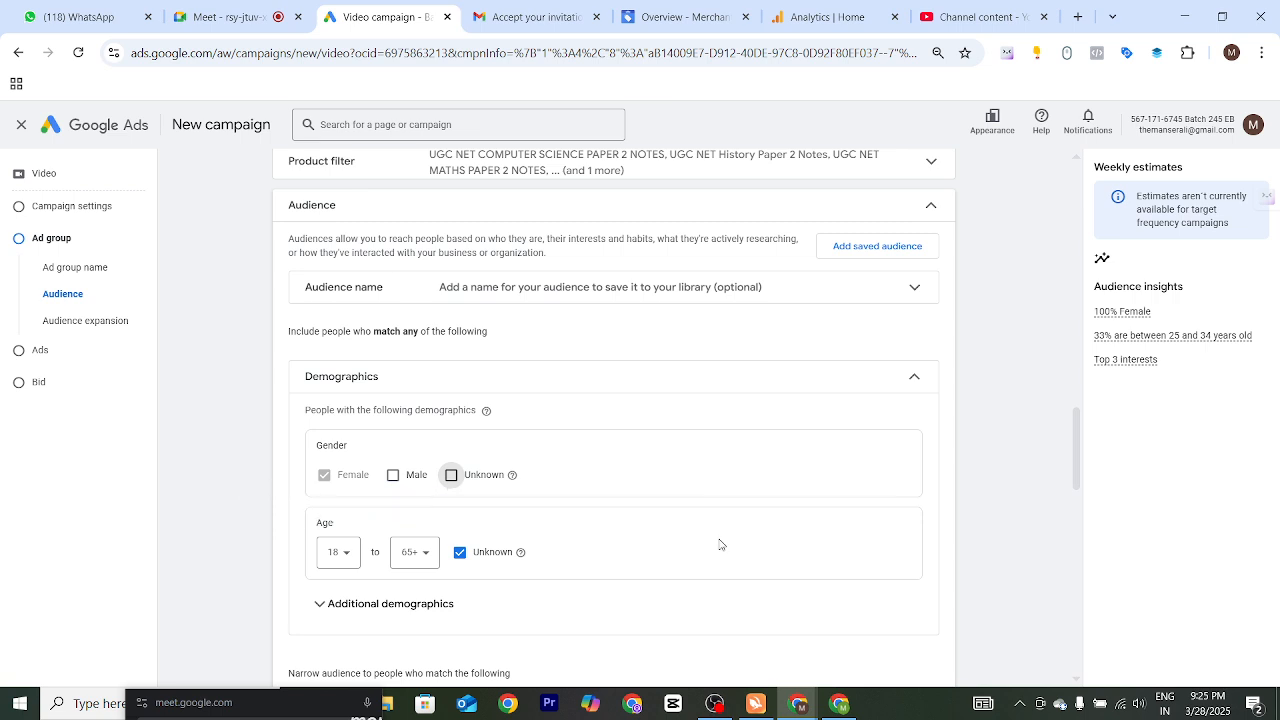
{"action": "left_click", "coordinate": [913, 381]}
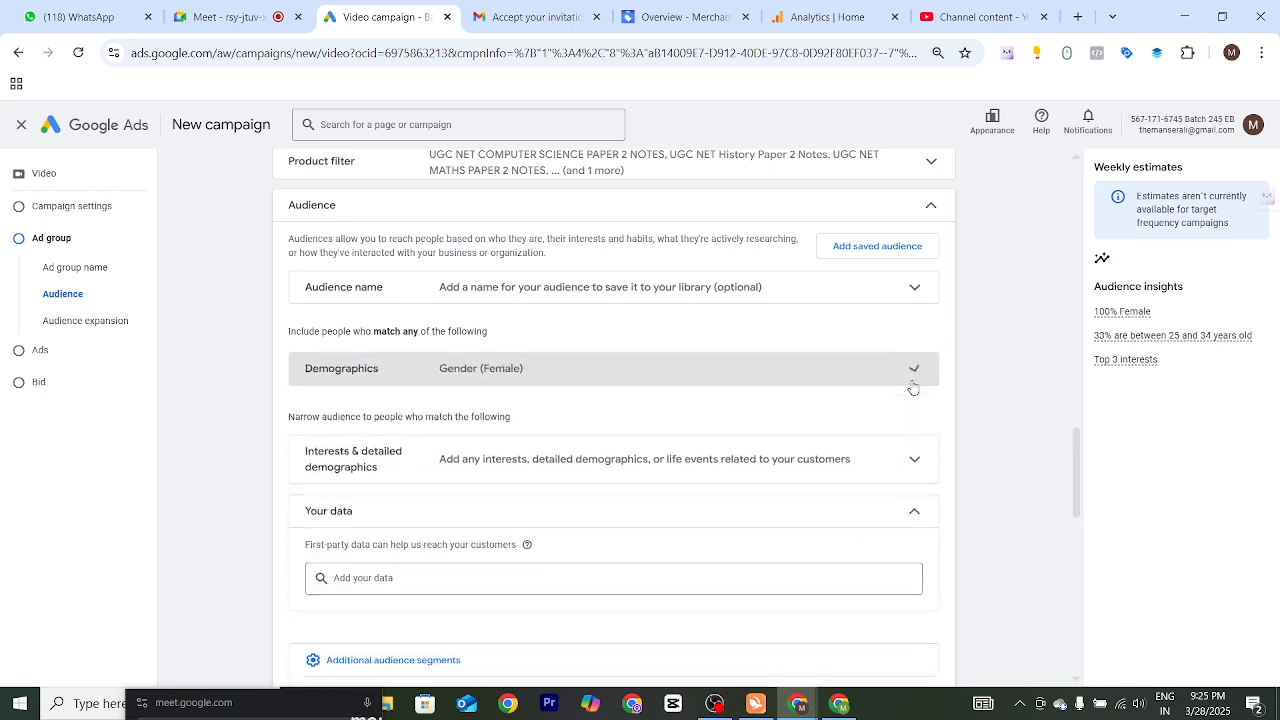
- Expand Interests & detailed demographics, search the segments for "net education" and look through the matches
{"action": "left_click", "coordinate": [900, 456]}
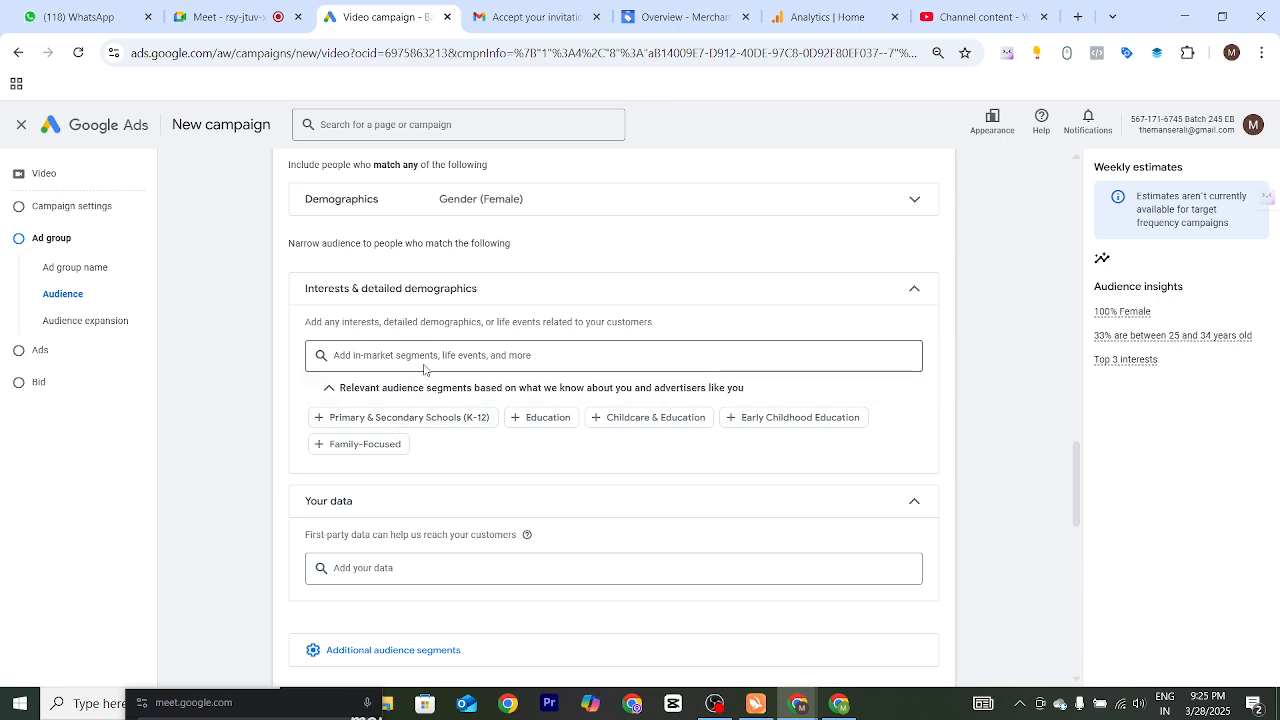
{"action": "left_click", "coordinate": [424, 369]}
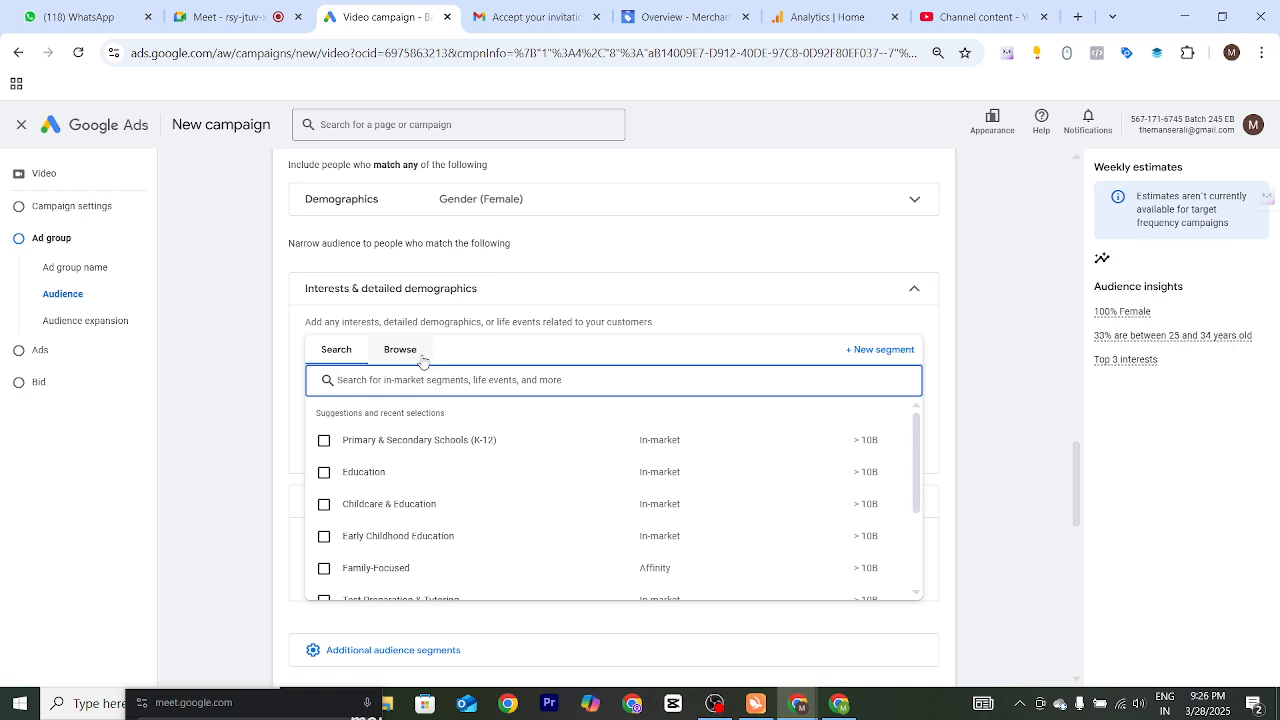
{"action": "type", "text": "net educa"}
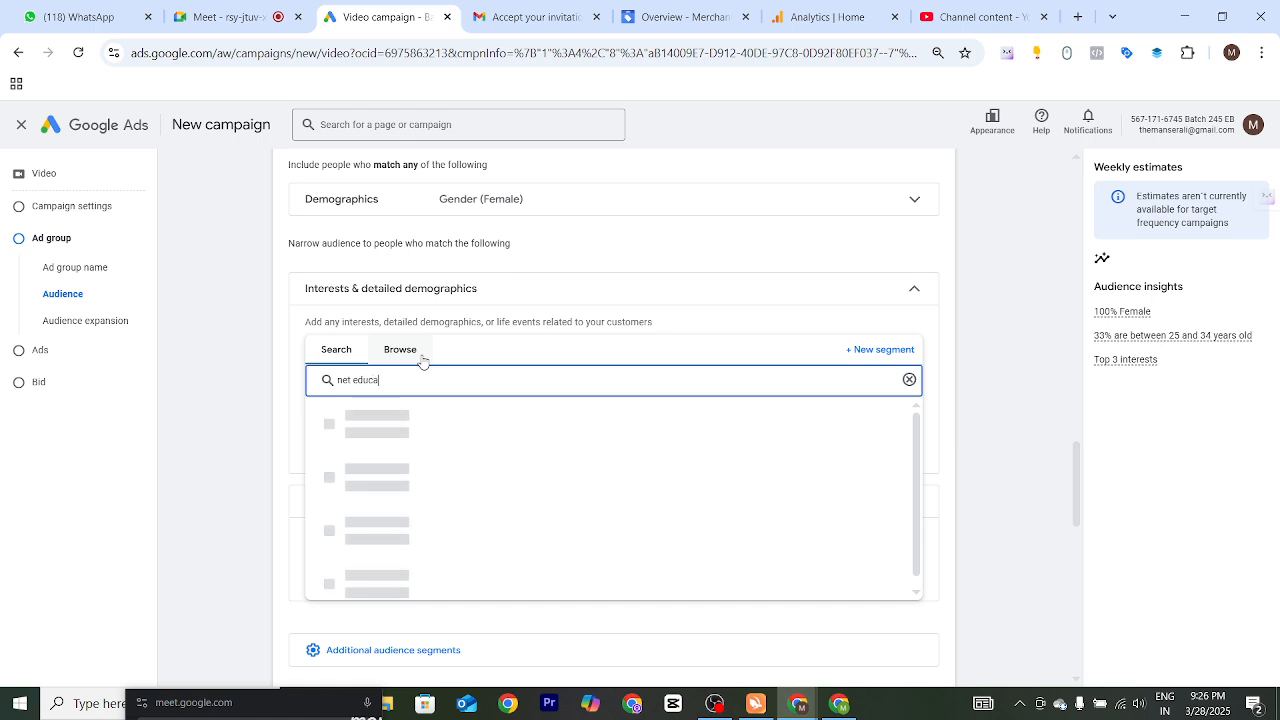
{"action": "type", "text": "tion"}
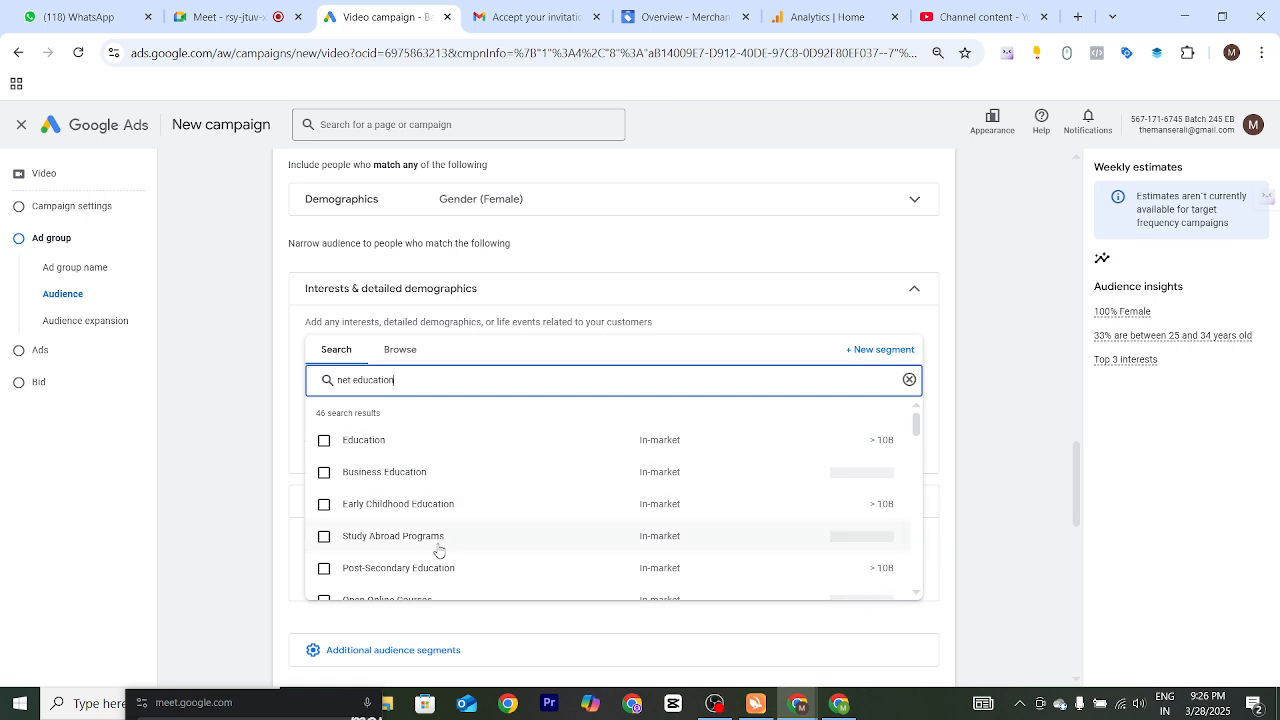
{"action": "scroll", "coordinate": [436, 550], "scroll_direction": "down", "scroll_amount": 1}
{"action": "scroll", "coordinate": [425, 525], "scroll_direction": "up", "scroll_amount": 1}
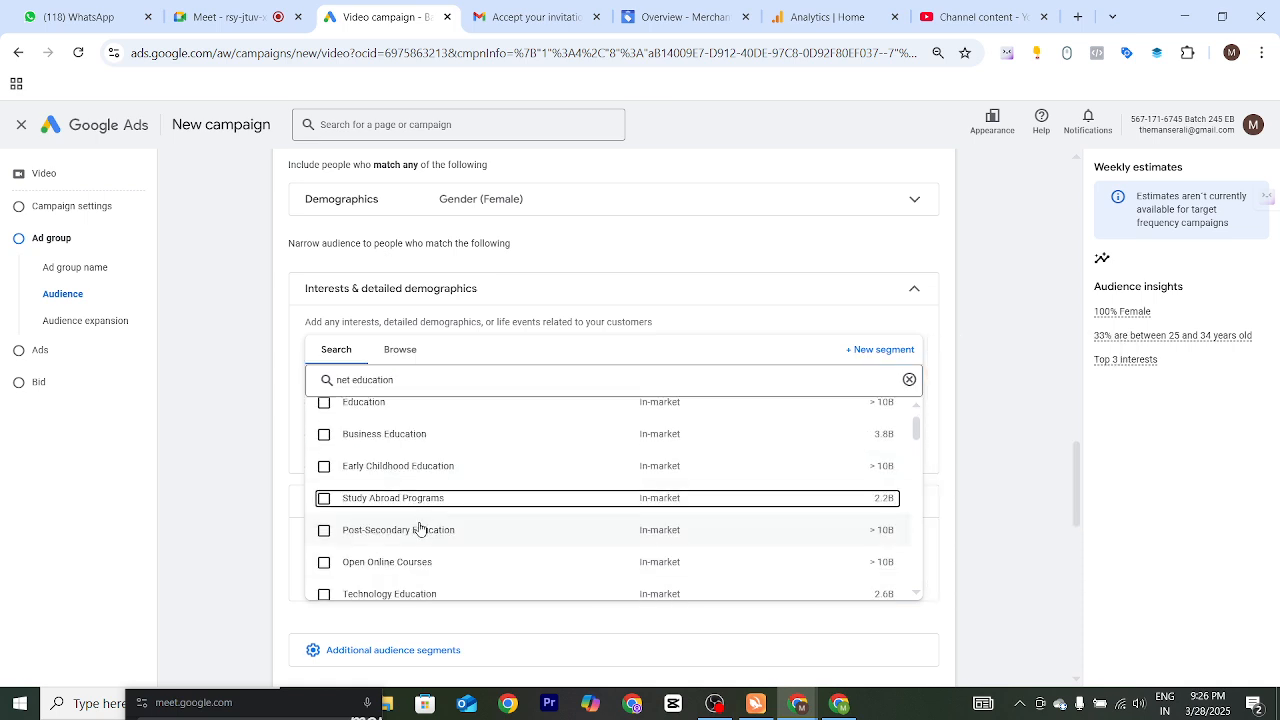
{"action": "scroll", "coordinate": [445, 549], "scroll_direction": "down", "scroll_amount": 2}
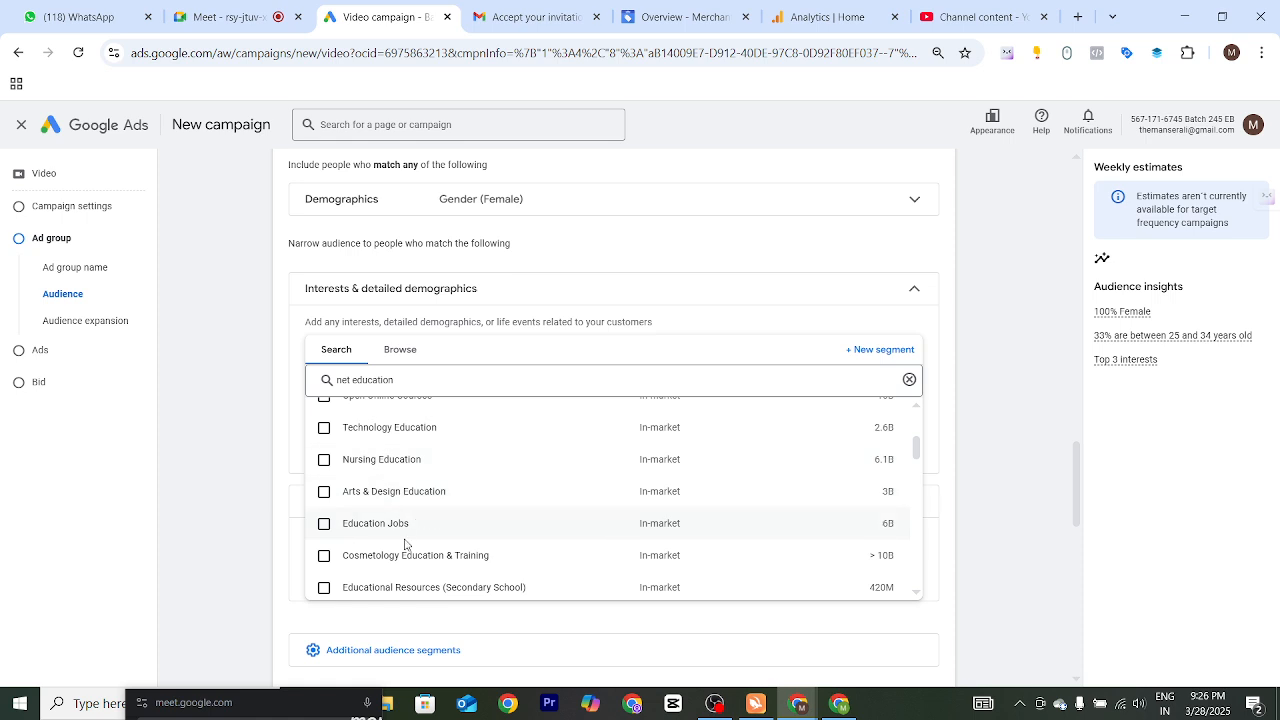
- Search the interest segments for "nta" and look through the matches
{"action": "left_click", "coordinate": [387, 388]}
{"action": "left_click_drag", "start_coordinate": [400, 378], "coordinate": [295, 372]}
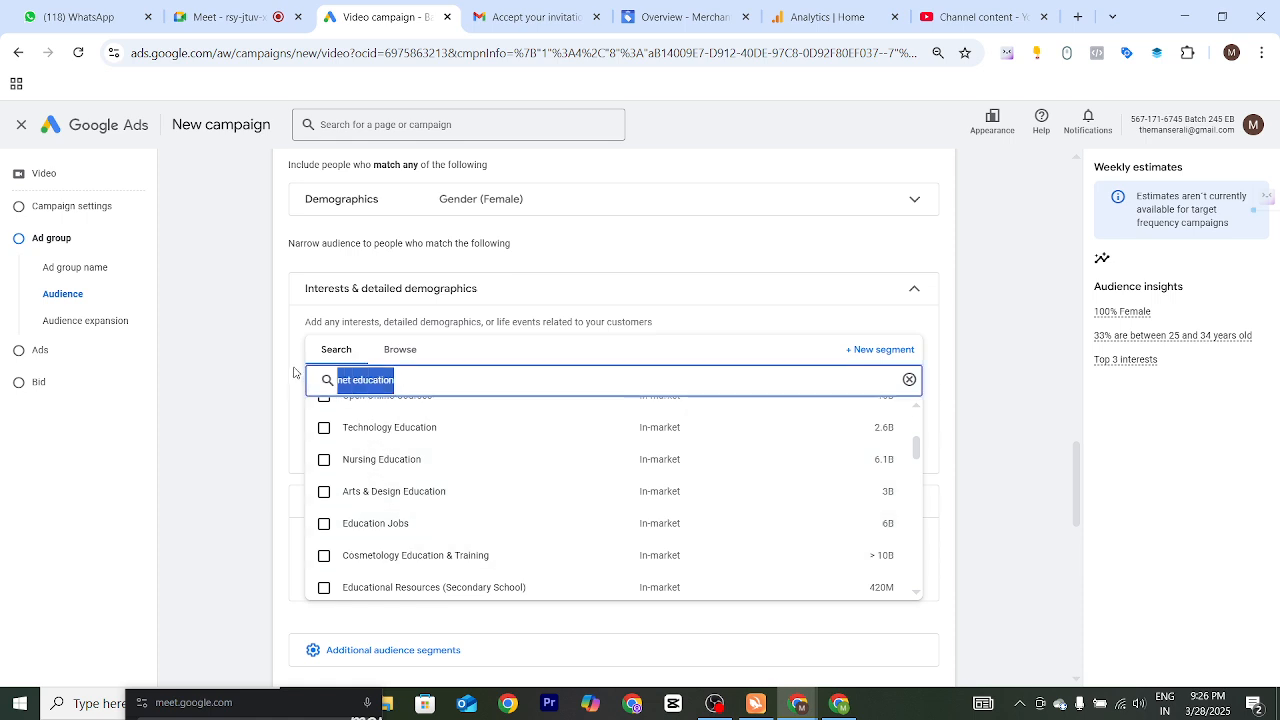
{"action": "type", "text": "nta"}
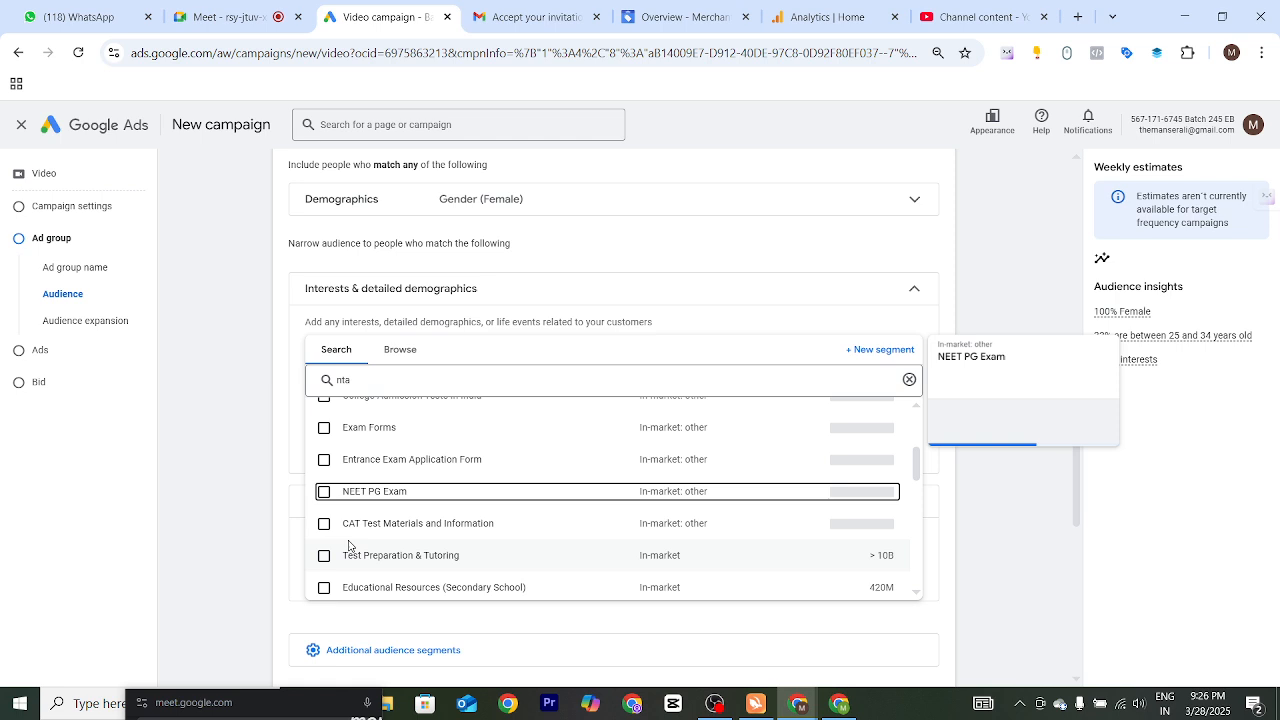
{"action": "scroll", "coordinate": [394, 569], "scroll_direction": "up", "scroll_amount": 2}
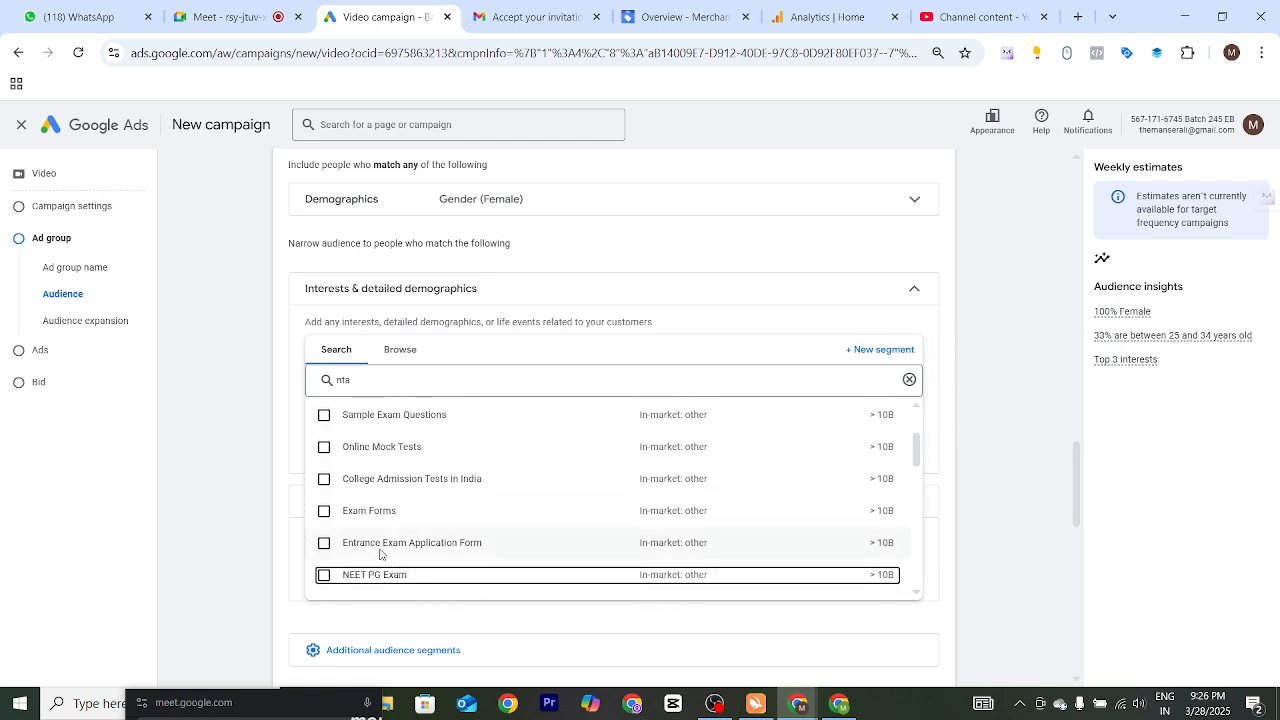
{"action": "scroll", "coordinate": [366, 517], "scroll_direction": "down", "scroll_amount": 2}
- Try searching the interest segments for "national elig" and clear the search
{"action": "left_click_drag", "start_coordinate": [352, 380], "coordinate": [328, 384]}
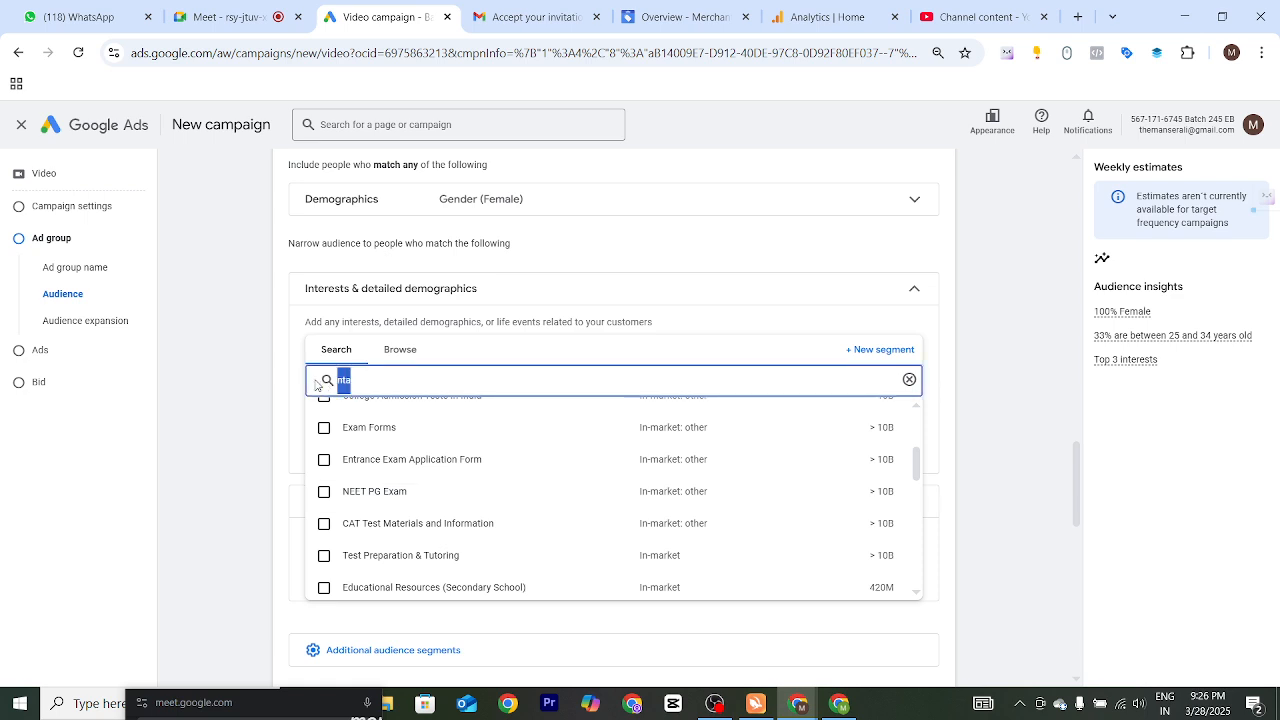
{"action": "type", "text": "ne"}
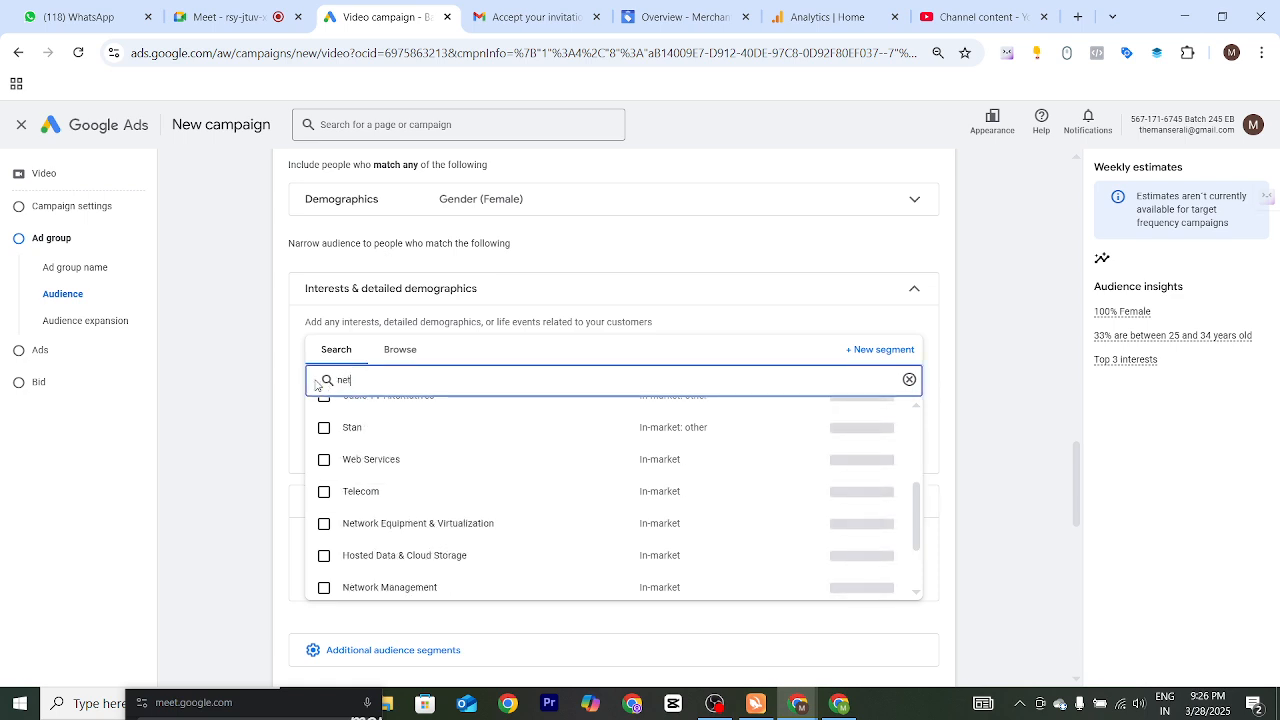
{"action": "key", "text": "BackSpace"}
{"action": "key", "text": "BackSpace"}
{"action": "type", "text": "nati"}
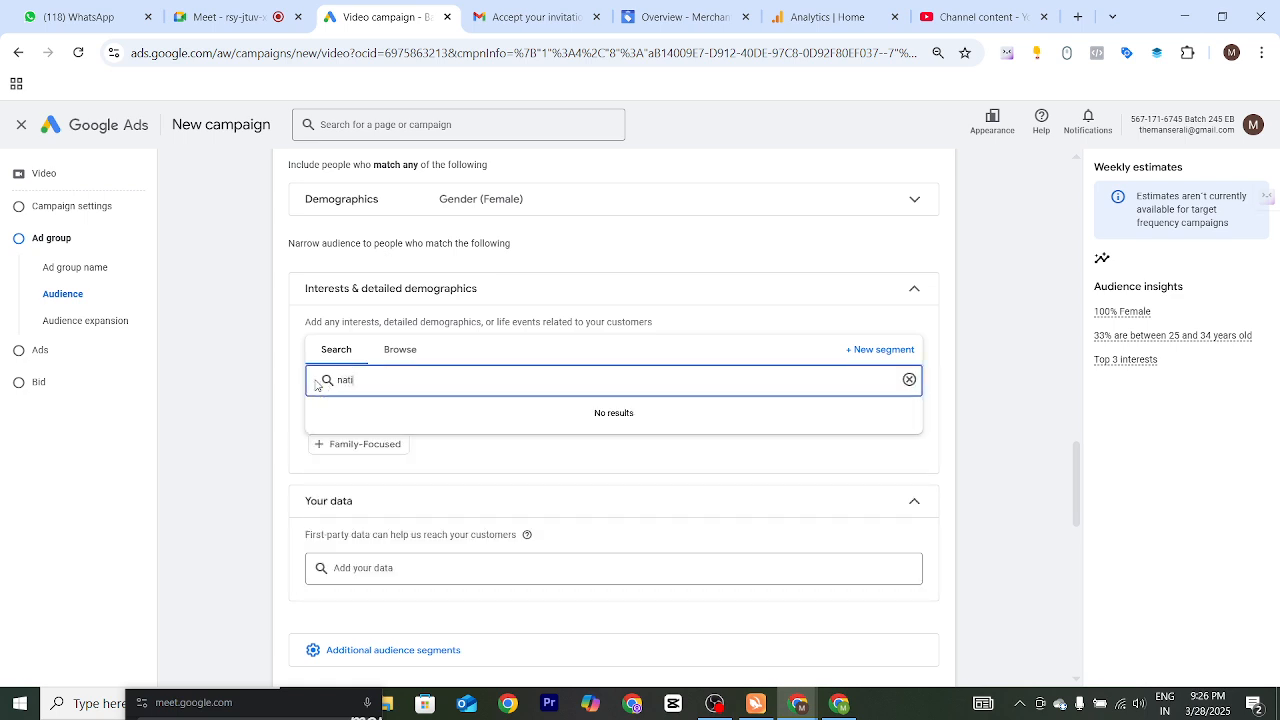
{"action": "type", "text": "cnal e"}
{"action": "key", "text": "BackSpace"}
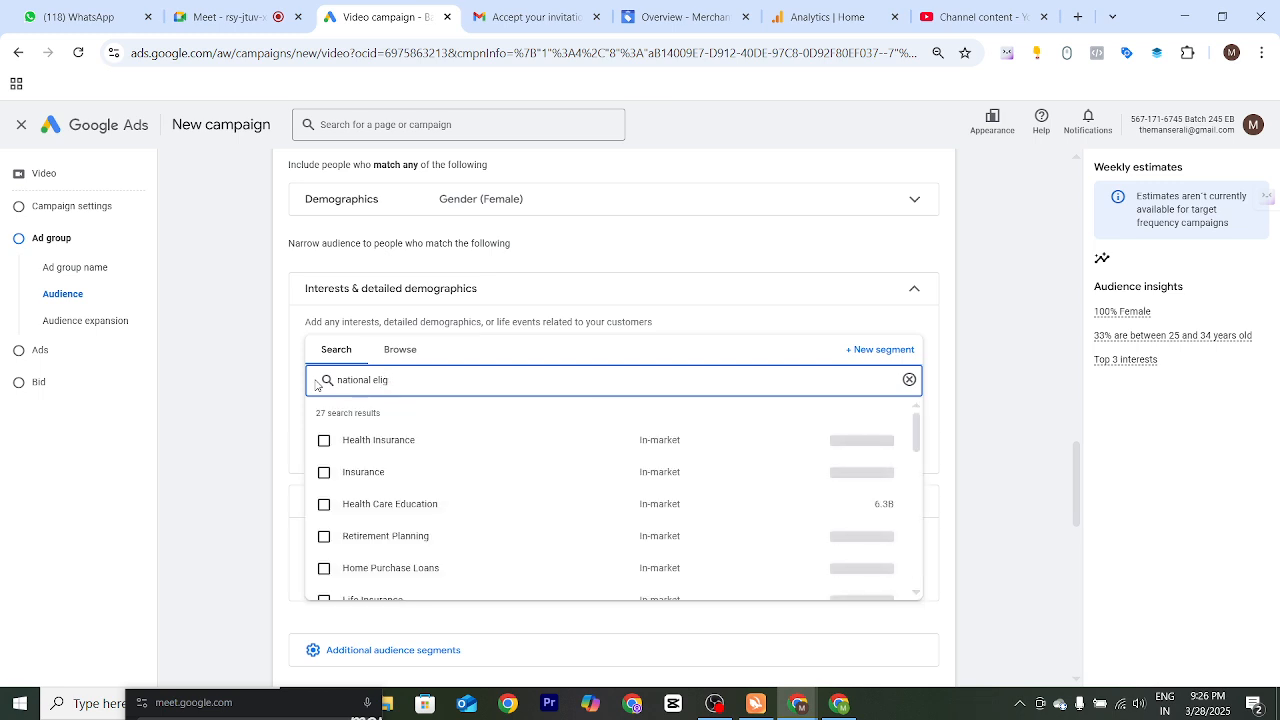
{"action": "key", "text": "BackSpace"}
{"action": "key", "text": "BackSpace"}
{"action": "key", "text": "BackSpace"}
{"action": "key", "text": "BackSpace"}
{"action": "key", "text": "BackSpace"}
{"action": "key", "text": "BackSpace"}
{"action": "key", "text": "BackSpace"}
{"action": "key", "text": "BackSpace"}
{"action": "key", "text": "BackSpace"}
{"action": "key", "text": "BackSpace"}
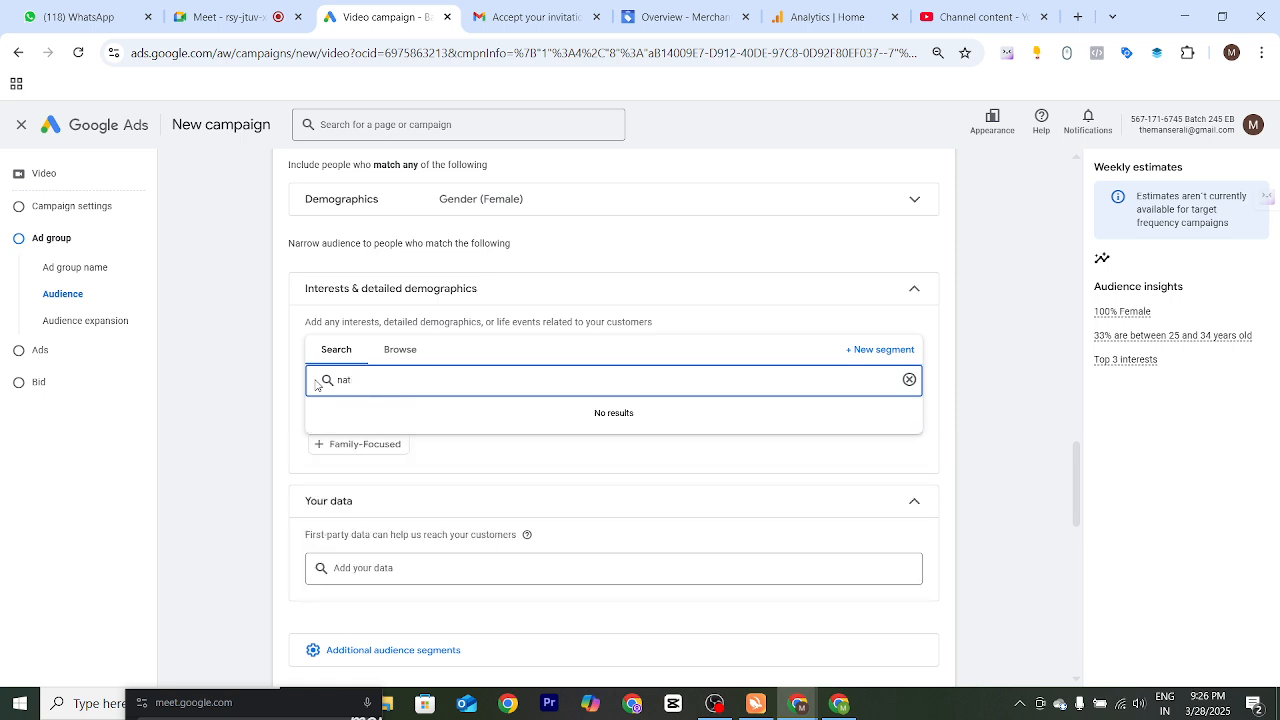
{"action": "key", "text": "BackSpace"}
{"action": "key", "text": "BackSpace"}
{"action": "key", "text": "BackSpace"}
- Search the interest segments for "education", add the Education in-market segment to the audience, and collapse the section
{"action": "type", "text": "edua"}
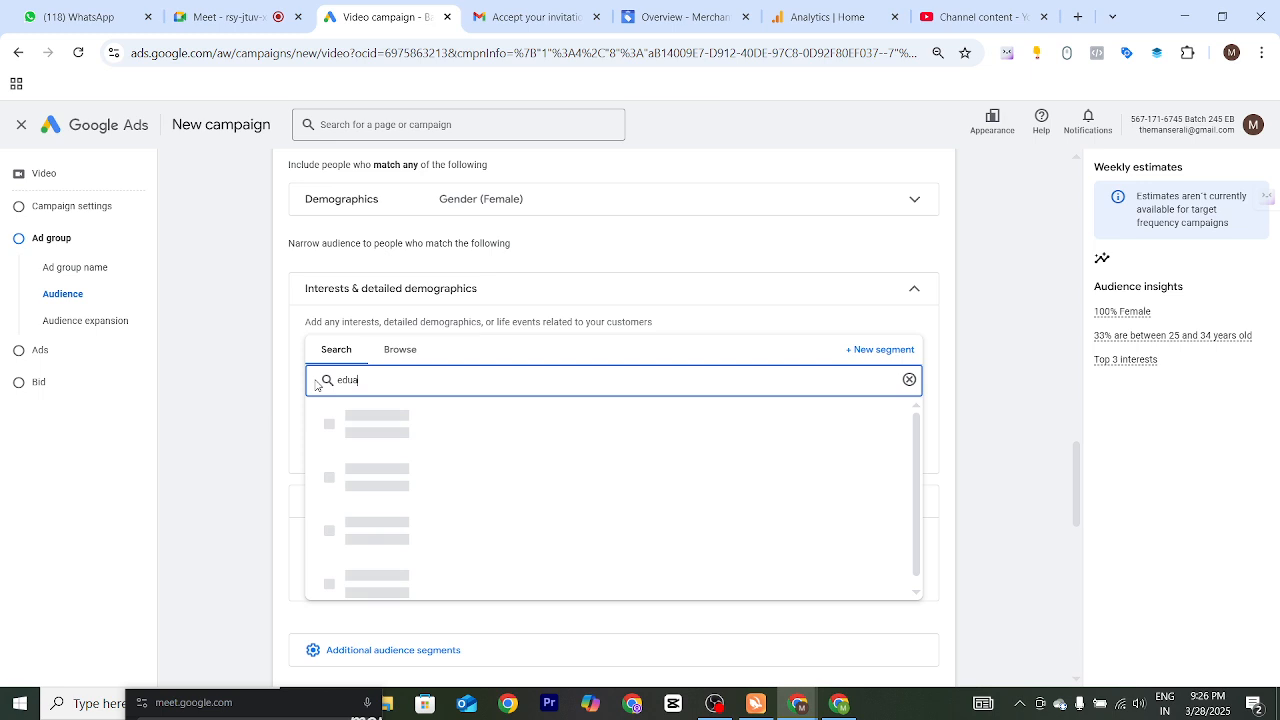
{"action": "key", "text": "BackSpace"}
{"action": "type", "text": "cation"}
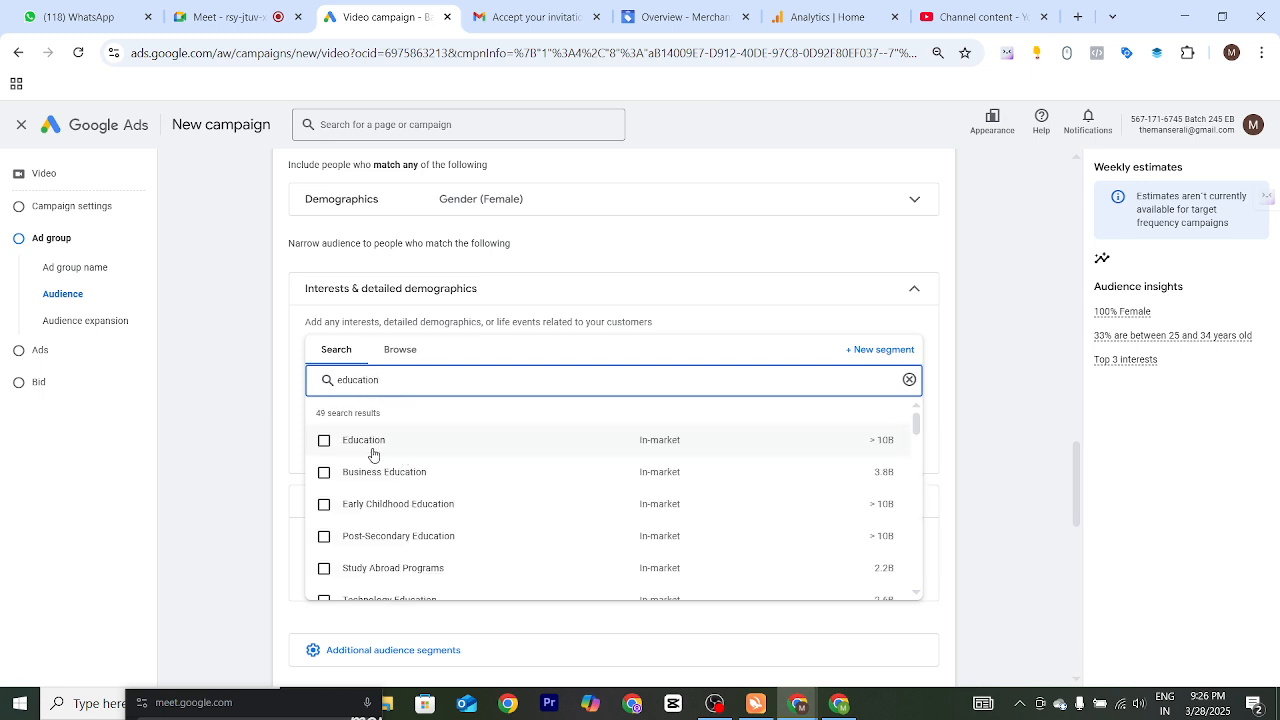
{"action": "left_click", "coordinate": [374, 443]}
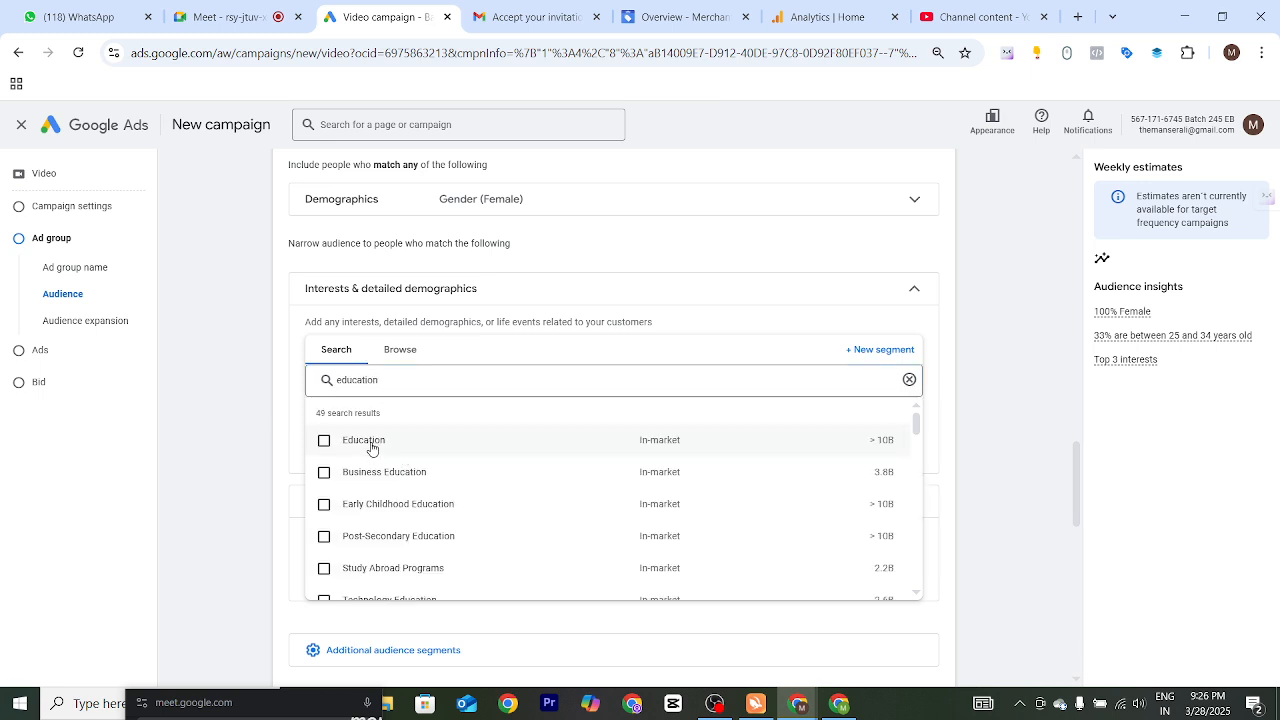
{"action": "left_click", "coordinate": [292, 405]}
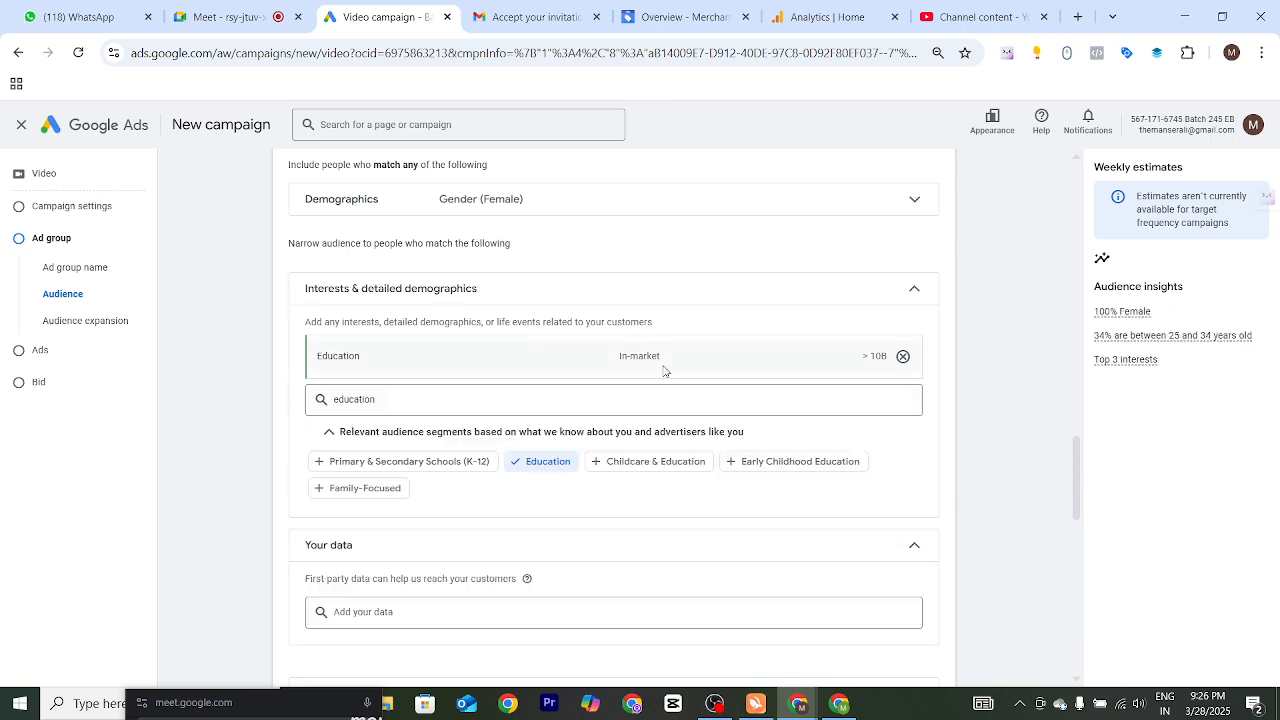
{"action": "mouse_move", "coordinate": [655, 363]}
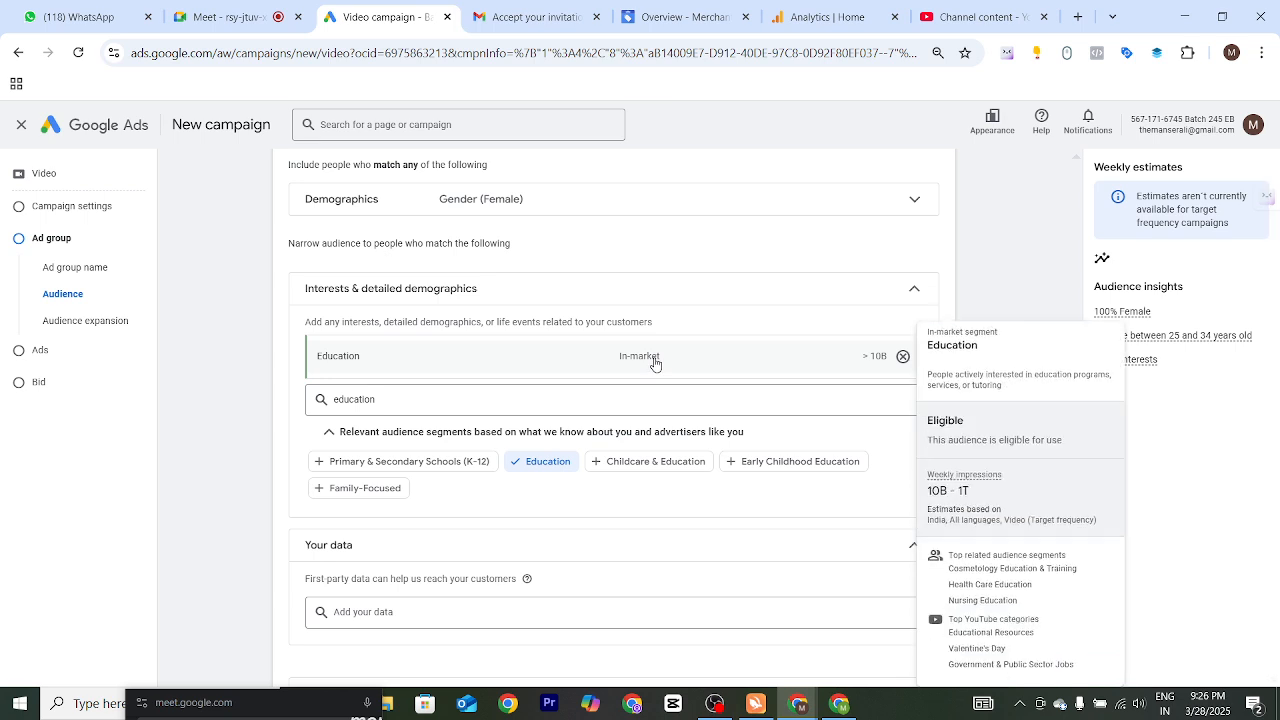
{"action": "left_click", "coordinate": [914, 289]}
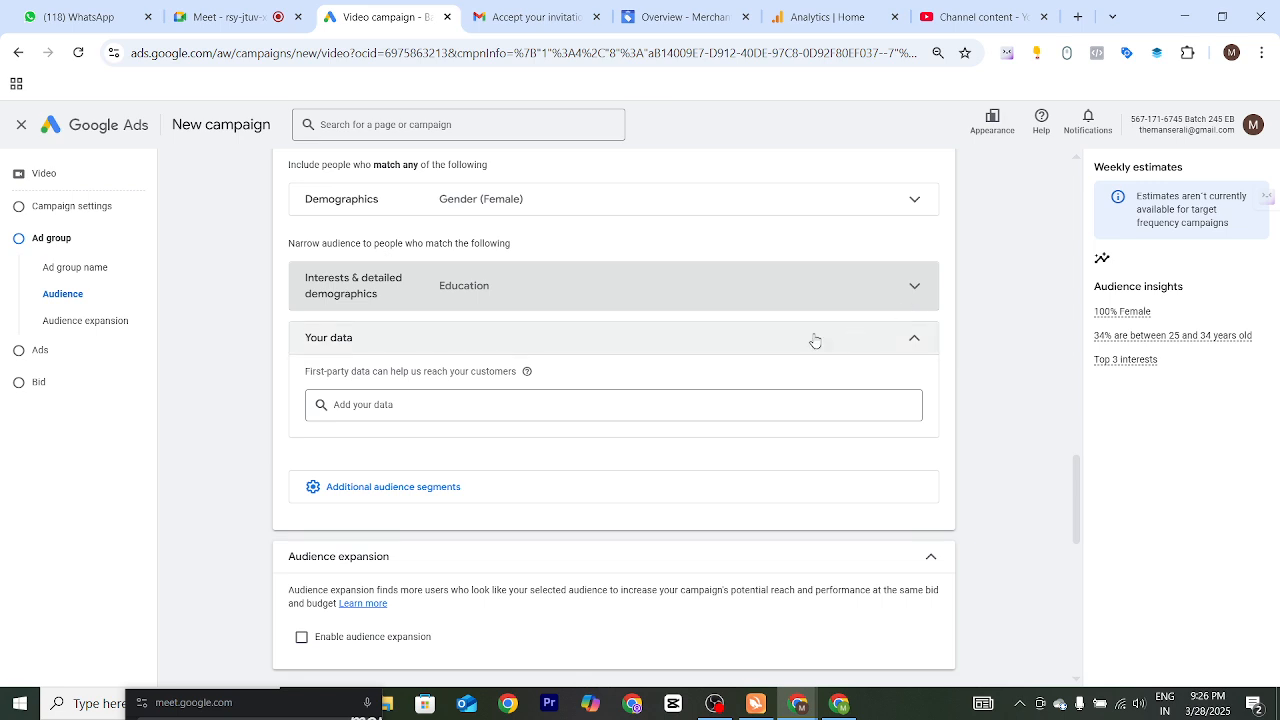
- Look through the first-party data segments, including the suggested ones and those under Website visitors, and close the list without adding any
{"action": "left_click", "coordinate": [403, 404]}
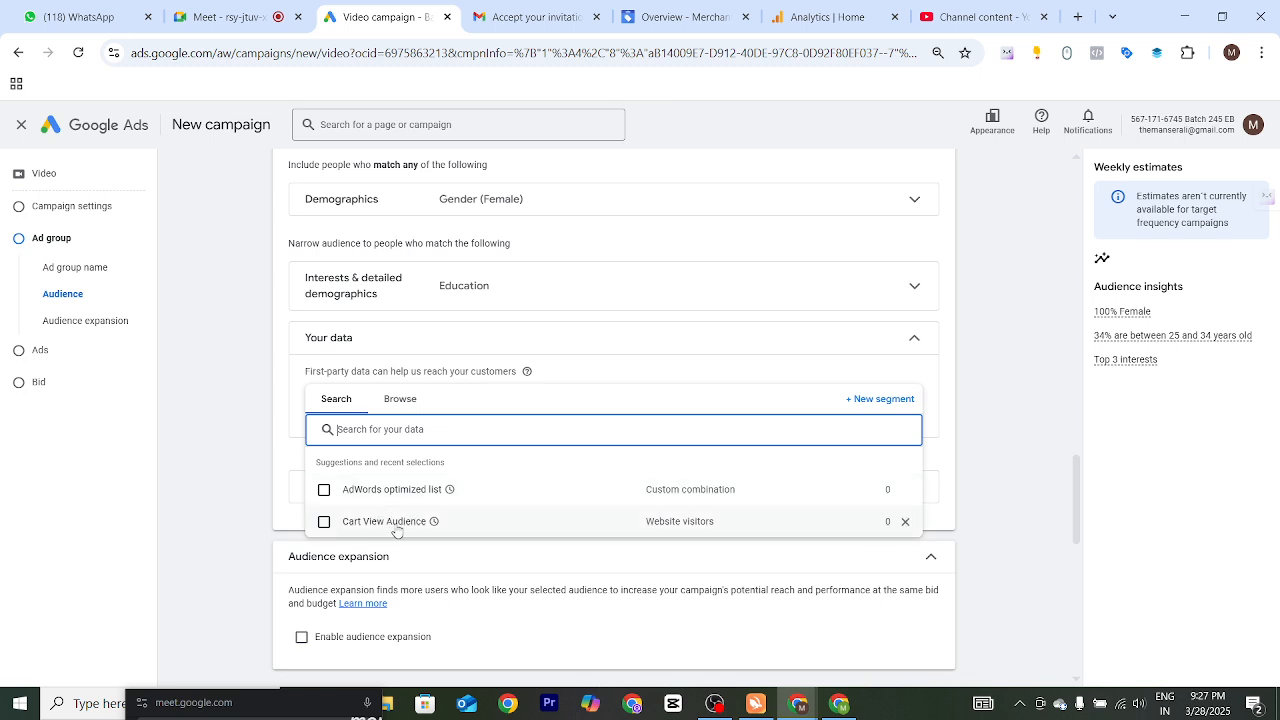
{"action": "mouse_move", "coordinate": [366, 534]}
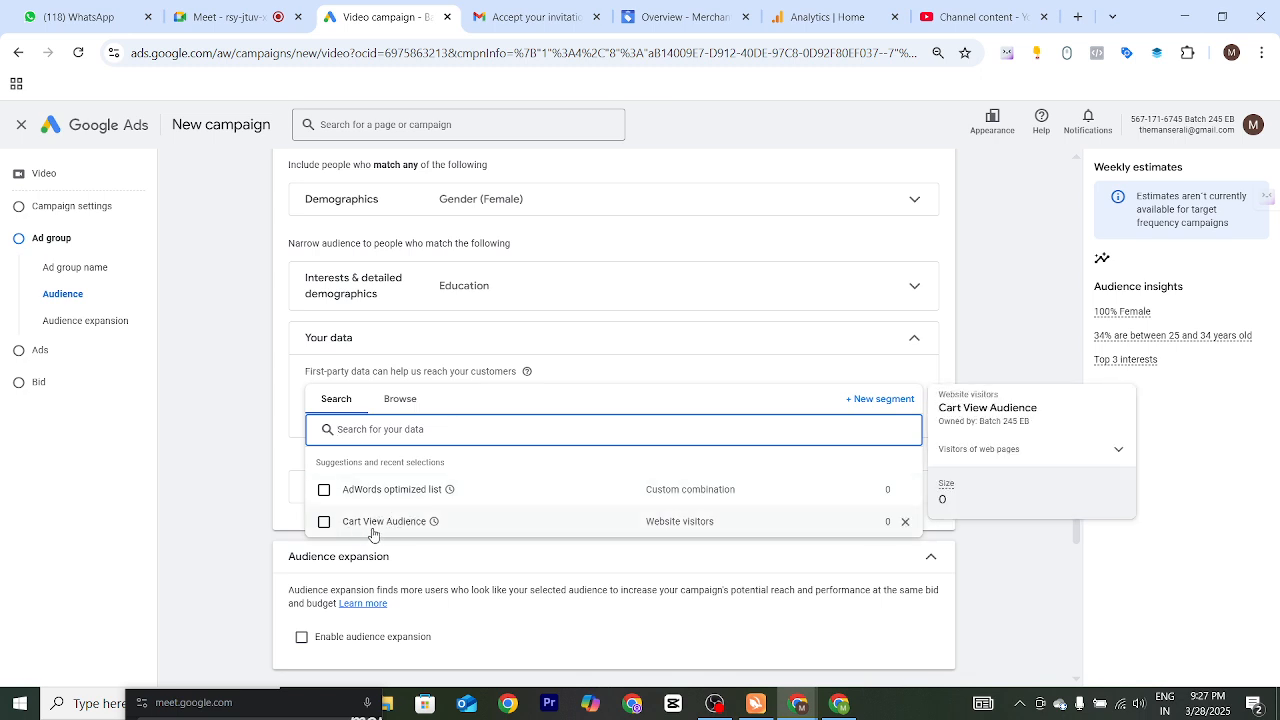
{"action": "mouse_move", "coordinate": [400, 497]}
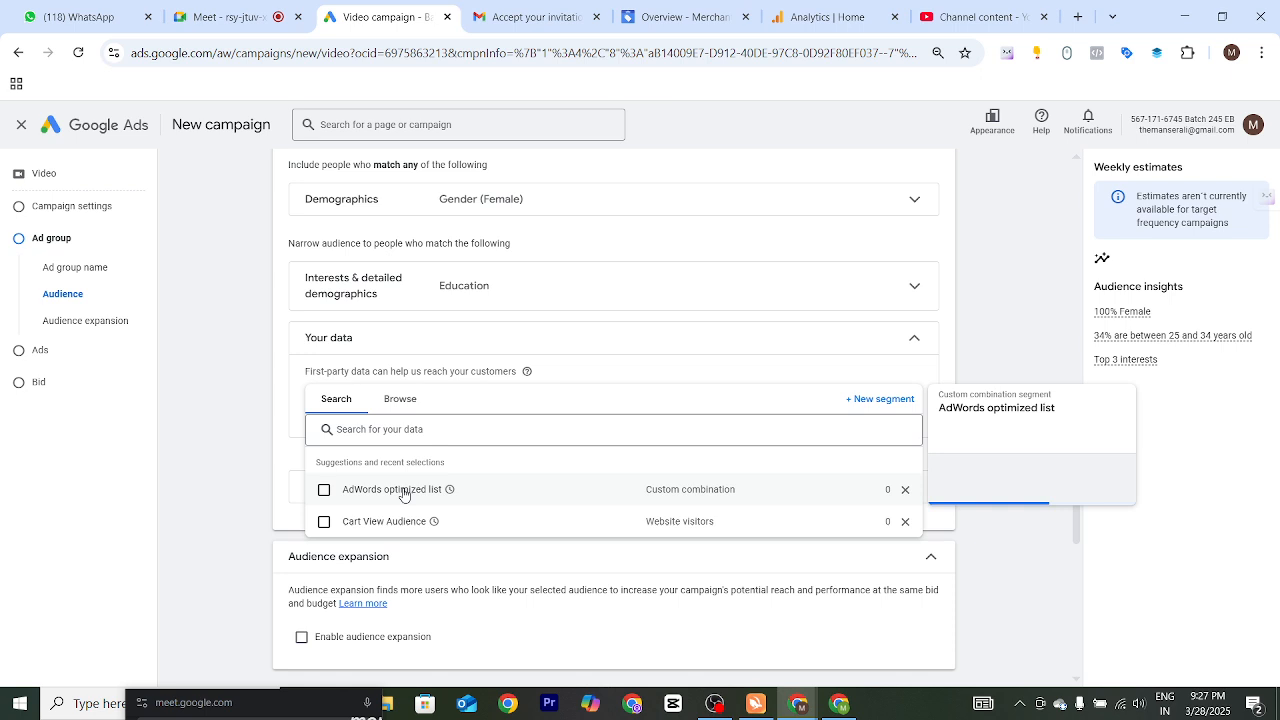
{"action": "left_click", "coordinate": [400, 399]}
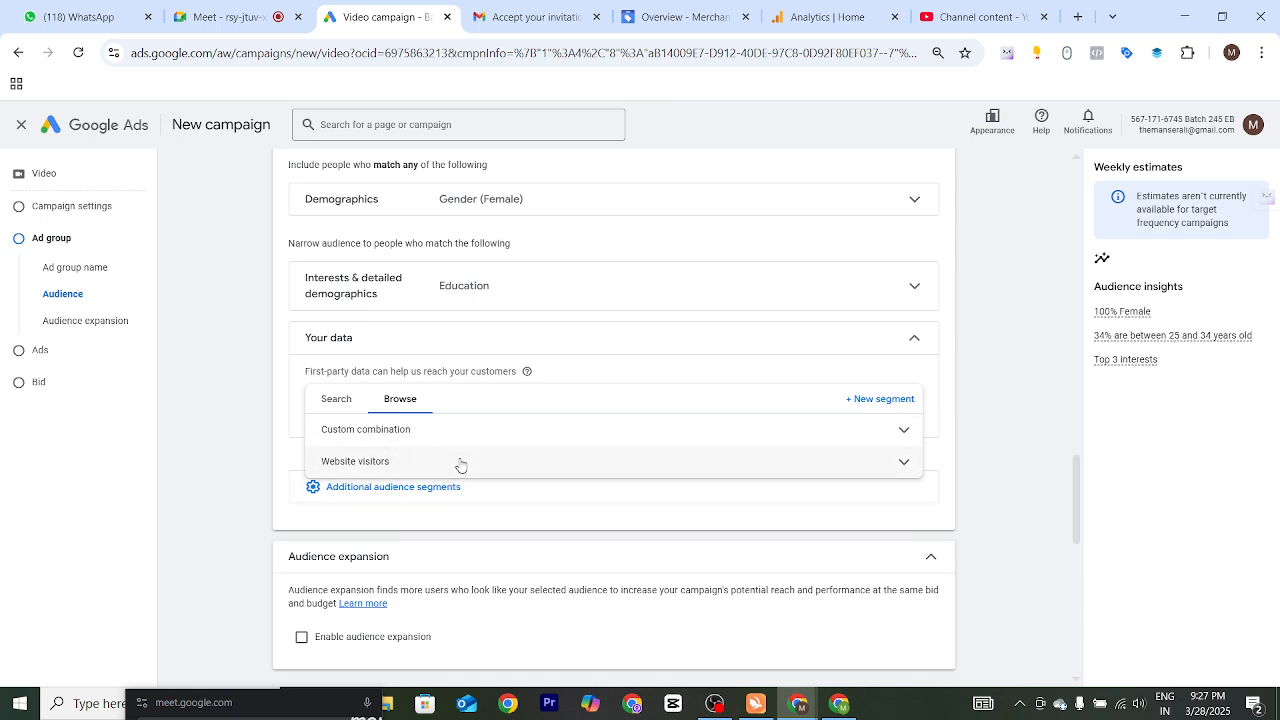
{"action": "left_click", "coordinate": [461, 463]}
{"action": "scroll", "coordinate": [414, 505], "scroll_direction": "down", "scroll_amount": 1}
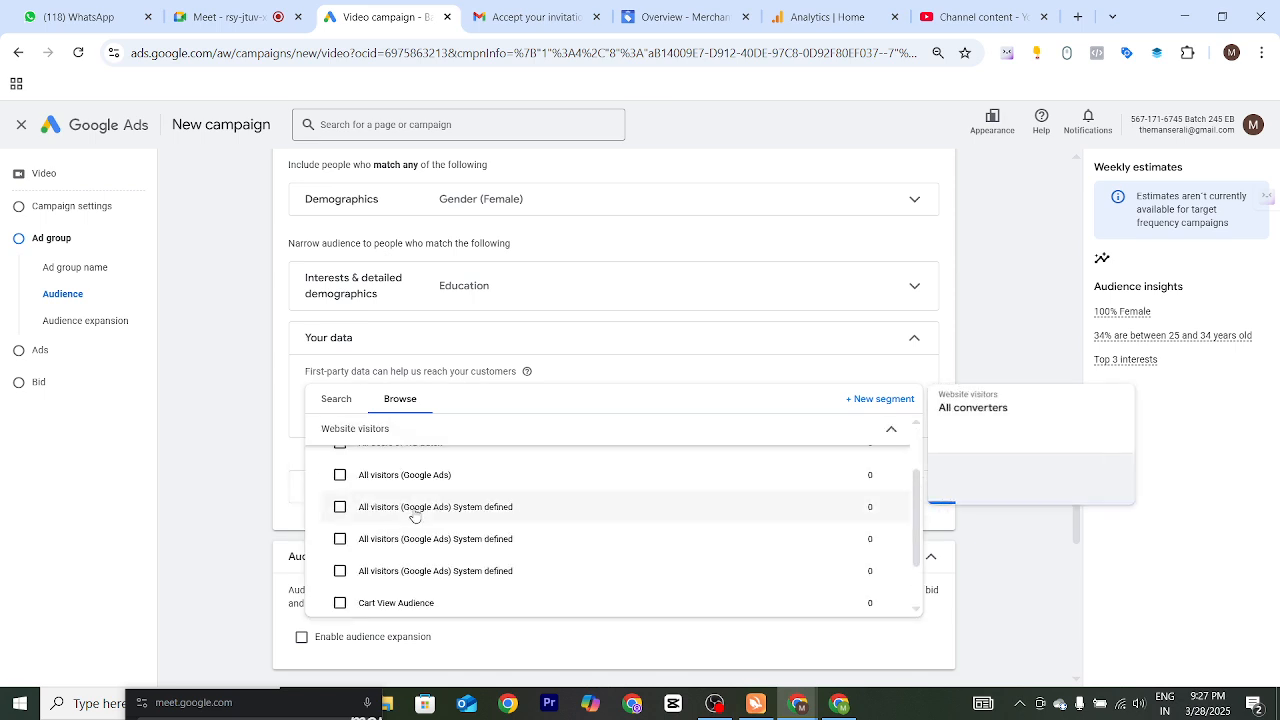
{"action": "scroll", "coordinate": [424, 541], "scroll_direction": "down", "scroll_amount": 1}
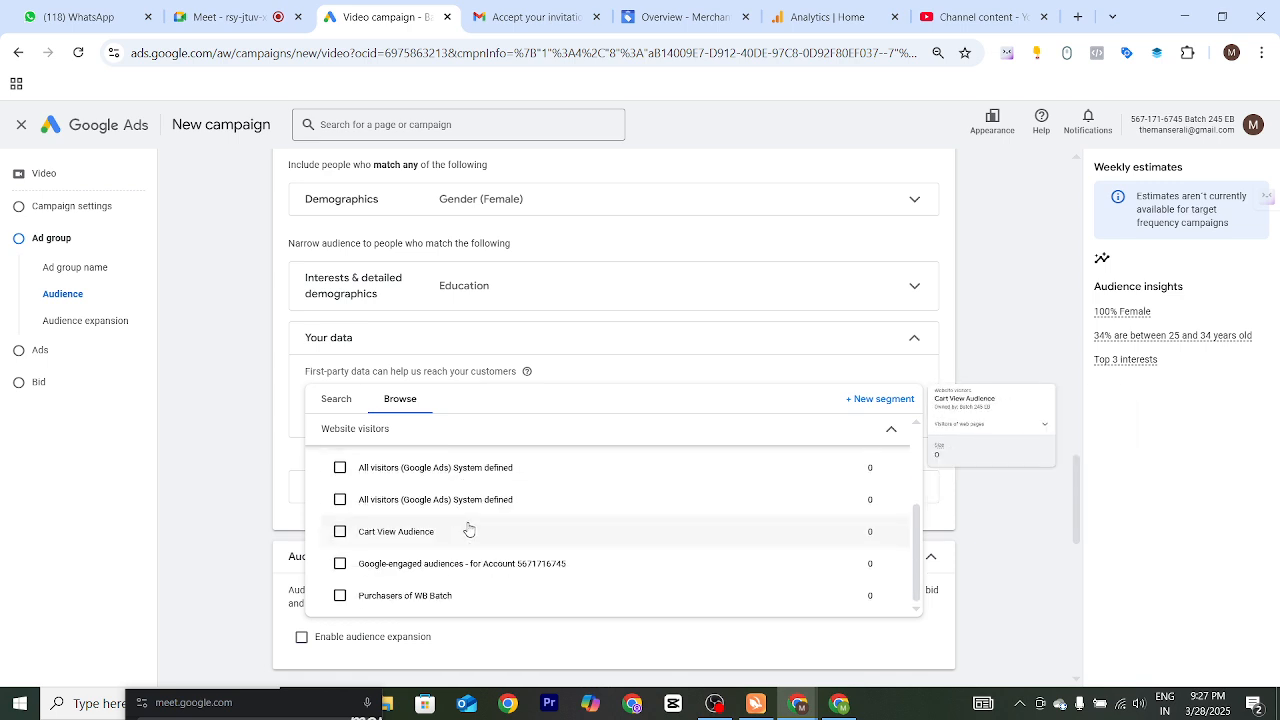
{"action": "scroll", "coordinate": [443, 520], "scroll_direction": "up", "scroll_amount": 3}
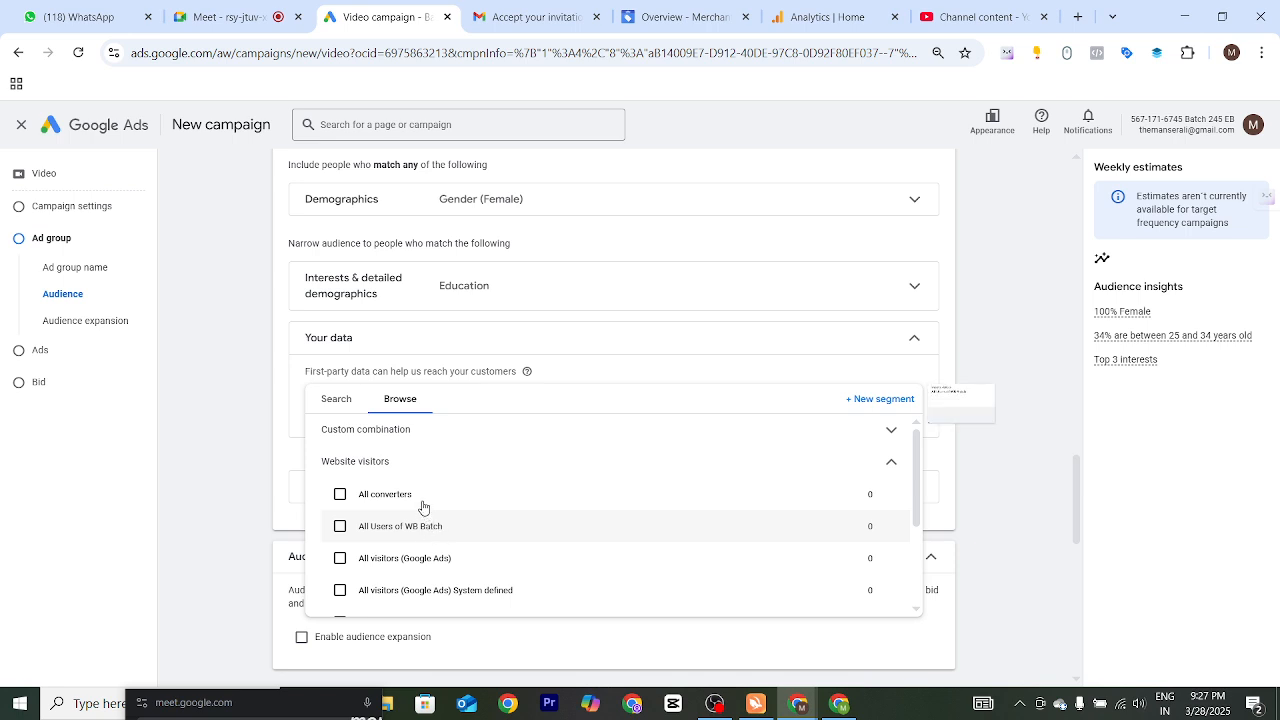
{"action": "left_click", "coordinate": [891, 463]}
{"action": "left_click", "coordinate": [296, 390]}
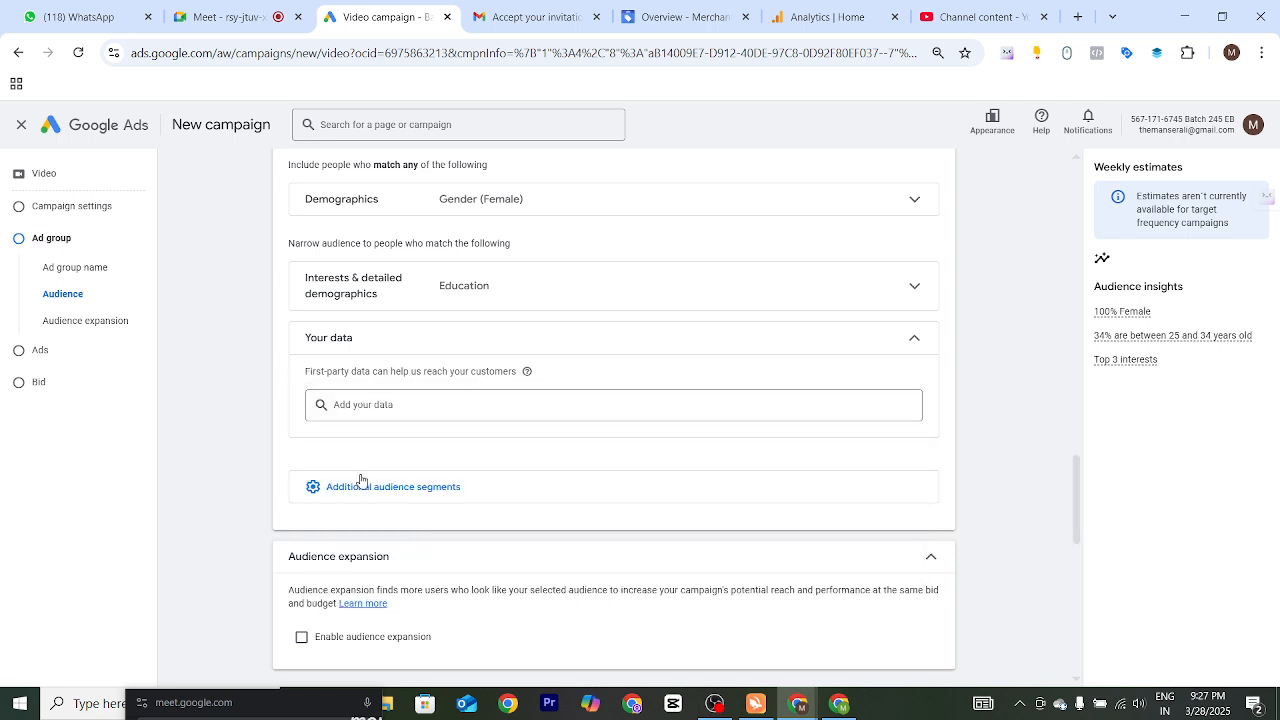
- Switch to YouTube Studio and copy the shareable link of the "How to Reinstall WordPress After Deleting It" video for the ad
{"action": "scroll", "coordinate": [451, 534], "scroll_direction": "down", "scroll_amount": 2}
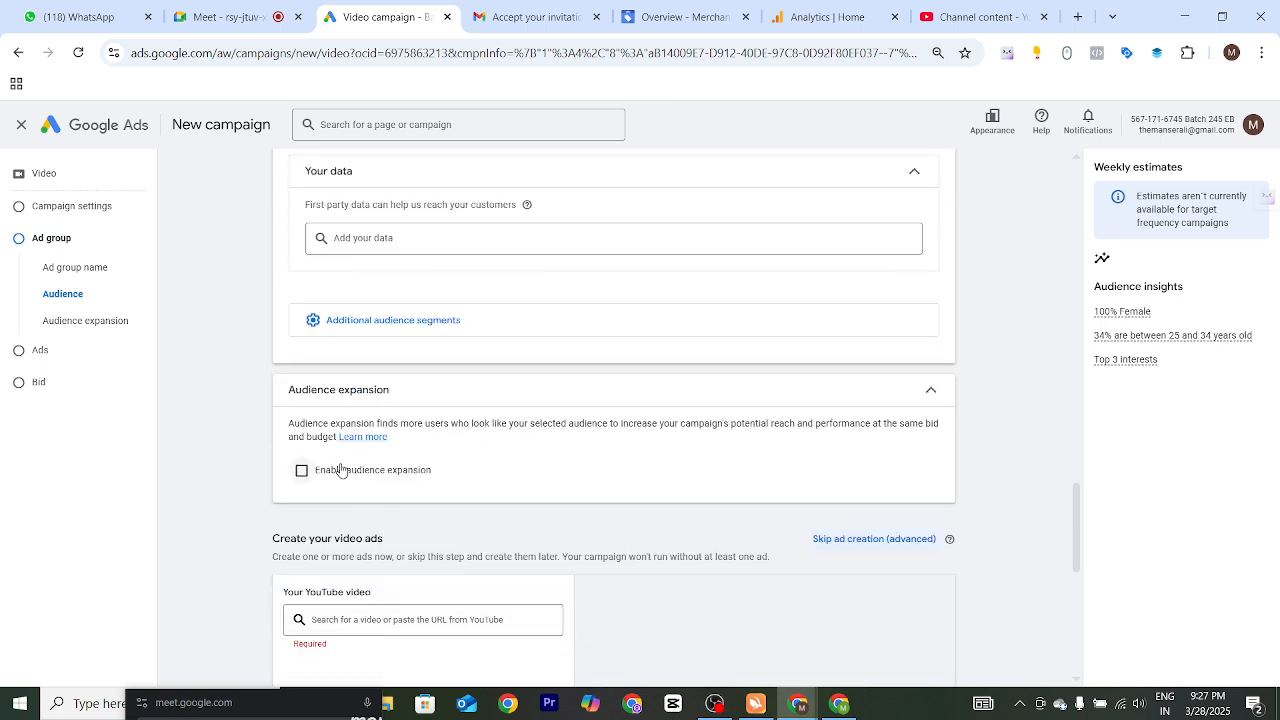
{"action": "scroll", "coordinate": [340, 468], "scroll_direction": "down", "scroll_amount": 1}
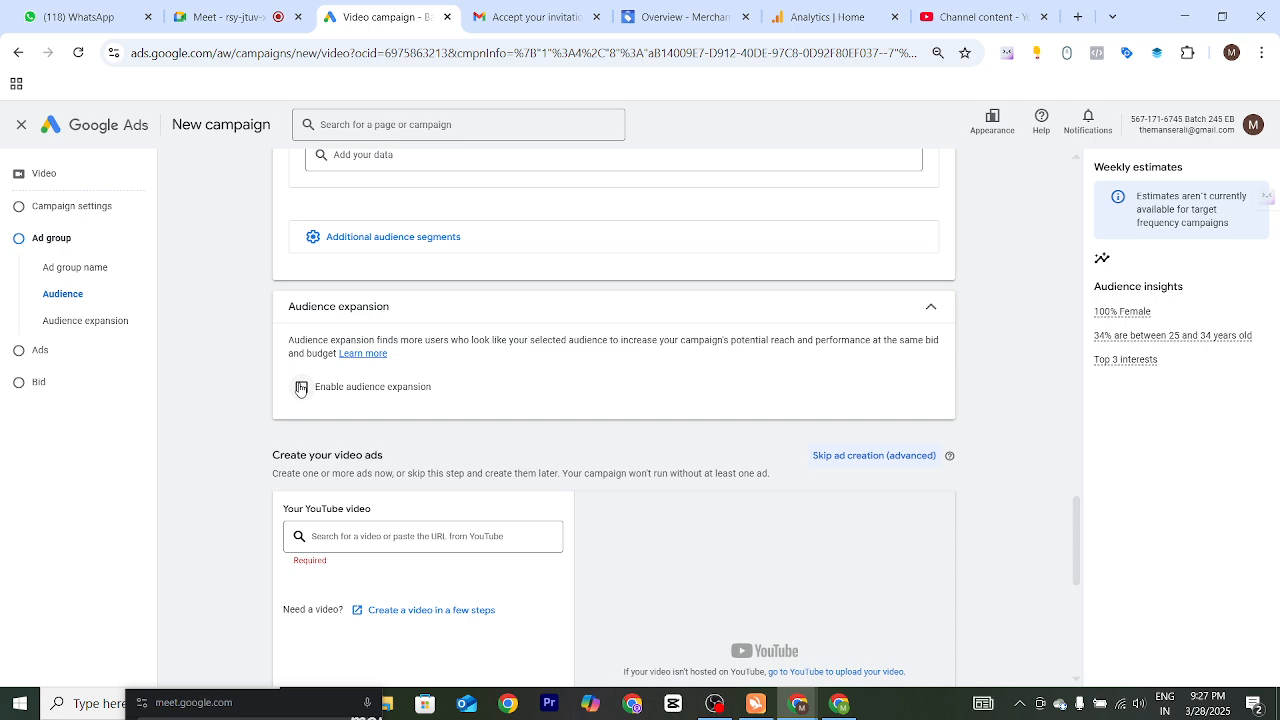
{"action": "scroll", "coordinate": [403, 393], "scroll_direction": "down", "scroll_amount": 1}
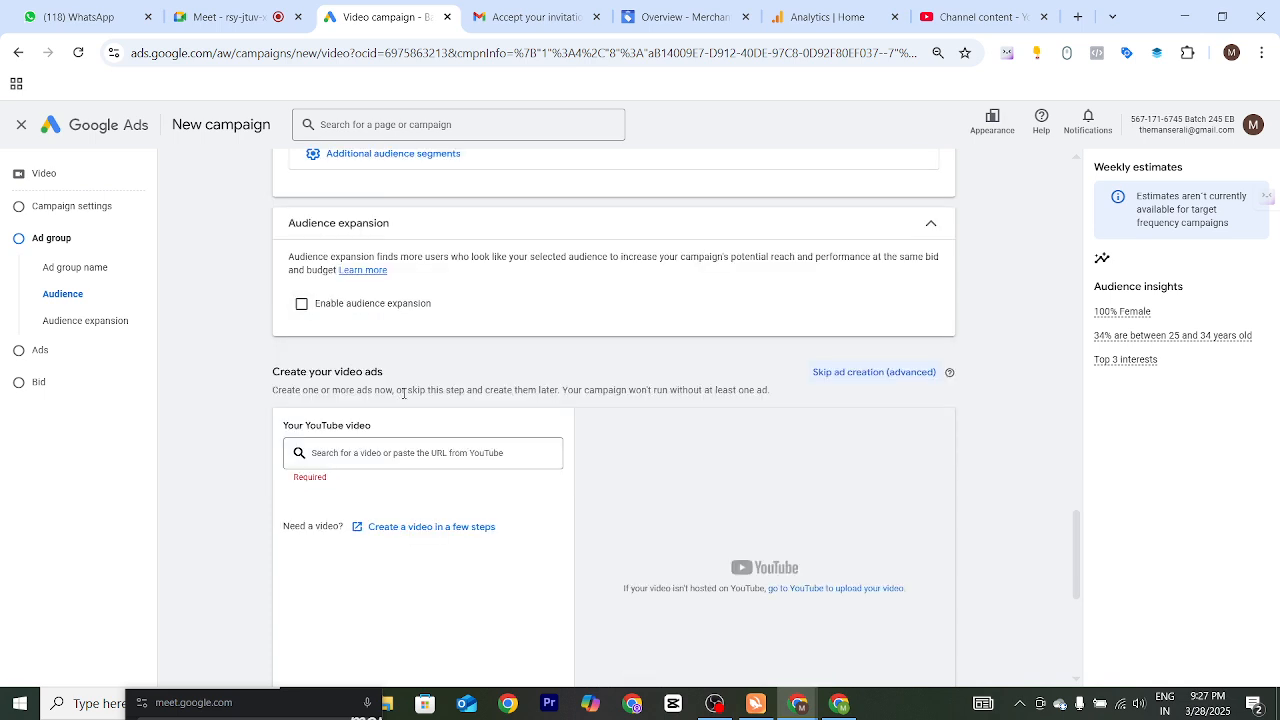
{"action": "left_click", "coordinate": [381, 455]}
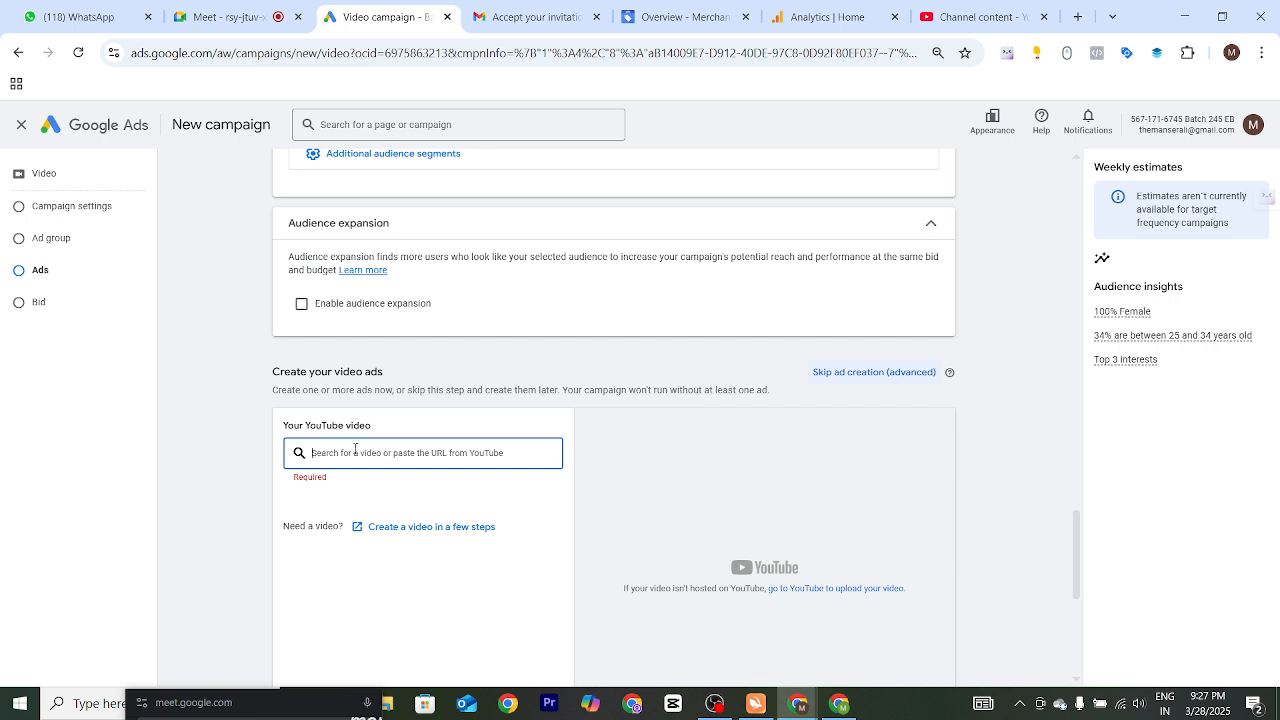
{"action": "left_click", "coordinate": [968, 17]}
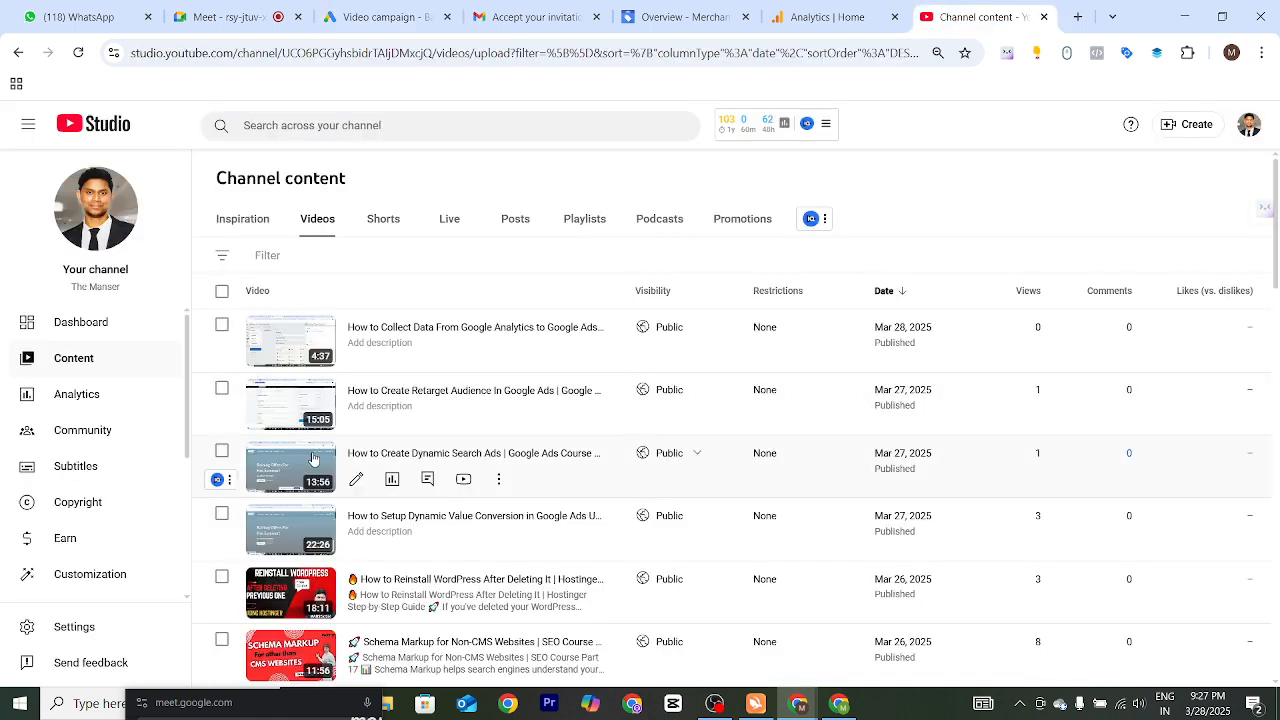
{"action": "scroll", "coordinate": [313, 458], "scroll_direction": "down", "scroll_amount": 2}
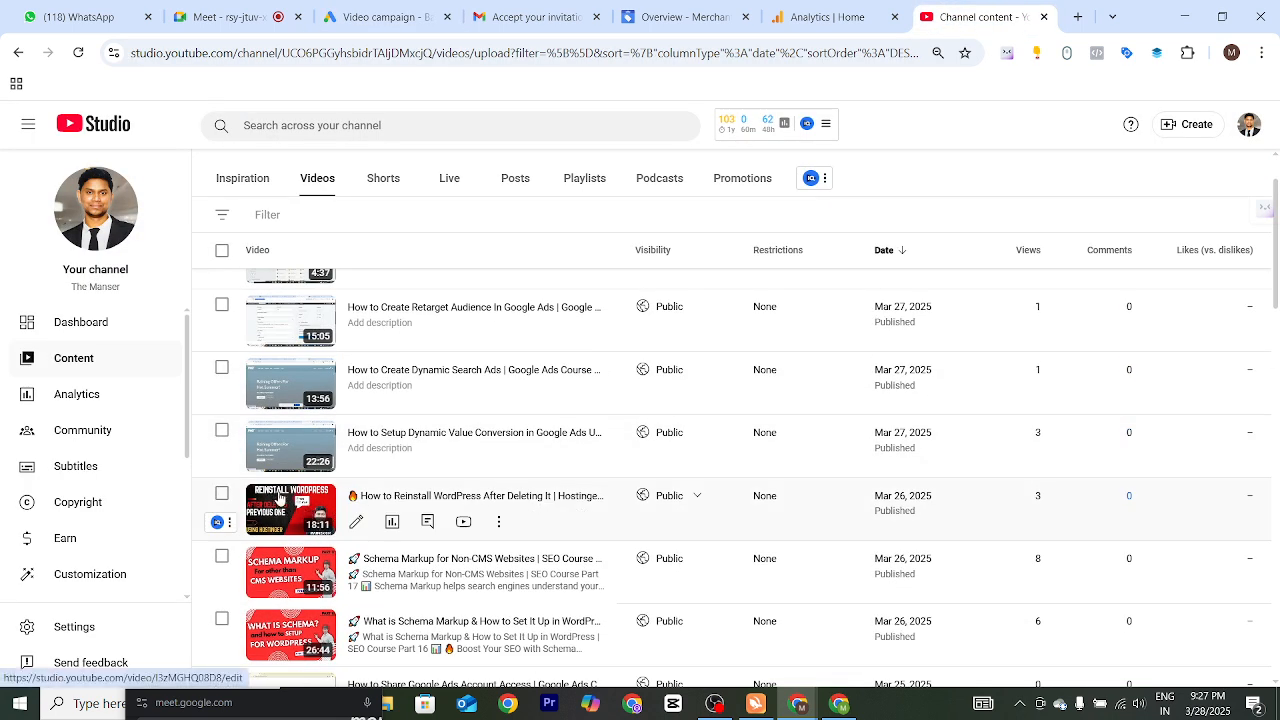
{"action": "left_click", "coordinate": [498, 521]}
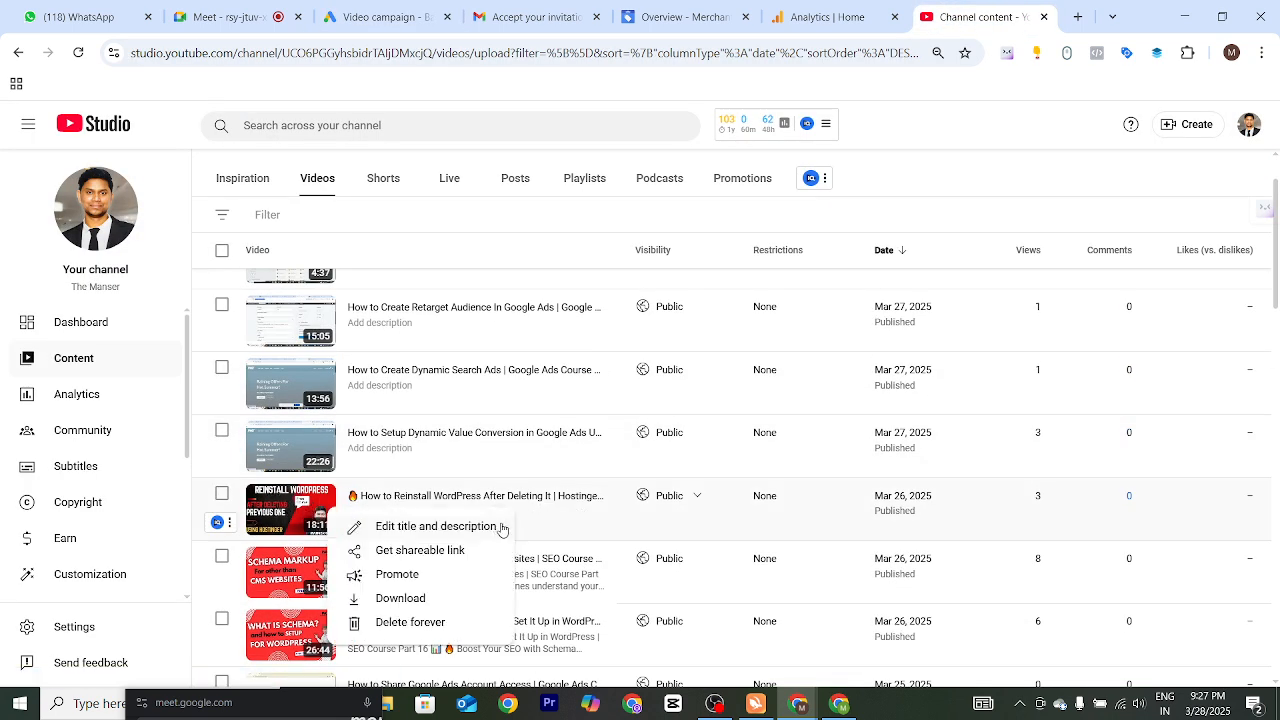
{"action": "left_click", "coordinate": [424, 551]}
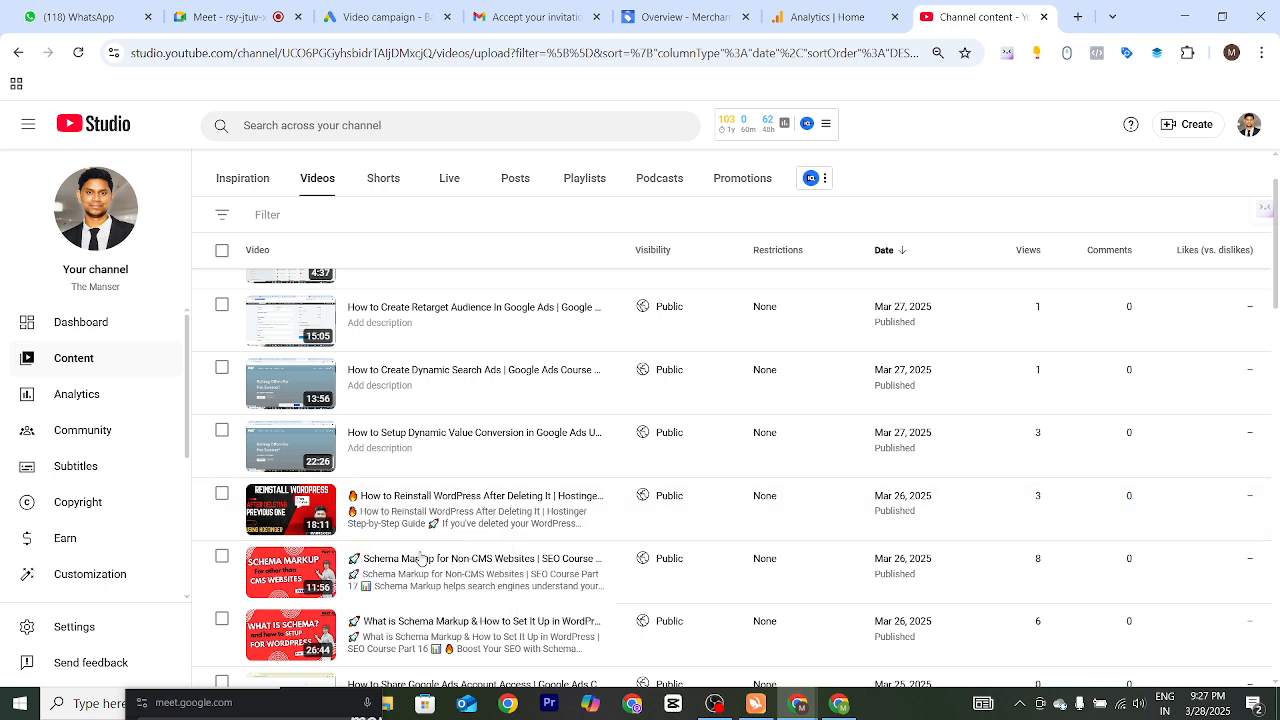
- Back in Google Ads, paste the copied link as the ad's YouTube video and choose the Skippable in-stream ad format
{"action": "left_click", "coordinate": [337, 24]}
{"action": "right_click", "coordinate": [376, 452]}
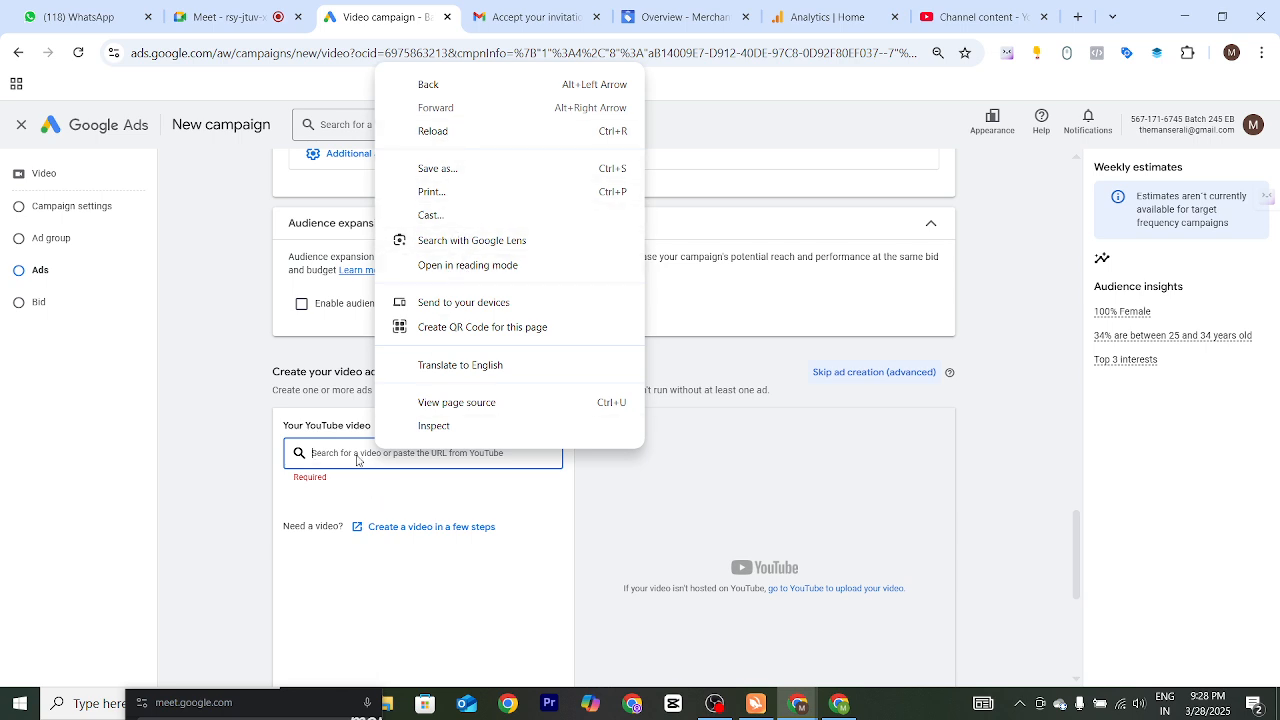
{"action": "left_click", "coordinate": [392, 452]}
{"action": "right_click", "coordinate": [391, 445]}
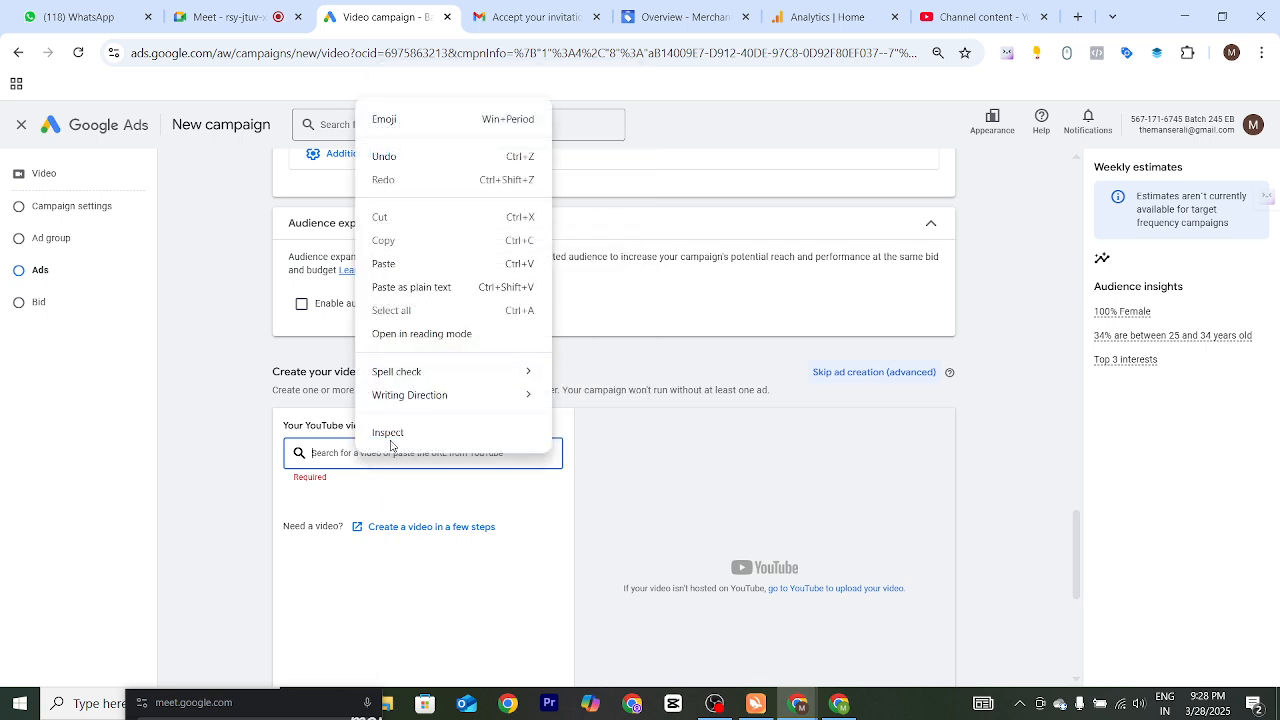
{"action": "left_click", "coordinate": [386, 263]}
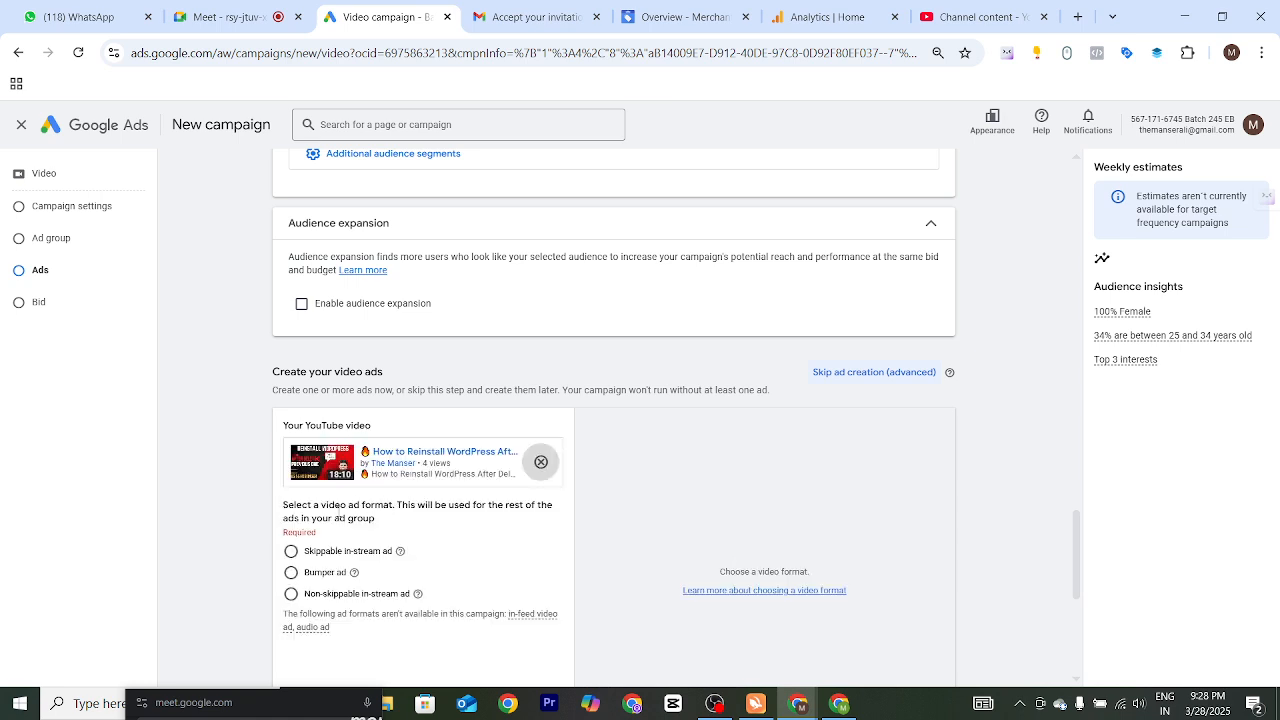
{"action": "scroll", "coordinate": [217, 503], "scroll_direction": "down", "scroll_amount": 1}
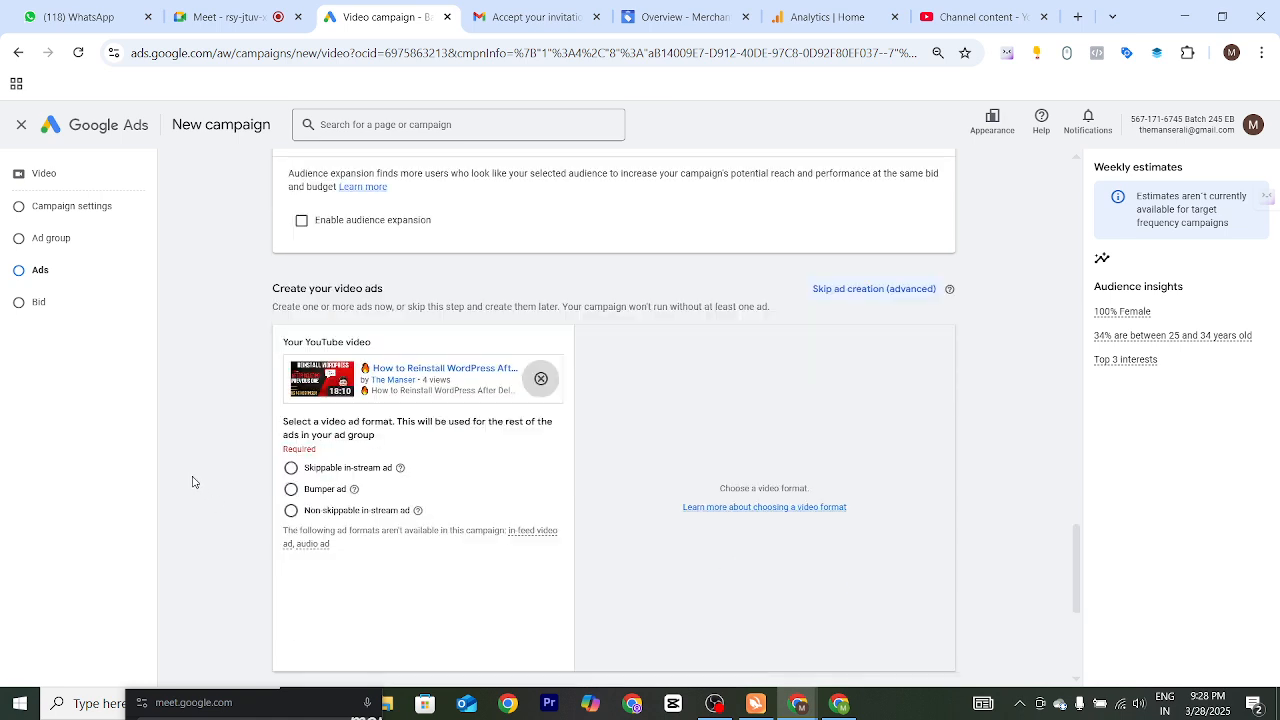
{"action": "left_click", "coordinate": [291, 468]}
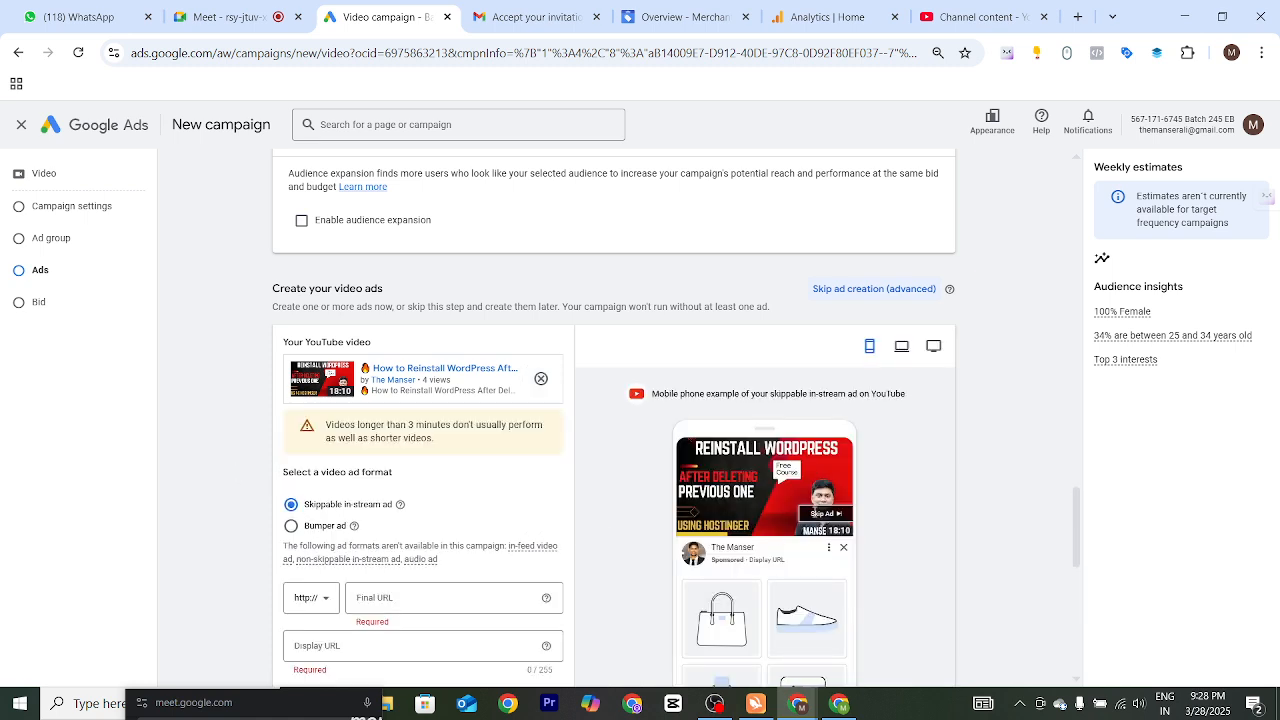
- Enter the site address manser.dmpc.xyz in a new browser tab and copy it for the ad's final URL
{"action": "scroll", "coordinate": [770, 525], "scroll_direction": "down", "scroll_amount": 1}
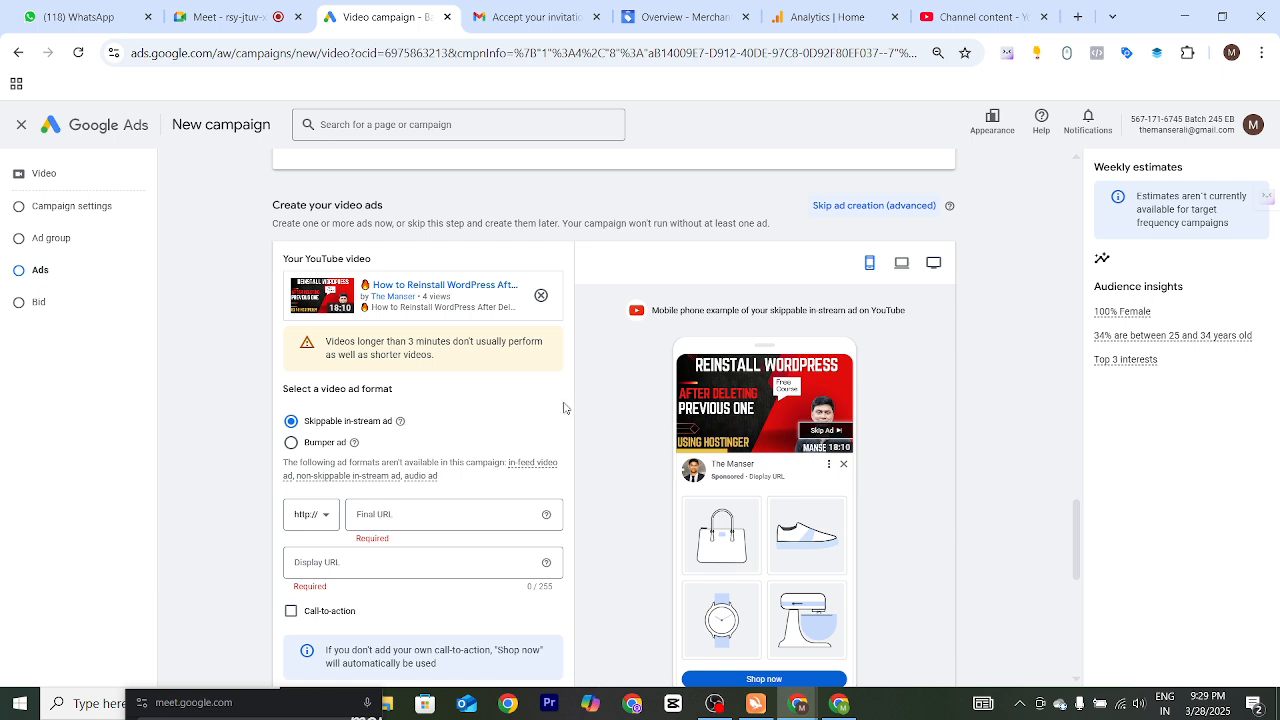
{"action": "scroll", "coordinate": [563, 408], "scroll_direction": "down", "scroll_amount": 1}
{"action": "left_click", "coordinate": [418, 435]}
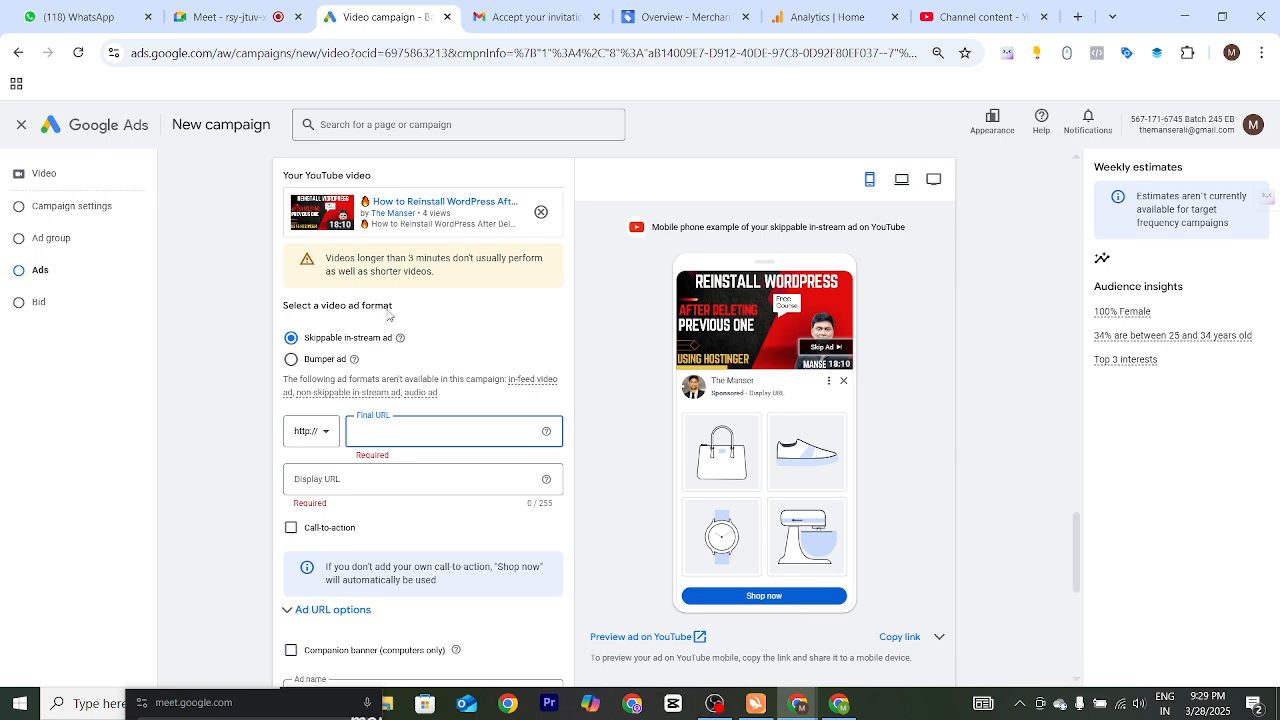
{"action": "left_click", "coordinate": [1077, 16]}
{"action": "type", "text": "mab"}
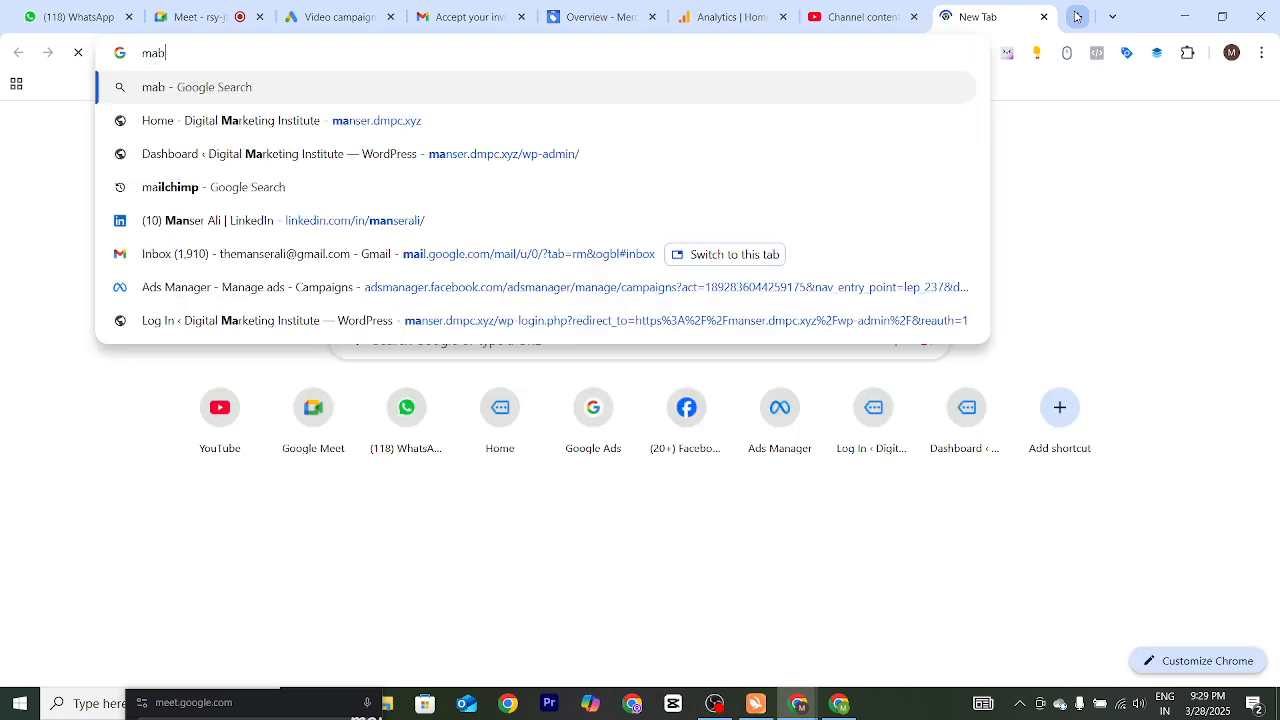
{"action": "key", "text": "BackSpace"}
{"action": "type", "text": "i"}
{"action": "key", "text": "BackSpace"}
{"action": "type", "text": "ns"}
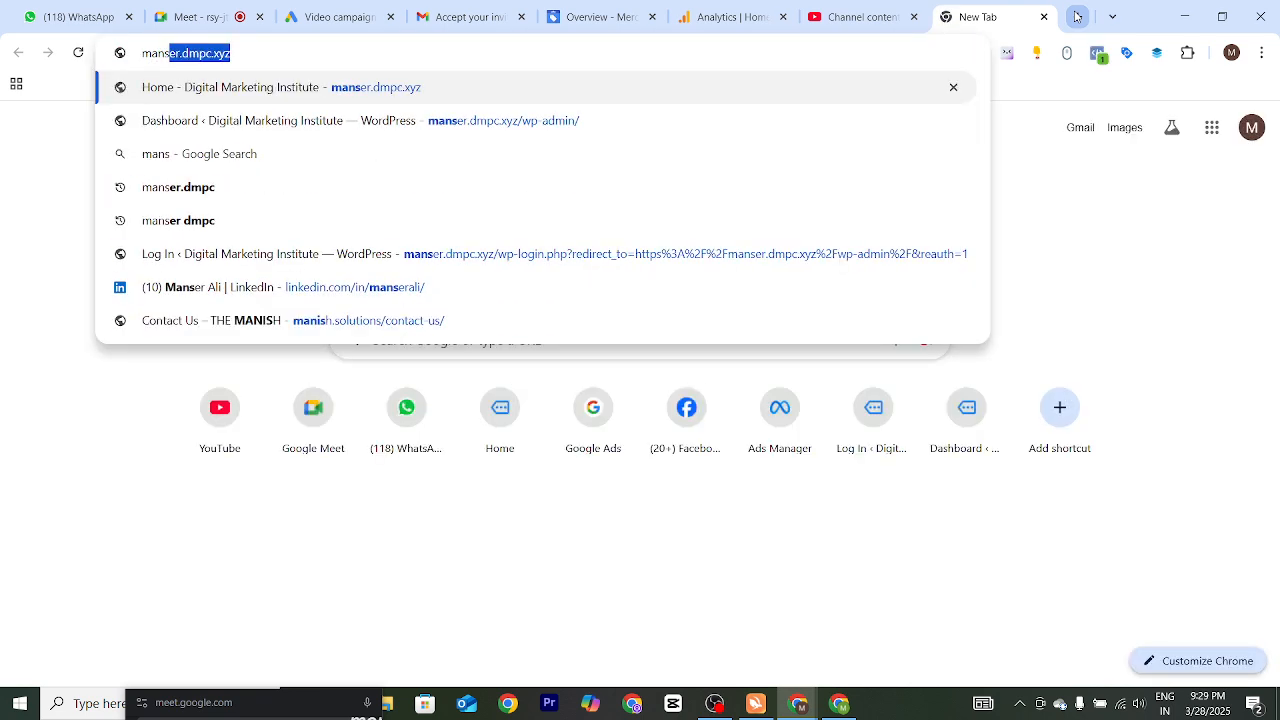
{"action": "key", "text": "ctrl+a"}
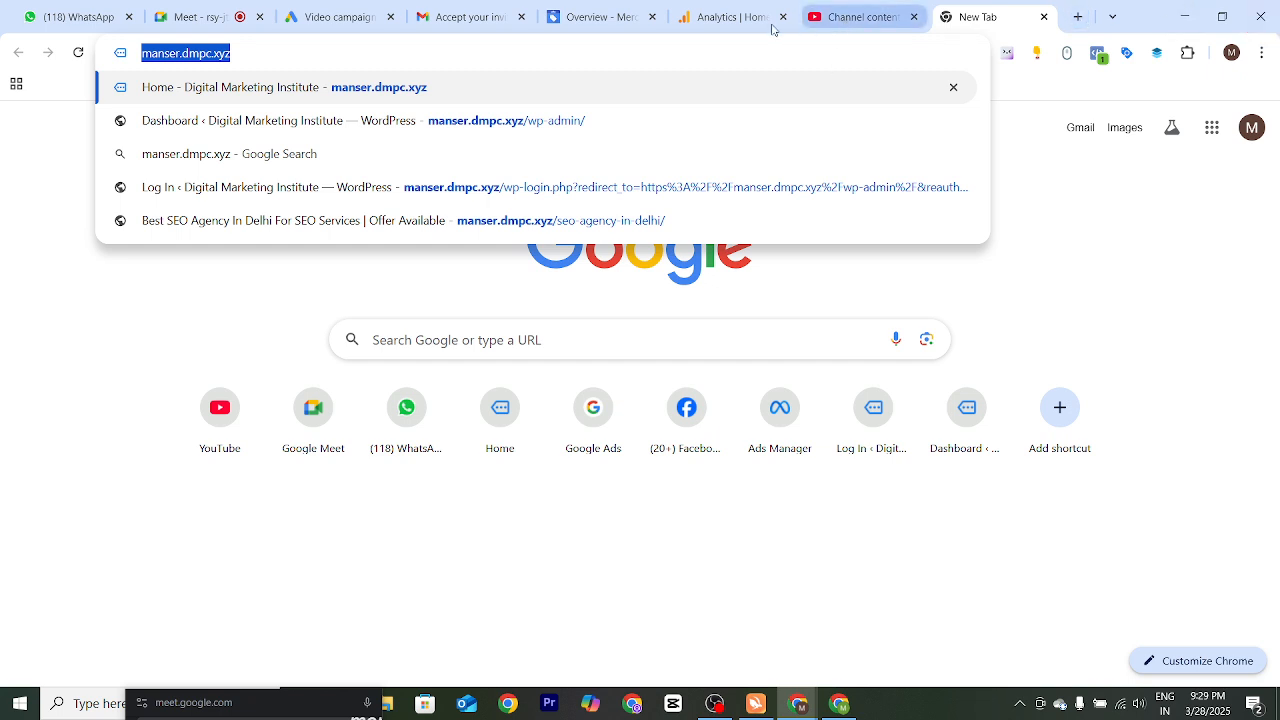
- Paste manser.dmpc.xyz as the ad's final URL in Google Ads and check the display URL in the mobile preview
{"action": "left_click", "coordinate": [330, 17]}
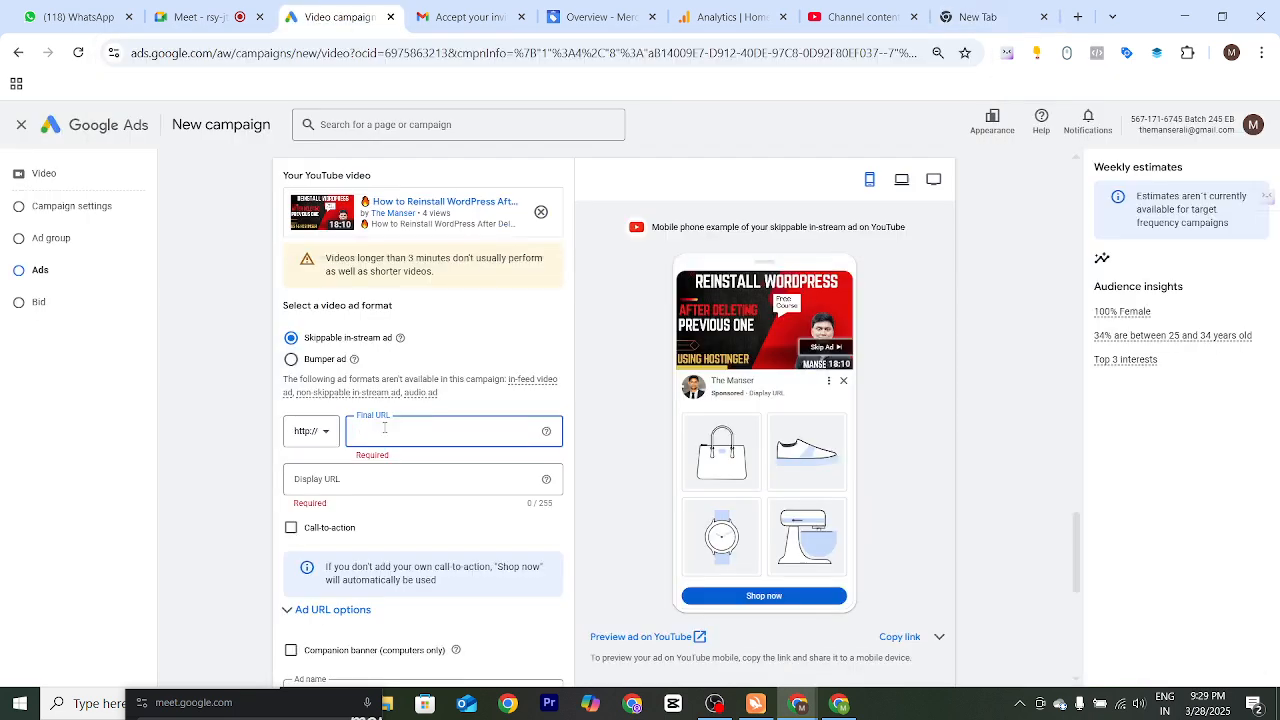
{"action": "right_click", "coordinate": [384, 430]}
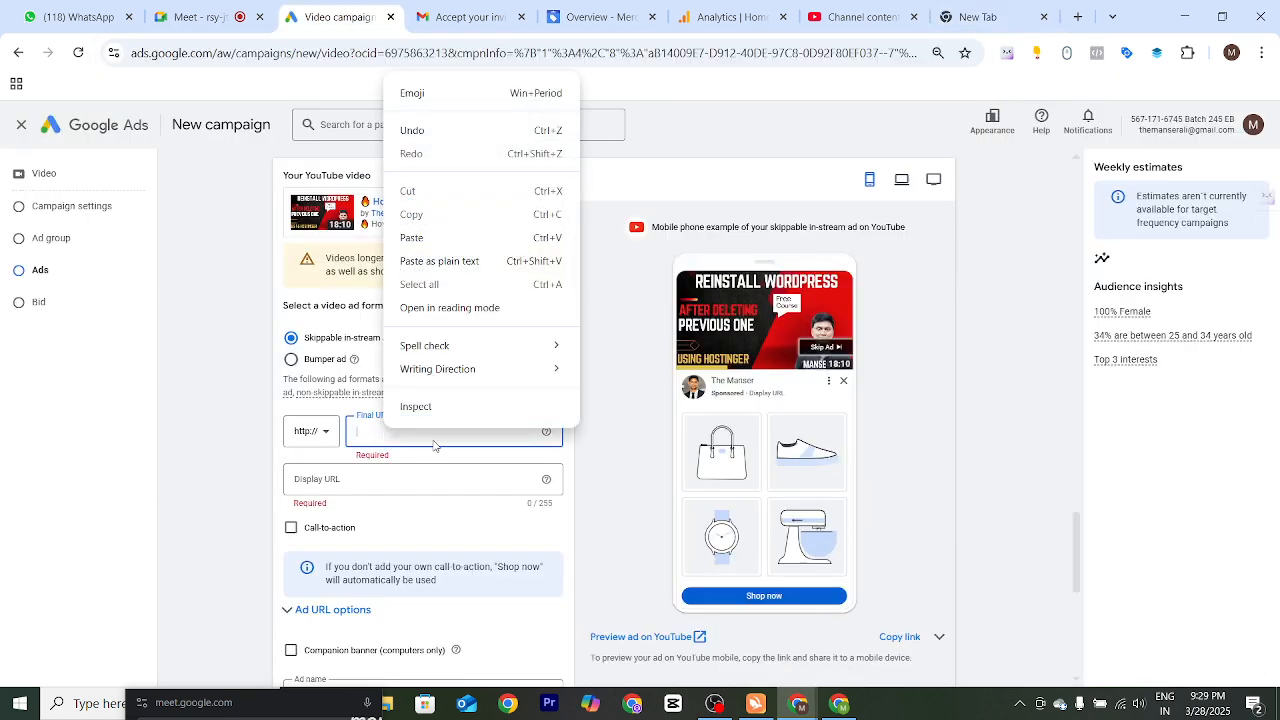
{"action": "left_click", "coordinate": [424, 236]}
{"action": "left_click", "coordinate": [511, 531]}
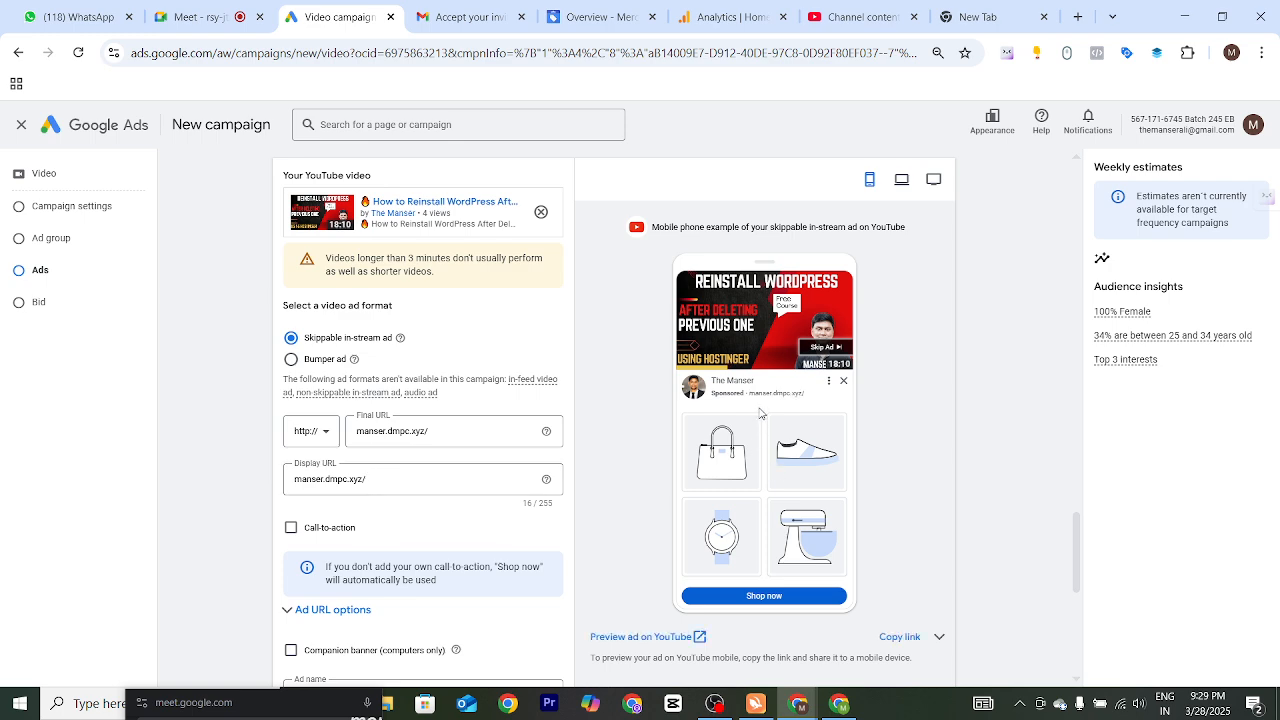
{"action": "left_click_drag", "start_coordinate": [749, 392], "coordinate": [827, 397]}
- Enable a call-to-action for the video ad and choose Shop now as its text
{"action": "scroll", "coordinate": [591, 476], "scroll_direction": "down", "scroll_amount": 1}
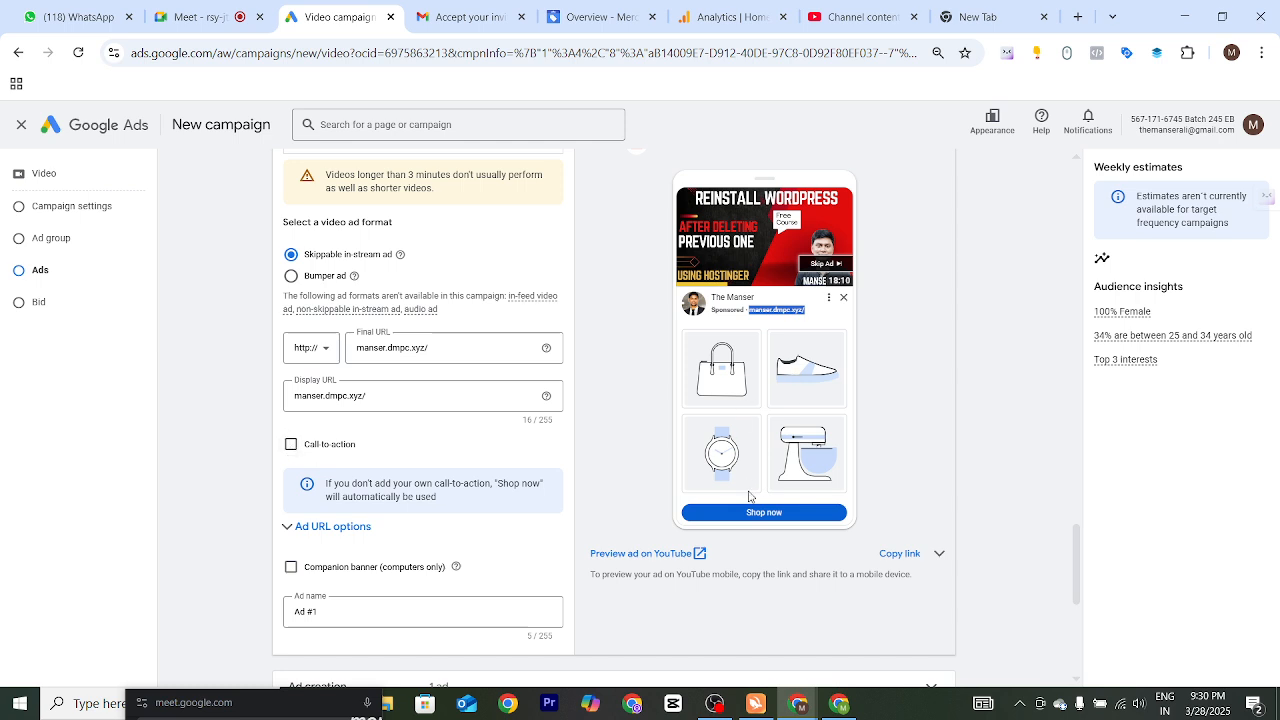
{"action": "left_click", "coordinate": [290, 446]}
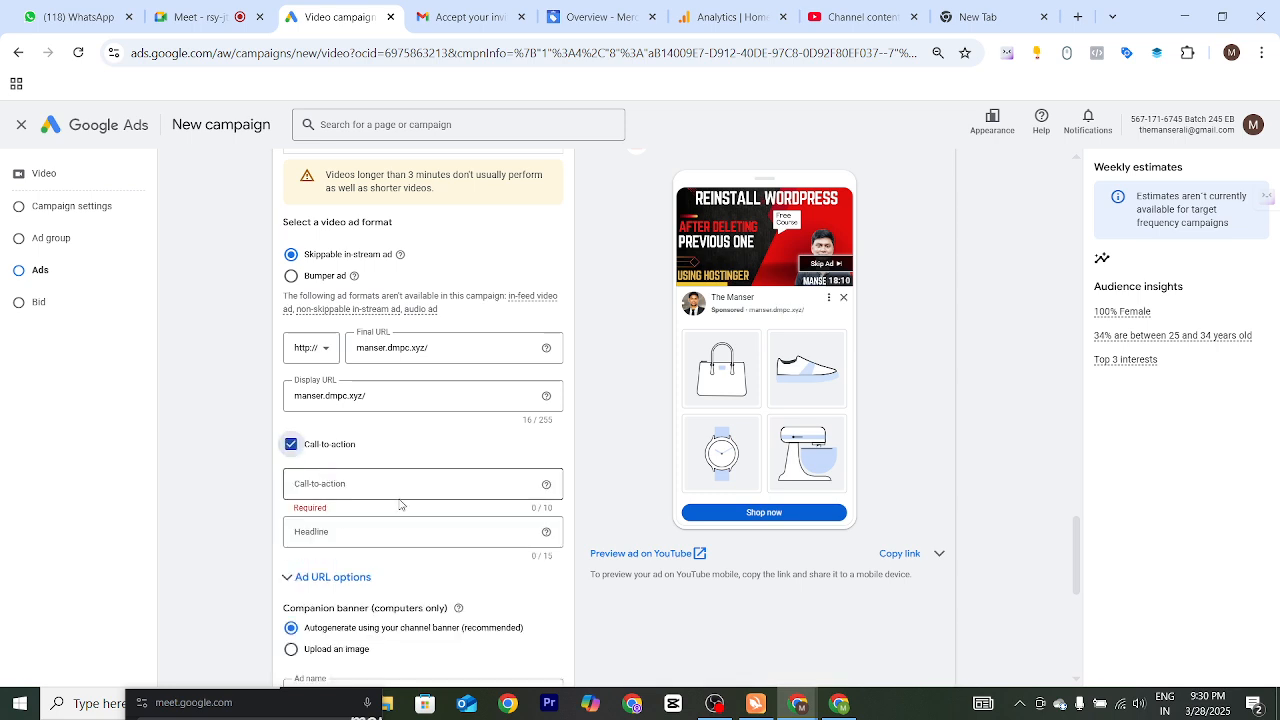
{"action": "left_click", "coordinate": [337, 484]}
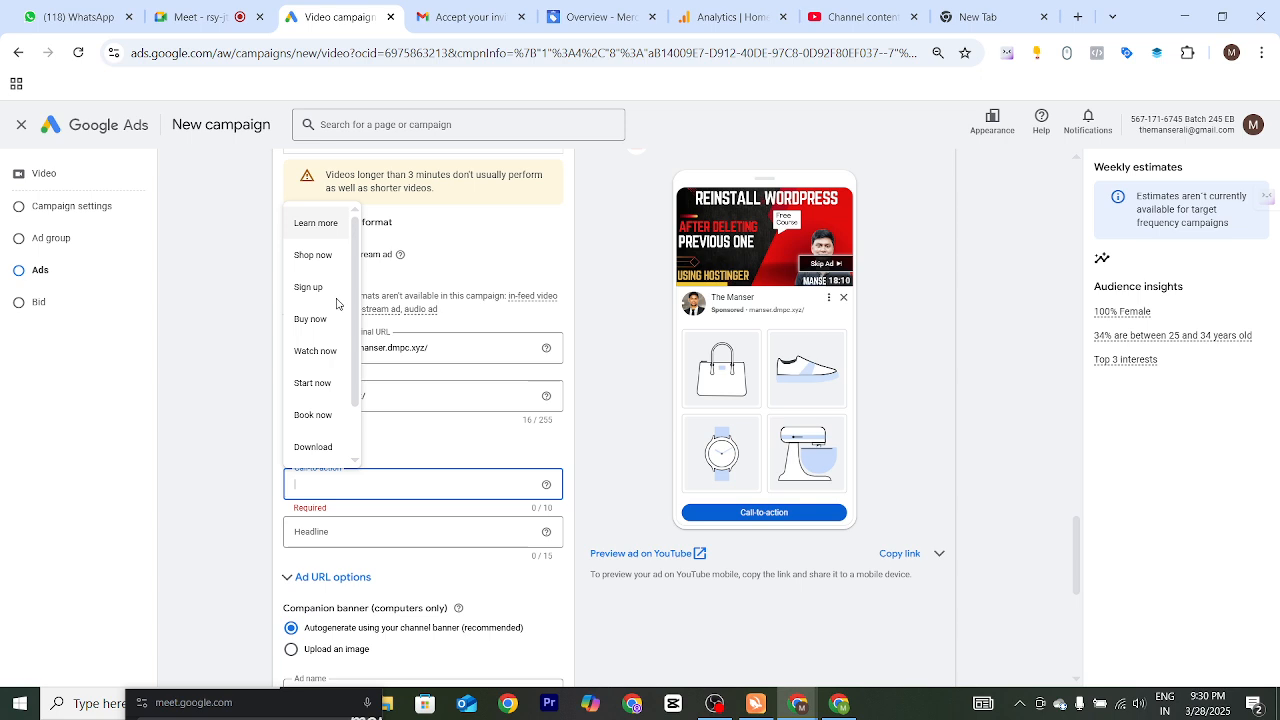
{"action": "left_click", "coordinate": [316, 256]}
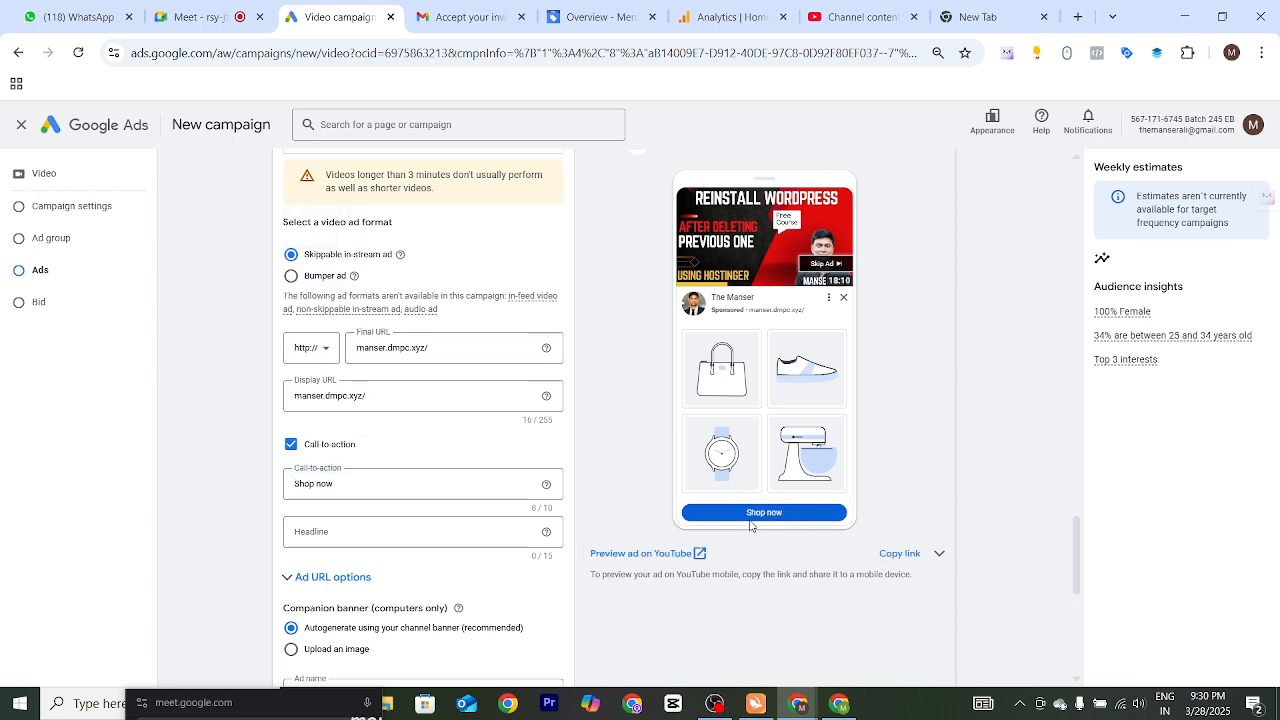
- Set the ad's call-to-action headline to UGC Net Notes
{"action": "left_click", "coordinate": [466, 530]}
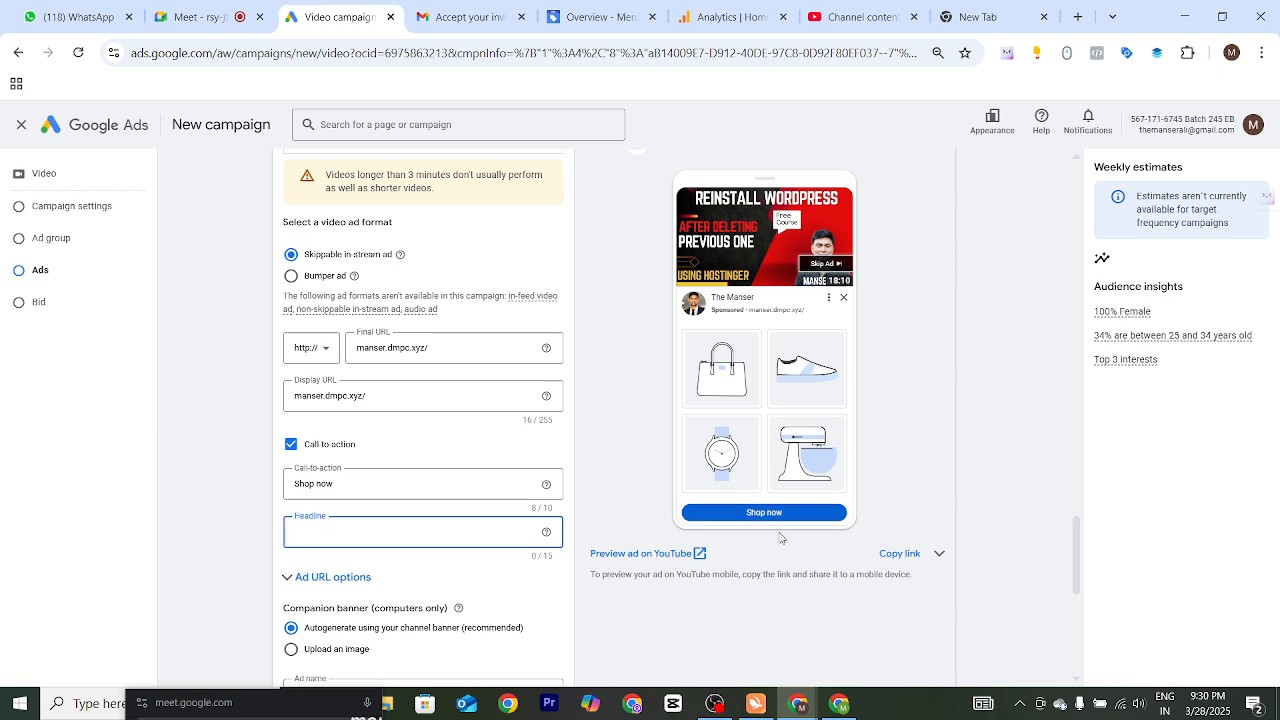
{"action": "type", "text": "Best UGC N"}
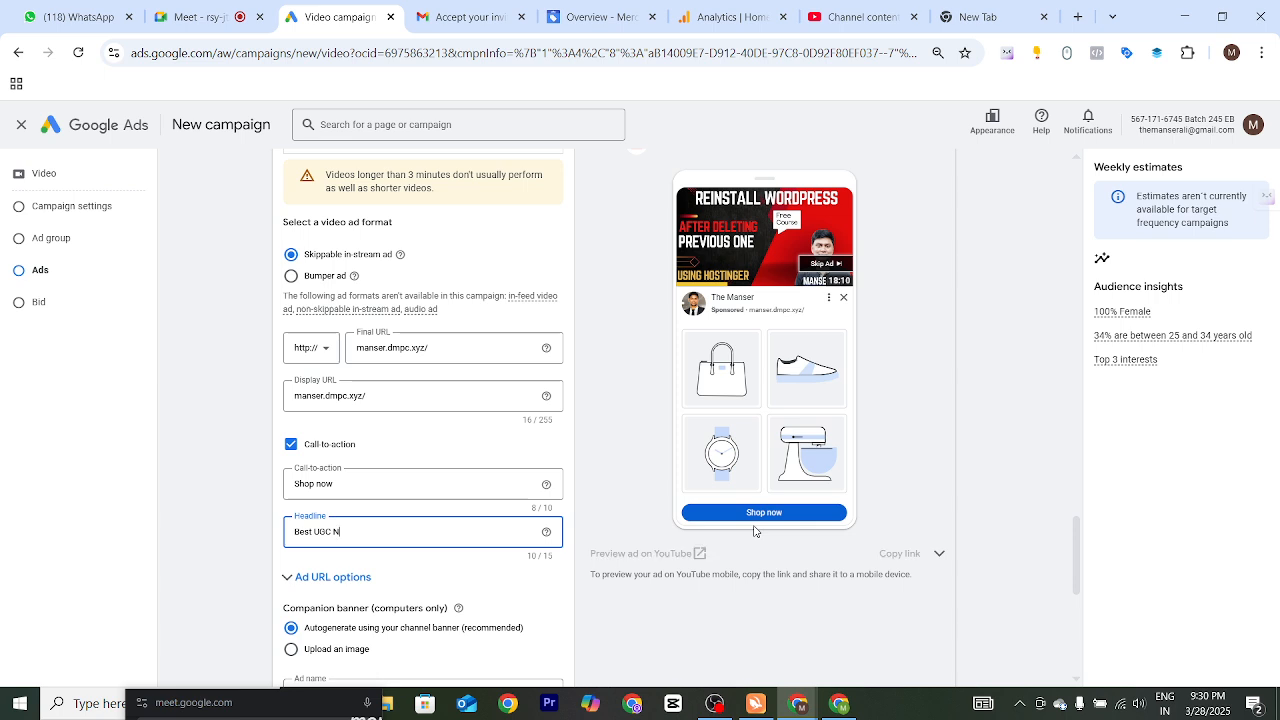
{"action": "type", "text": "Et Paper"}
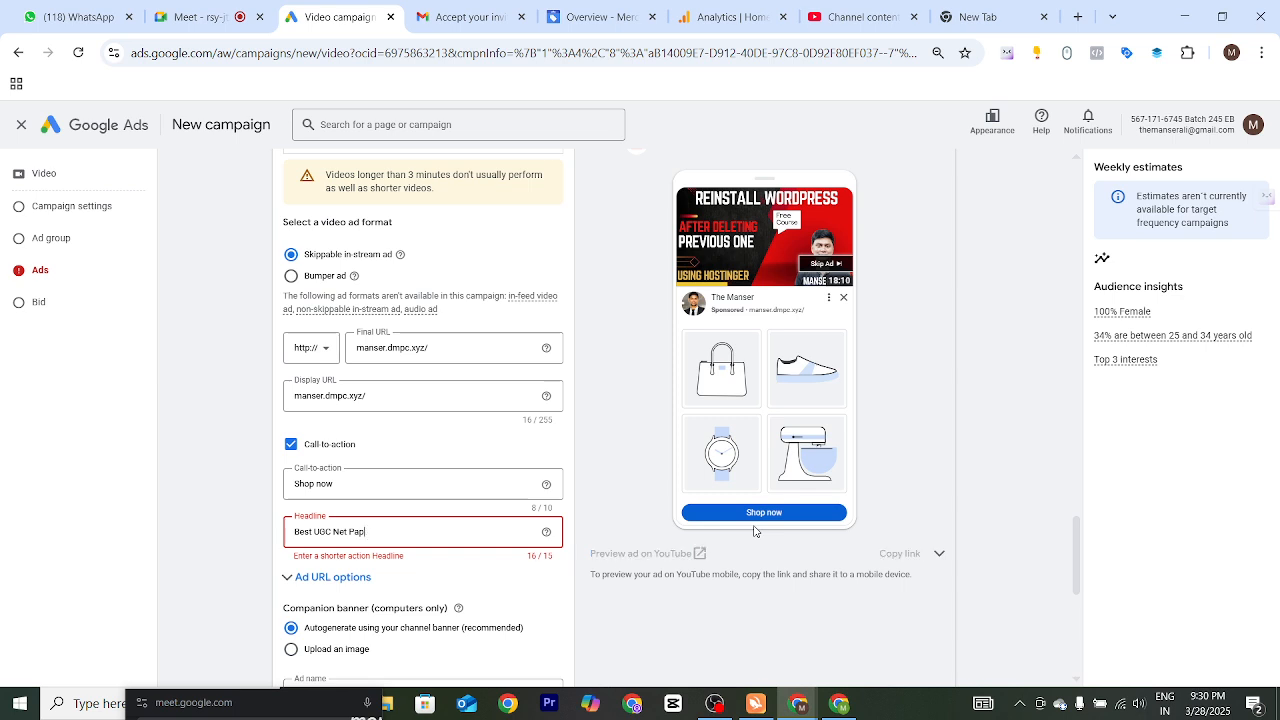
{"action": "key", "text": "BackSpace"}
{"action": "key", "text": "BackSpace"}
{"action": "key", "text": "BackSpace"}
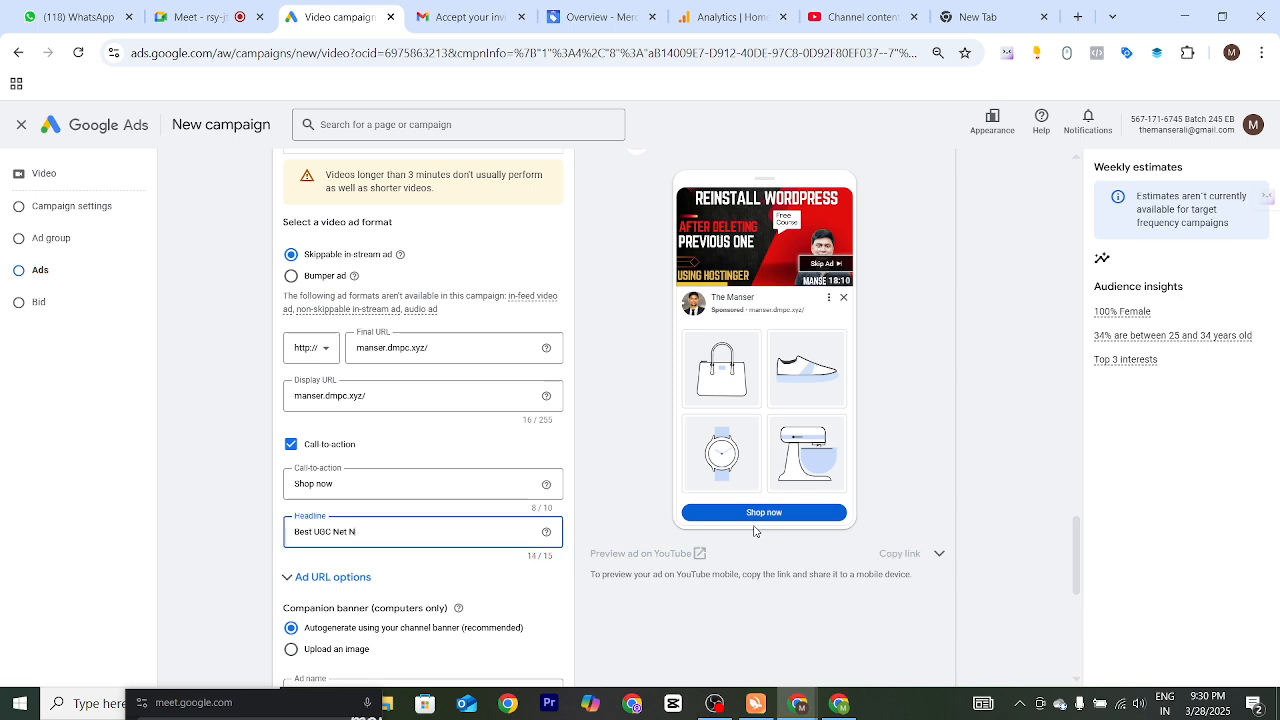
{"action": "type", "text": "N"}
{"action": "key", "text": "BackSpace"}
{"action": "key", "text": "BackSpace"}
{"action": "key", "text": "BackSpace"}
{"action": "key", "text": "BackSpace"}
{"action": "key", "text": "BackSpace"}
{"action": "key", "text": "BackSpace"}
{"action": "key", "text": "BackSpace"}
{"action": "key", "text": "BackSpace"}
{"action": "key", "text": "BackSpace"}
{"action": "key", "text": "BackSpace"}
{"action": "key", "text": "BackSpace"}
{"action": "key", "text": "BackSpace"}
{"action": "key", "text": "BackSpace"}
{"action": "key", "text": "BackSpace"}
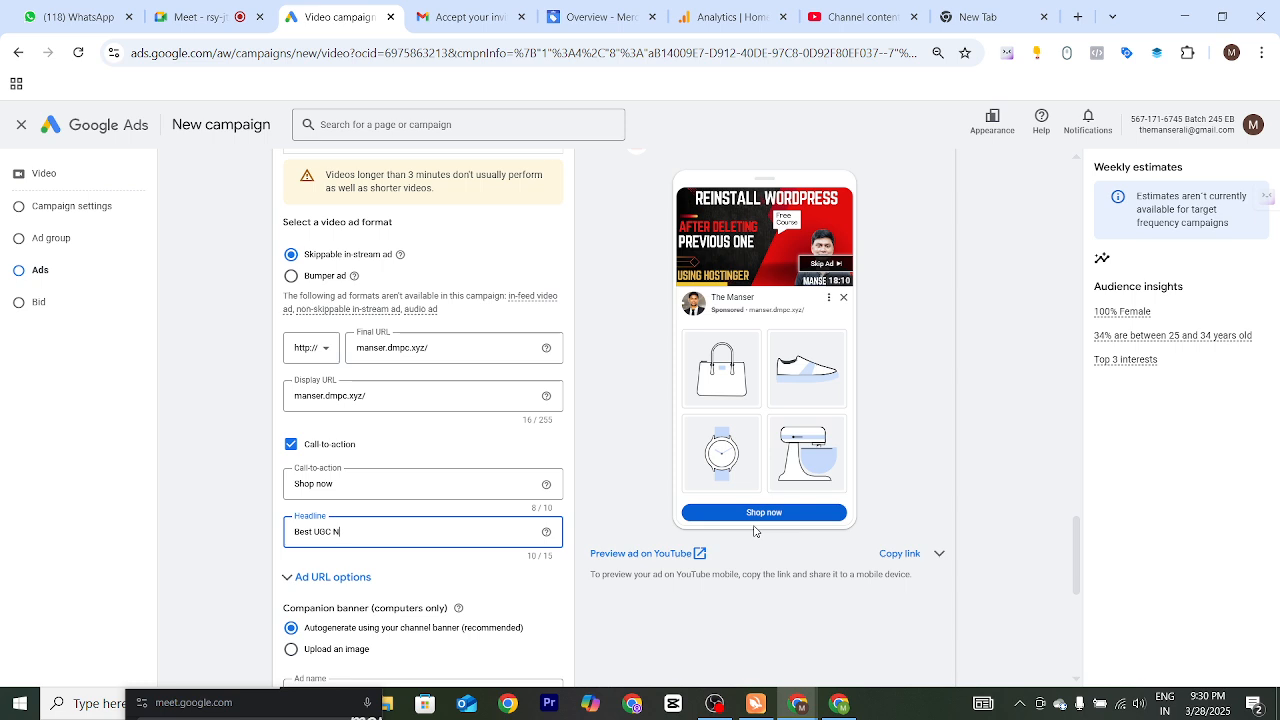
{"action": "type", "text": "UGC Net Notes"}
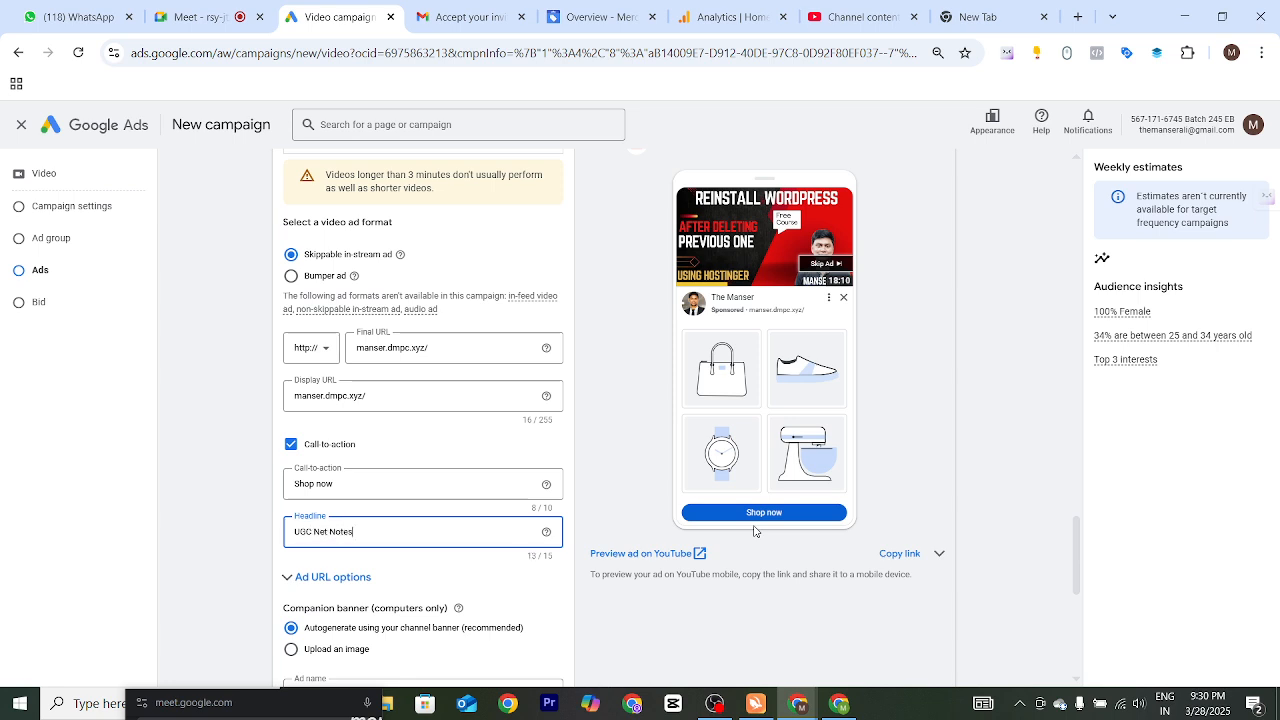
- Expand the Ad URL options and review the tracking template, final URL suffix and custom parameter settings
{"action": "scroll", "coordinate": [515, 547], "scroll_direction": "down", "scroll_amount": 1}
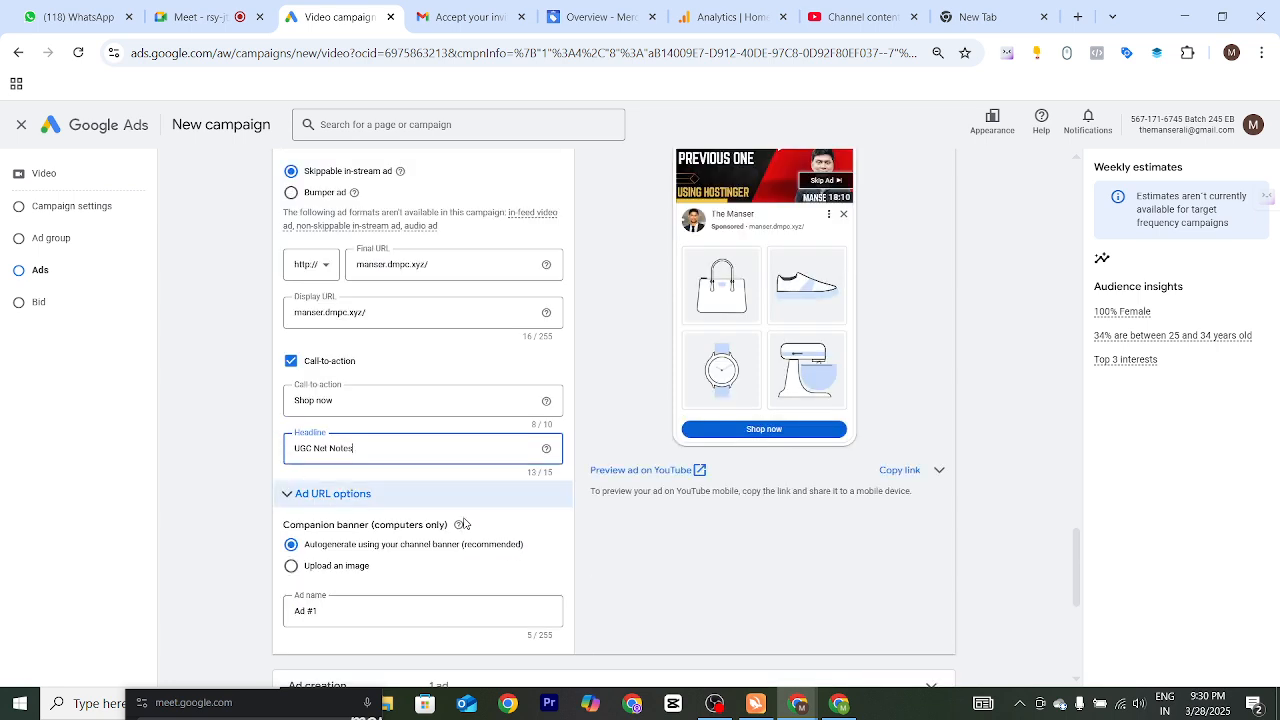
{"action": "left_click", "coordinate": [520, 497]}
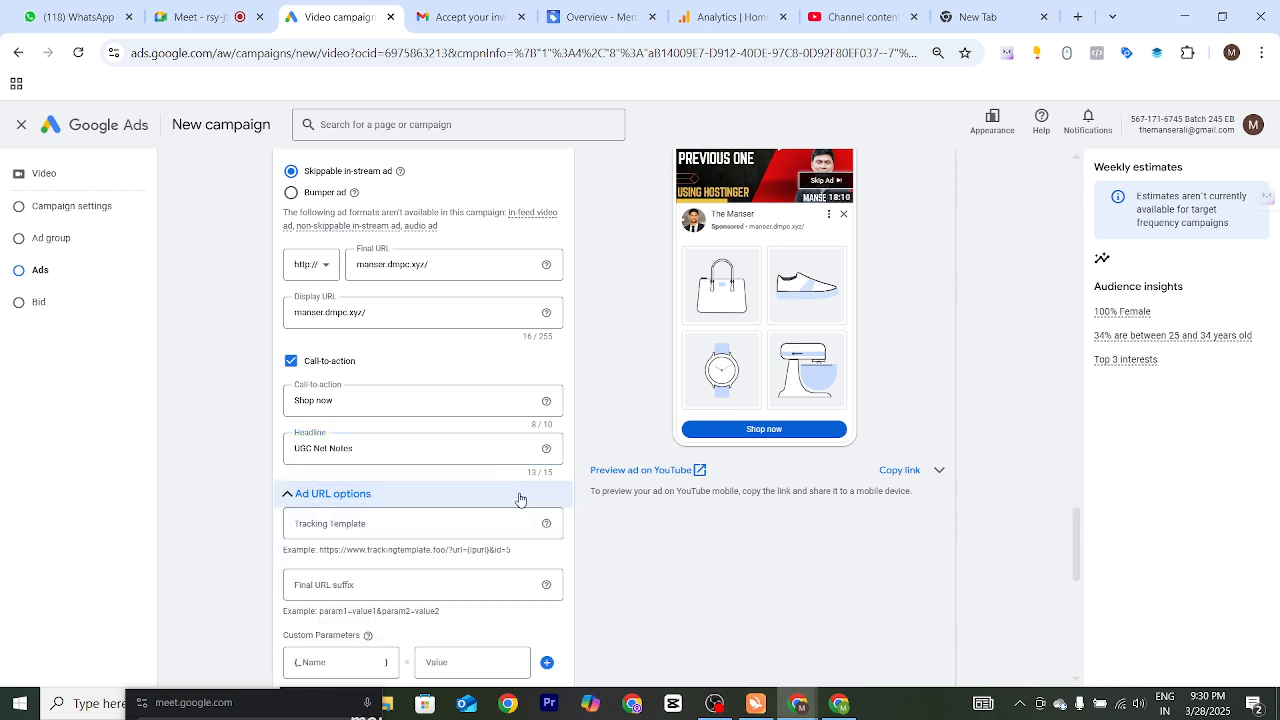
{"action": "left_click", "coordinate": [520, 498]}
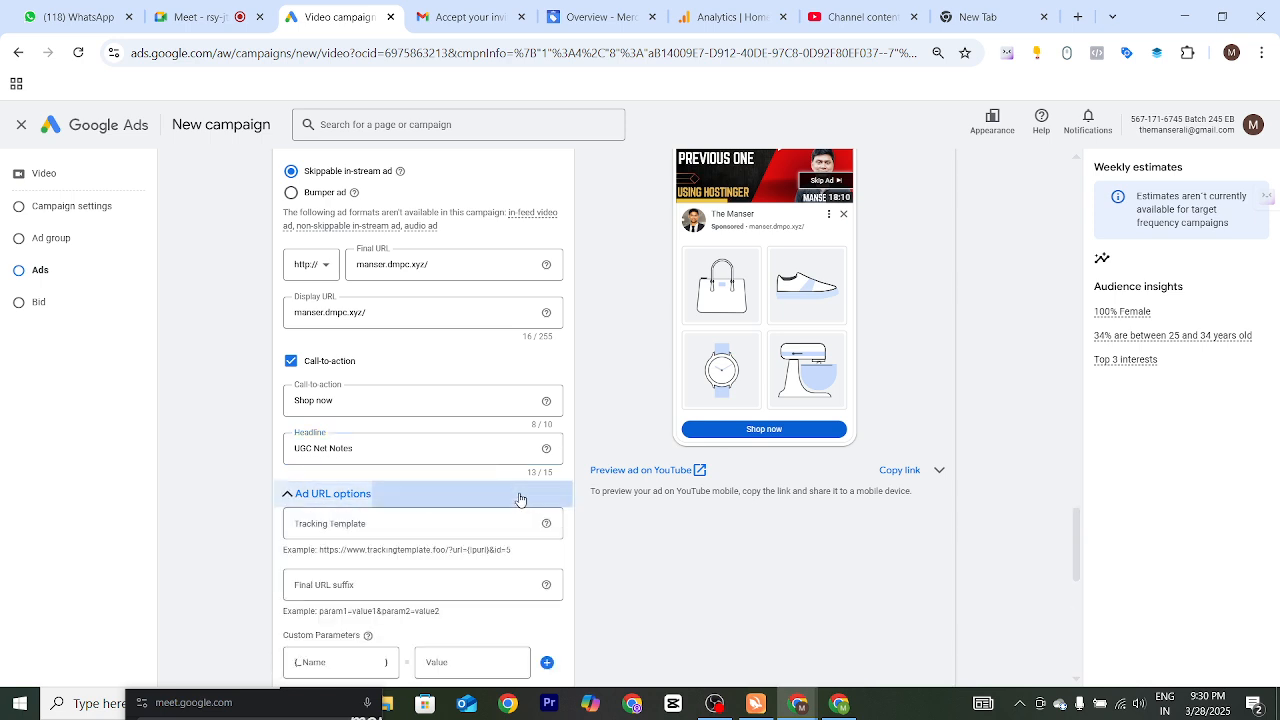
{"action": "left_click", "coordinate": [340, 495]}
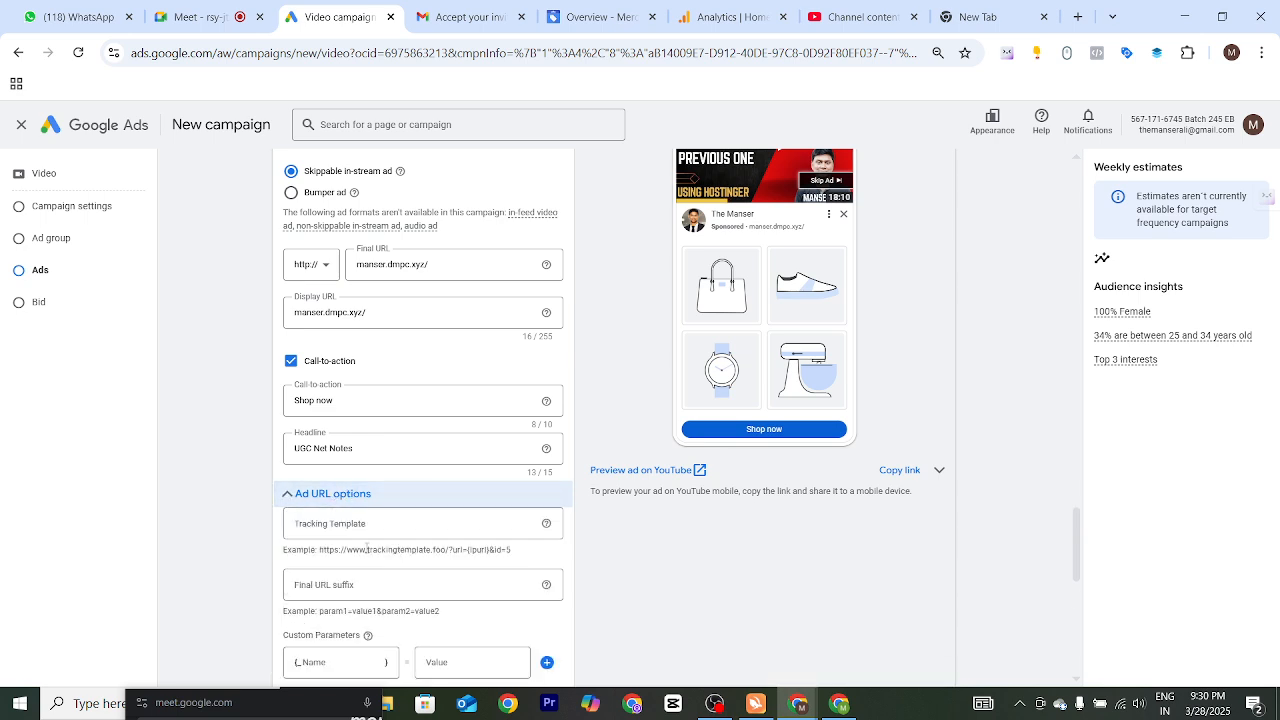
{"action": "left_click", "coordinate": [339, 495]}
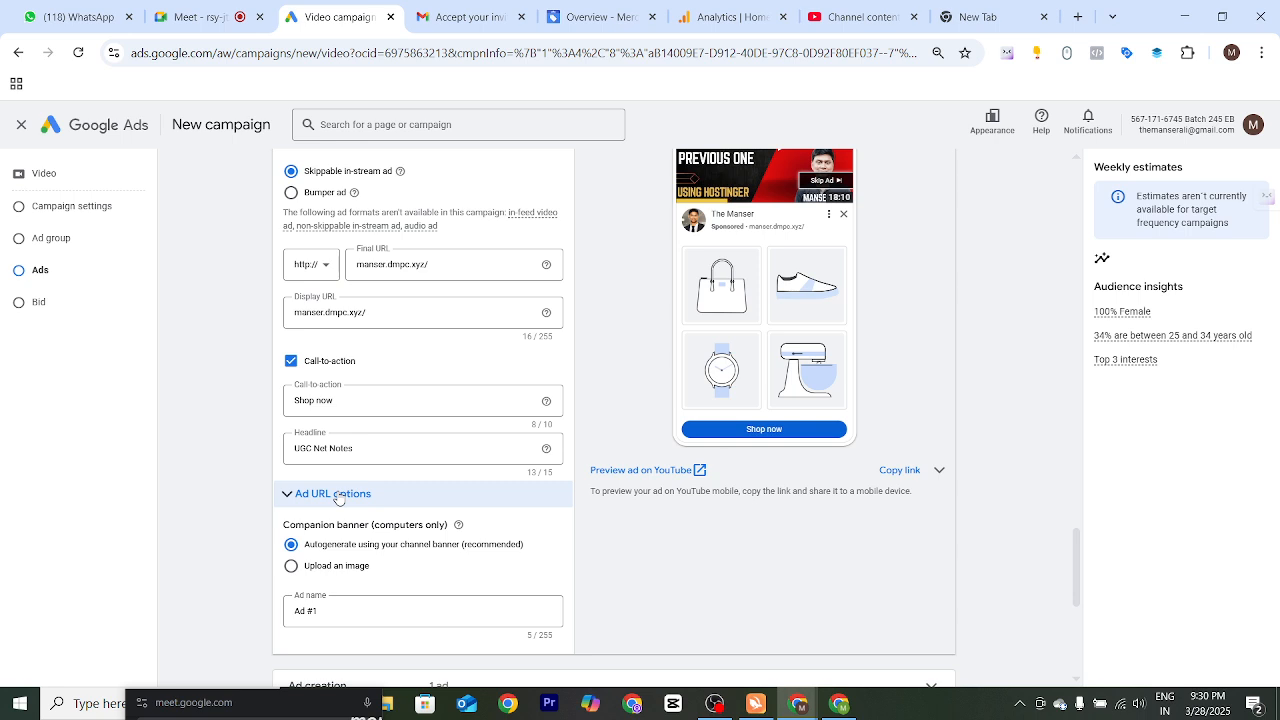
{"action": "left_click", "coordinate": [175, 481]}
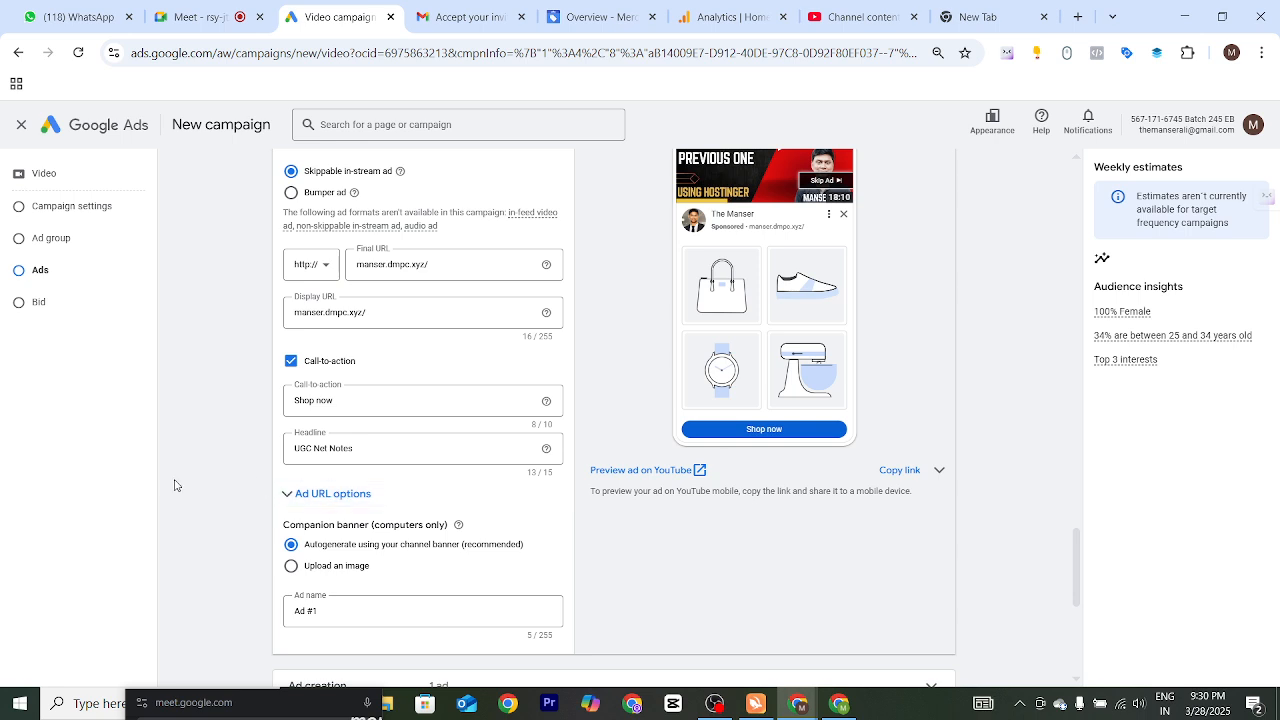
{"action": "left_click", "coordinate": [285, 495]}
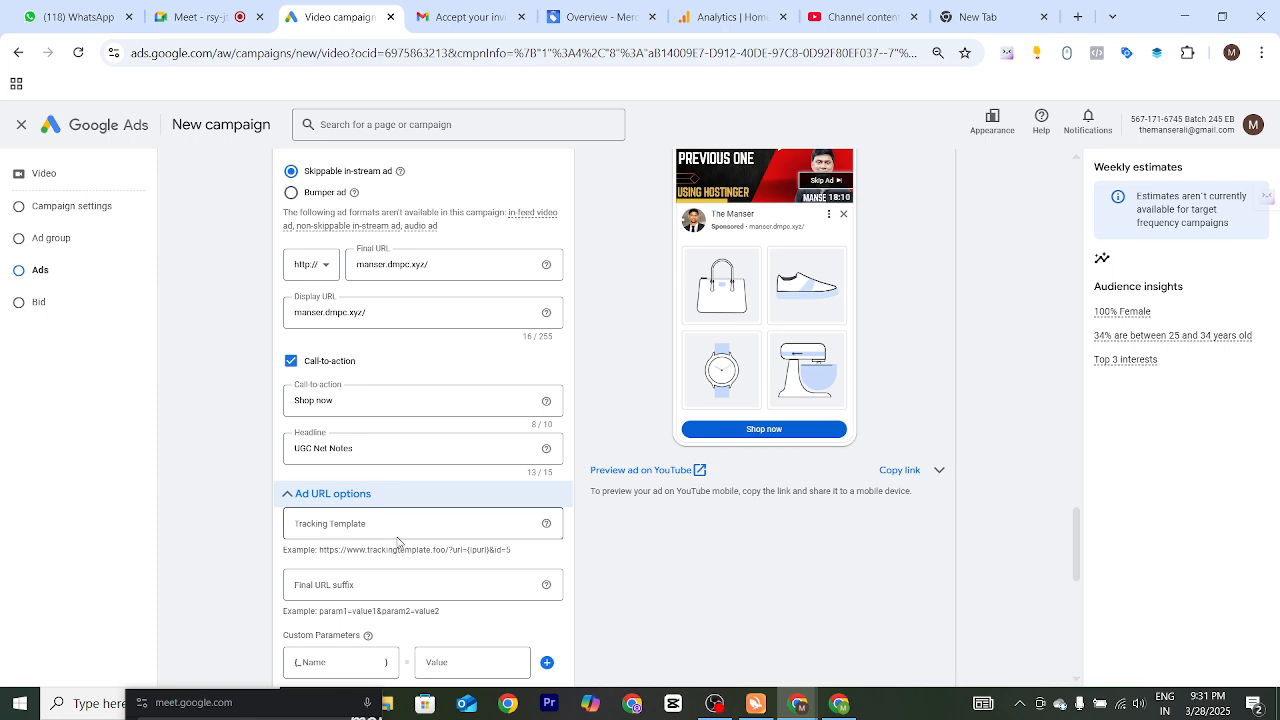
{"action": "scroll", "coordinate": [395, 560], "scroll_direction": "down", "scroll_amount": 2}
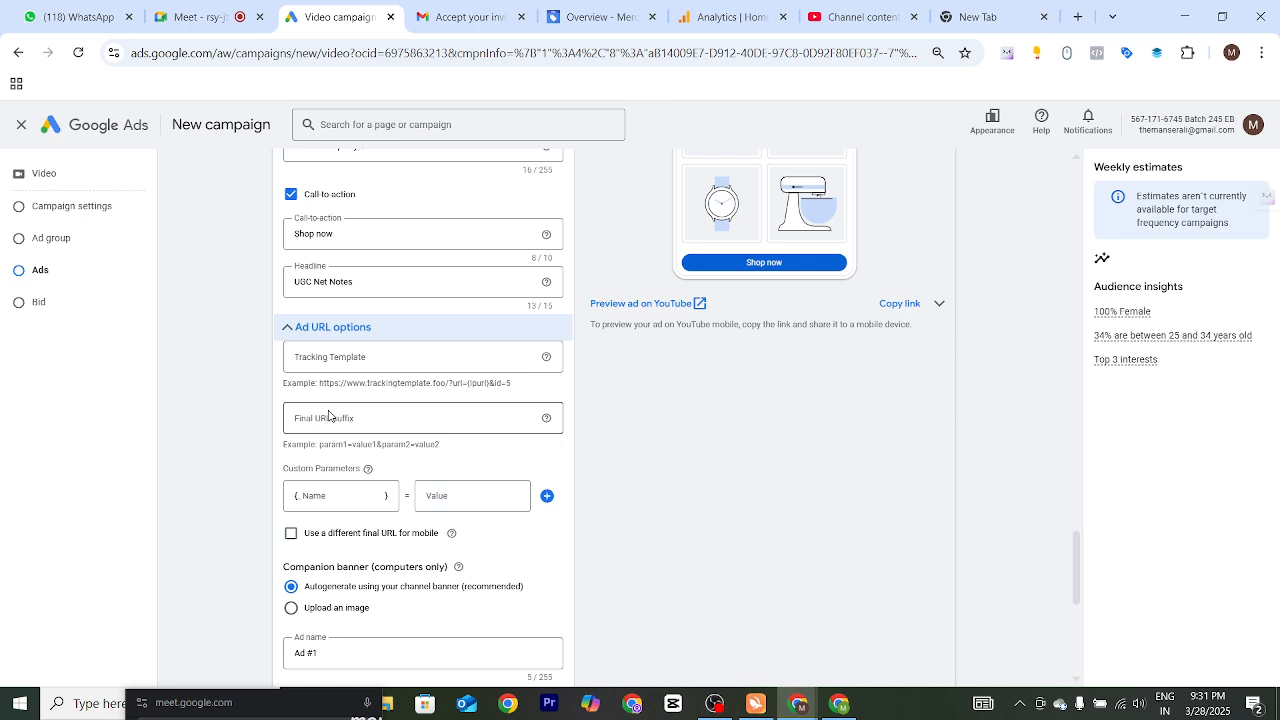
{"action": "left_click", "coordinate": [298, 329]}
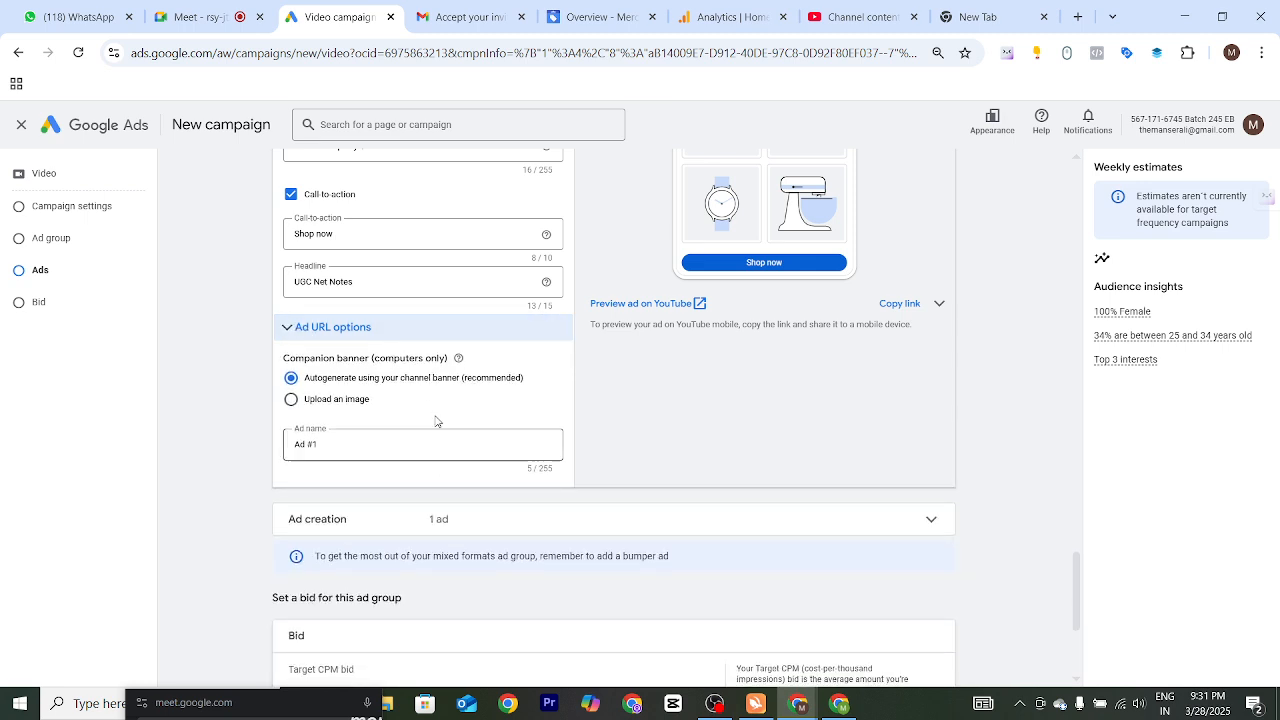
{"action": "left_click", "coordinate": [299, 331]}
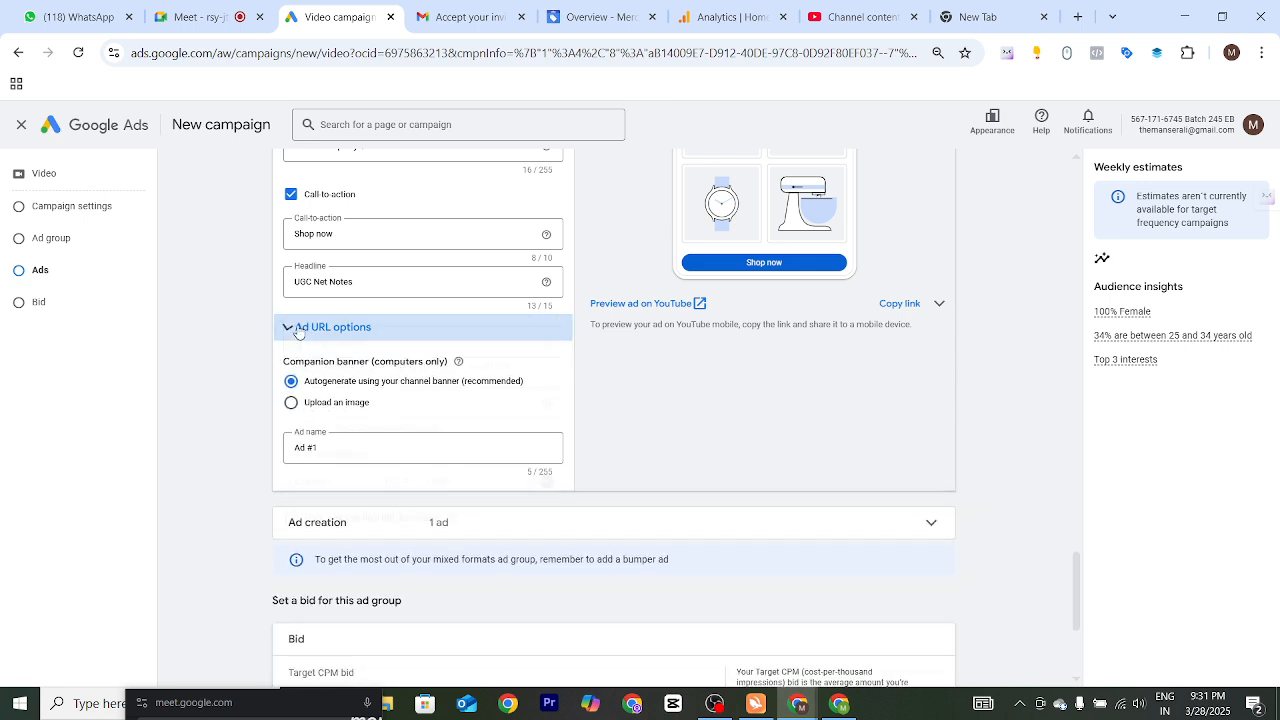
- Examine the tracking template setting and its example URL parameters, leave it empty and collapse the Ad URL options
{"action": "scroll", "coordinate": [515, 364], "scroll_direction": "up", "scroll_amount": 2}
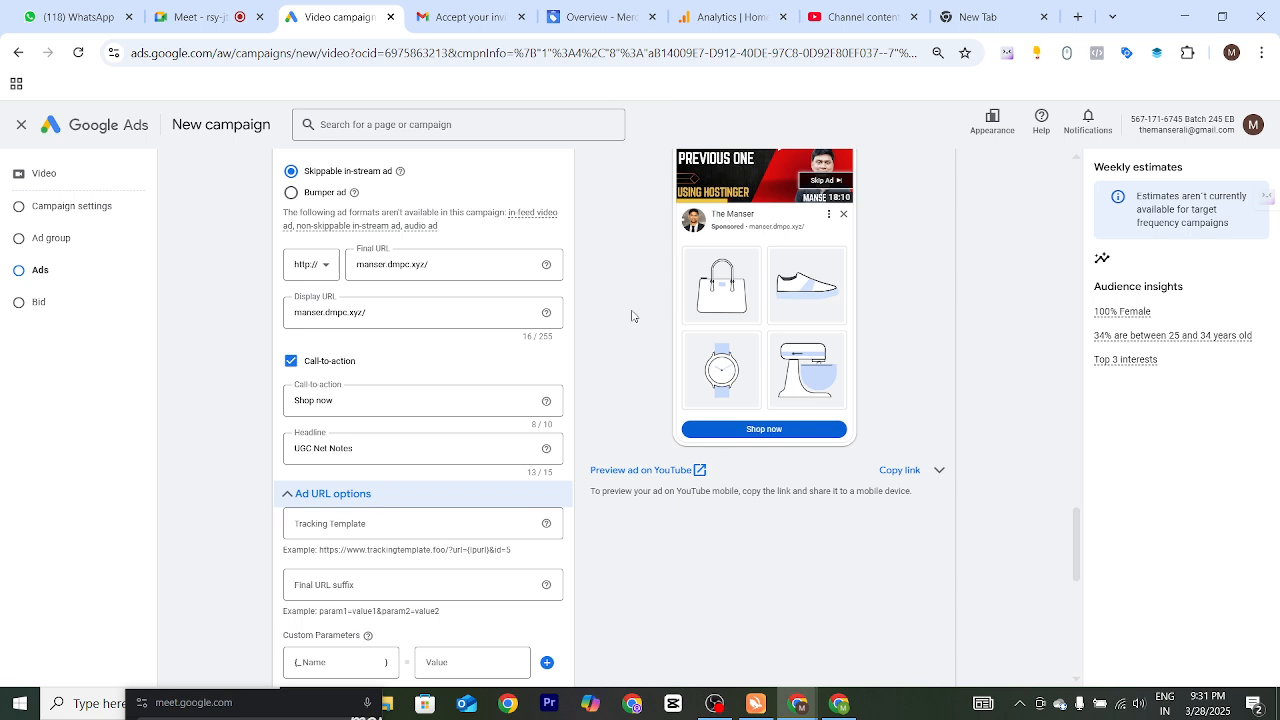
{"action": "left_click", "coordinate": [296, 523]}
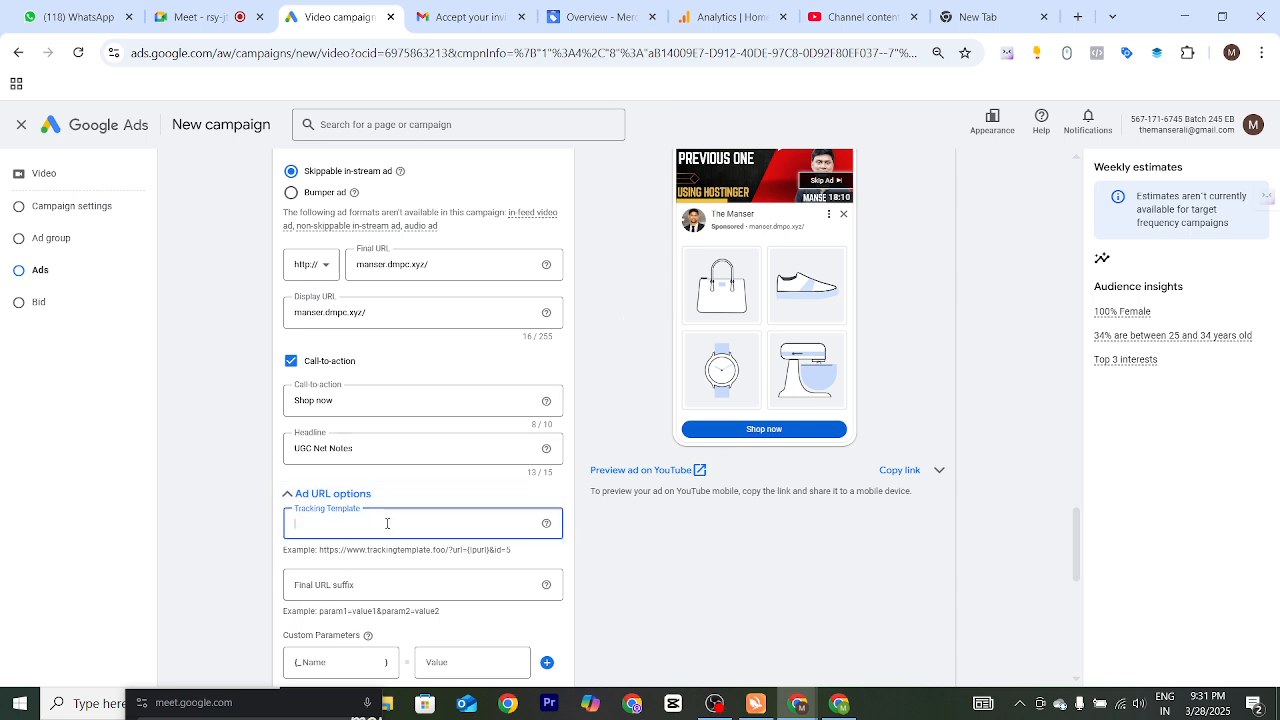
{"action": "left_click_drag", "start_coordinate": [448, 550], "coordinate": [520, 559]}
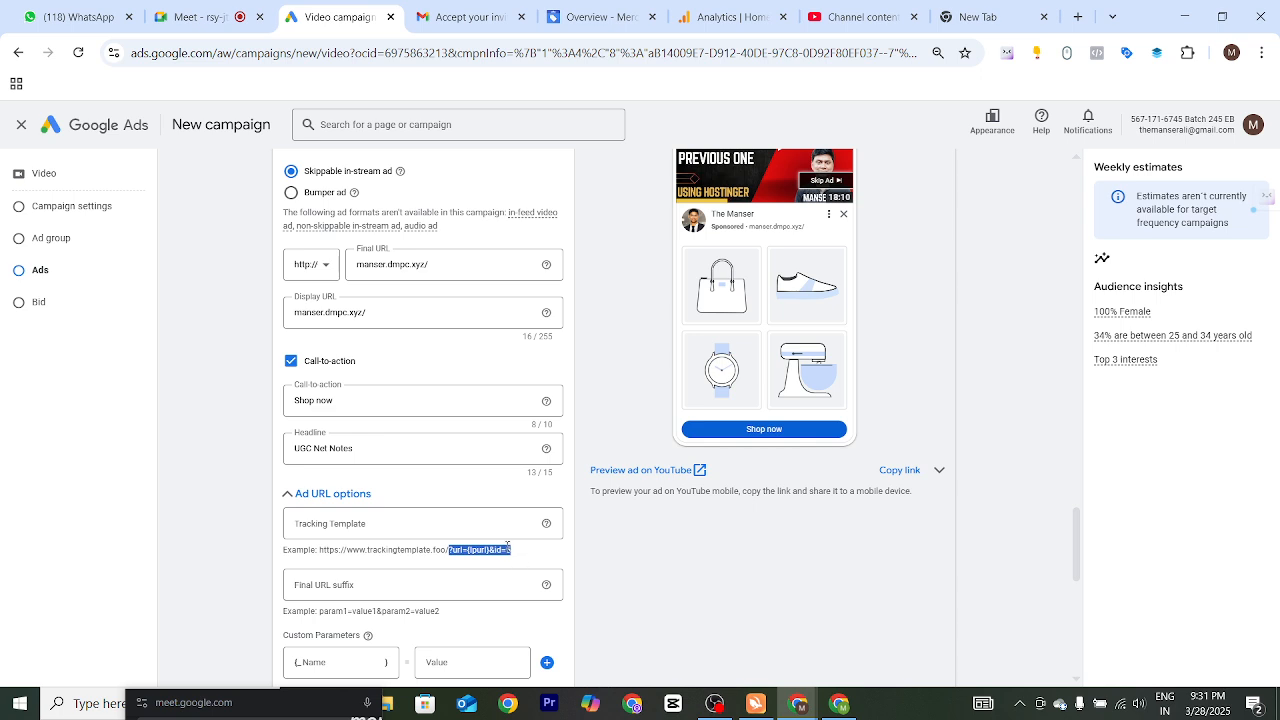
{"action": "left_click", "coordinate": [386, 530]}
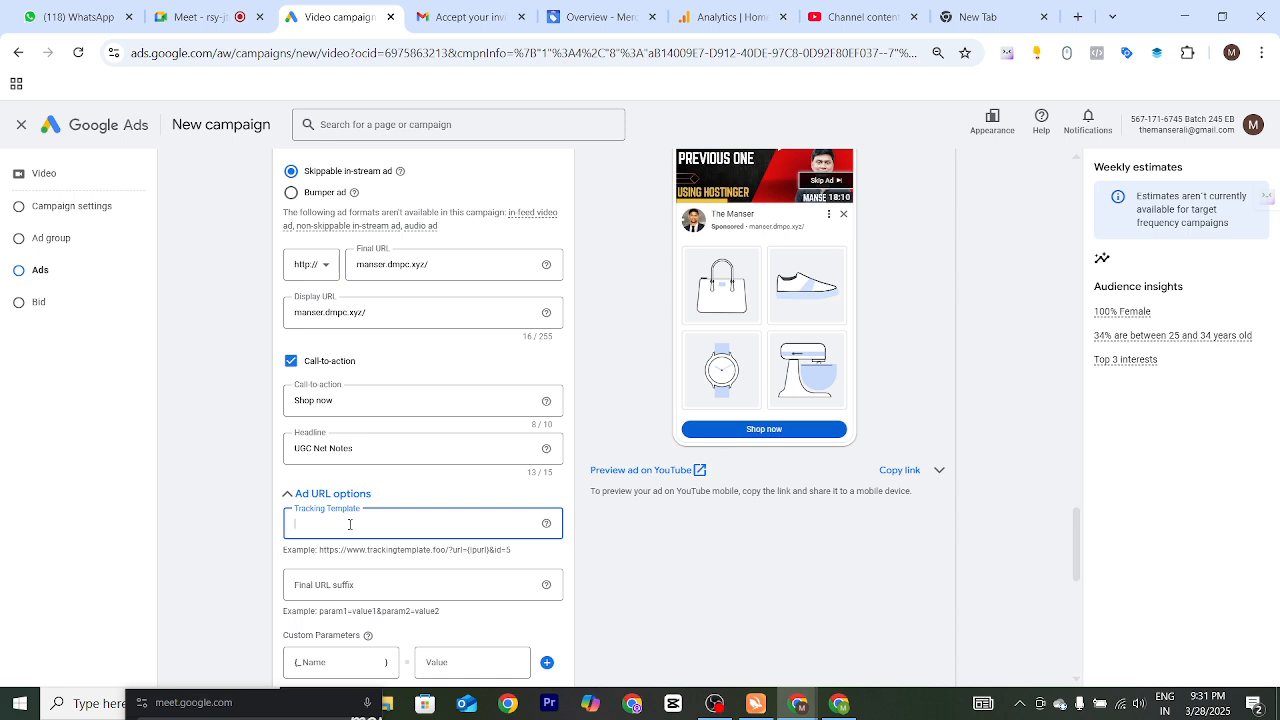
{"action": "left_click", "coordinate": [299, 494]}
{"action": "scroll", "coordinate": [479, 505], "scroll_direction": "down", "scroll_amount": 1}
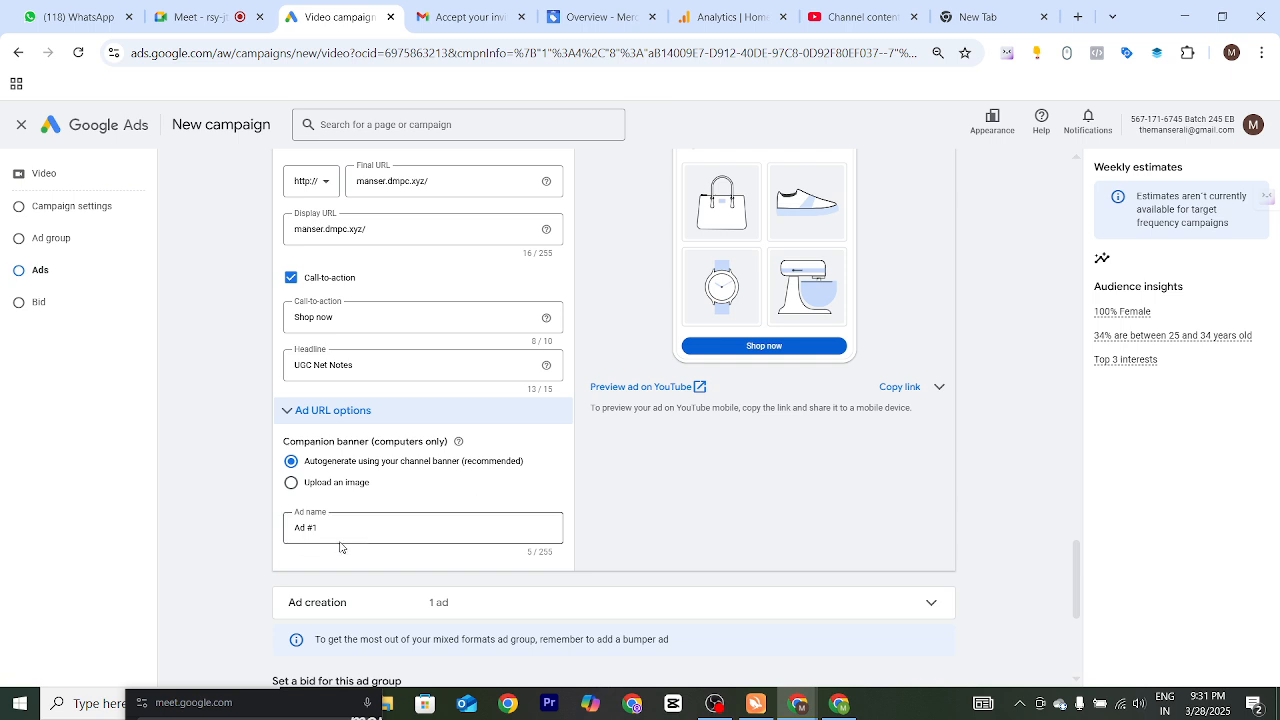
{"action": "scroll", "coordinate": [407, 331], "scroll_direction": "up", "scroll_amount": 1}
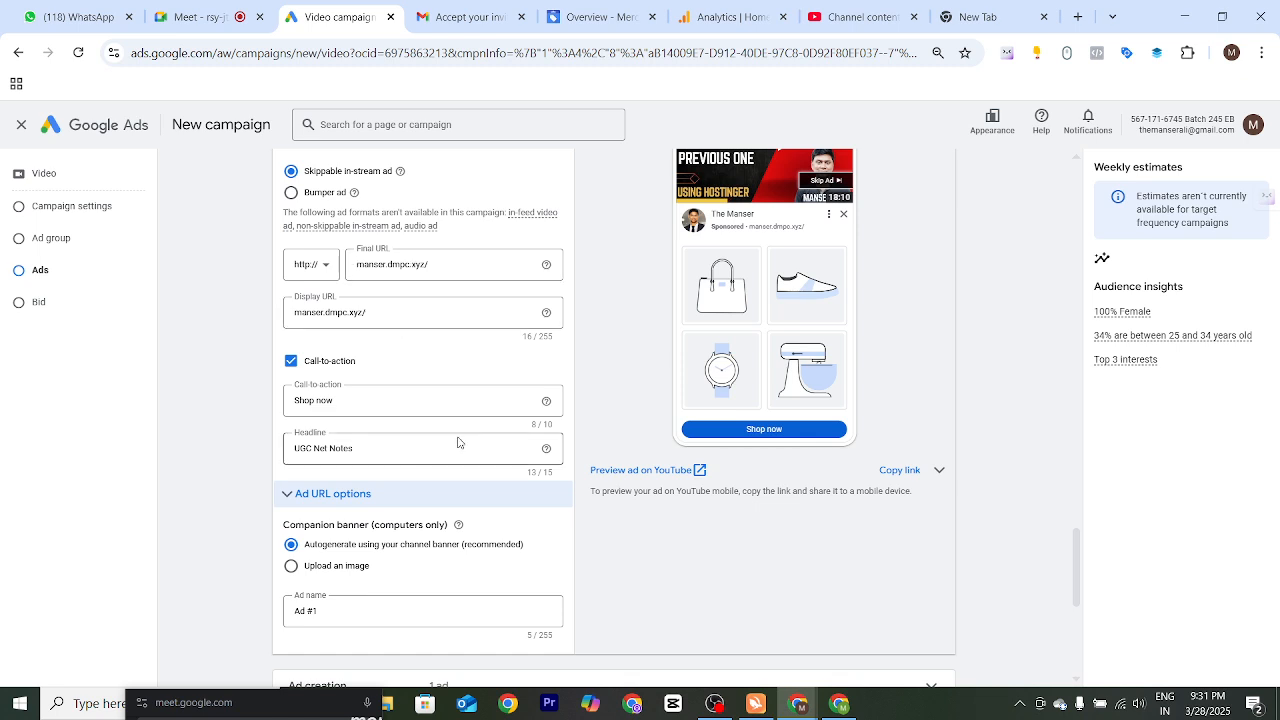
- Set the ad group's Target CPM bid to ₹10.00 and compare it with the recommended bid
{"action": "scroll", "coordinate": [402, 485], "scroll_direction": "down", "scroll_amount": 4}
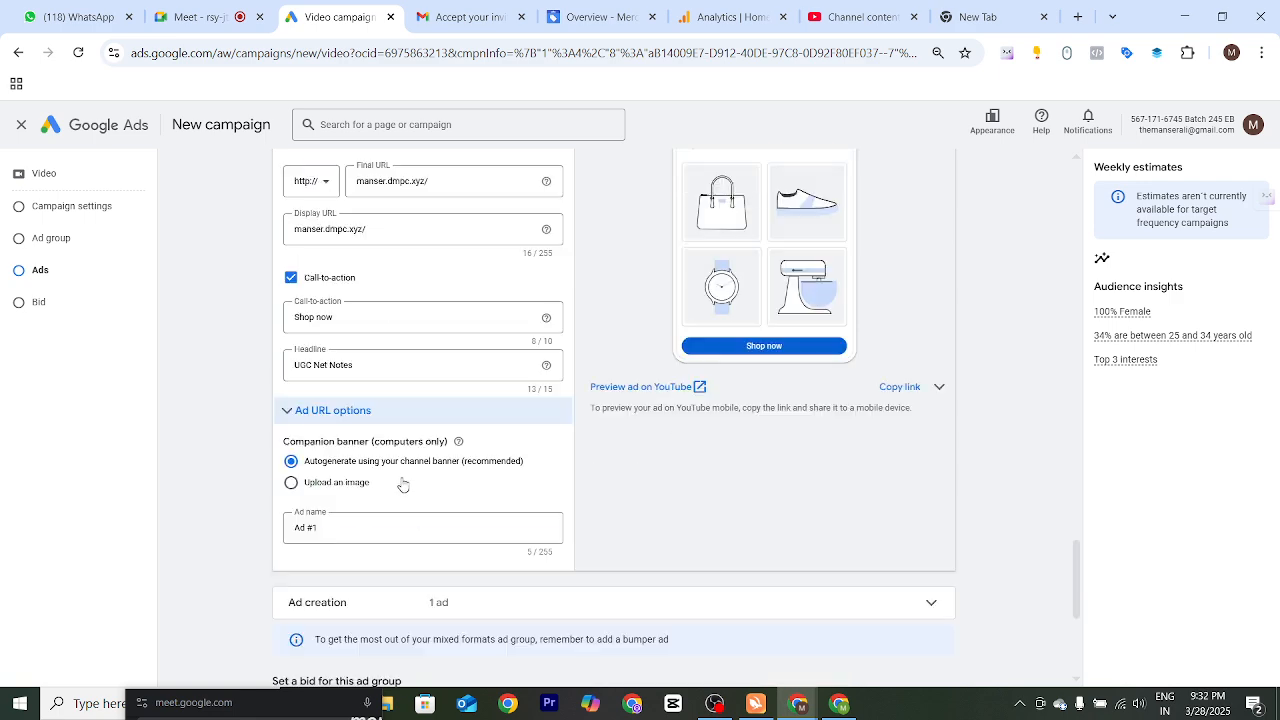
{"action": "scroll", "coordinate": [330, 492], "scroll_direction": "down", "scroll_amount": 1}
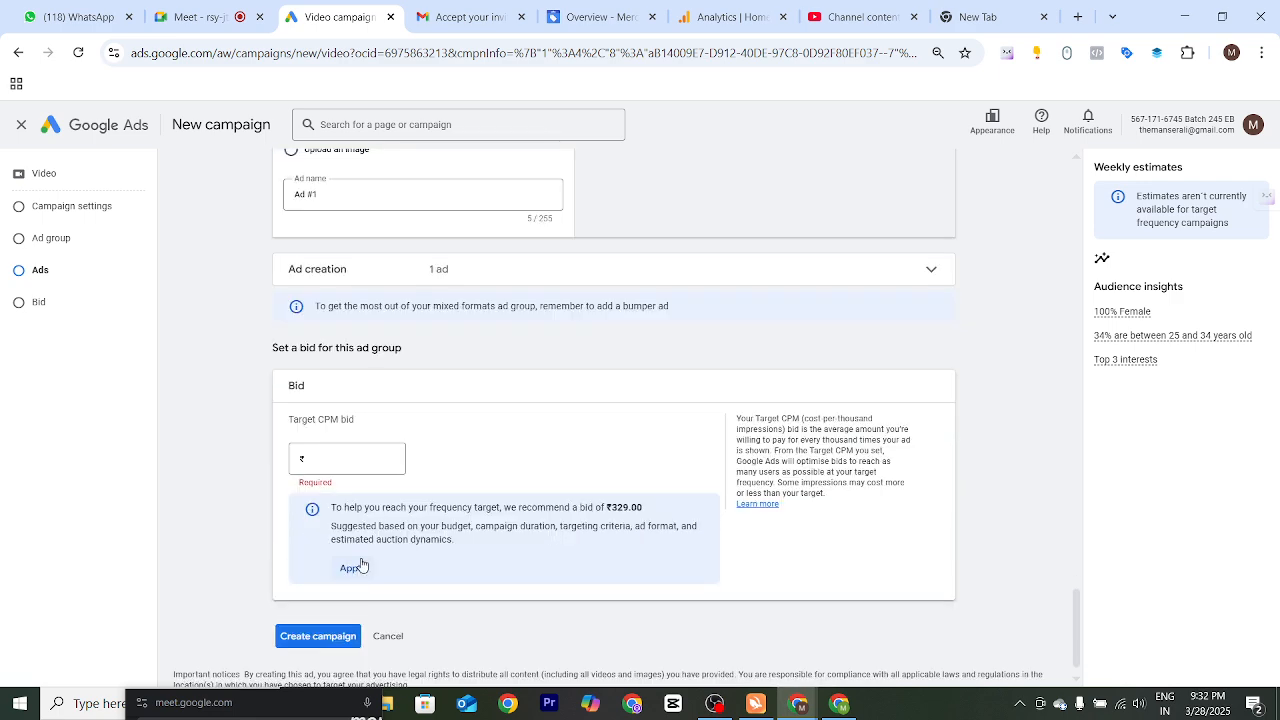
{"action": "left_click_drag", "start_coordinate": [291, 424], "coordinate": [418, 432]}
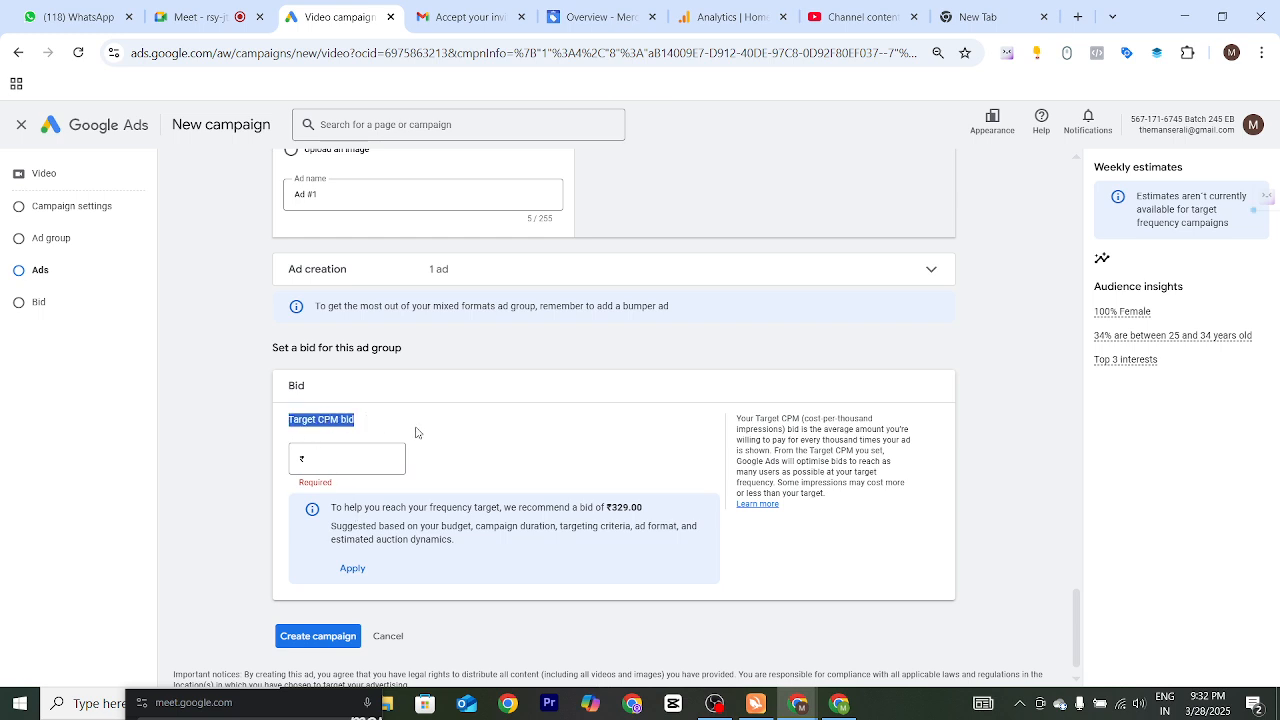
{"action": "left_click", "coordinate": [438, 434]}
{"action": "left_click", "coordinate": [354, 458]}
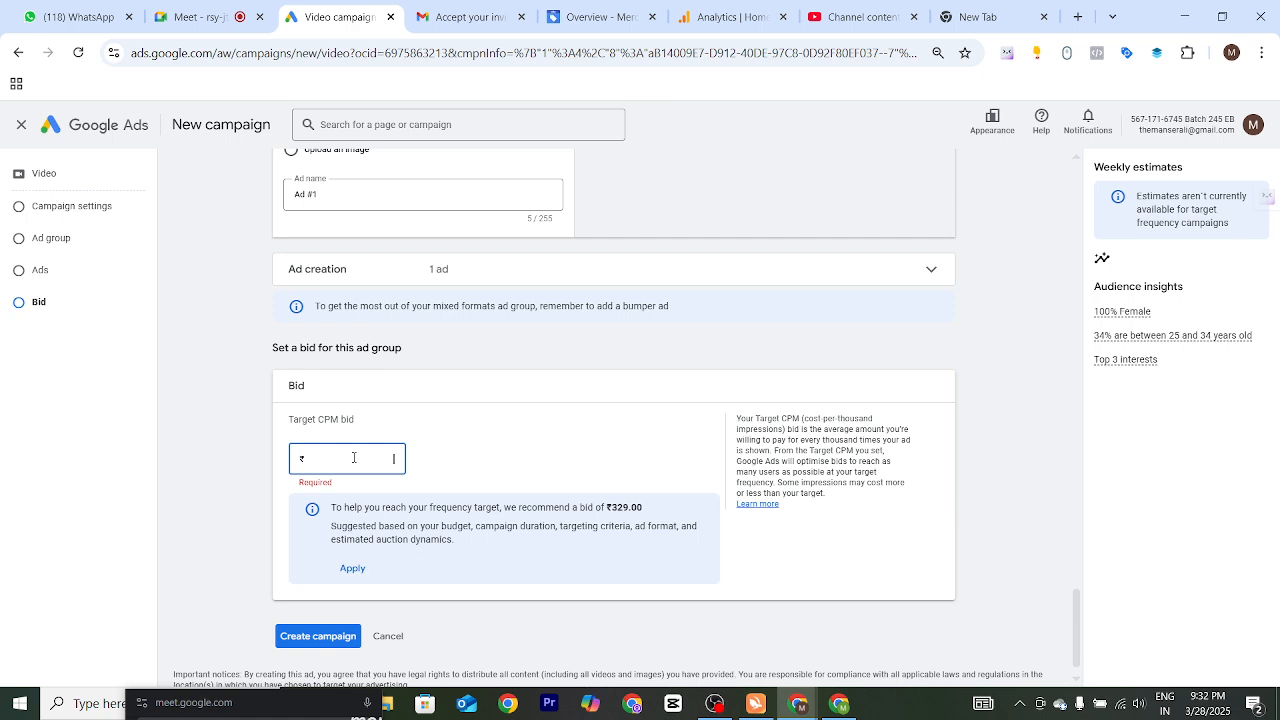
{"action": "type", "text": "100"}
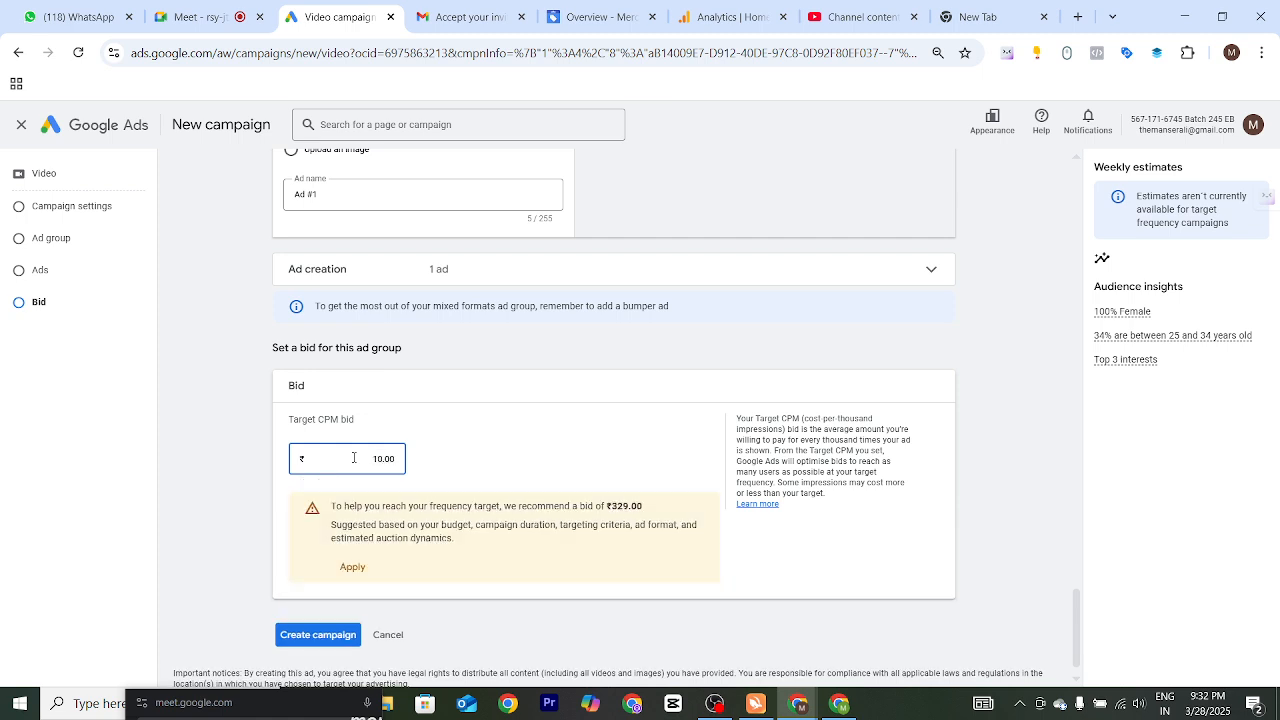
{"action": "left_click", "coordinate": [521, 360]}
{"action": "left_click_drag", "start_coordinate": [612, 506], "coordinate": [641, 507]}
{"action": "left_click", "coordinate": [648, 516]}
- Create the campaign and continue to its overview
{"action": "scroll", "coordinate": [470, 506], "scroll_direction": "down", "scroll_amount": 1}
{"action": "left_click", "coordinate": [336, 612]}
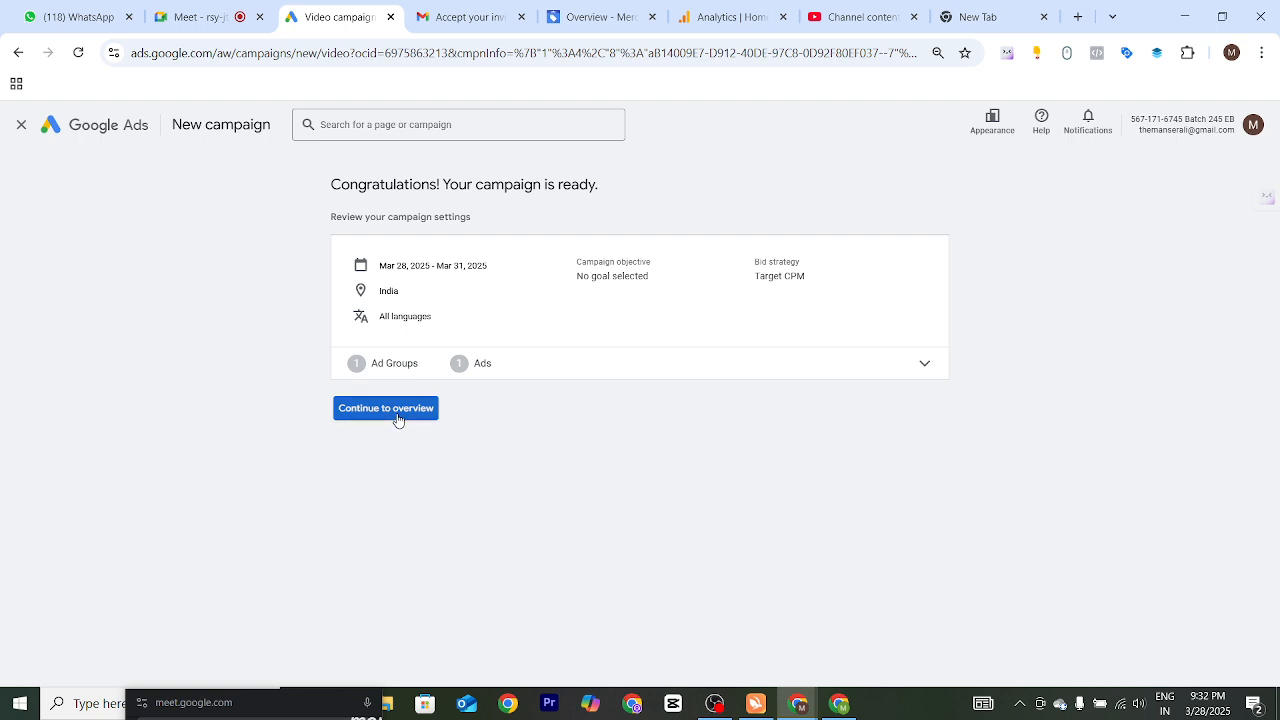
{"action": "left_click", "coordinate": [386, 408]}
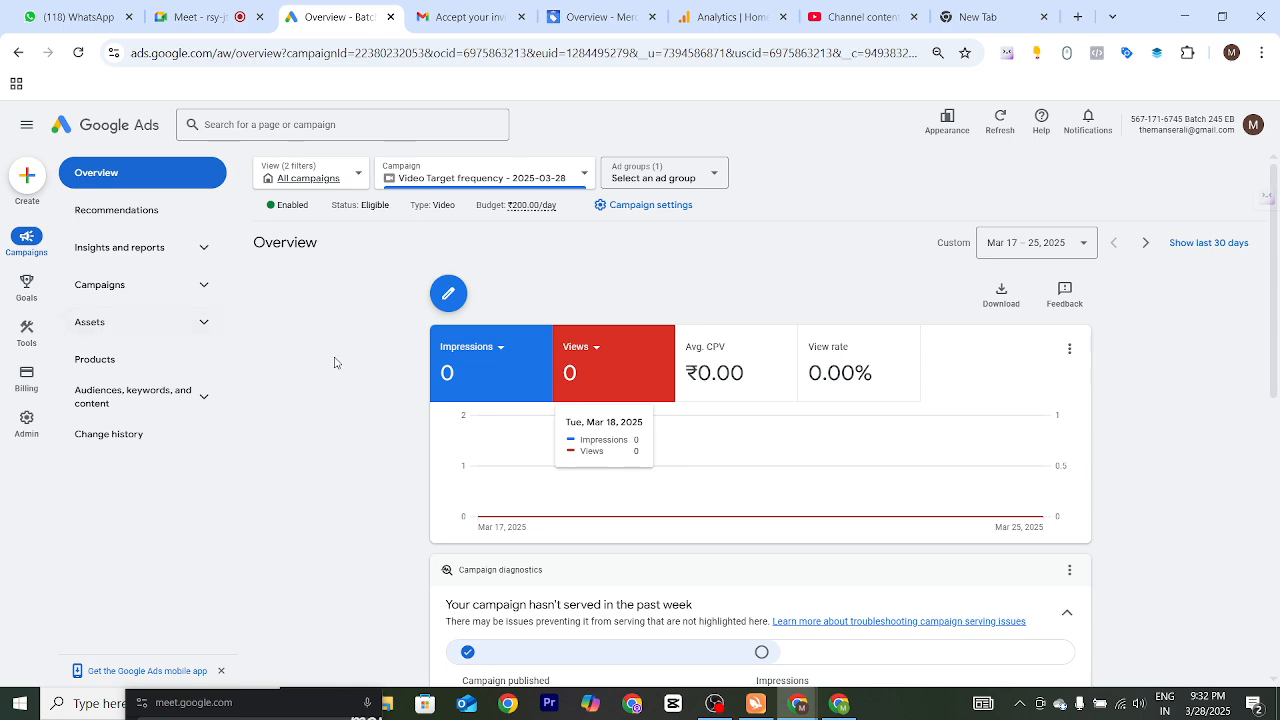
- Review the new campaign's diagnostics, targeted locations and video ad status on the overview page
{"action": "scroll", "coordinate": [350, 358], "scroll_direction": "down", "scroll_amount": 4}
{"action": "scroll", "coordinate": [660, 325], "scroll_direction": "up", "scroll_amount": 1}
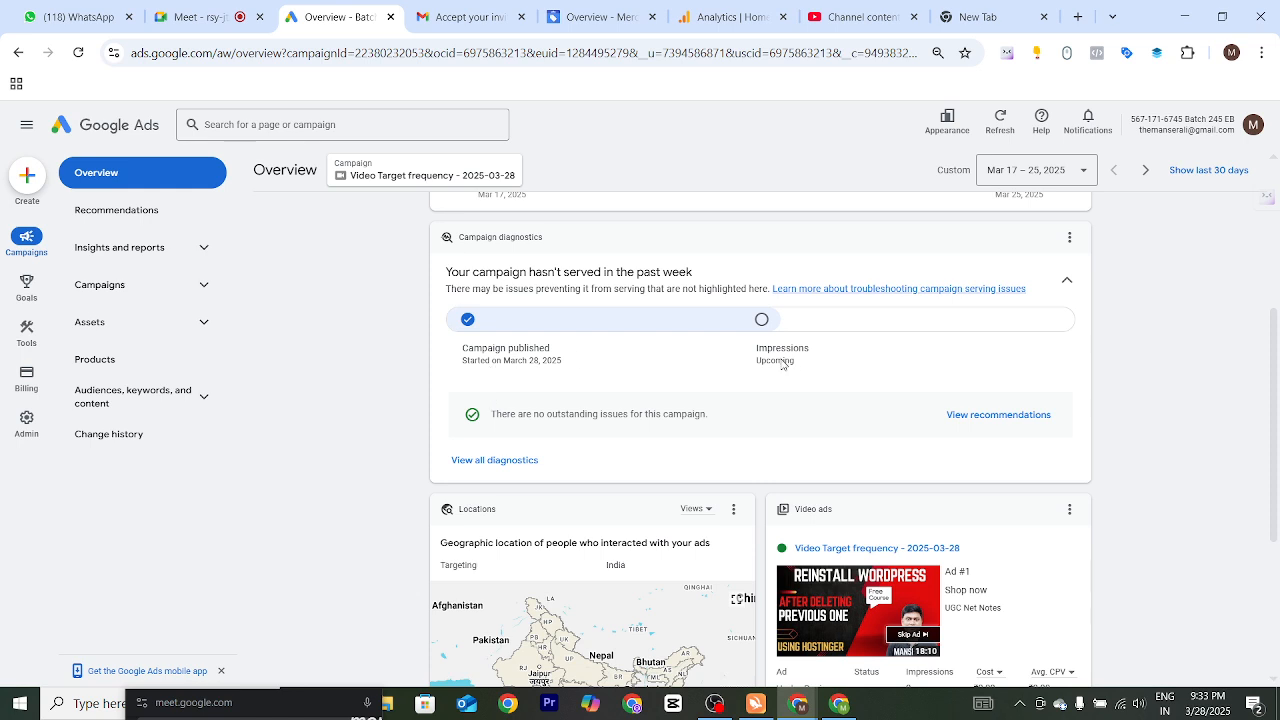
{"action": "scroll", "coordinate": [785, 365], "scroll_direction": "down", "scroll_amount": 1}
{"action": "mouse_move", "coordinate": [865, 600]}
{"action": "scroll", "coordinate": [849, 482], "scroll_direction": "down", "scroll_amount": 1}
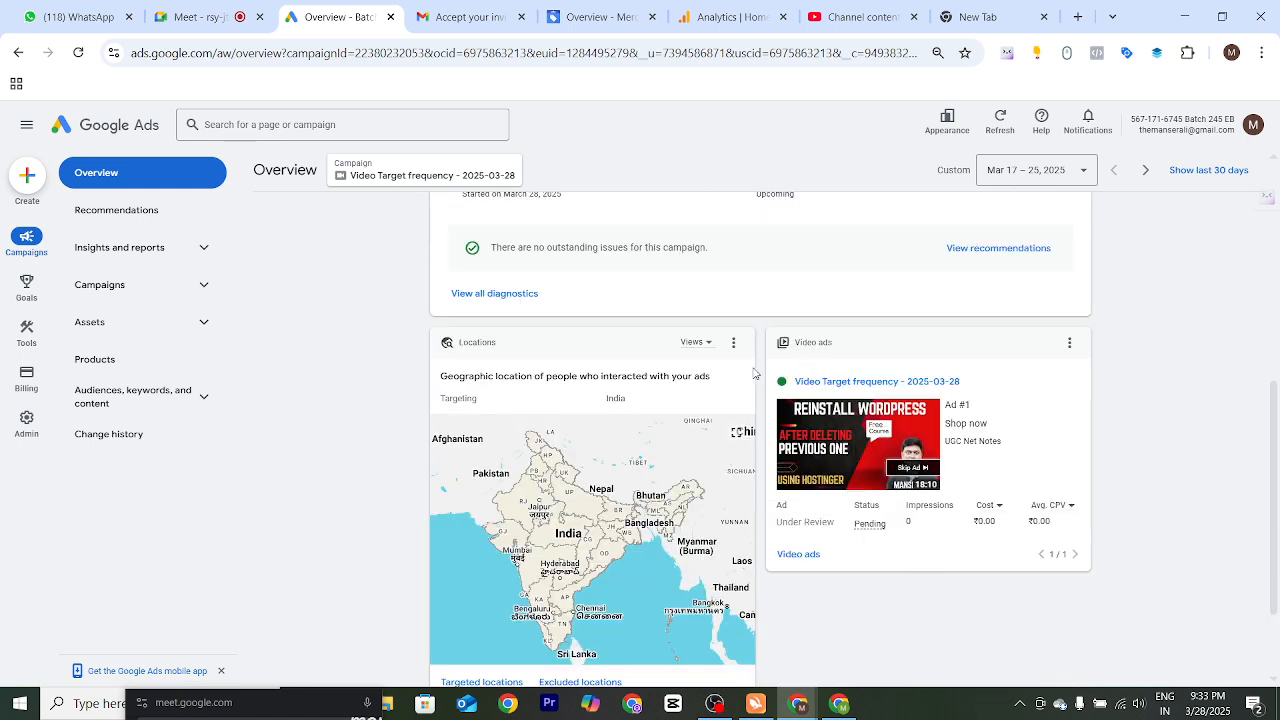
- Check the review status details of the video ad on the campaign overview
{"action": "left_click_drag", "start_coordinate": [757, 372], "coordinate": [1119, 430]}
{"action": "left_click", "coordinate": [1119, 430]}
{"action": "mouse_move", "coordinate": [868, 527]}
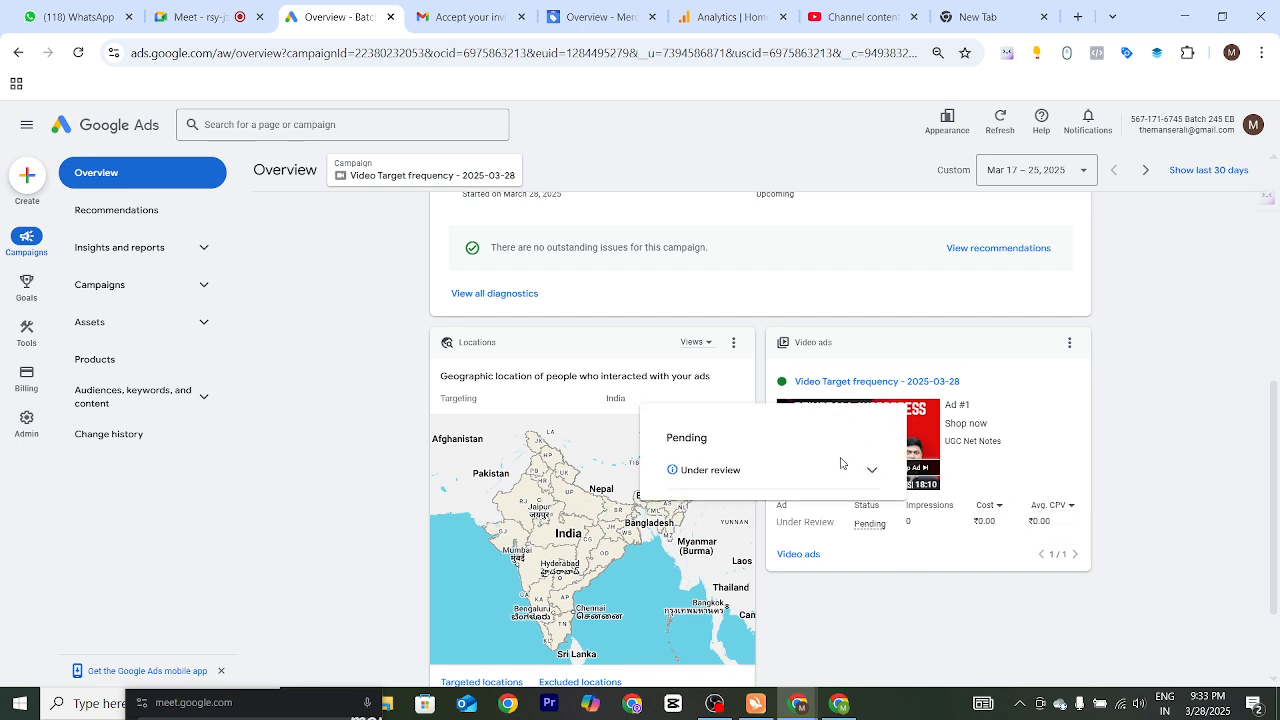
- Review the Video Target frequency campaign in the campaigns list, followed by its ad group and its ads
{"action": "left_click", "coordinate": [143, 291]}
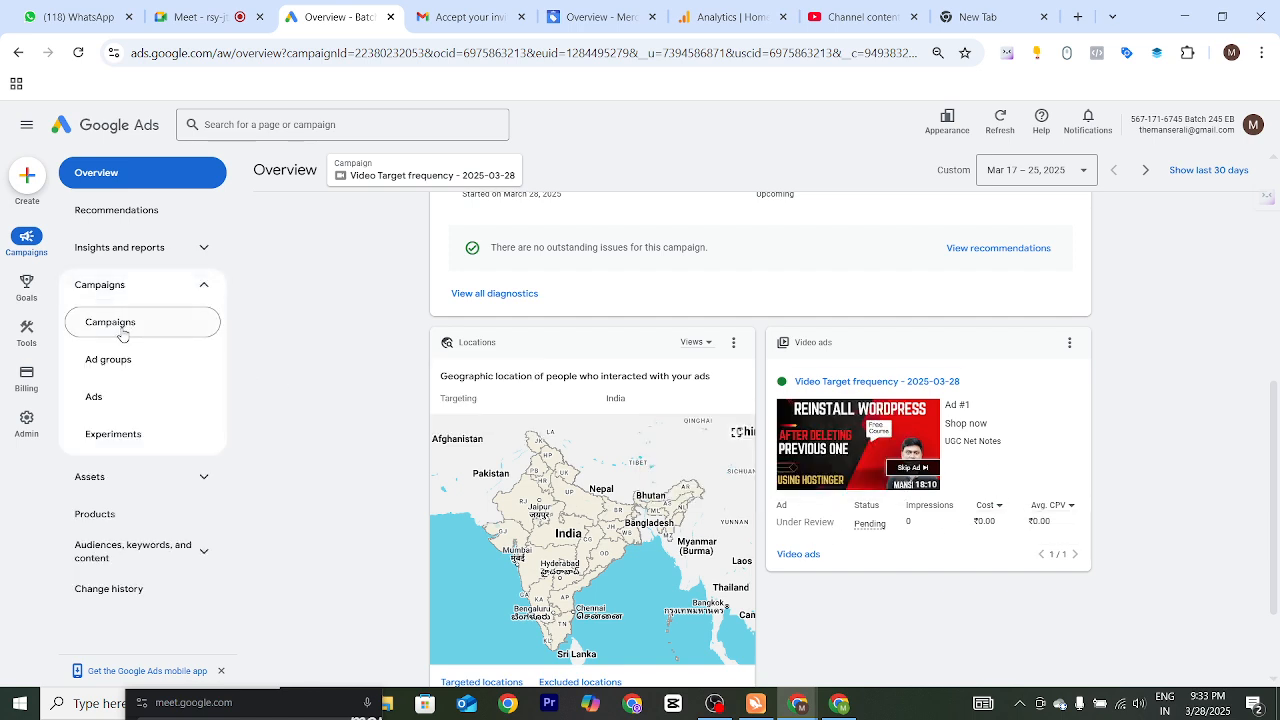
{"action": "left_click", "coordinate": [123, 333]}
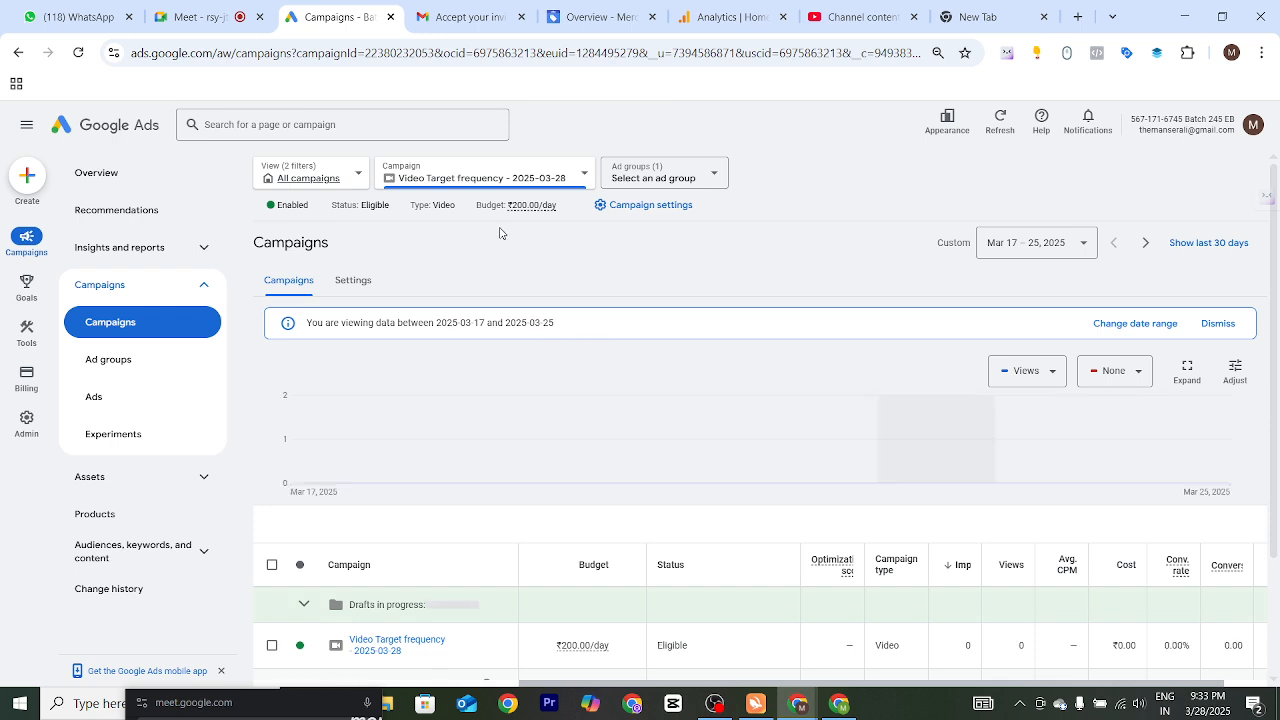
{"action": "scroll", "coordinate": [726, 326], "scroll_direction": "down", "scroll_amount": 2}
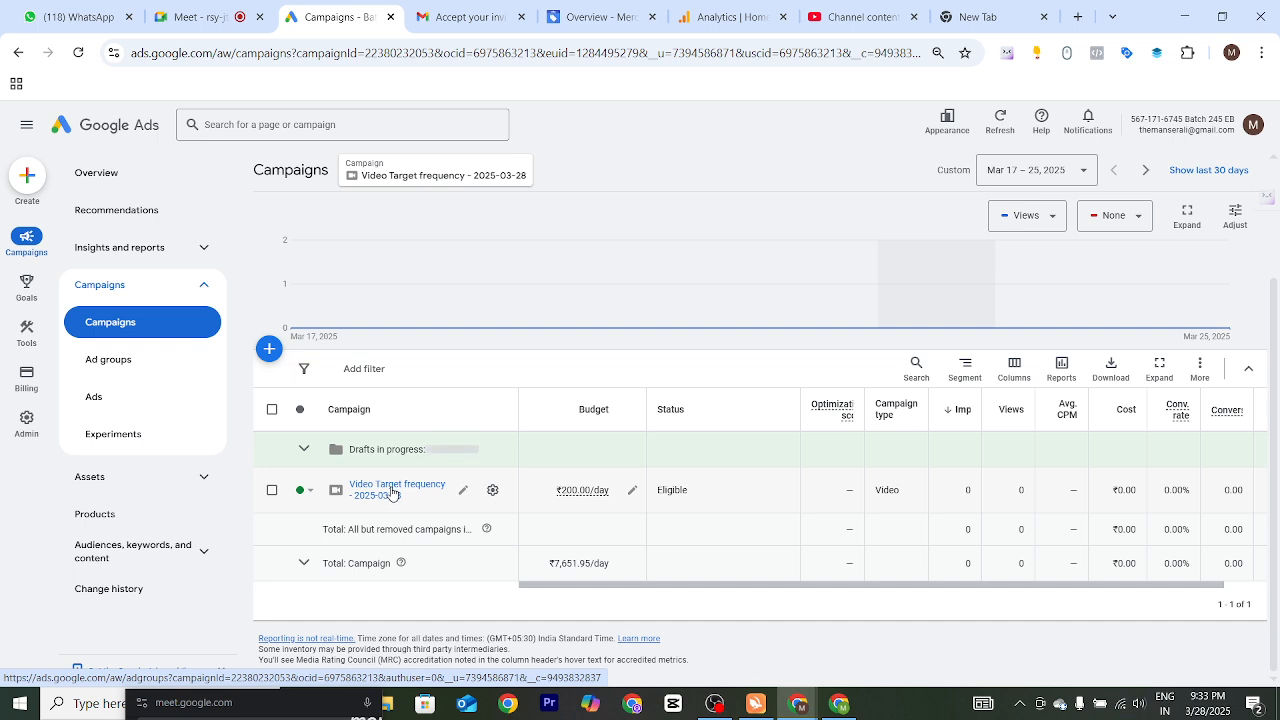
{"action": "left_click", "coordinate": [390, 494]}
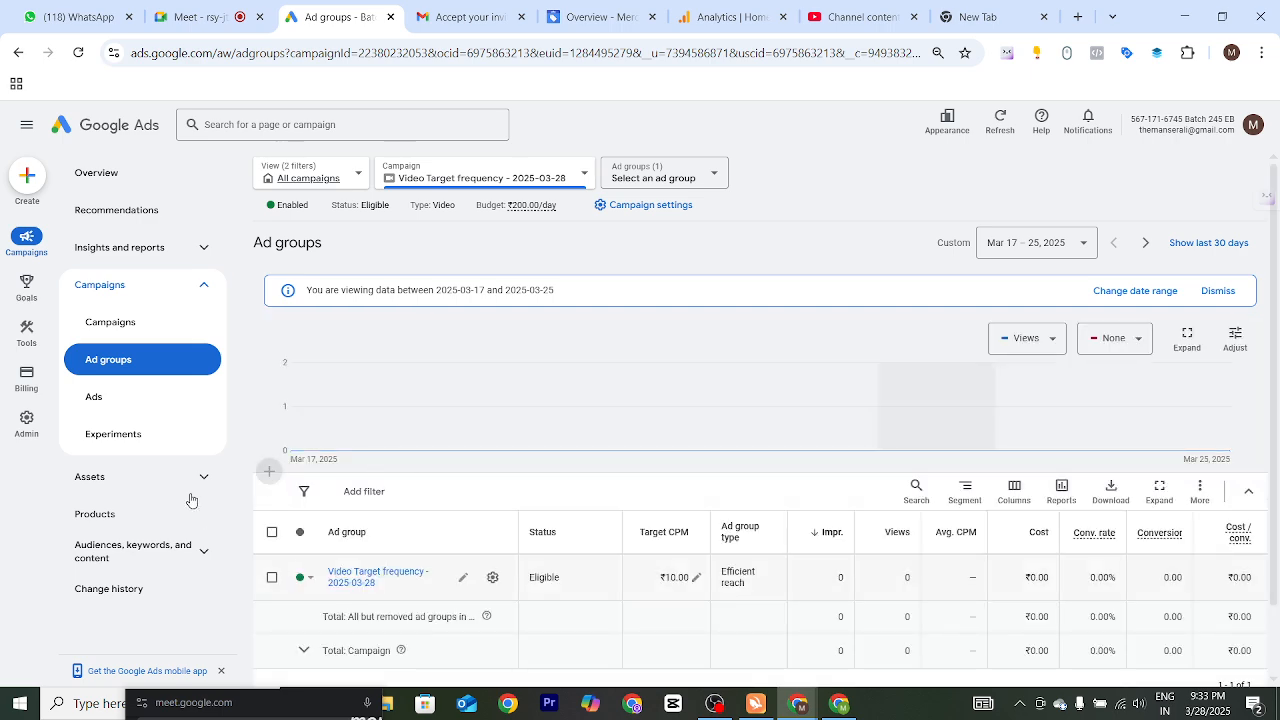
{"action": "left_click", "coordinate": [92, 404]}
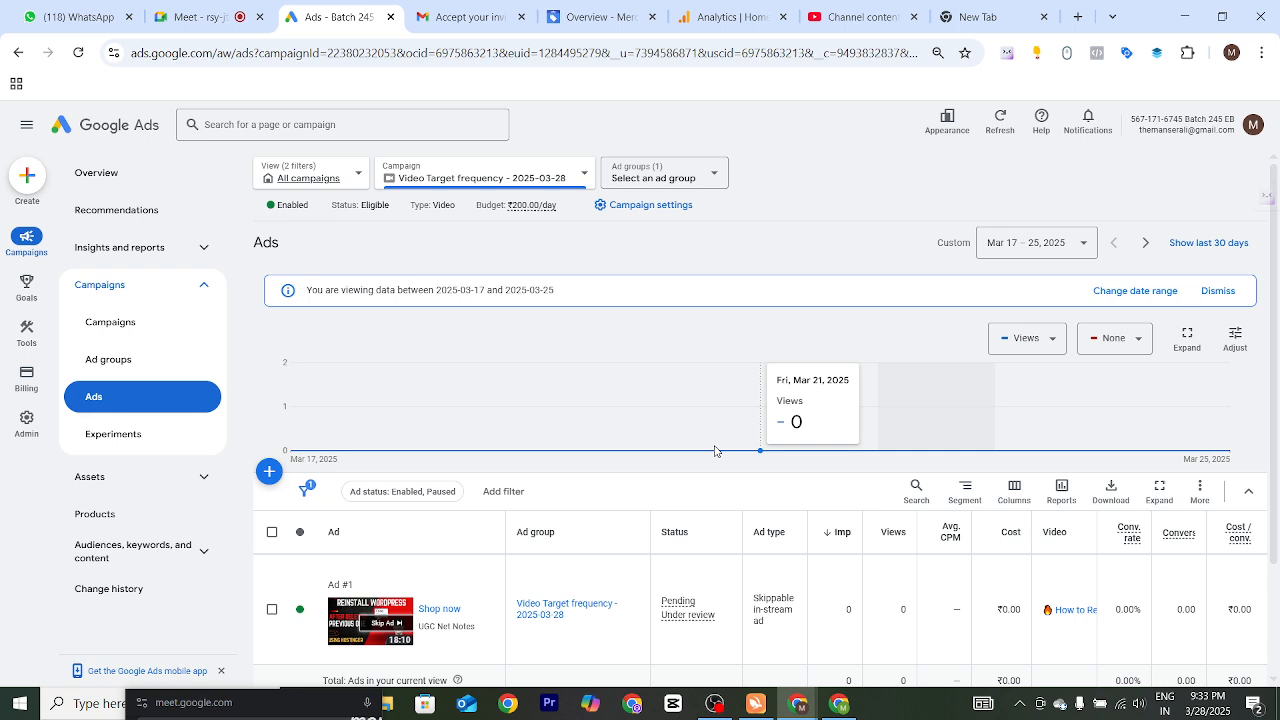
{"action": "mouse_move", "coordinate": [715, 704]}
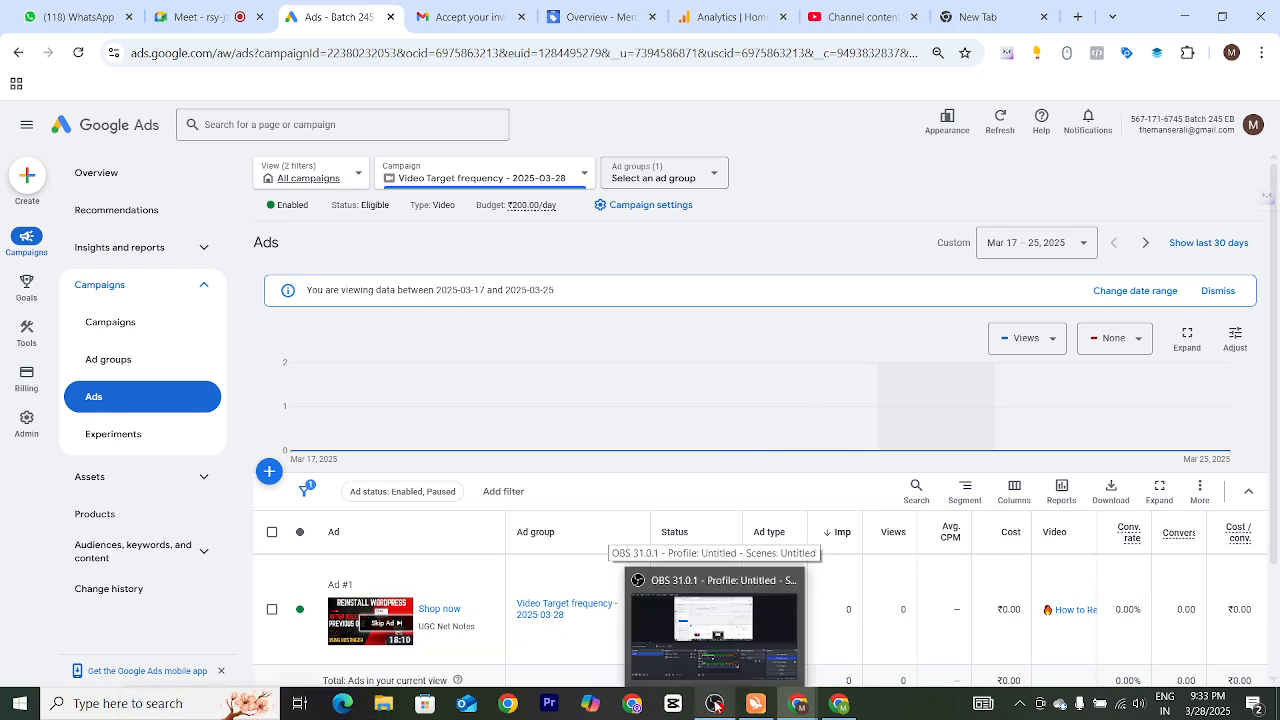
{"action": "left_click", "coordinate": [715, 704]}
{"action": "left_click", "coordinate": [715, 704]}
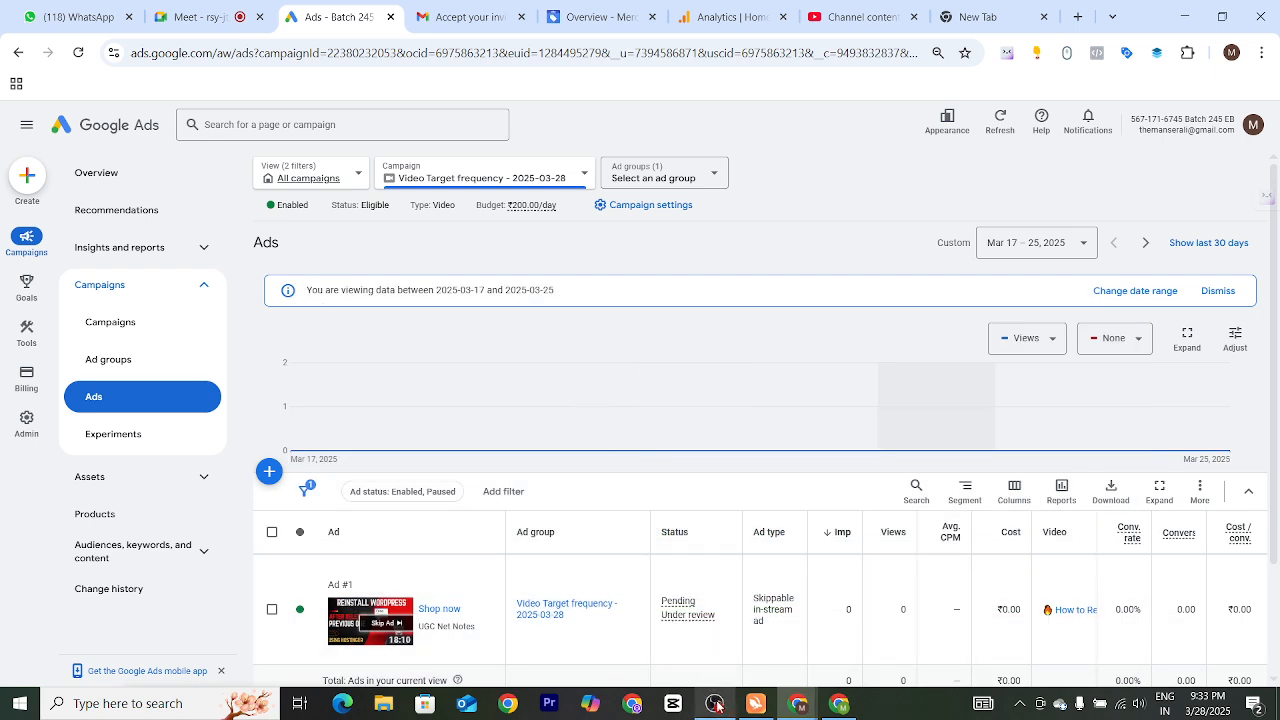
{"action": "mouse_move", "coordinate": [716, 705]}
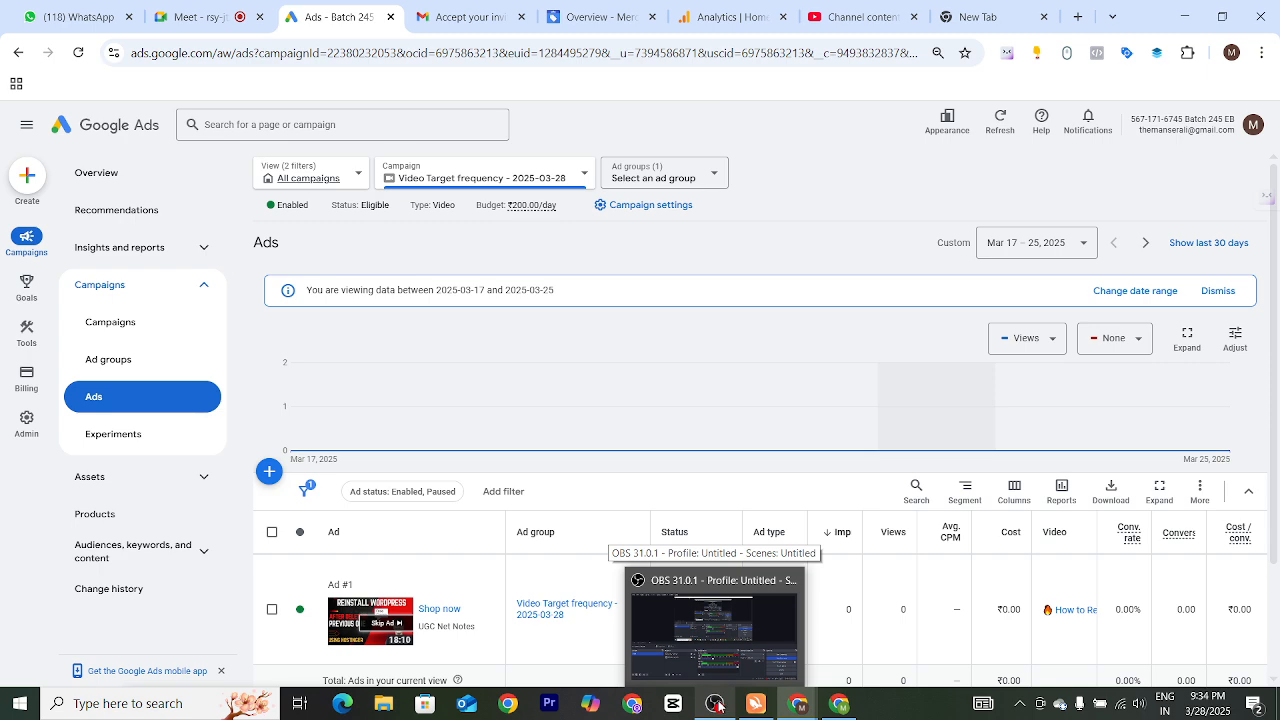
{"action": "left_click", "coordinate": [716, 705]}
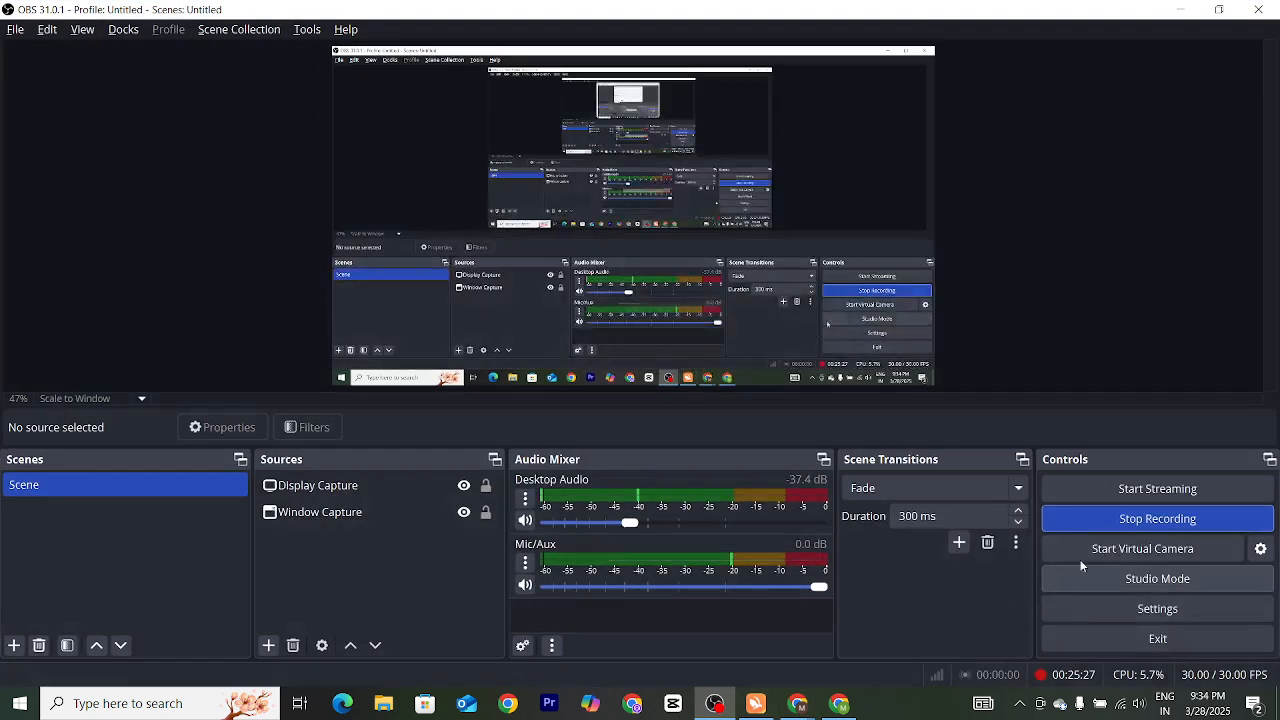